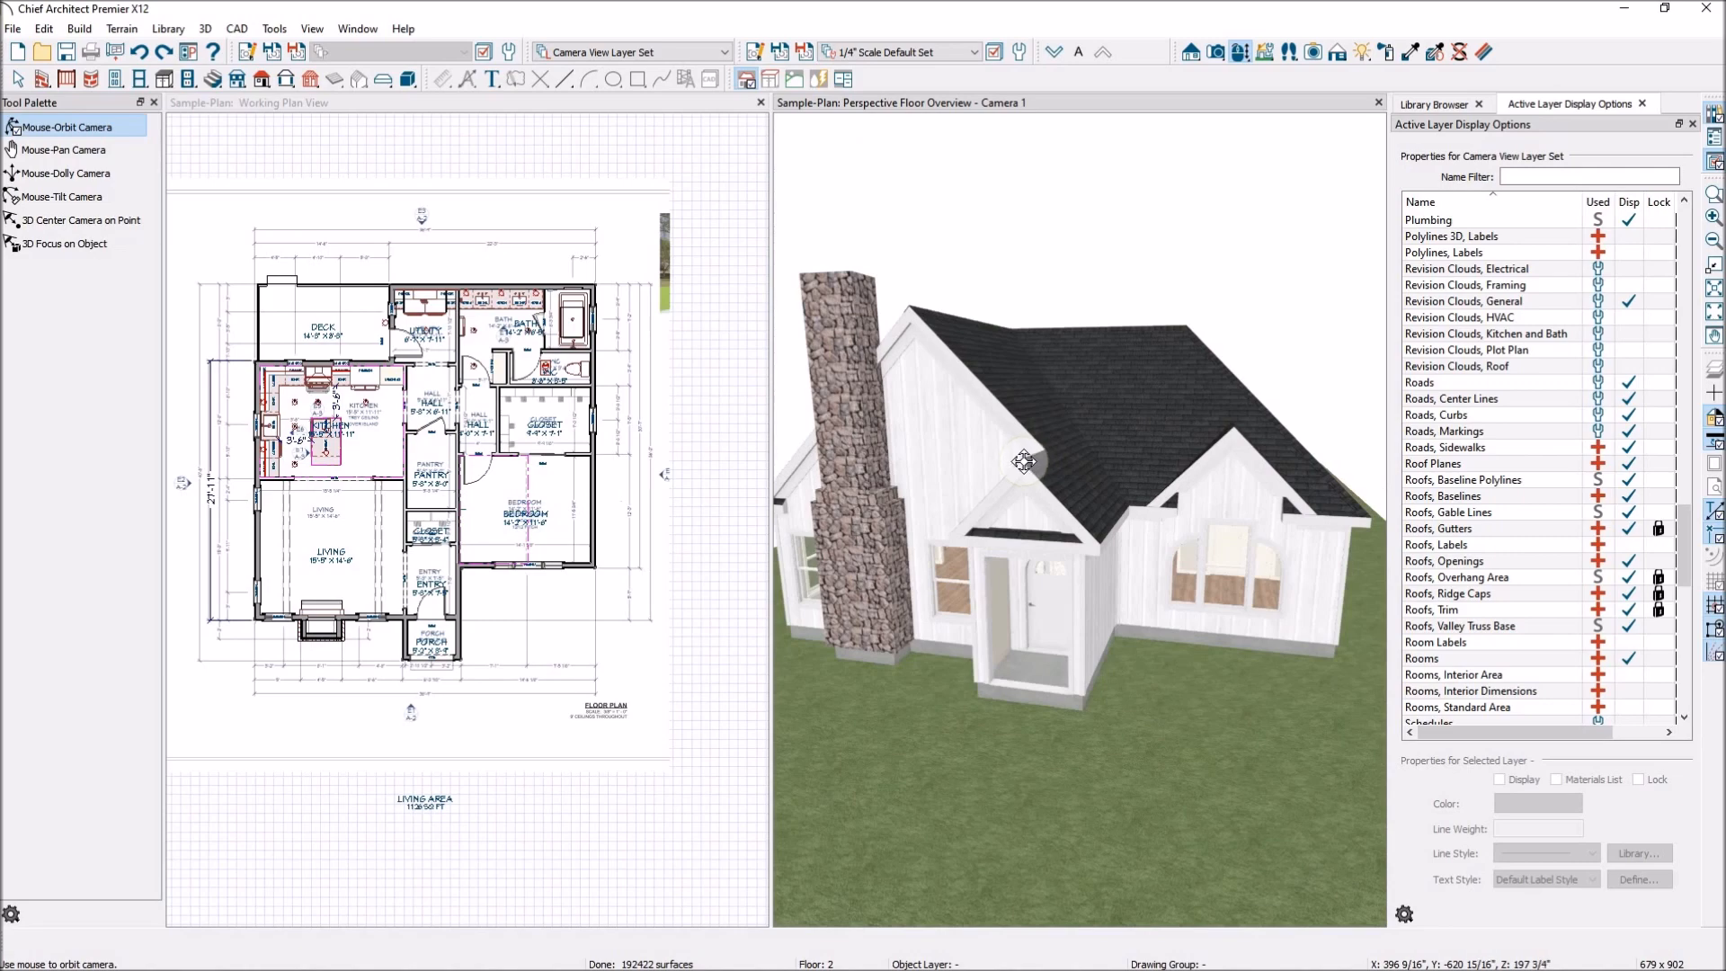
Start a new blank plan and close the Sample-Plan camera view and plan, saving the sample plan first.
{"action": "mouse_move", "coordinate": [977, 281]}
{"action": "left_mouse_down"}
{"action": "mouse_move", "coordinate": [1046, 303]}
{"action": "mouse_move", "coordinate": [994, 324]}
{"action": "mouse_move", "coordinate": [948, 297]}
{"action": "mouse_move", "coordinate": [979, 297]}
{"action": "left_mouse_up"}
{"action": "left_click_drag", "start_coordinate": [1041, 343], "coordinate": [1006, 312]}
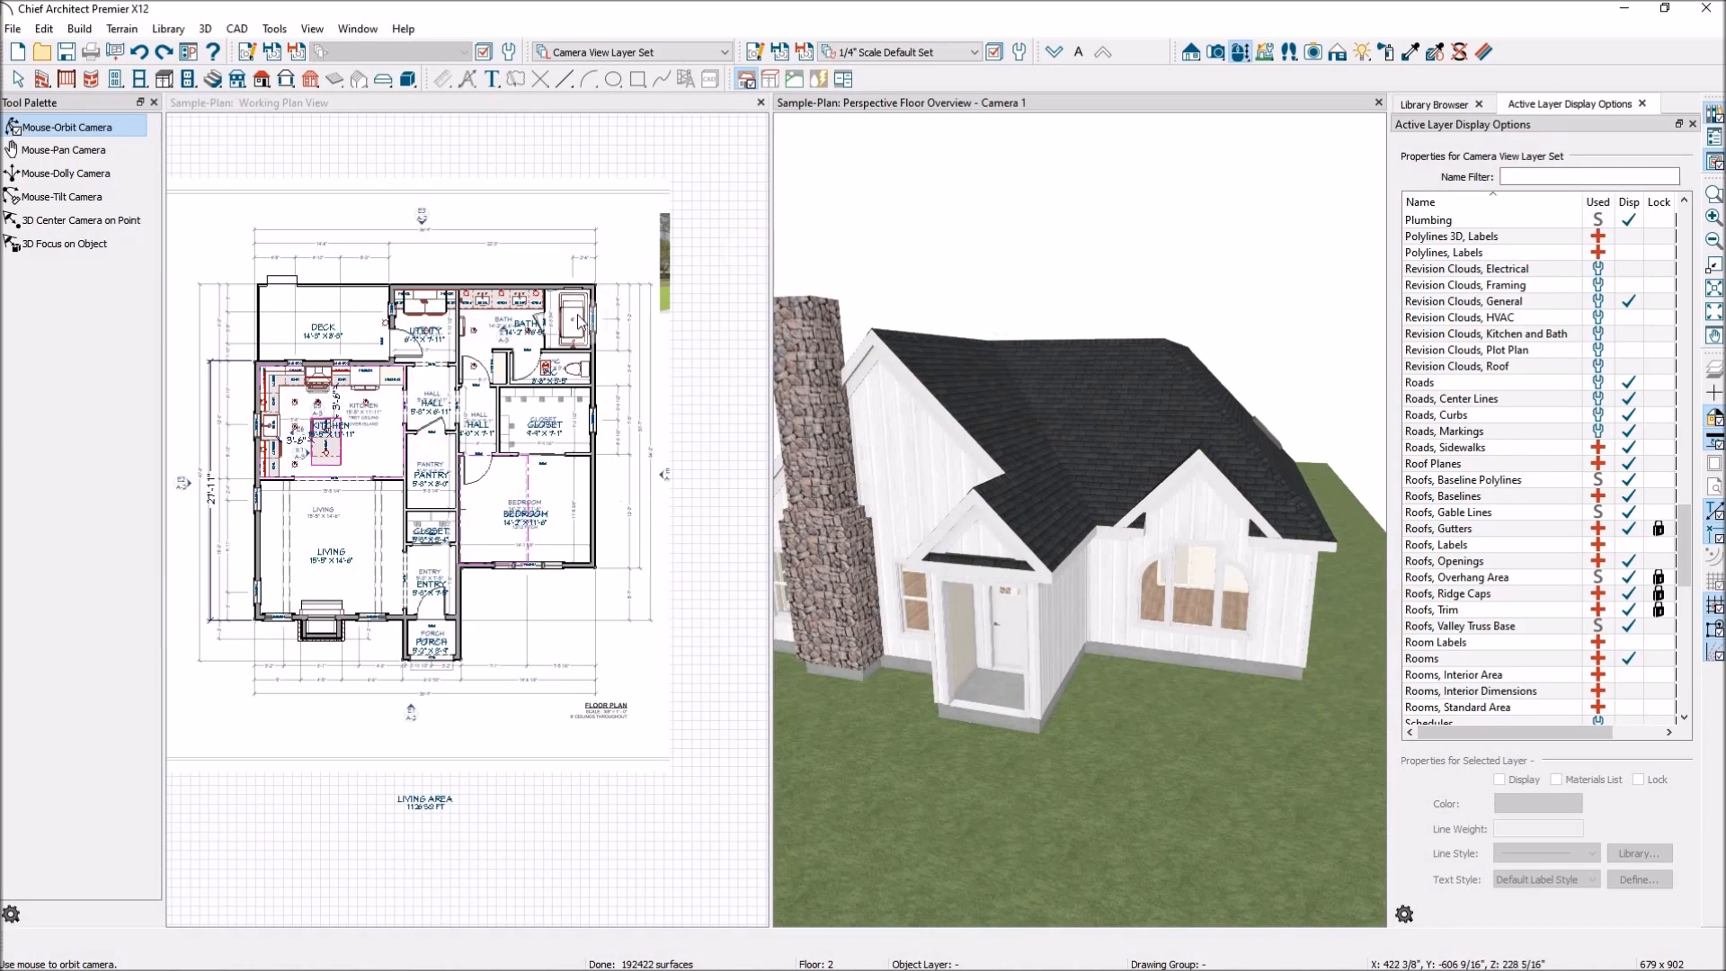
{"action": "left_click", "coordinate": [18, 52]}
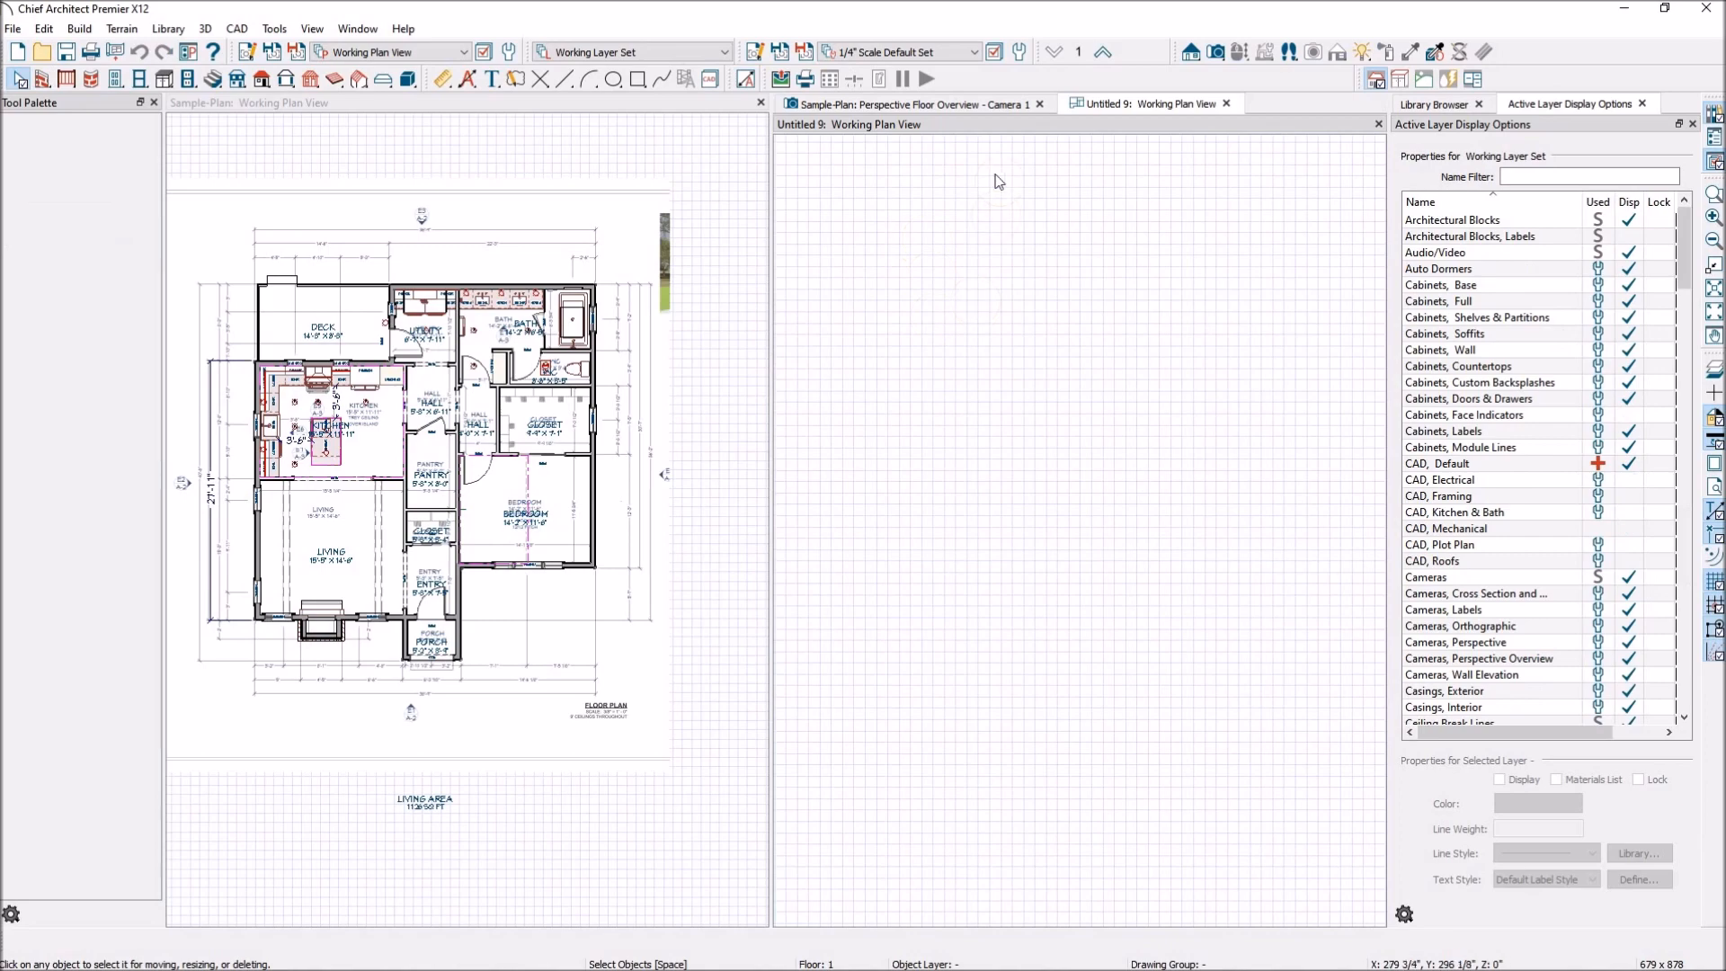
{"action": "left_click", "coordinate": [1039, 106]}
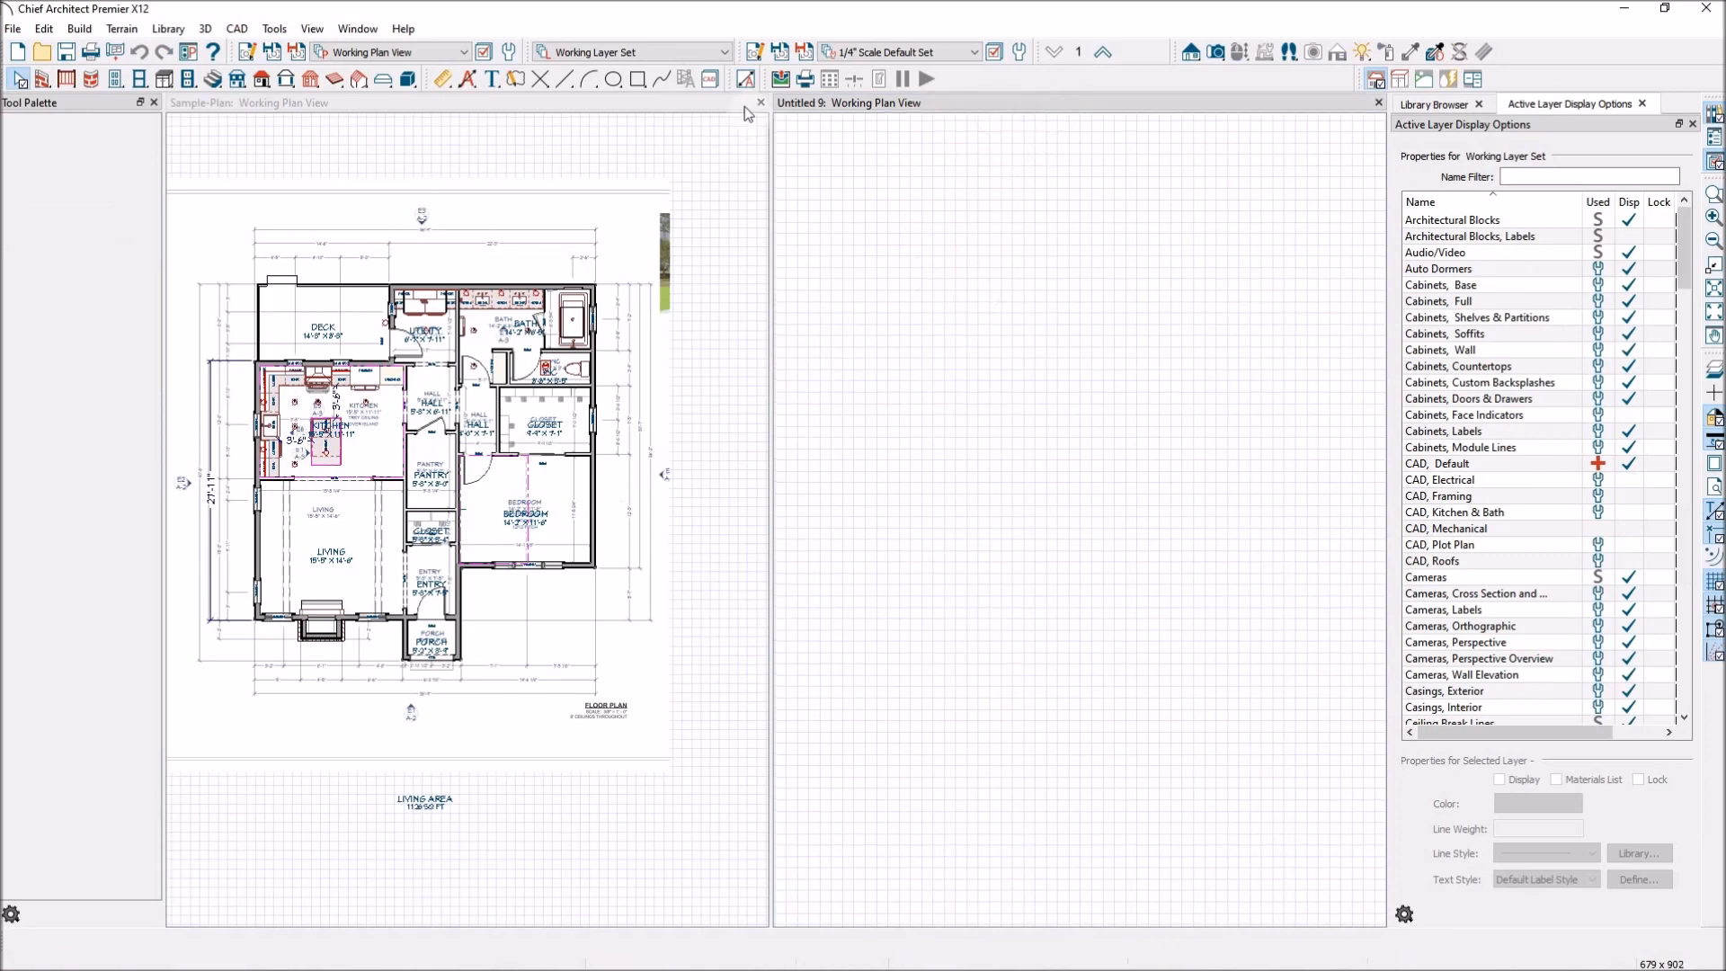
{"action": "left_click", "coordinate": [619, 109]}
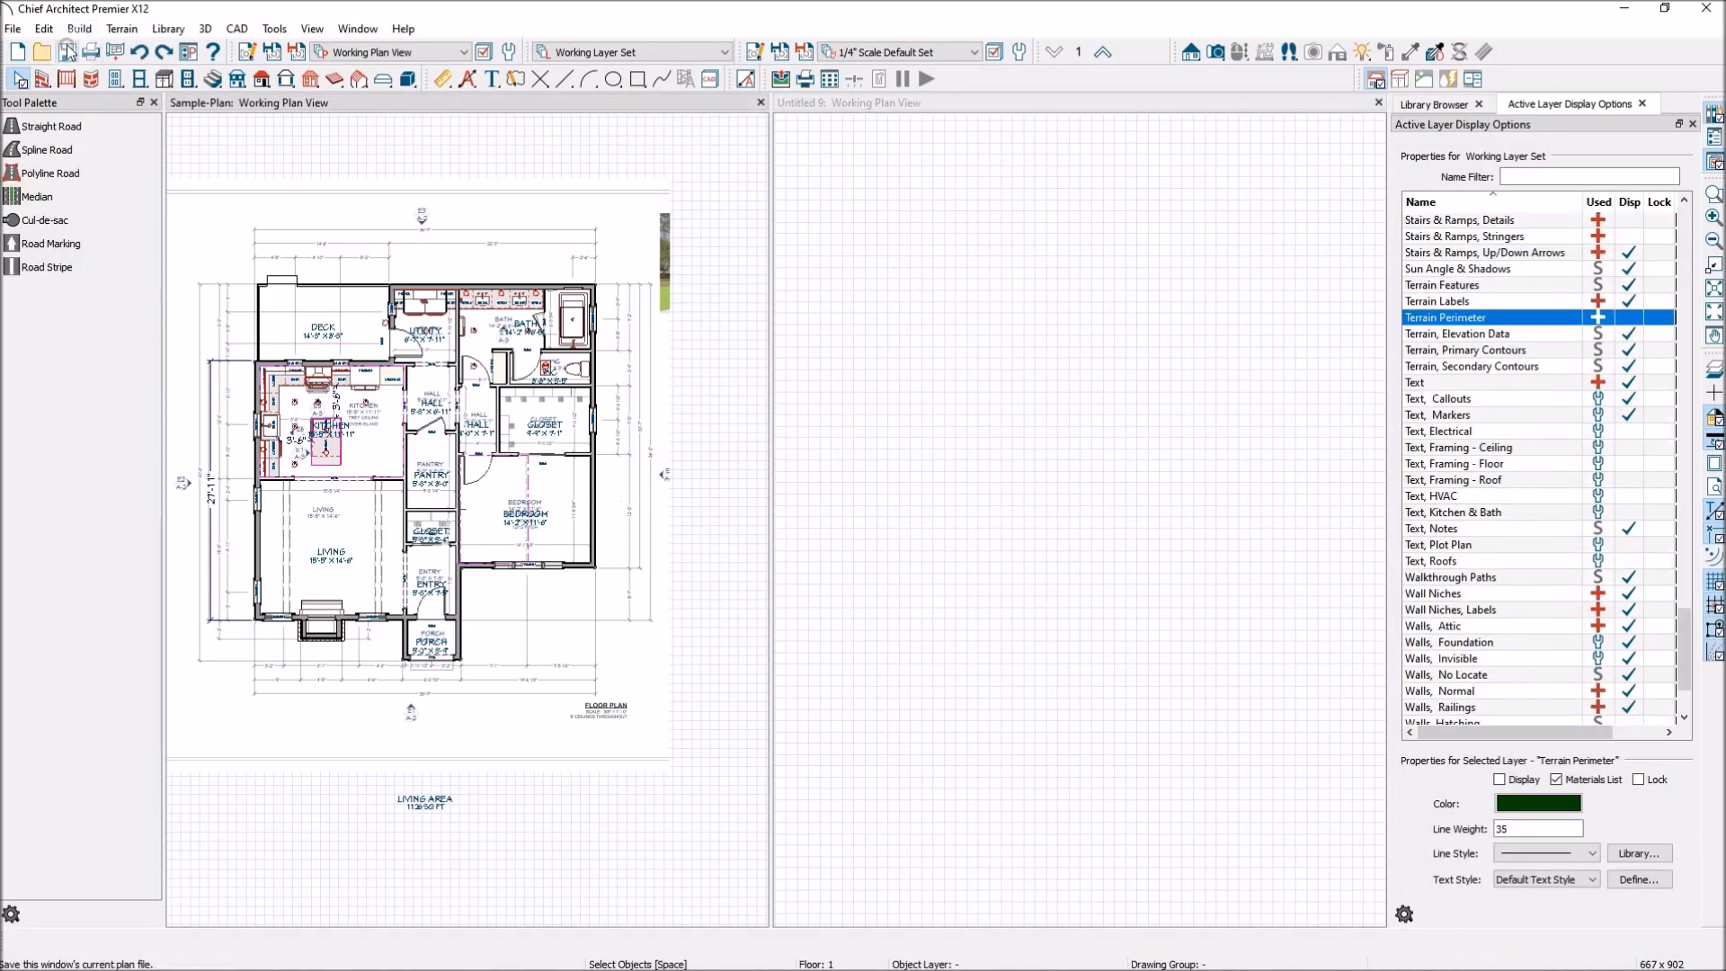
{"action": "left_click", "coordinate": [68, 51]}
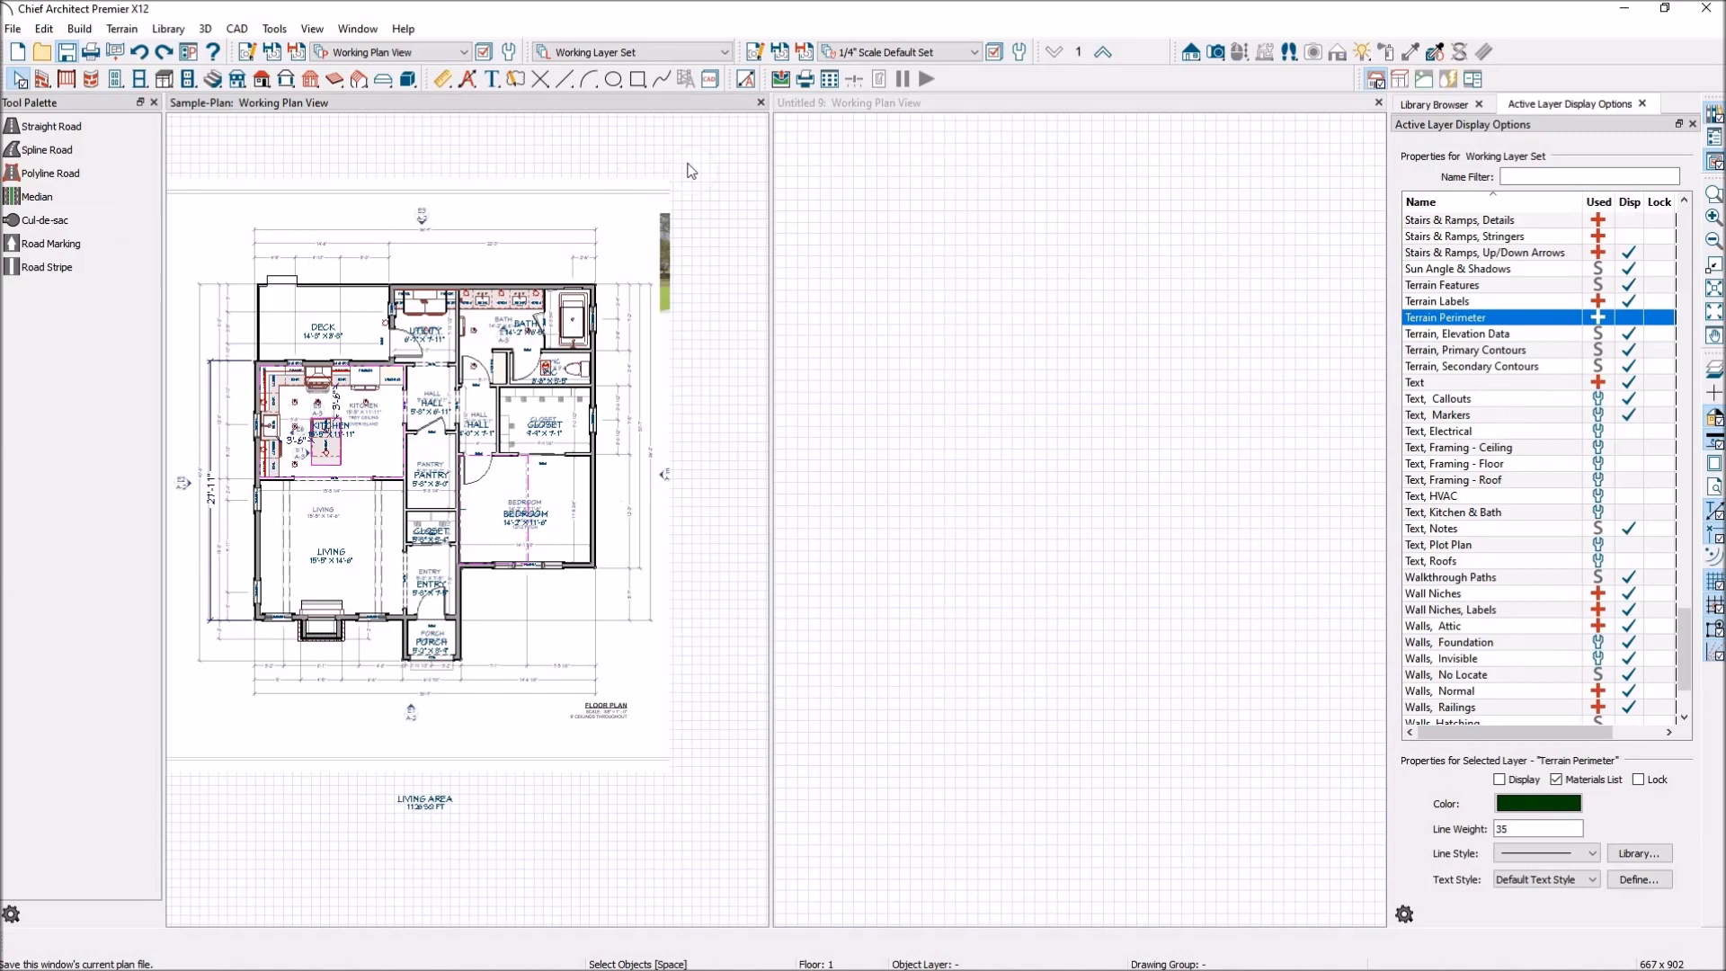
{"action": "left_click", "coordinate": [763, 105]}
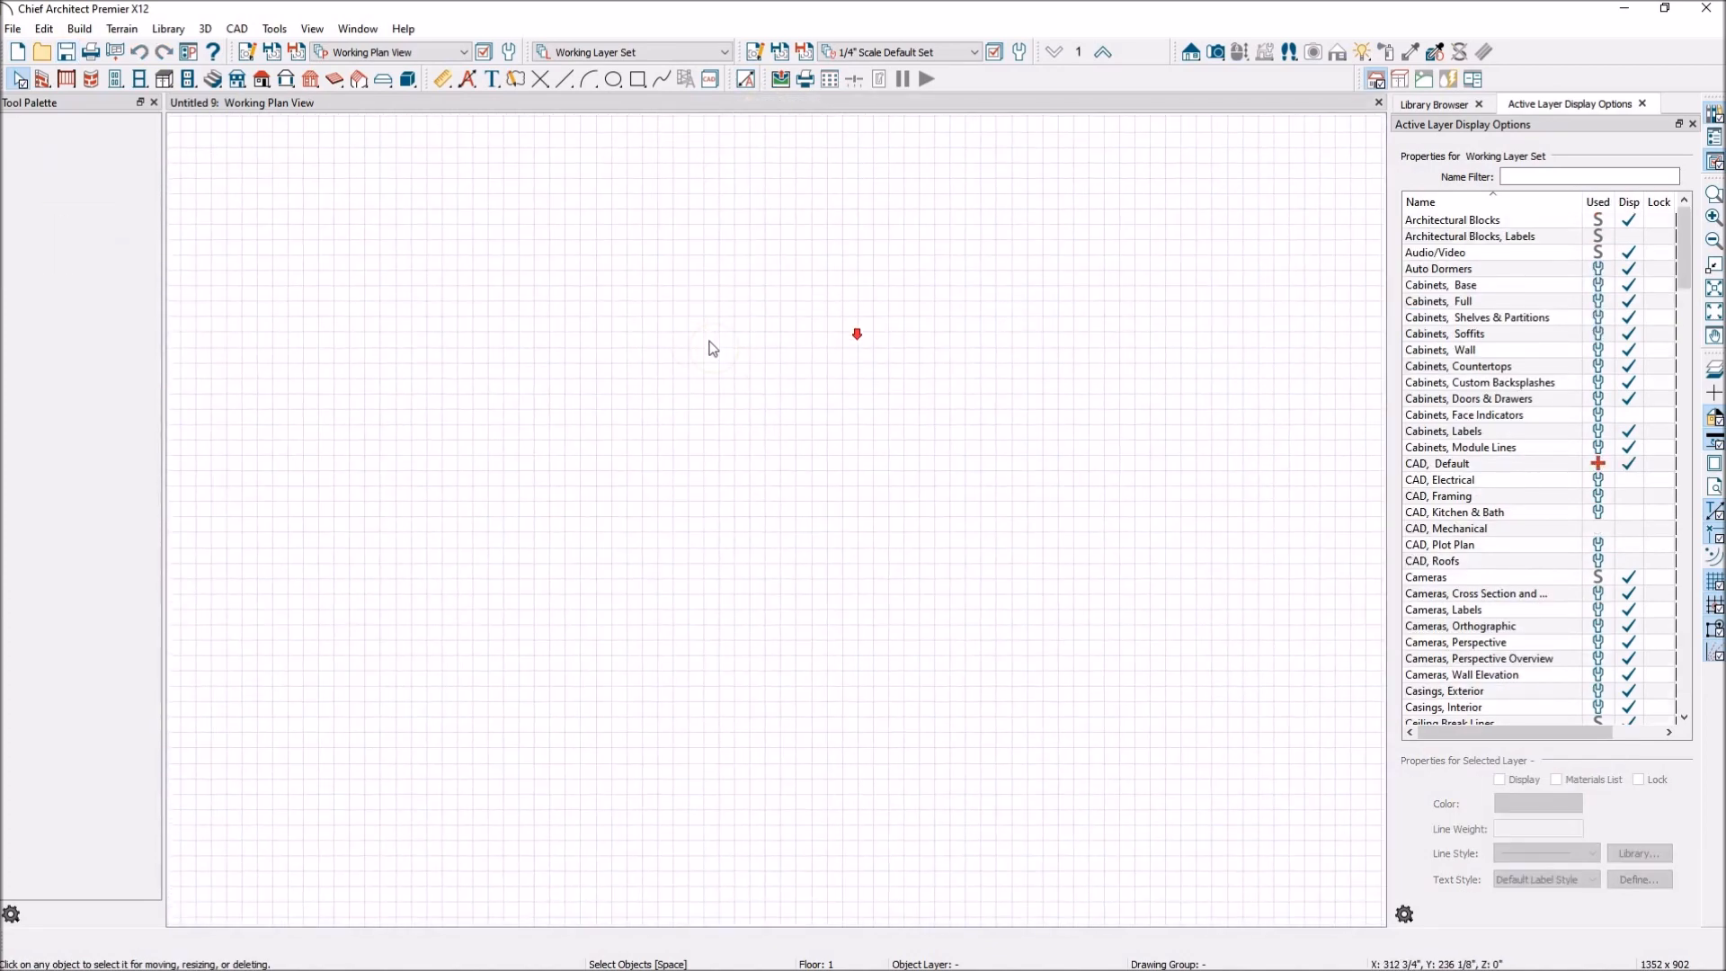
Draw a rectangular building of straight exterior walls about 19'-8" by 21'-3" and create a Perspective Full Overview of it.
{"action": "left_click", "coordinate": [44, 81]}
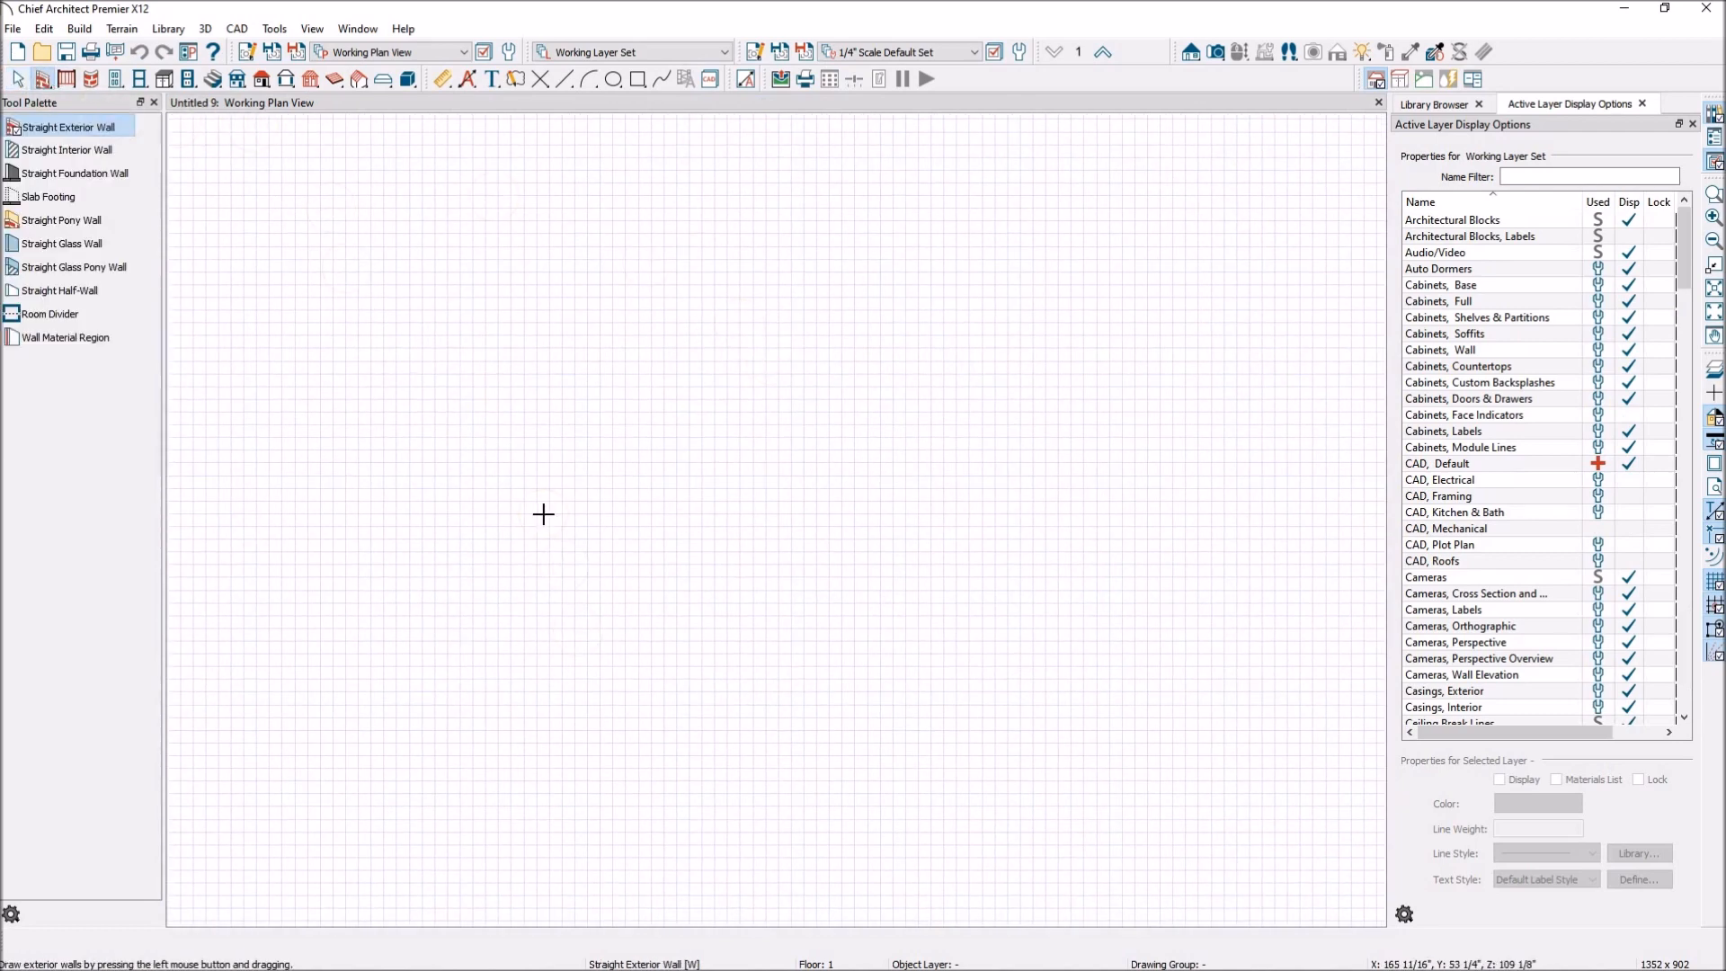
{"action": "mouse_move", "coordinate": [617, 588]}
{"action": "left_mouse_down"}
{"action": "mouse_move", "coordinate": [620, 320]}
{"action": "mouse_move", "coordinate": [869, 324]}
{"action": "mouse_move", "coordinate": [874, 584]}
{"action": "mouse_move", "coordinate": [620, 589]}
{"action": "left_mouse_up"}
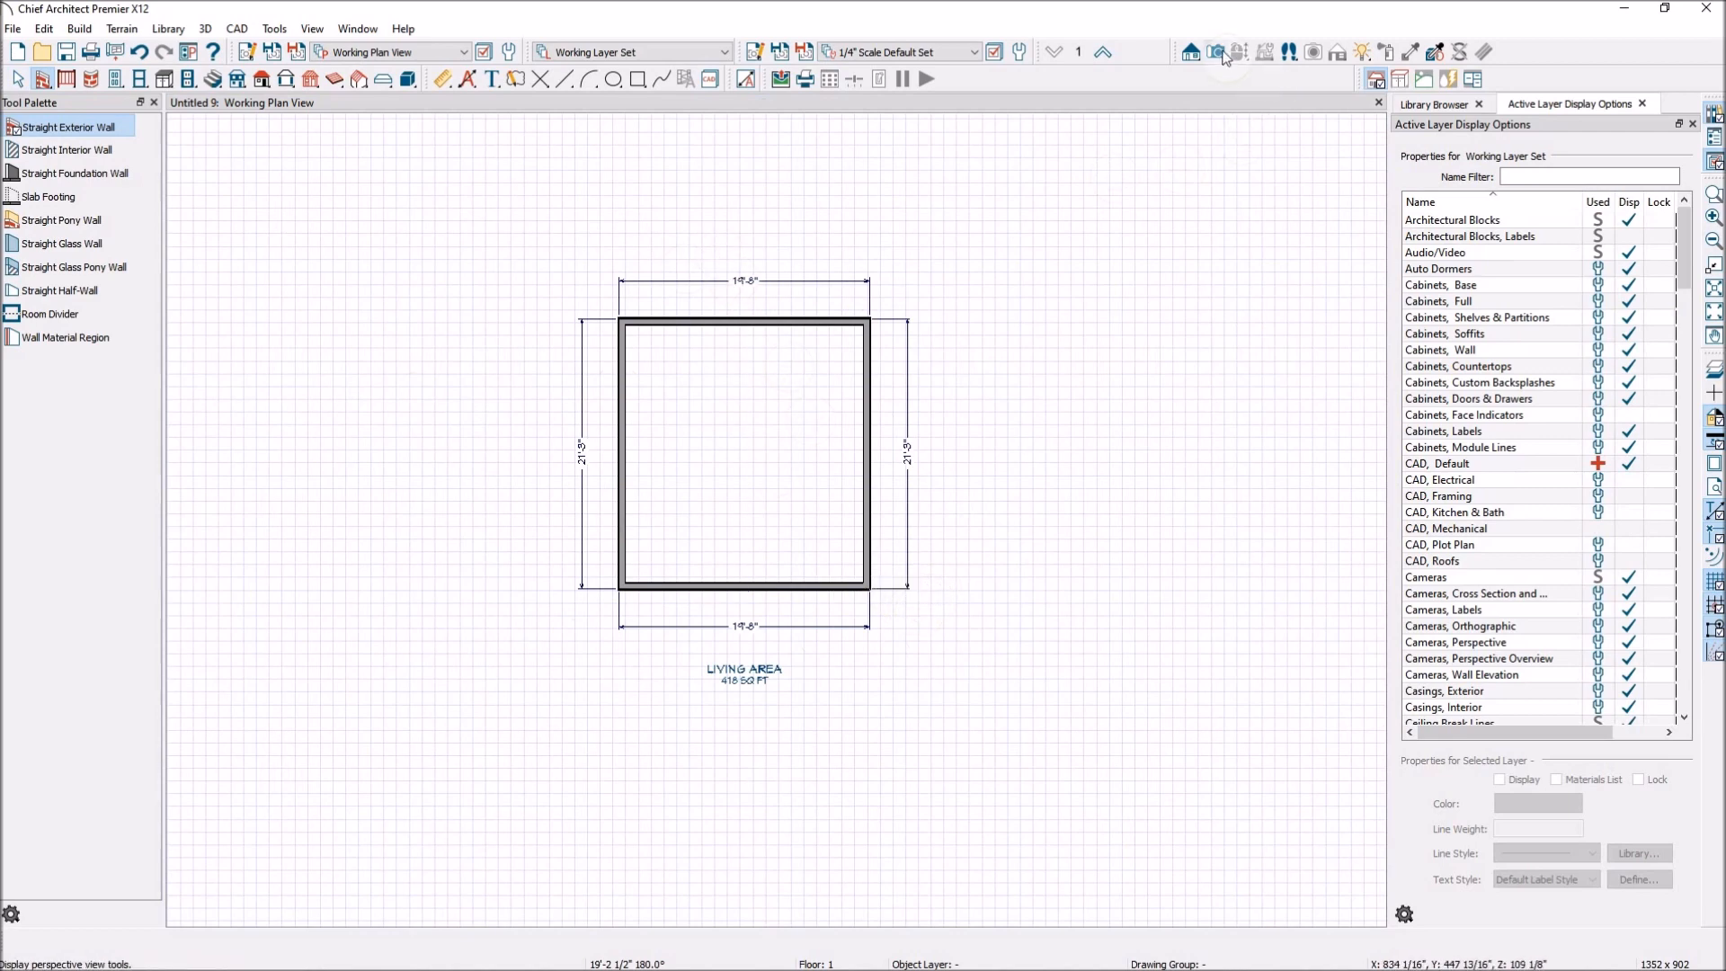
{"action": "left_click", "coordinate": [1222, 54]}
{"action": "left_click", "coordinate": [100, 150]}
{"action": "left_click_drag", "start_coordinate": [1089, 581], "coordinate": [1016, 624]}
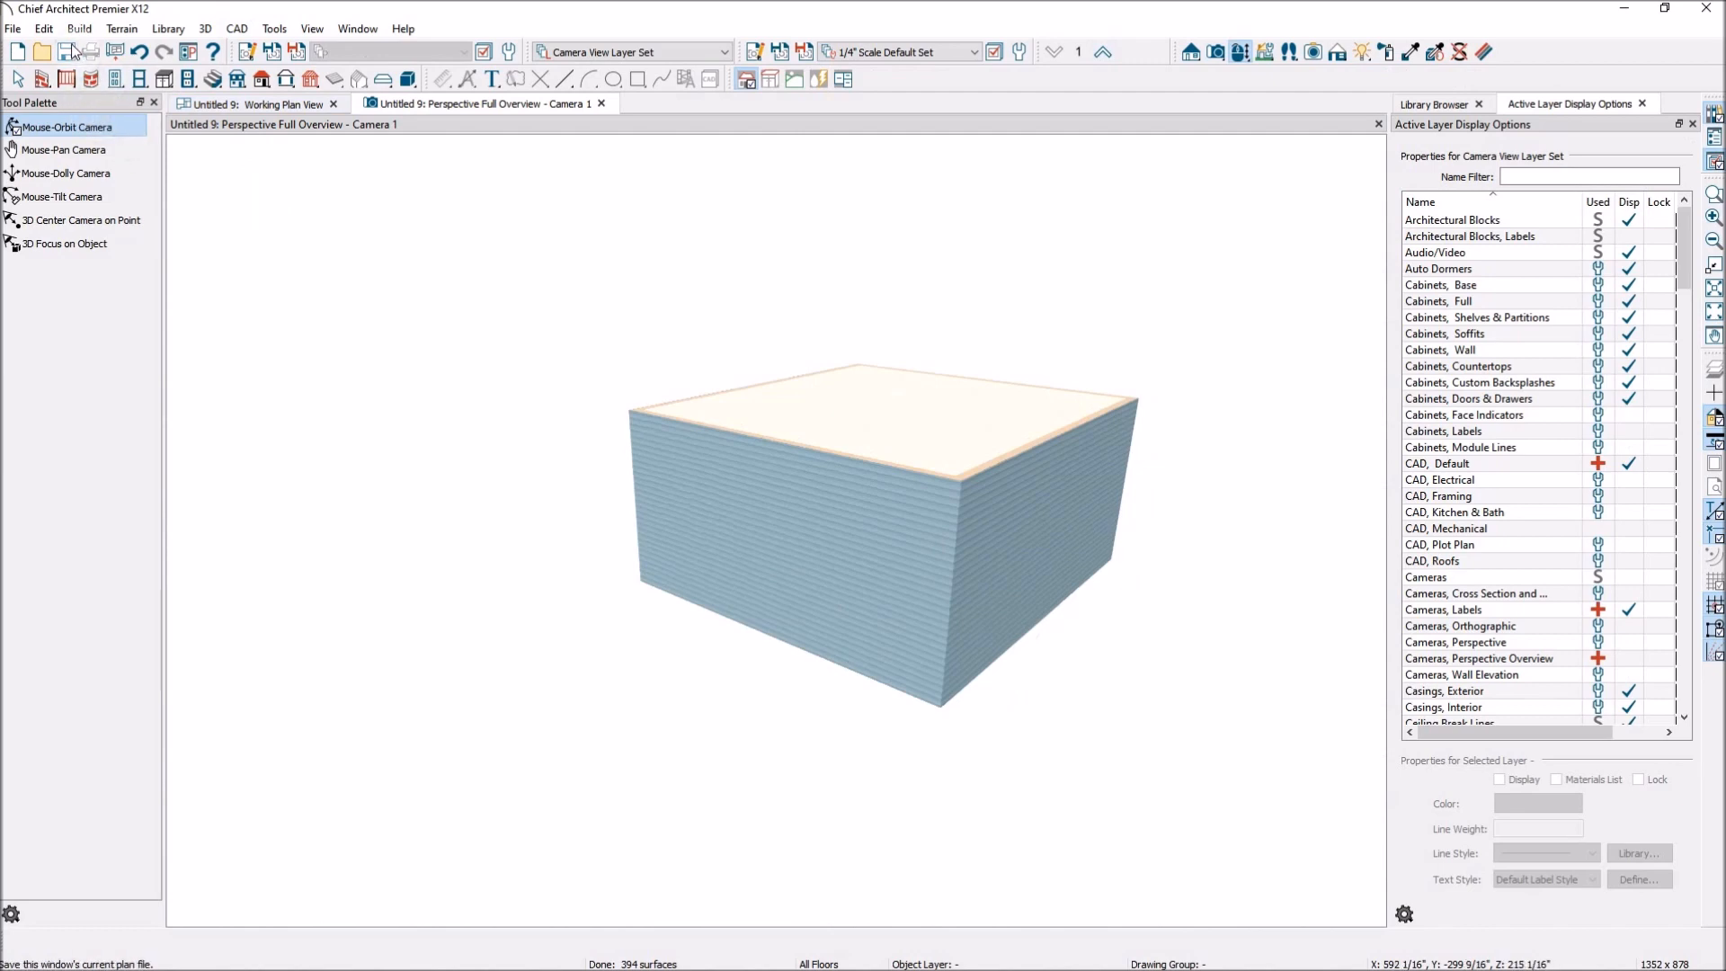
Enable Monolithic Slab Foundation in the default settings for the 1st floor level.
{"action": "left_click", "coordinate": [44, 29]}
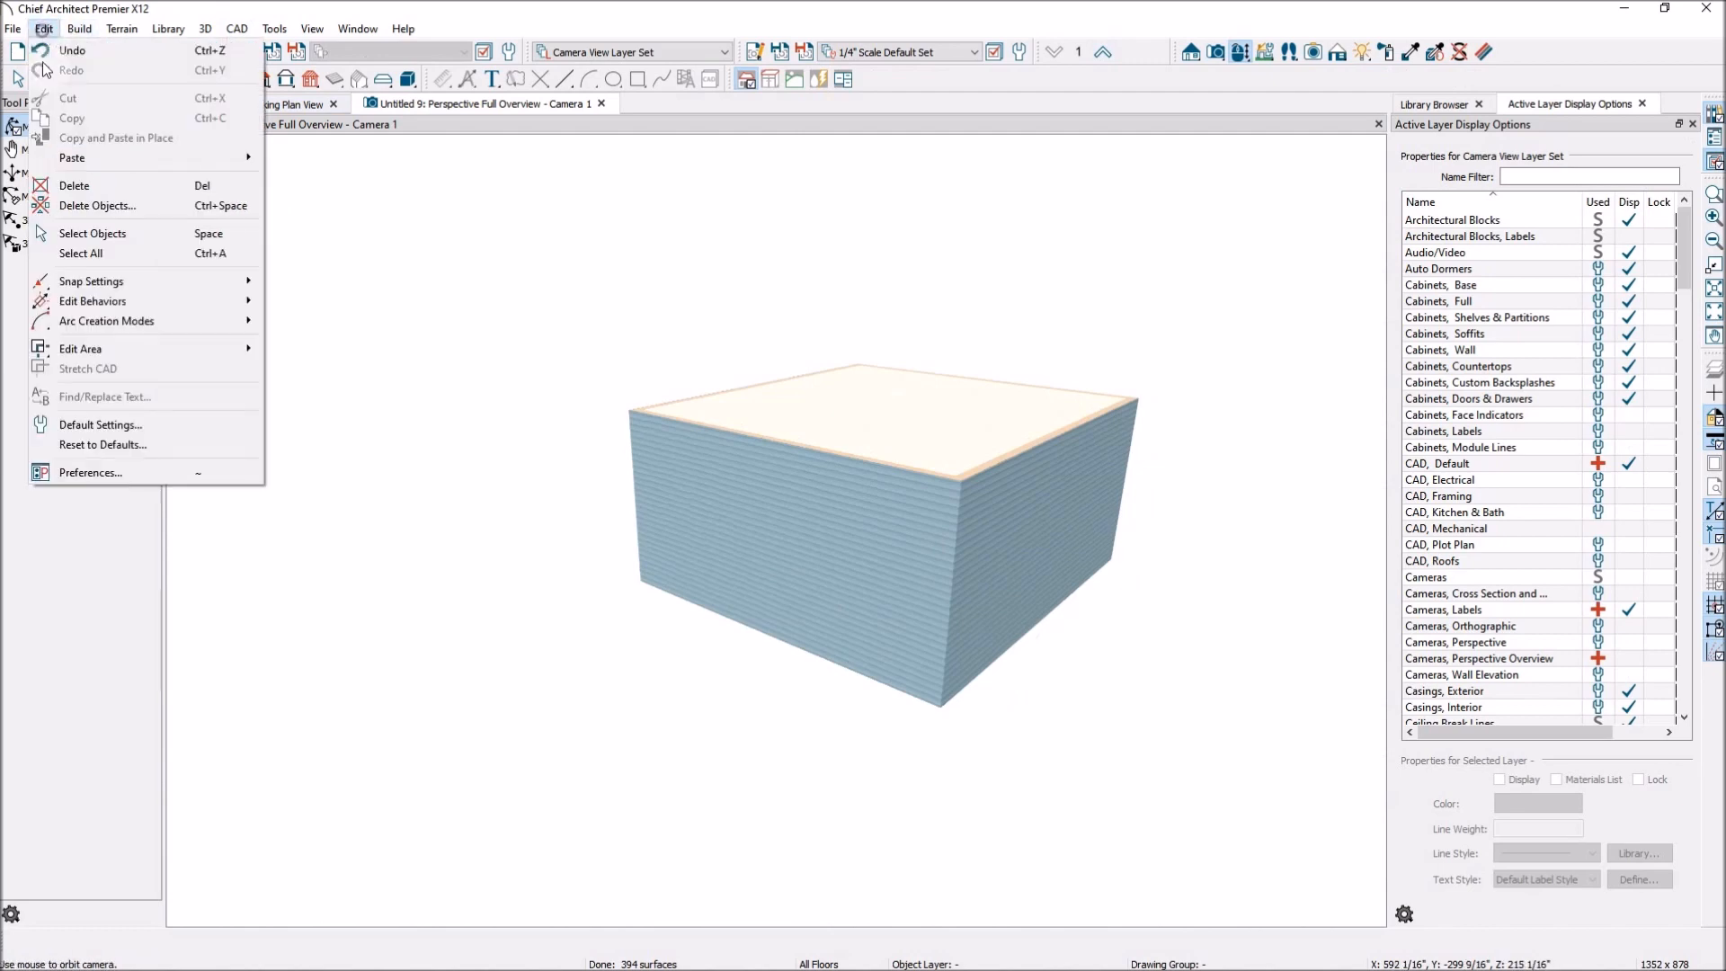
{"action": "left_click", "coordinate": [126, 424]}
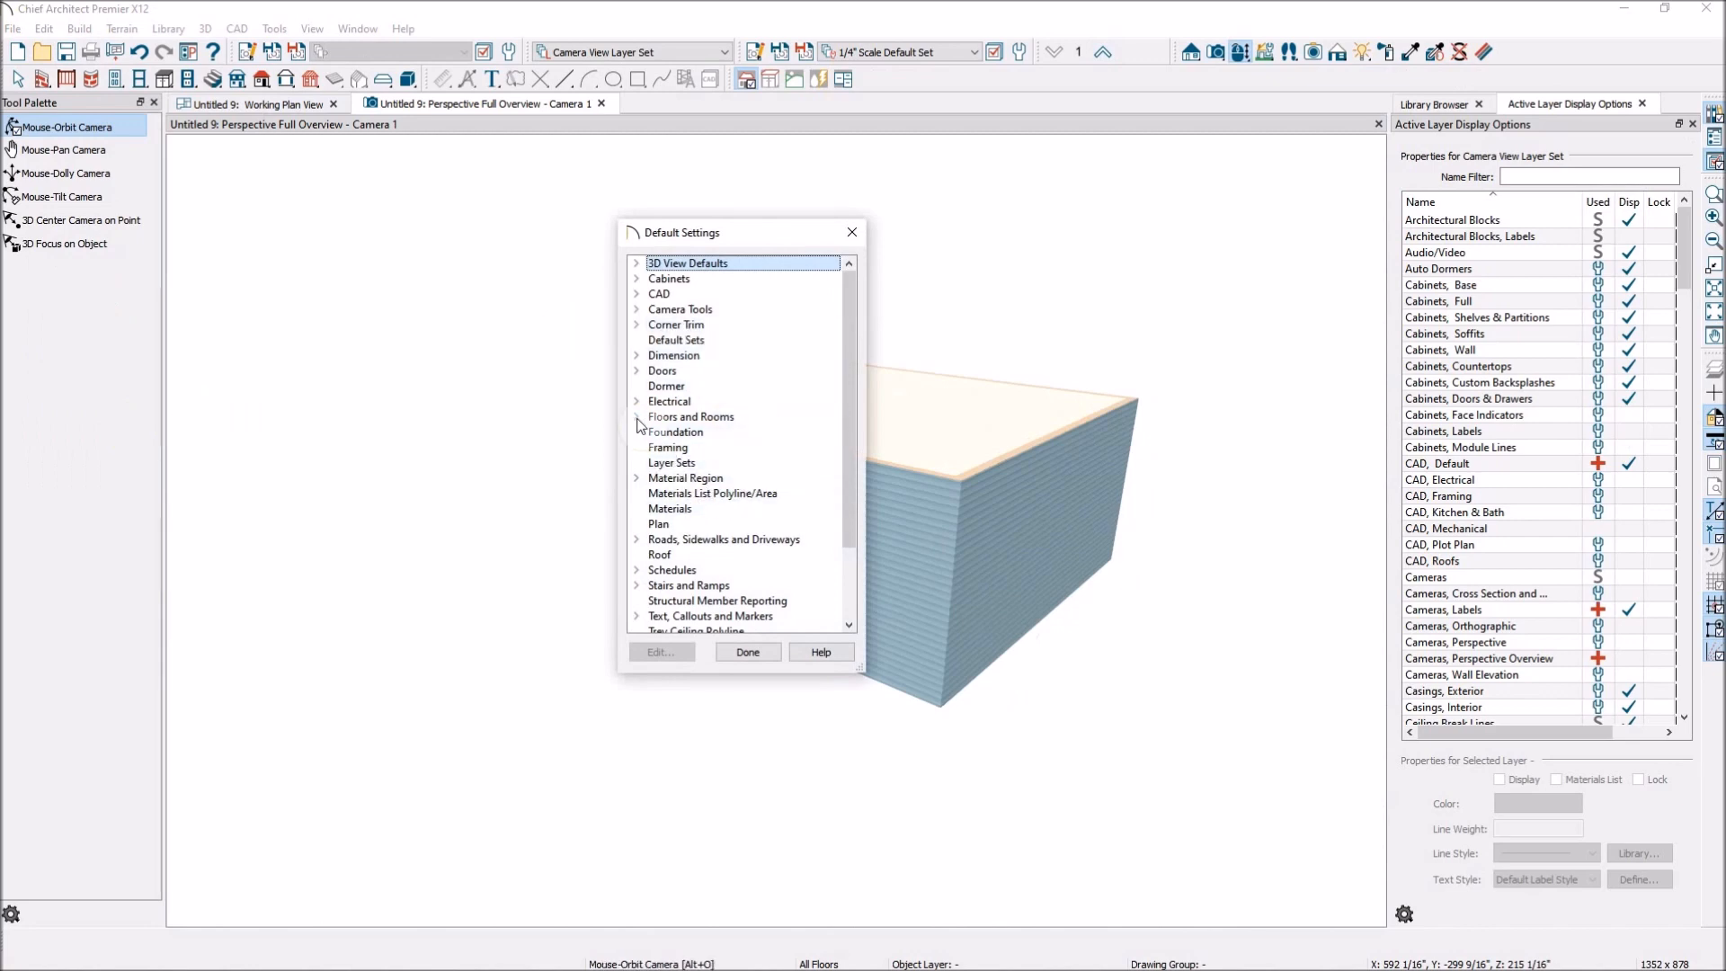
{"action": "left_click", "coordinate": [637, 416]}
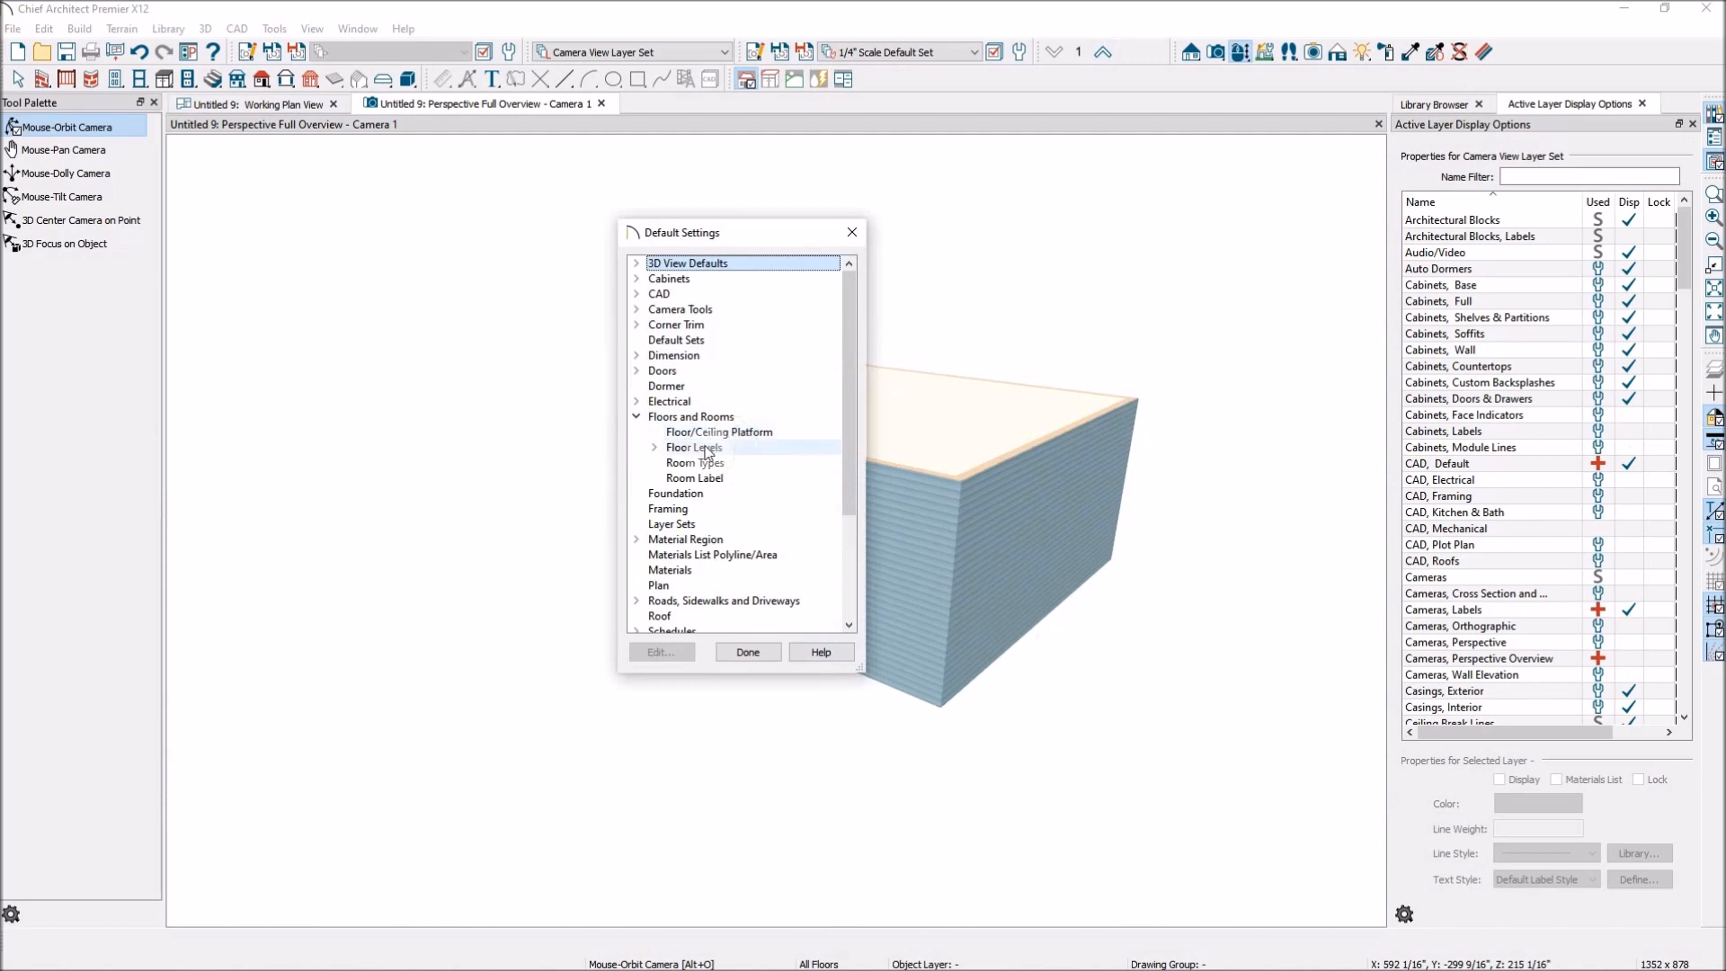
{"action": "left_click", "coordinate": [656, 447]}
{"action": "left_click", "coordinate": [719, 462]}
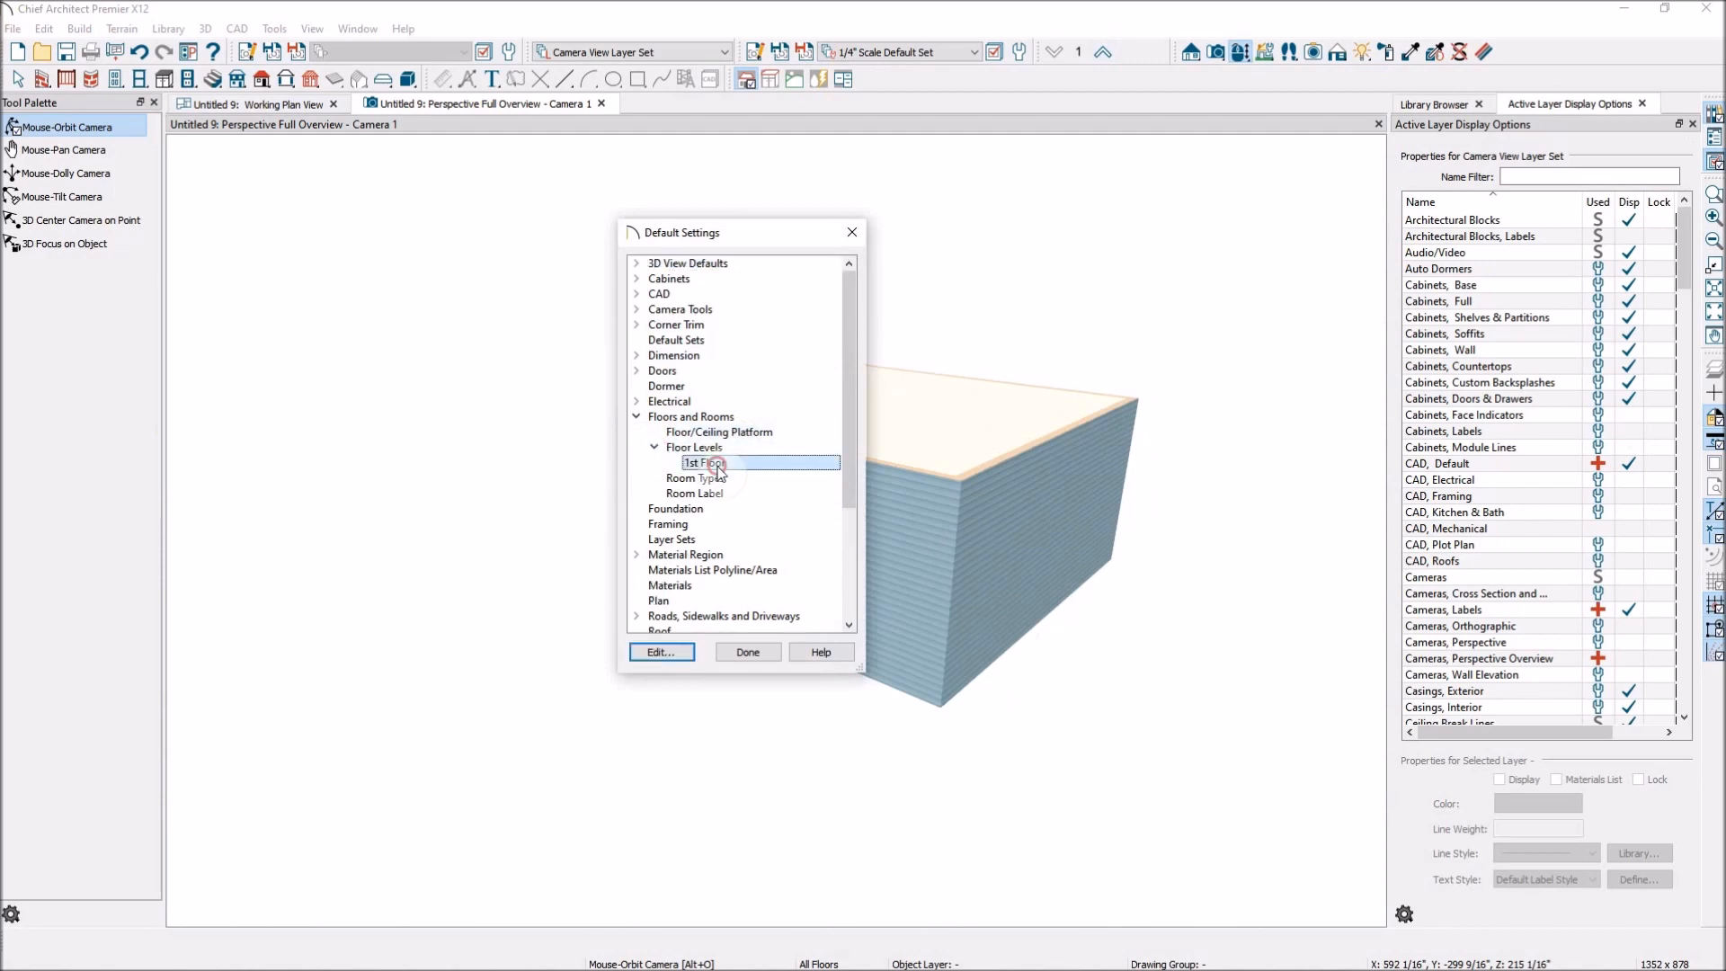
{"action": "left_click", "coordinate": [661, 652]}
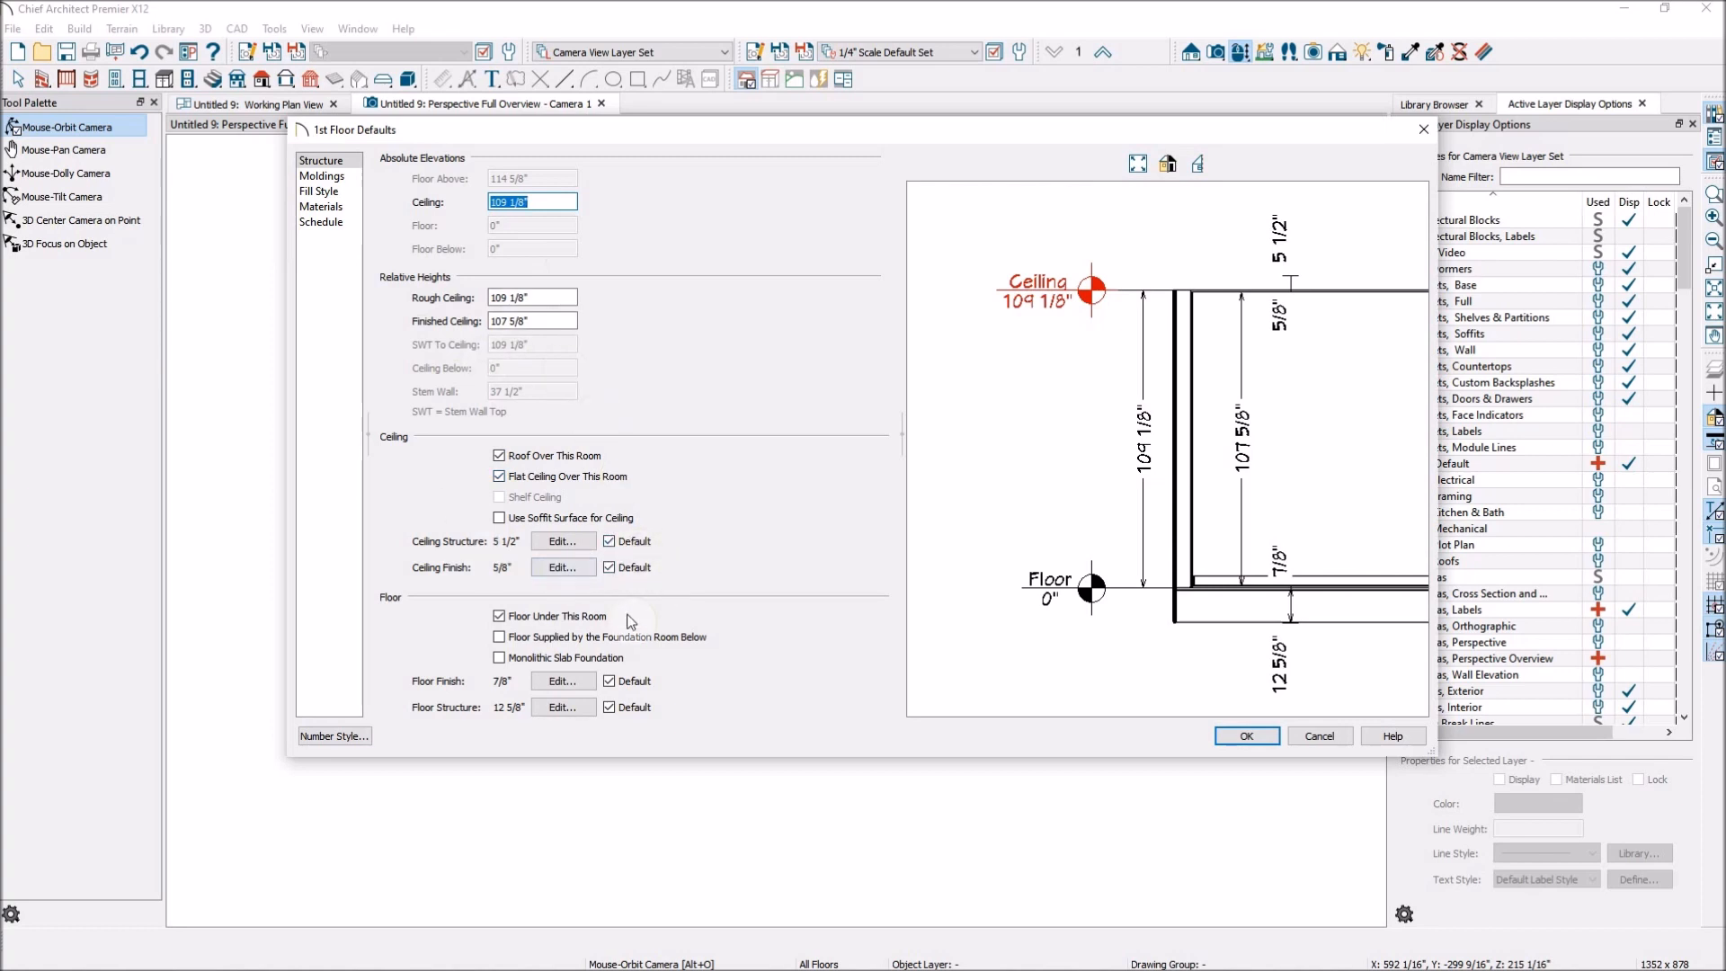
{"action": "left_click", "coordinate": [513, 659]}
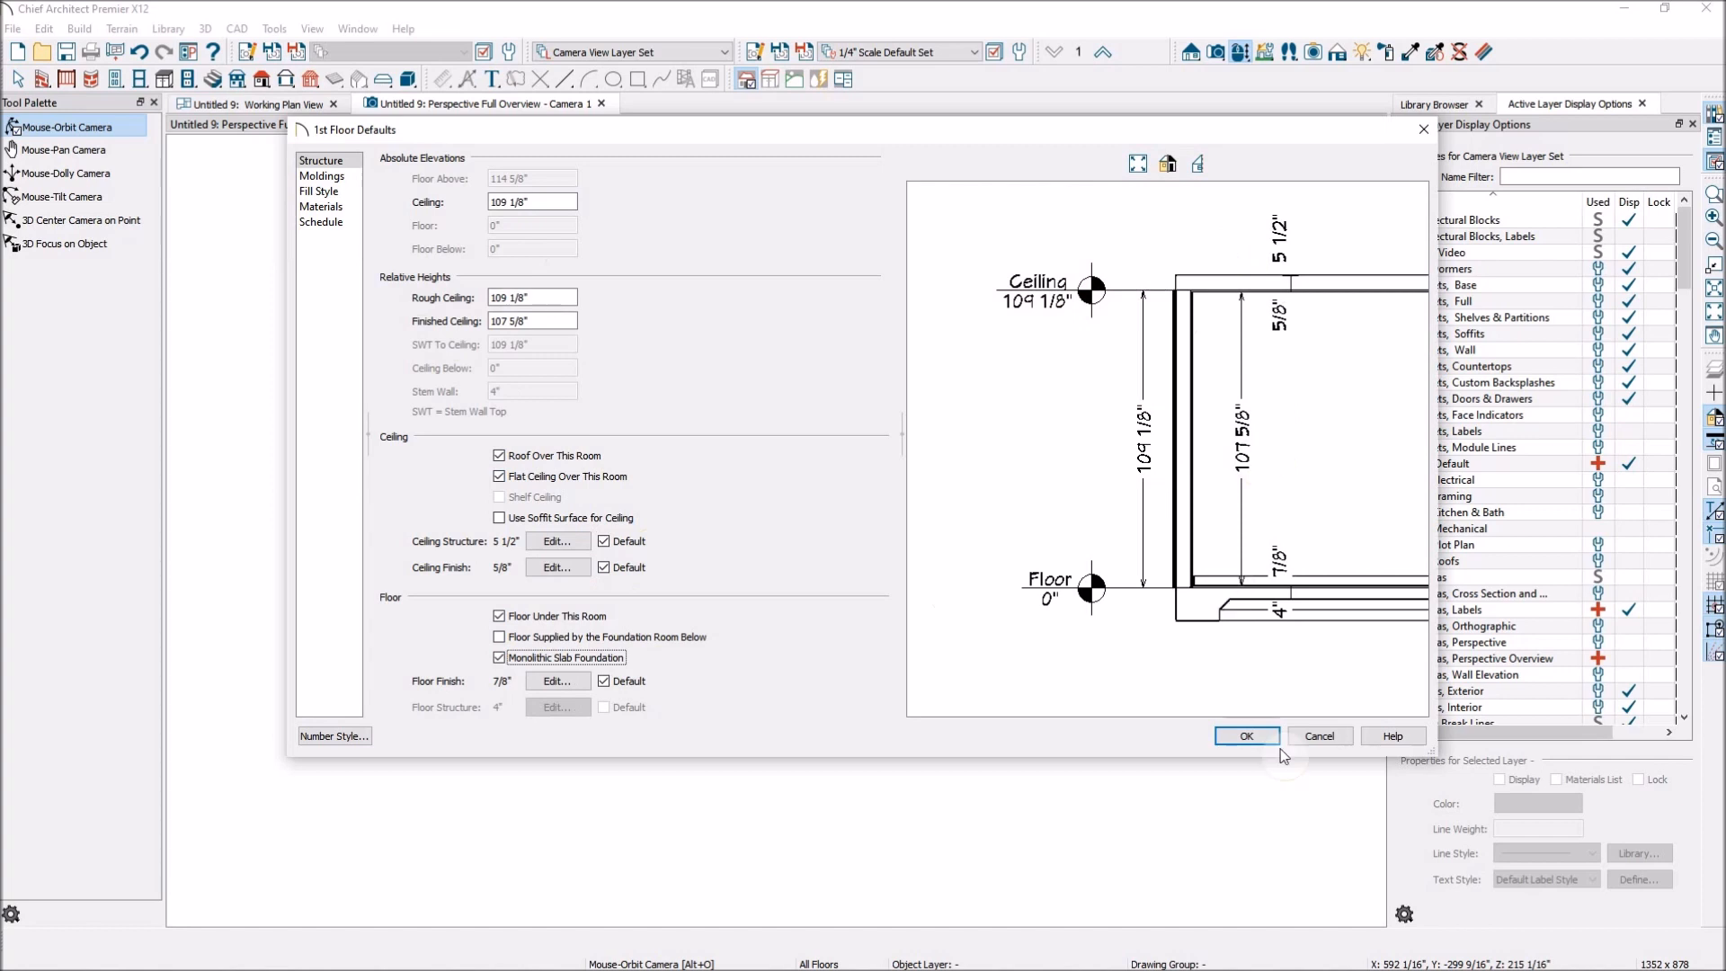
{"action": "left_click", "coordinate": [1246, 736]}
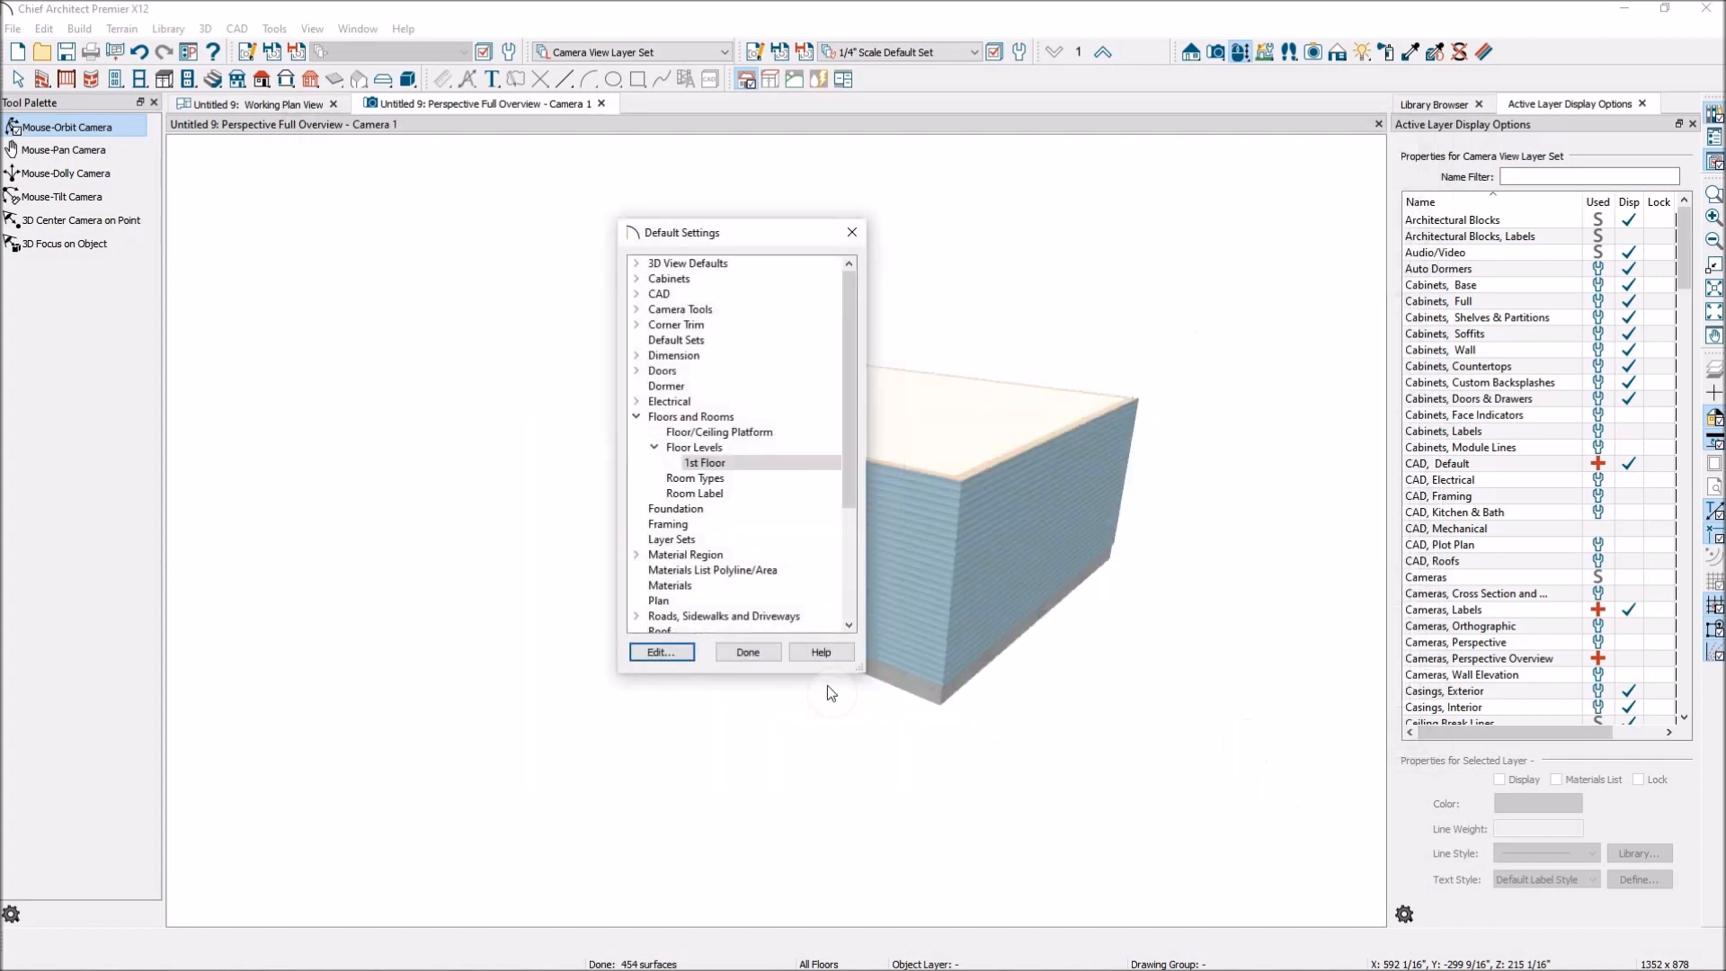
{"action": "left_click", "coordinate": [748, 652]}
Arrange the working plan view and the full overview side by side, with the building enlarged in the plan.
{"action": "left_click_drag", "start_coordinate": [526, 302], "coordinate": [620, 370]}
{"action": "left_click_drag", "start_coordinate": [350, 113], "coordinate": [999, 232]}
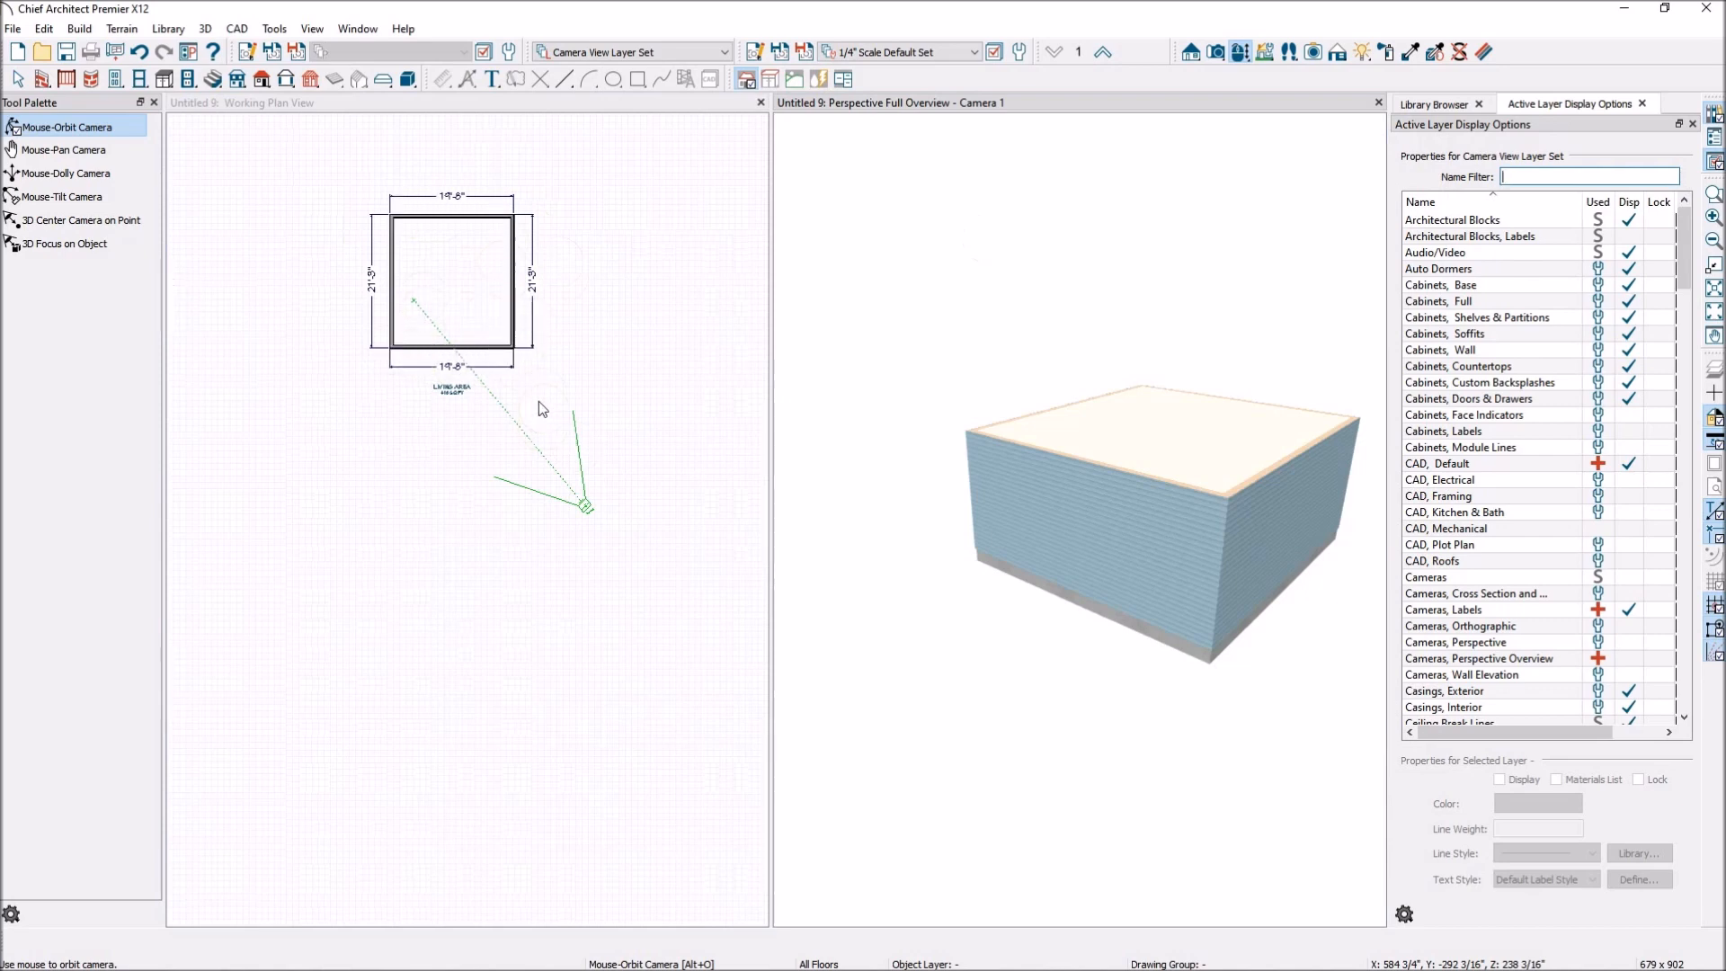
{"action": "scroll", "coordinate": [456, 193], "scroll_direction": "up", "scroll_amount": 4}
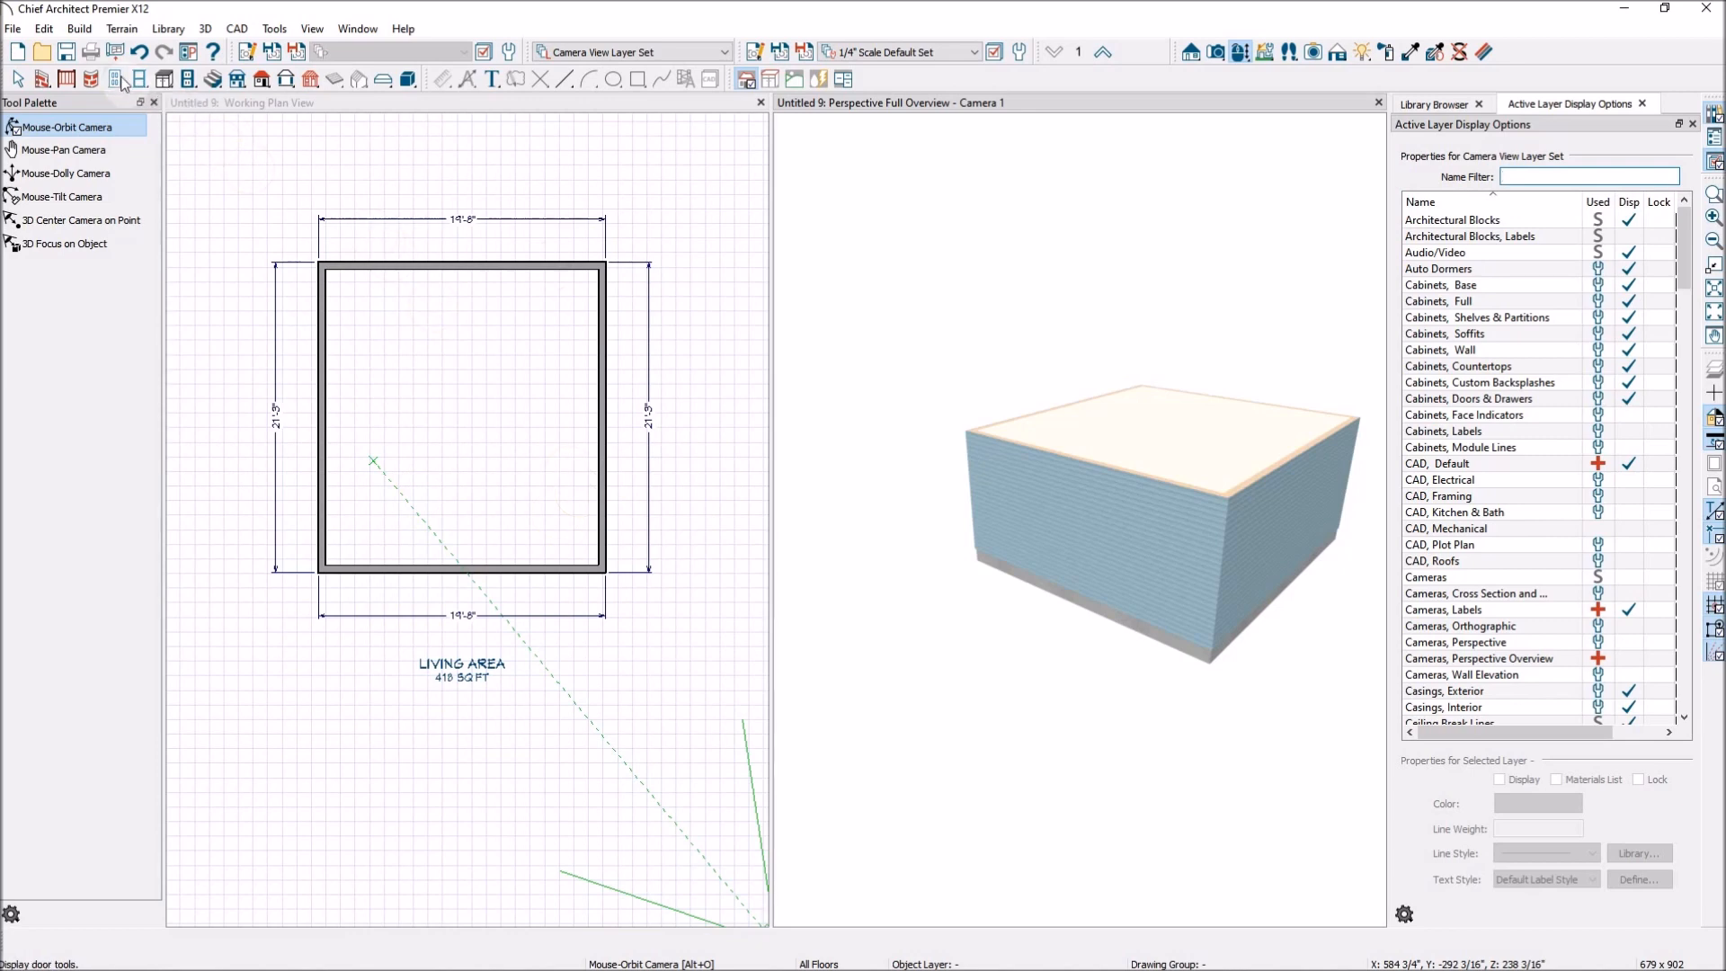
Build a new 2nd floor derived from the 1st floor plan, accepting its default structure settings.
{"action": "left_click", "coordinate": [80, 29]}
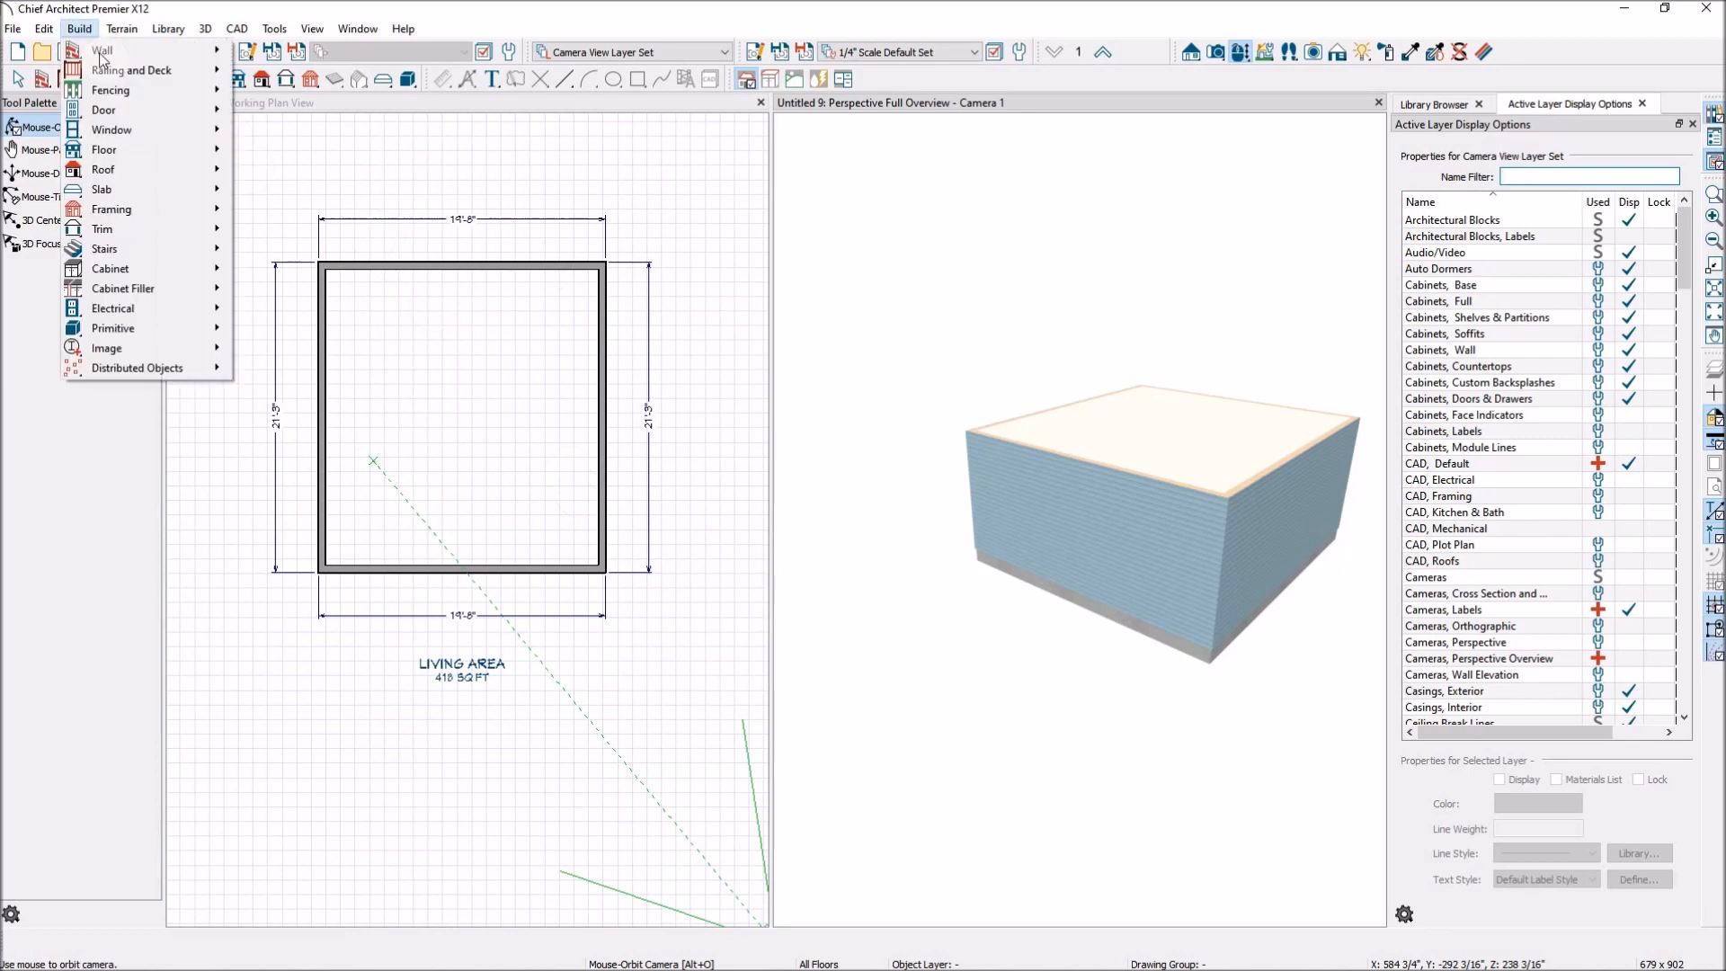
{"action": "mouse_move", "coordinate": [141, 155]}
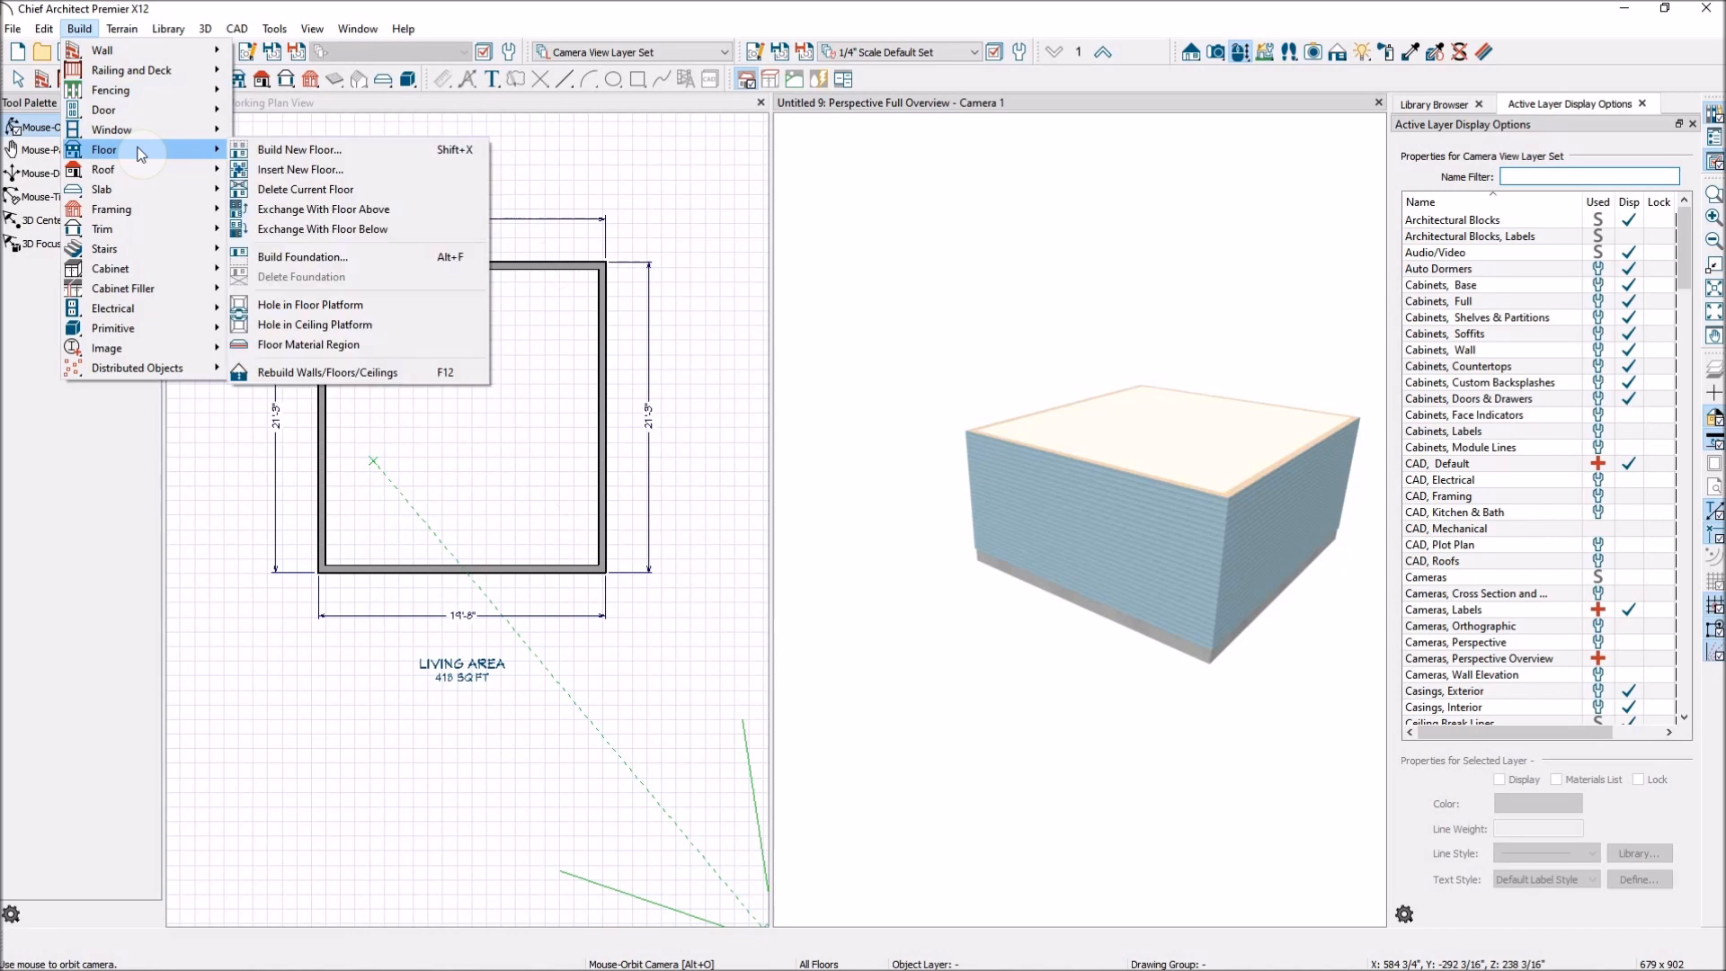
{"action": "left_click", "coordinate": [322, 151]}
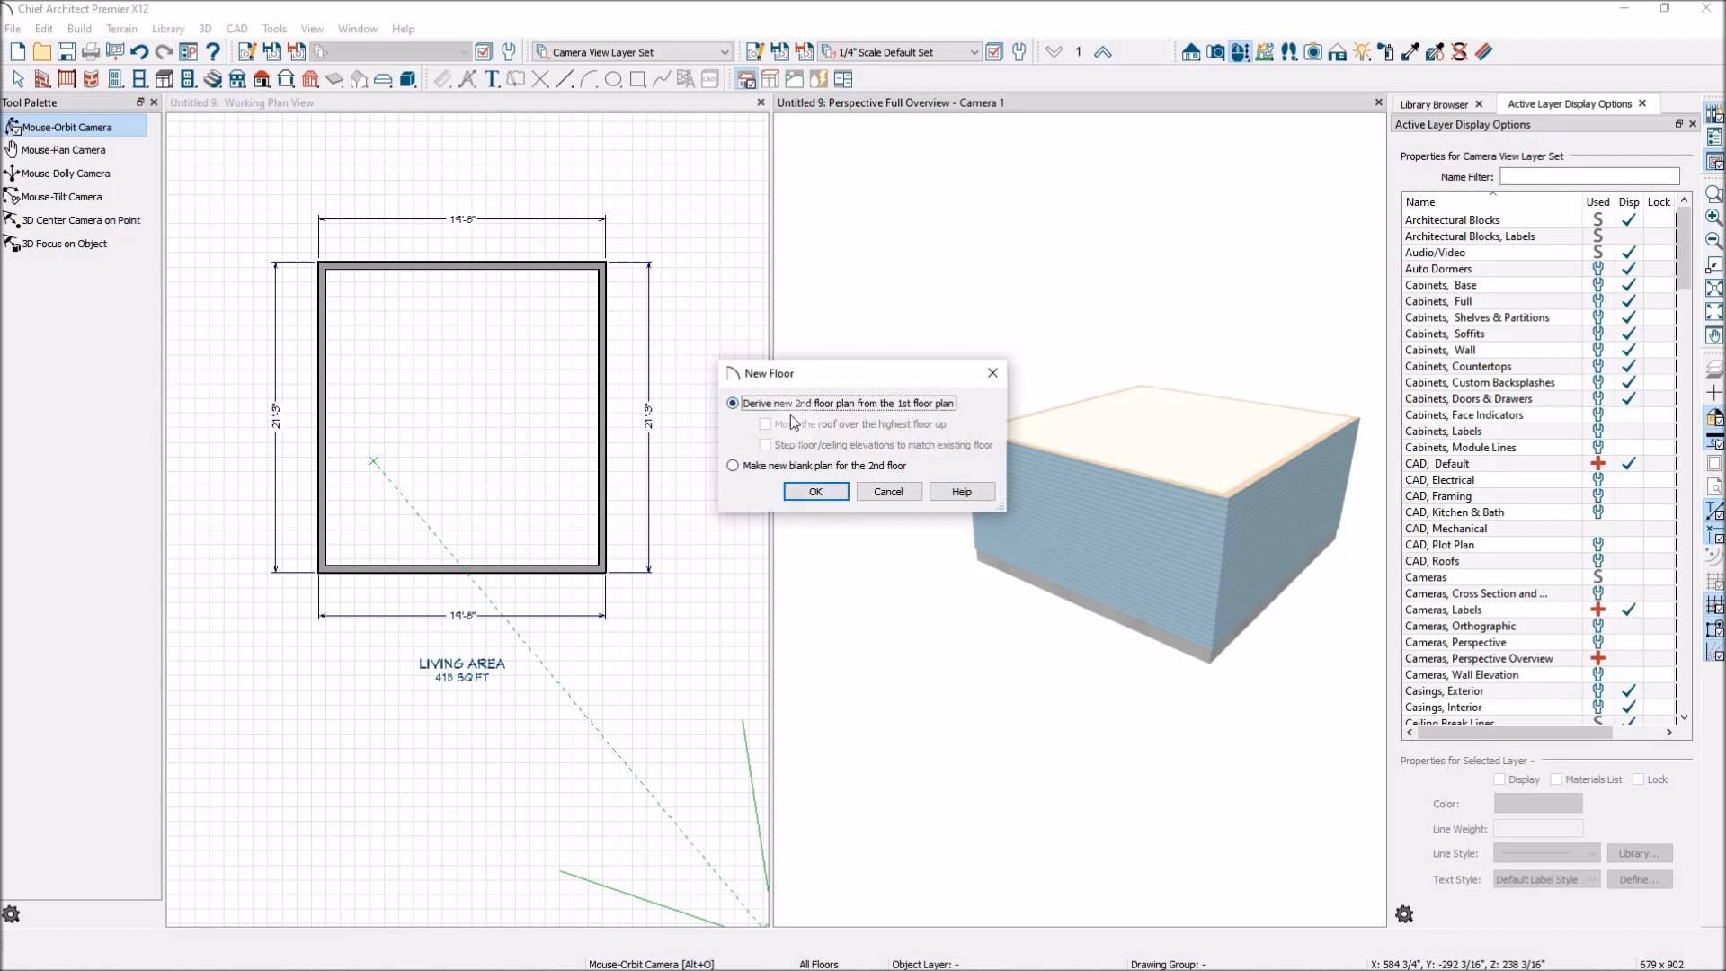
{"action": "left_click", "coordinate": [838, 493]}
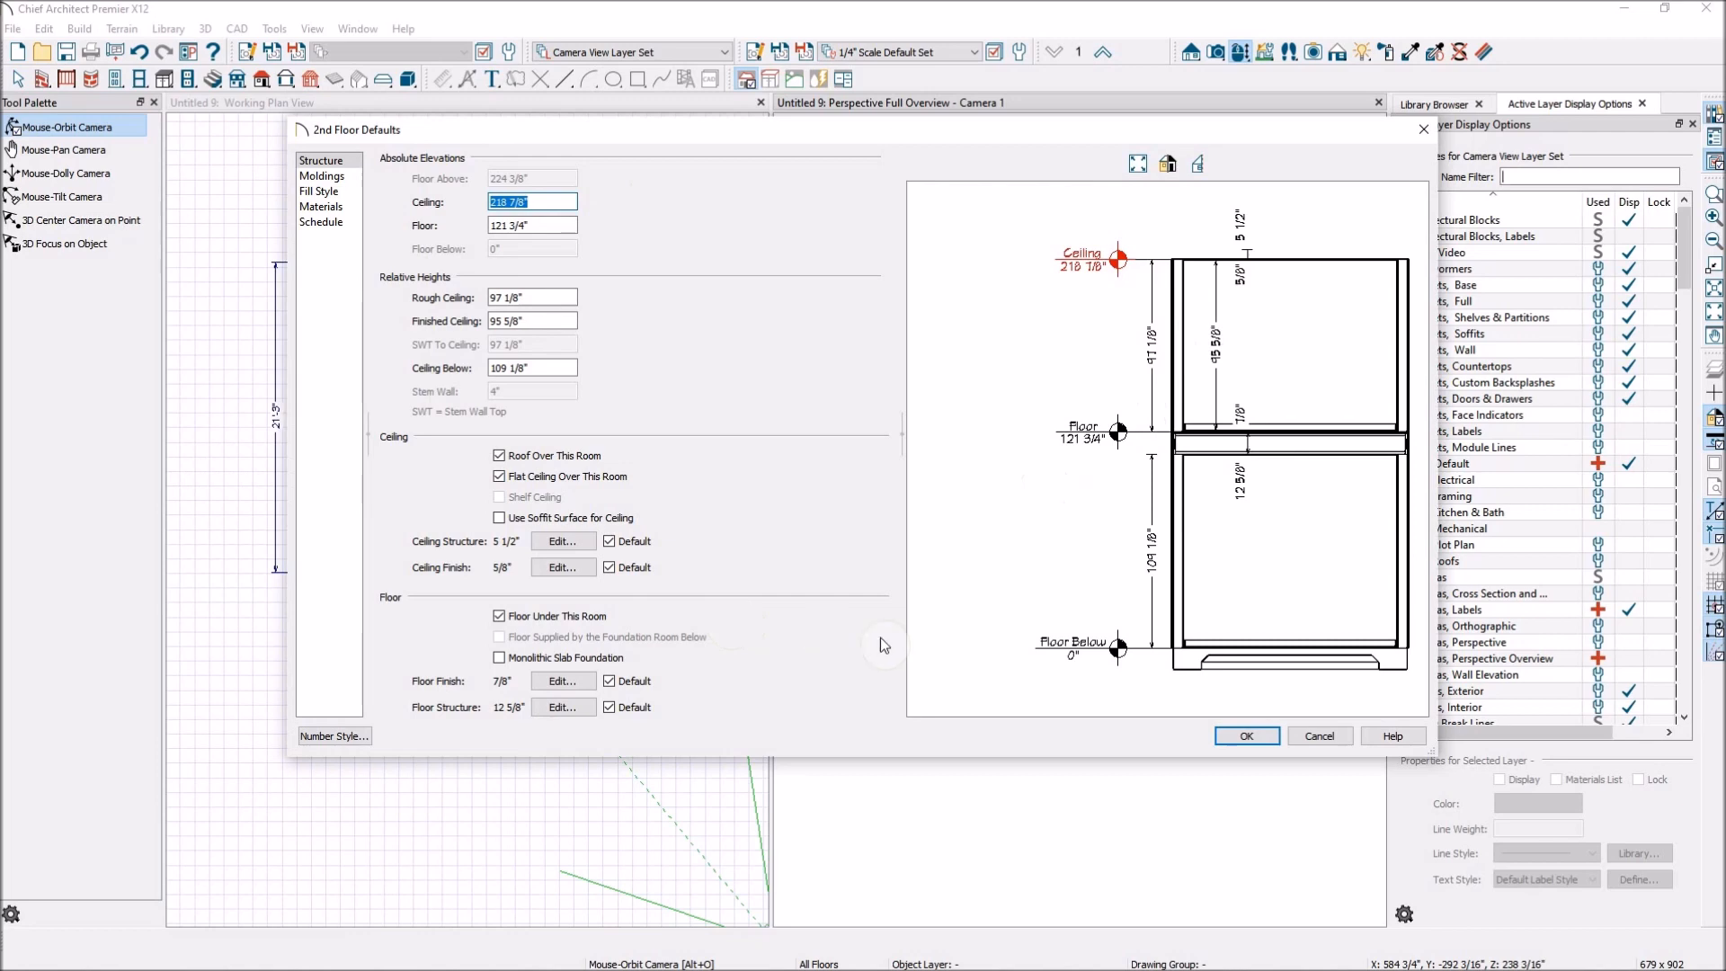
{"action": "left_click", "coordinate": [1249, 737]}
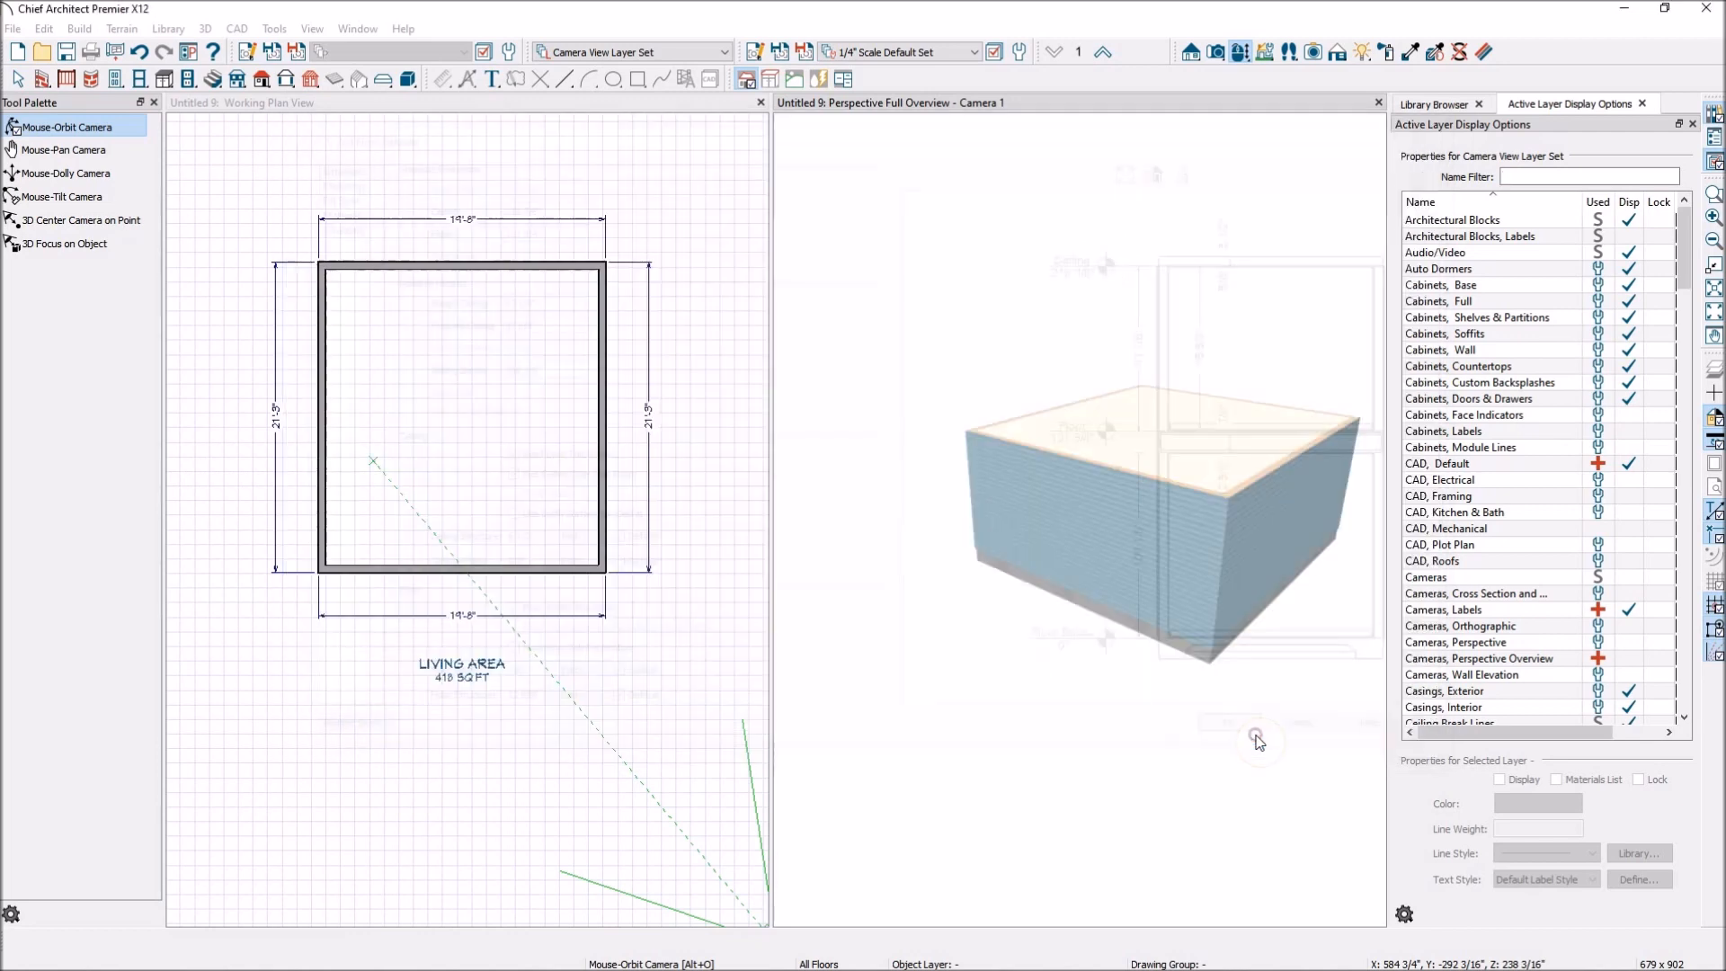
{"action": "left_click_drag", "start_coordinate": [1228, 620], "coordinate": [828, 386]}
{"action": "left_click_drag", "start_coordinate": [1012, 497], "coordinate": [1202, 473]}
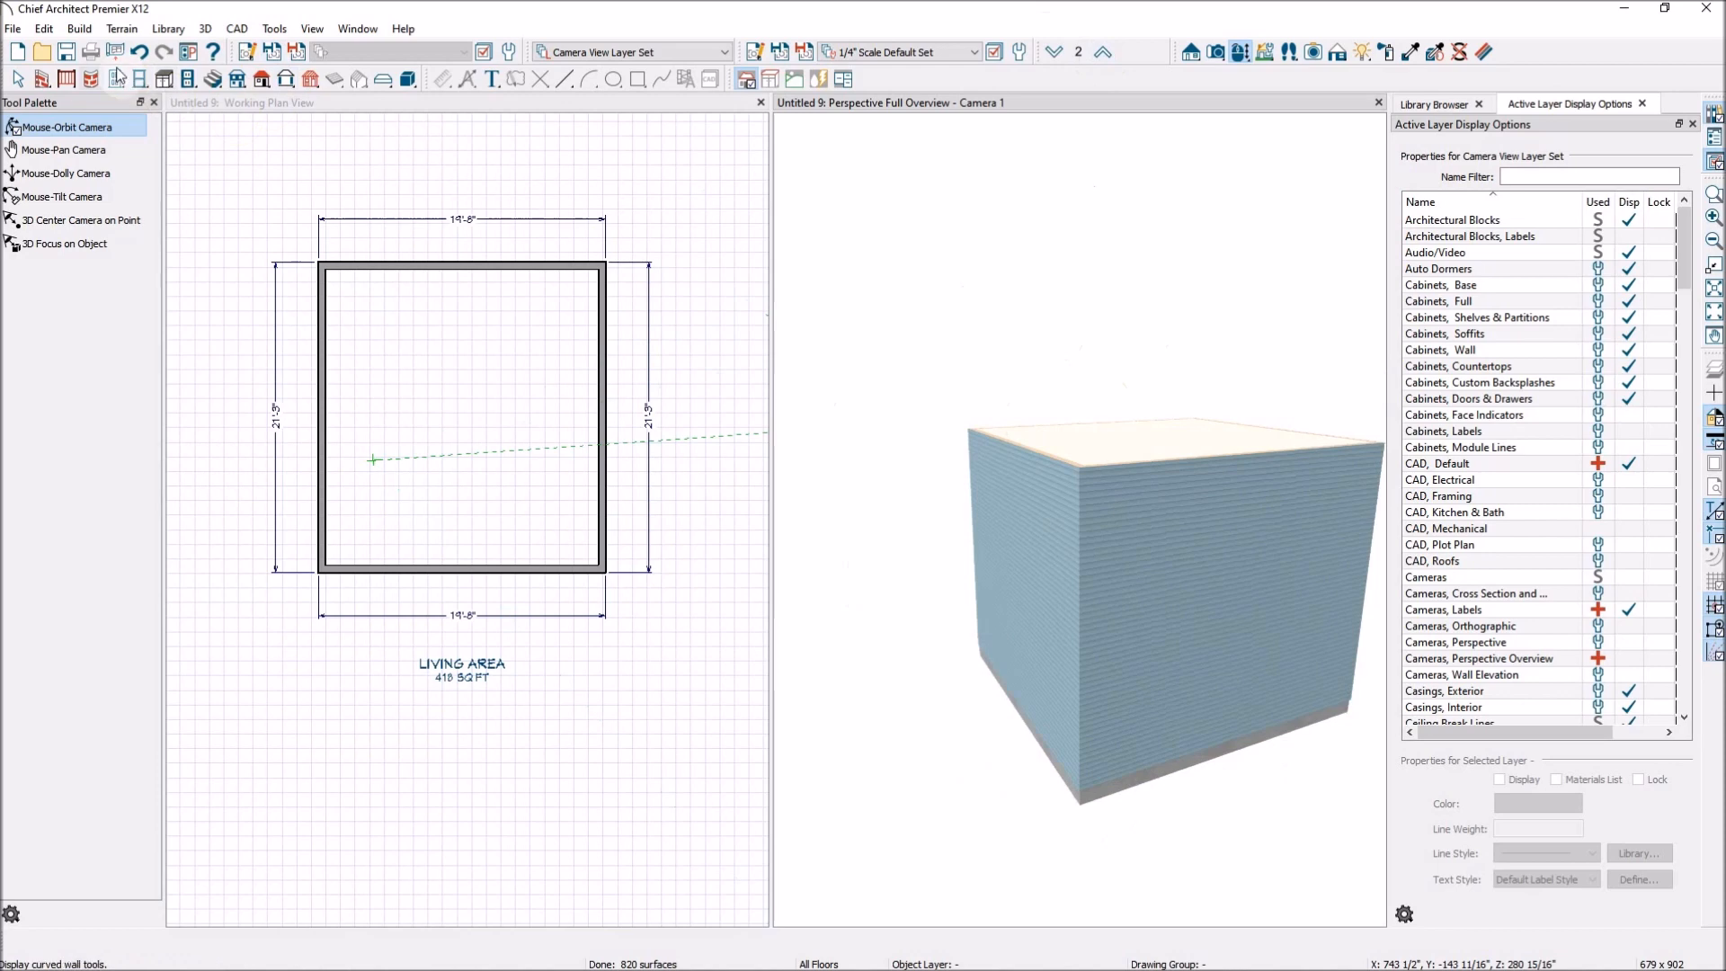
Turn on Auto Rebuild Roofs to generate a roof over the building and inspect it in the overview.
{"action": "left_click", "coordinate": [260, 88]}
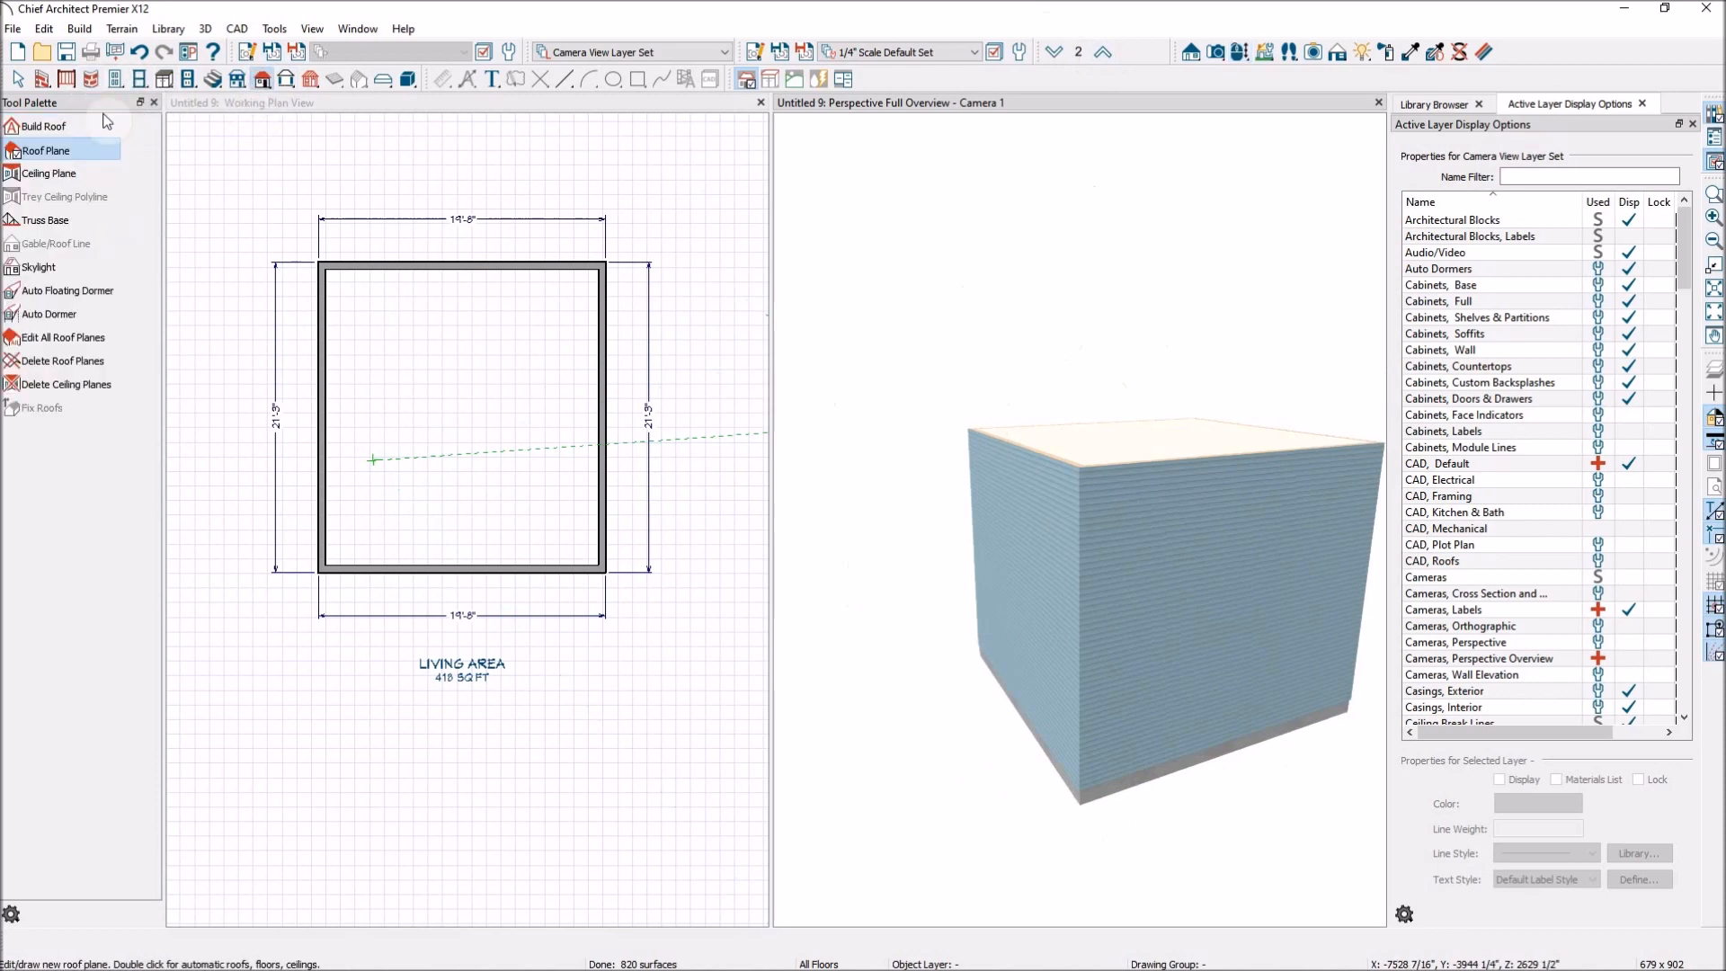
{"action": "left_click", "coordinate": [65, 129]}
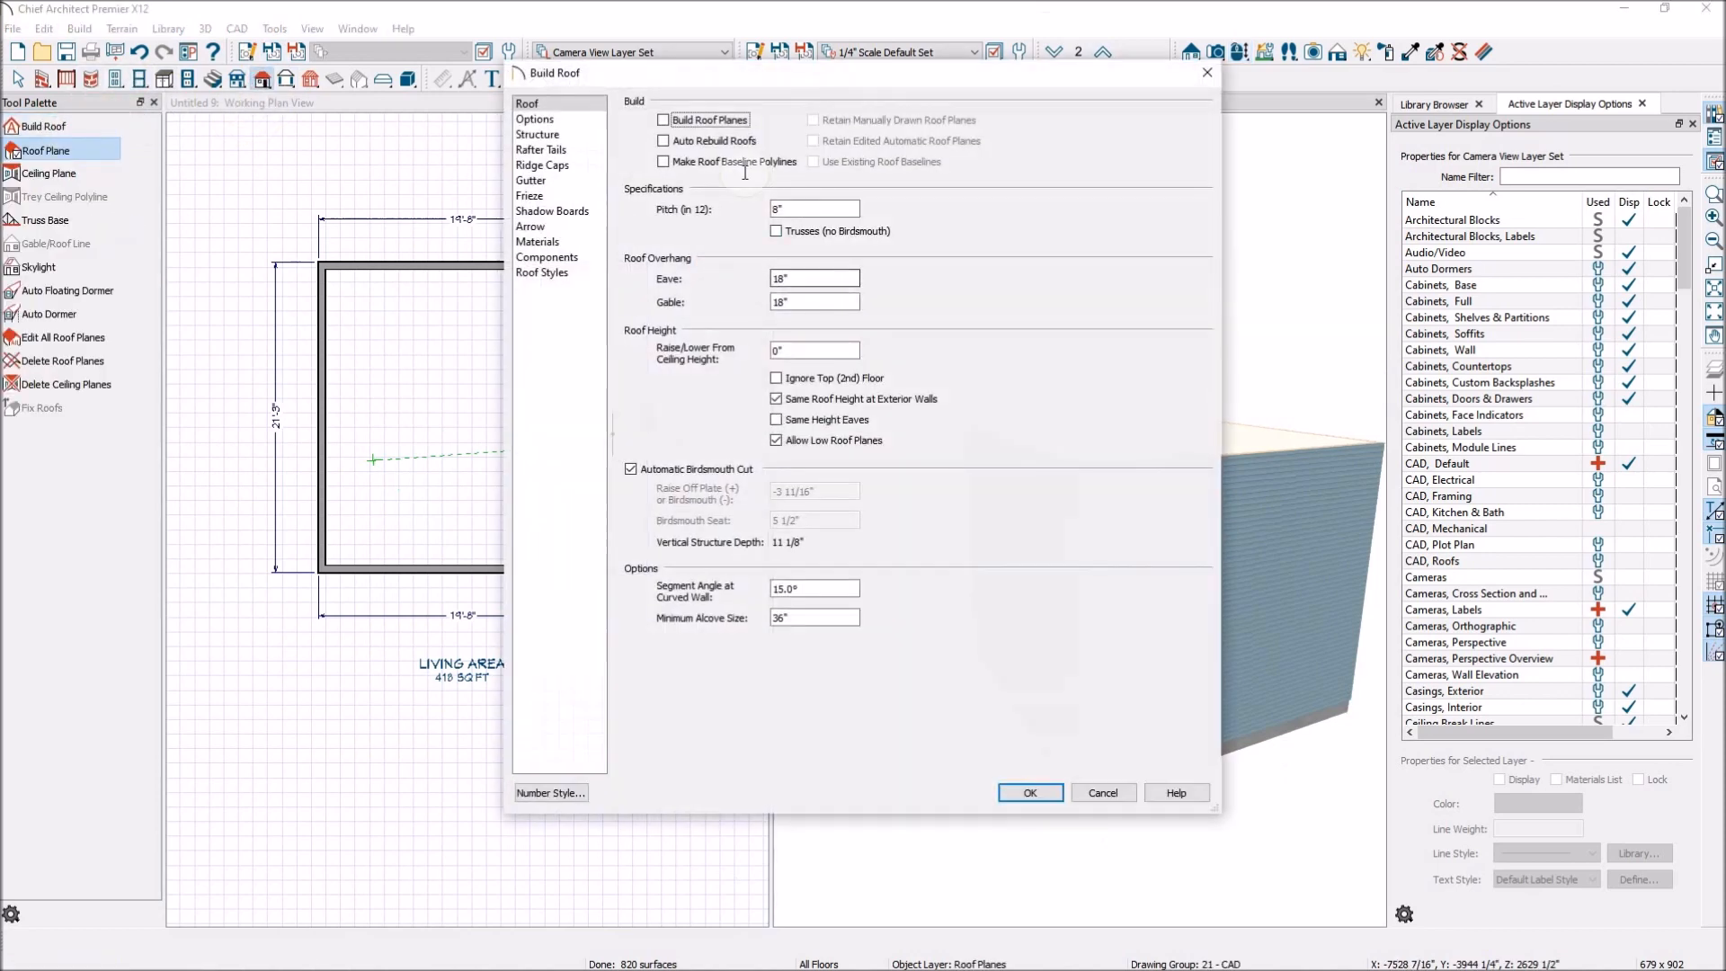
{"action": "left_click", "coordinate": [663, 141]}
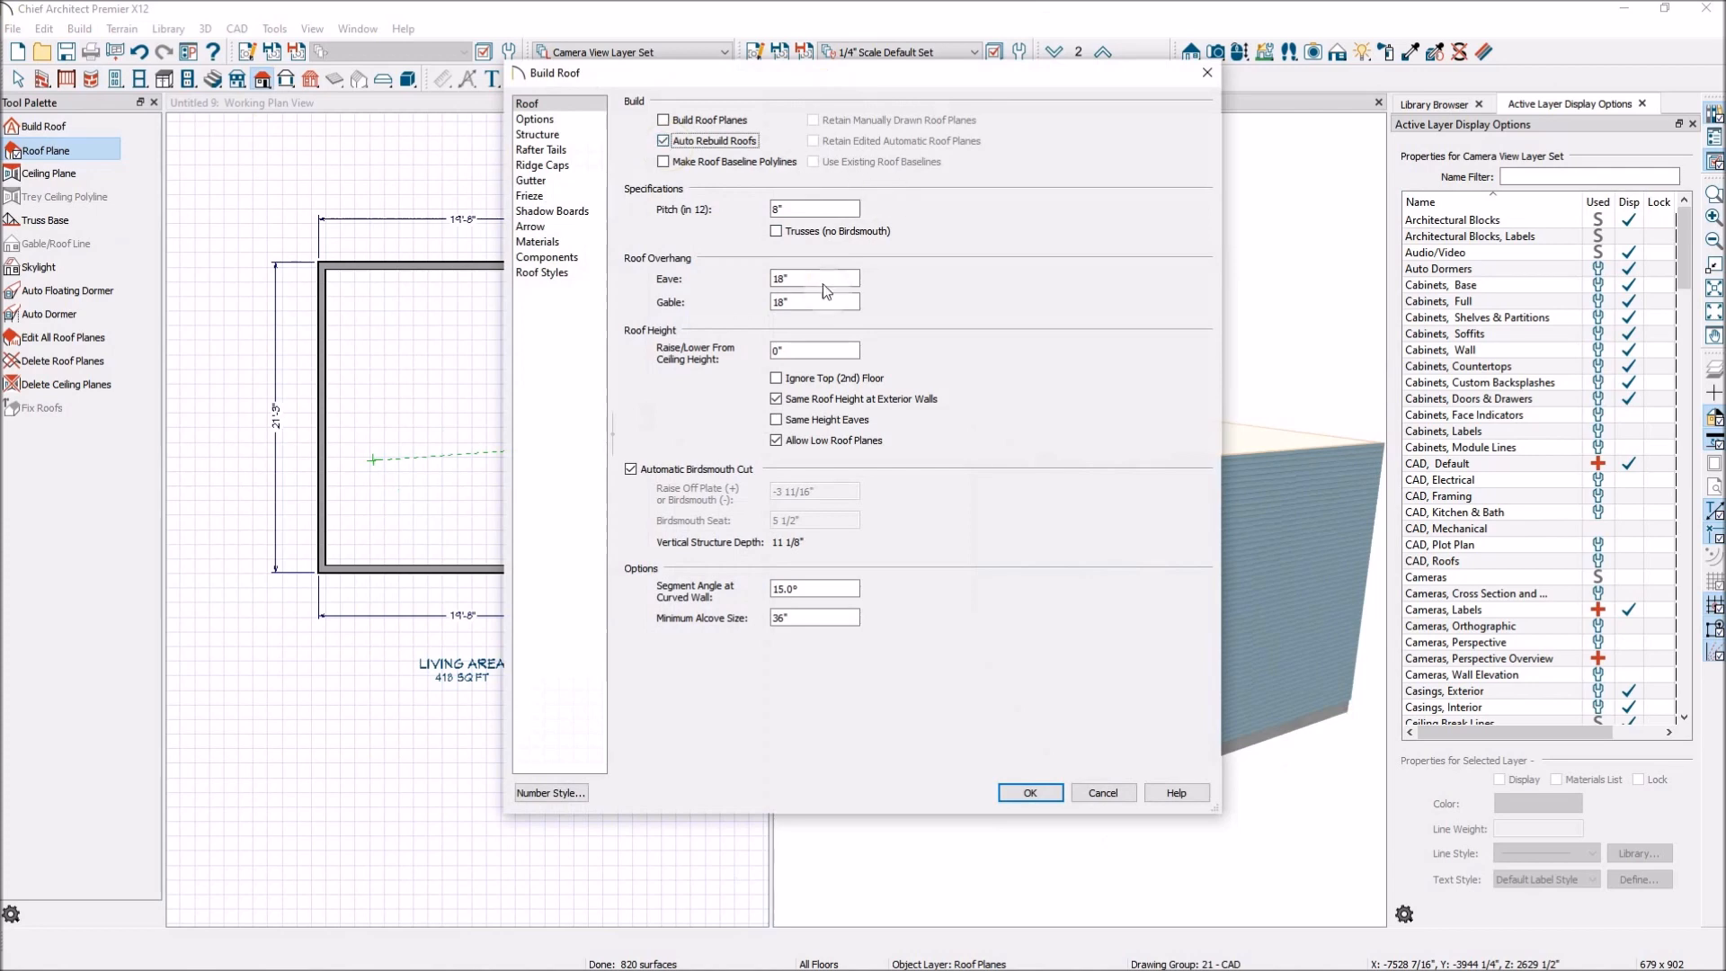
{"action": "left_click", "coordinate": [1030, 793]}
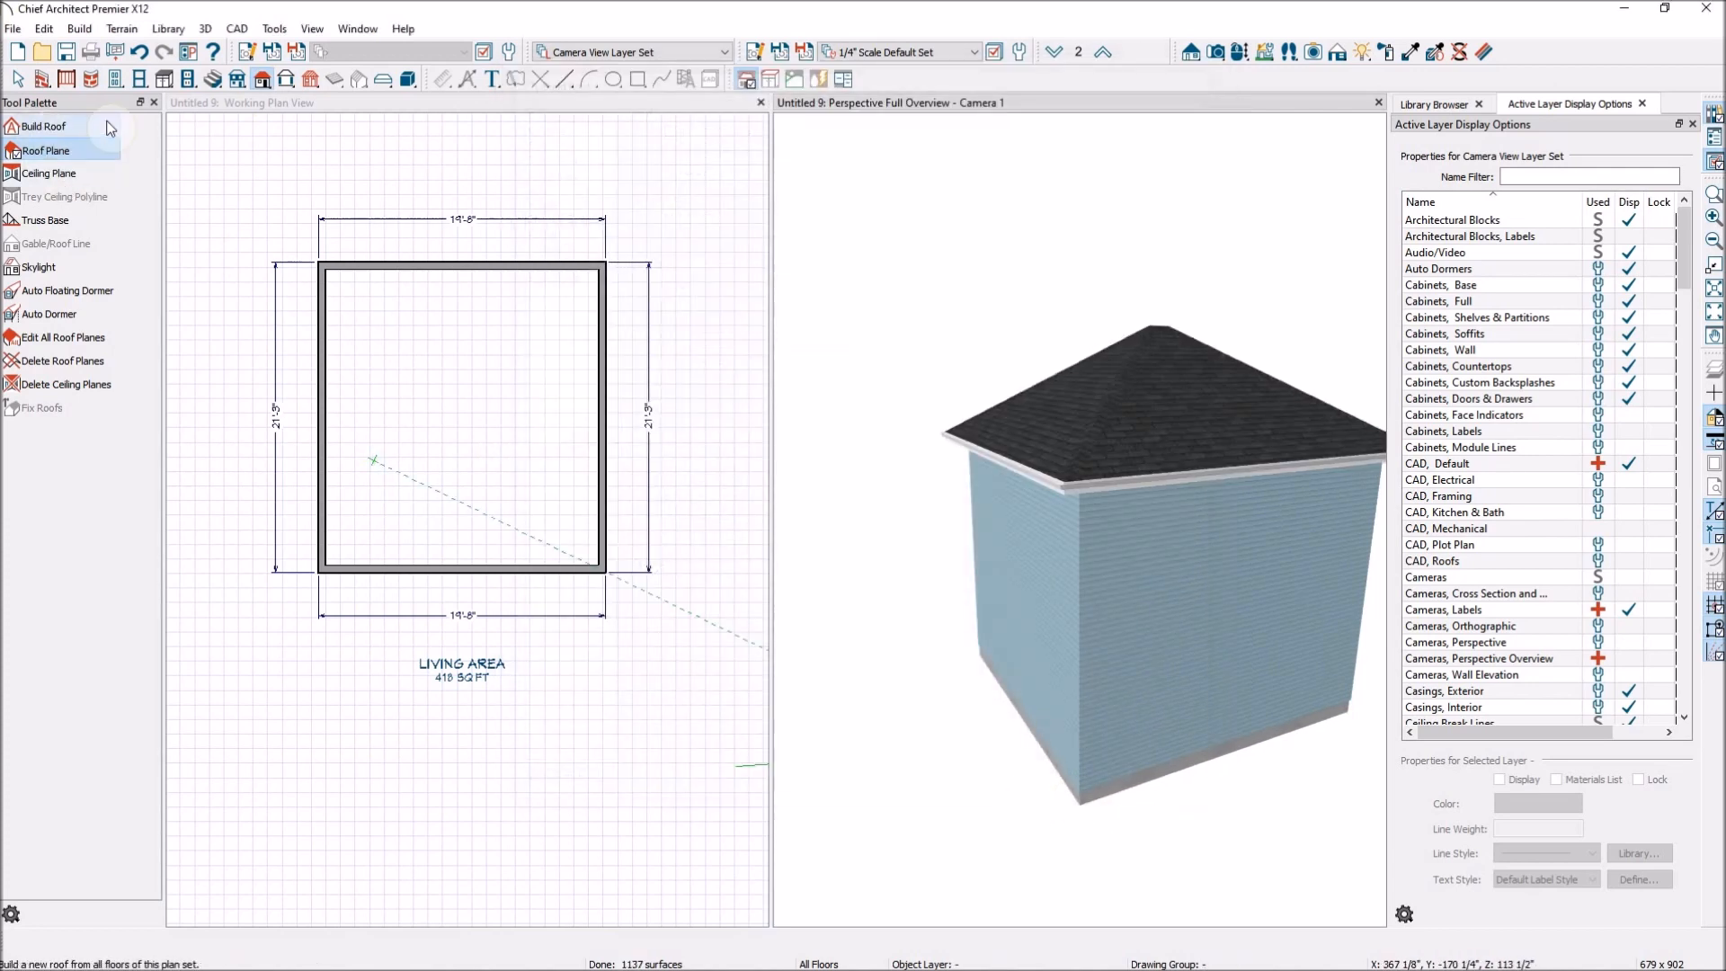
{"action": "left_click", "coordinate": [1239, 52]}
{"action": "left_click_drag", "start_coordinate": [1233, 374], "coordinate": [1161, 375]}
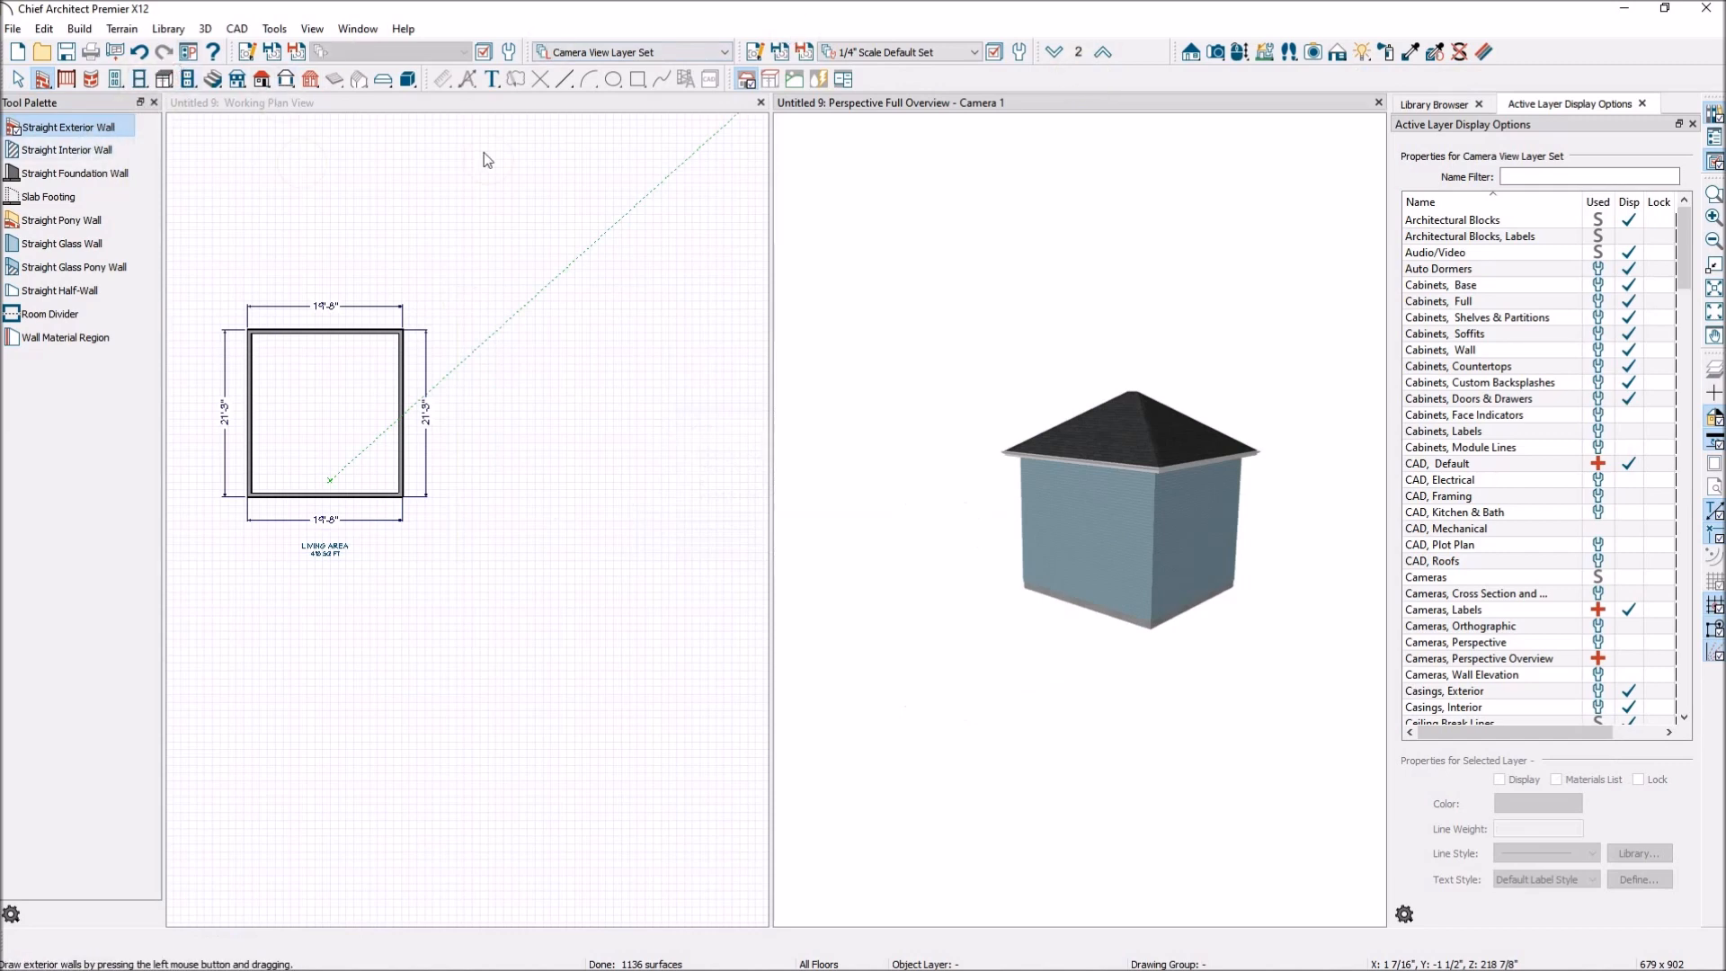
Switch down to floor 1 and close the Perspective Full Overview after viewing the building from above.
{"action": "left_click", "coordinate": [1054, 54]}
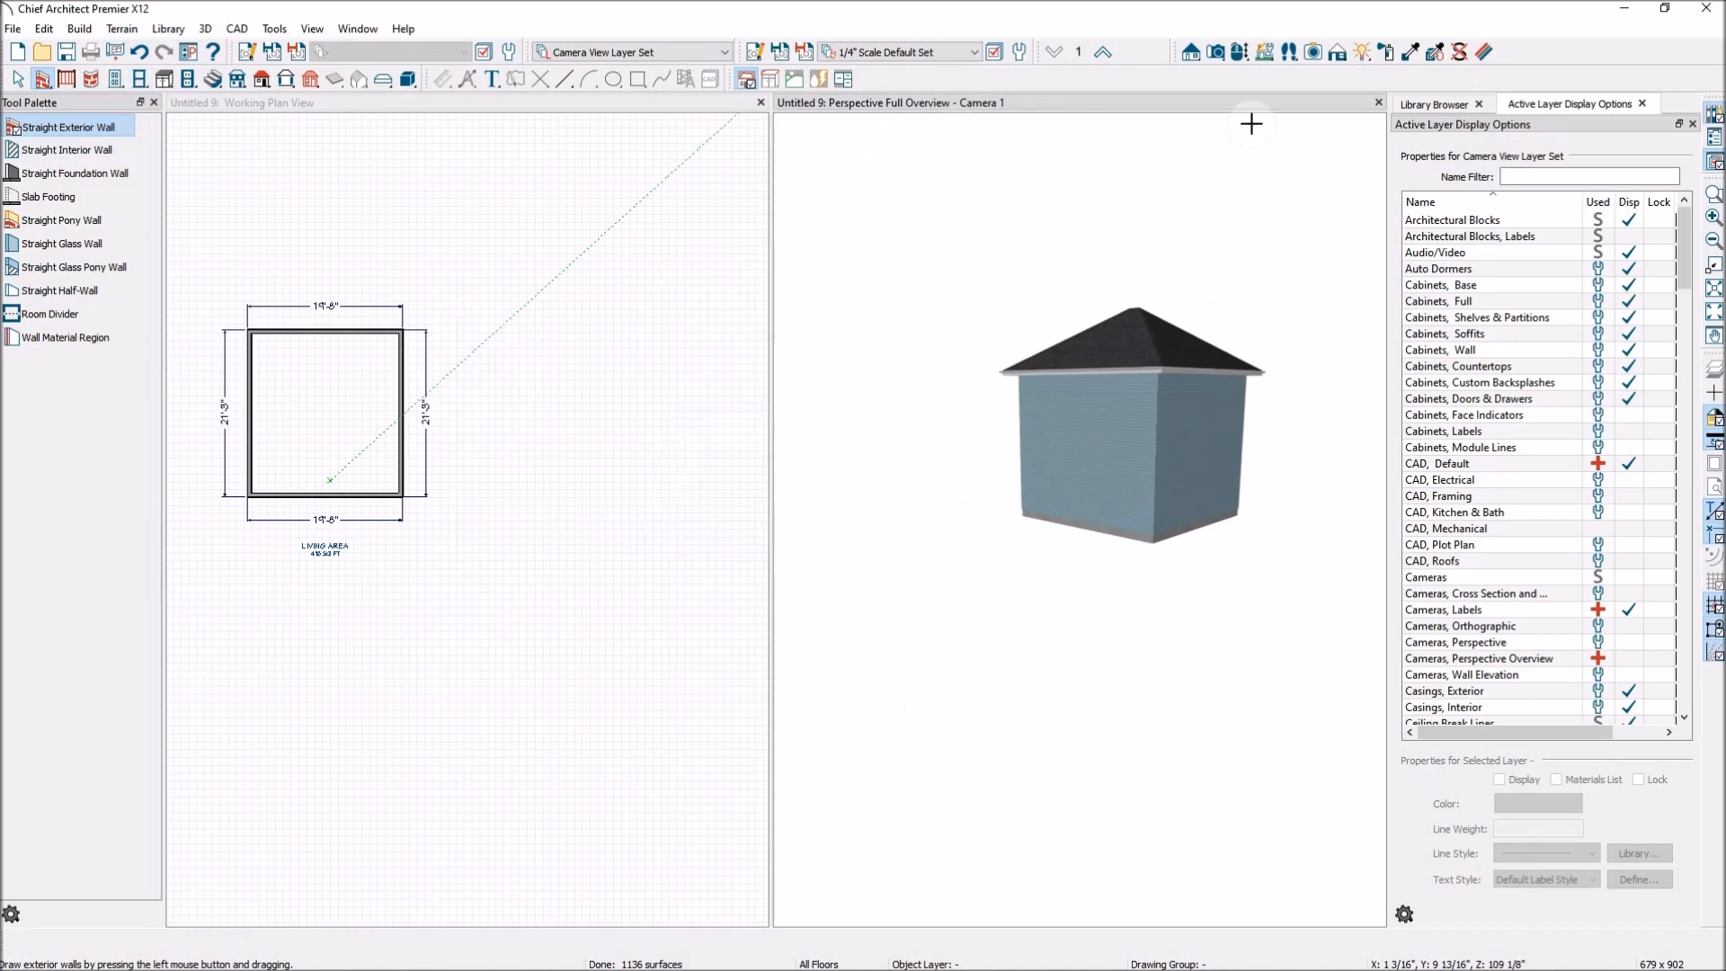
{"action": "left_click", "coordinate": [1239, 51]}
{"action": "left_click_drag", "start_coordinate": [1171, 231], "coordinate": [1093, 331]}
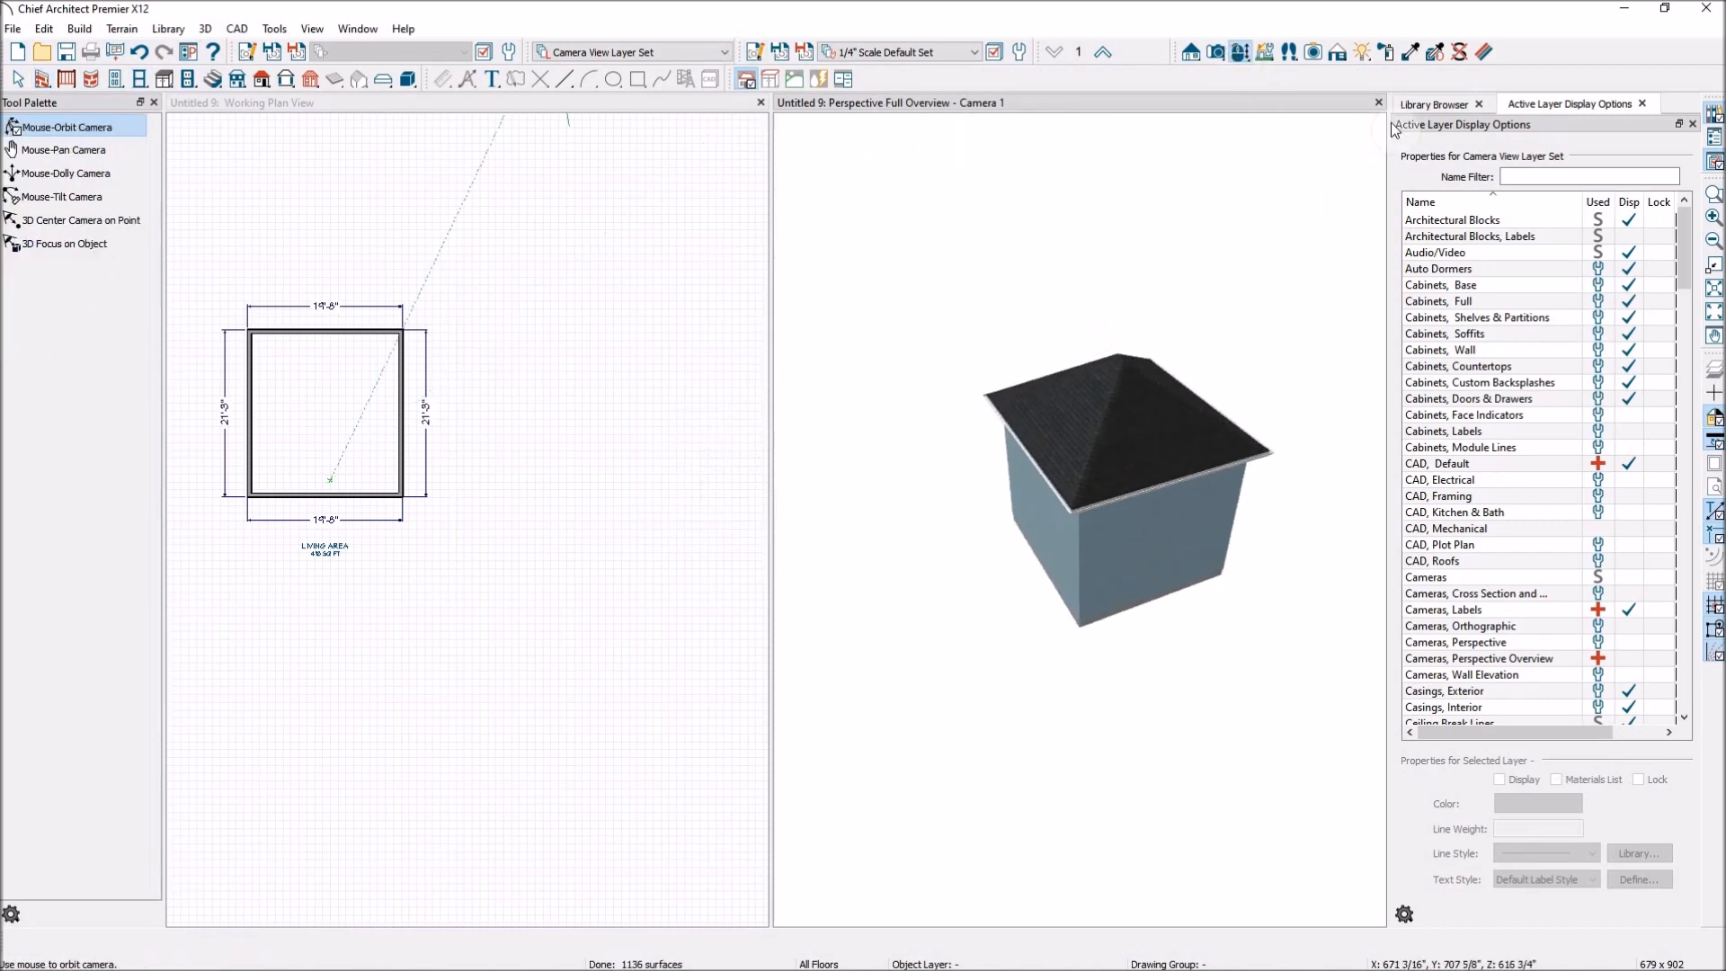
{"action": "left_click", "coordinate": [1379, 100]}
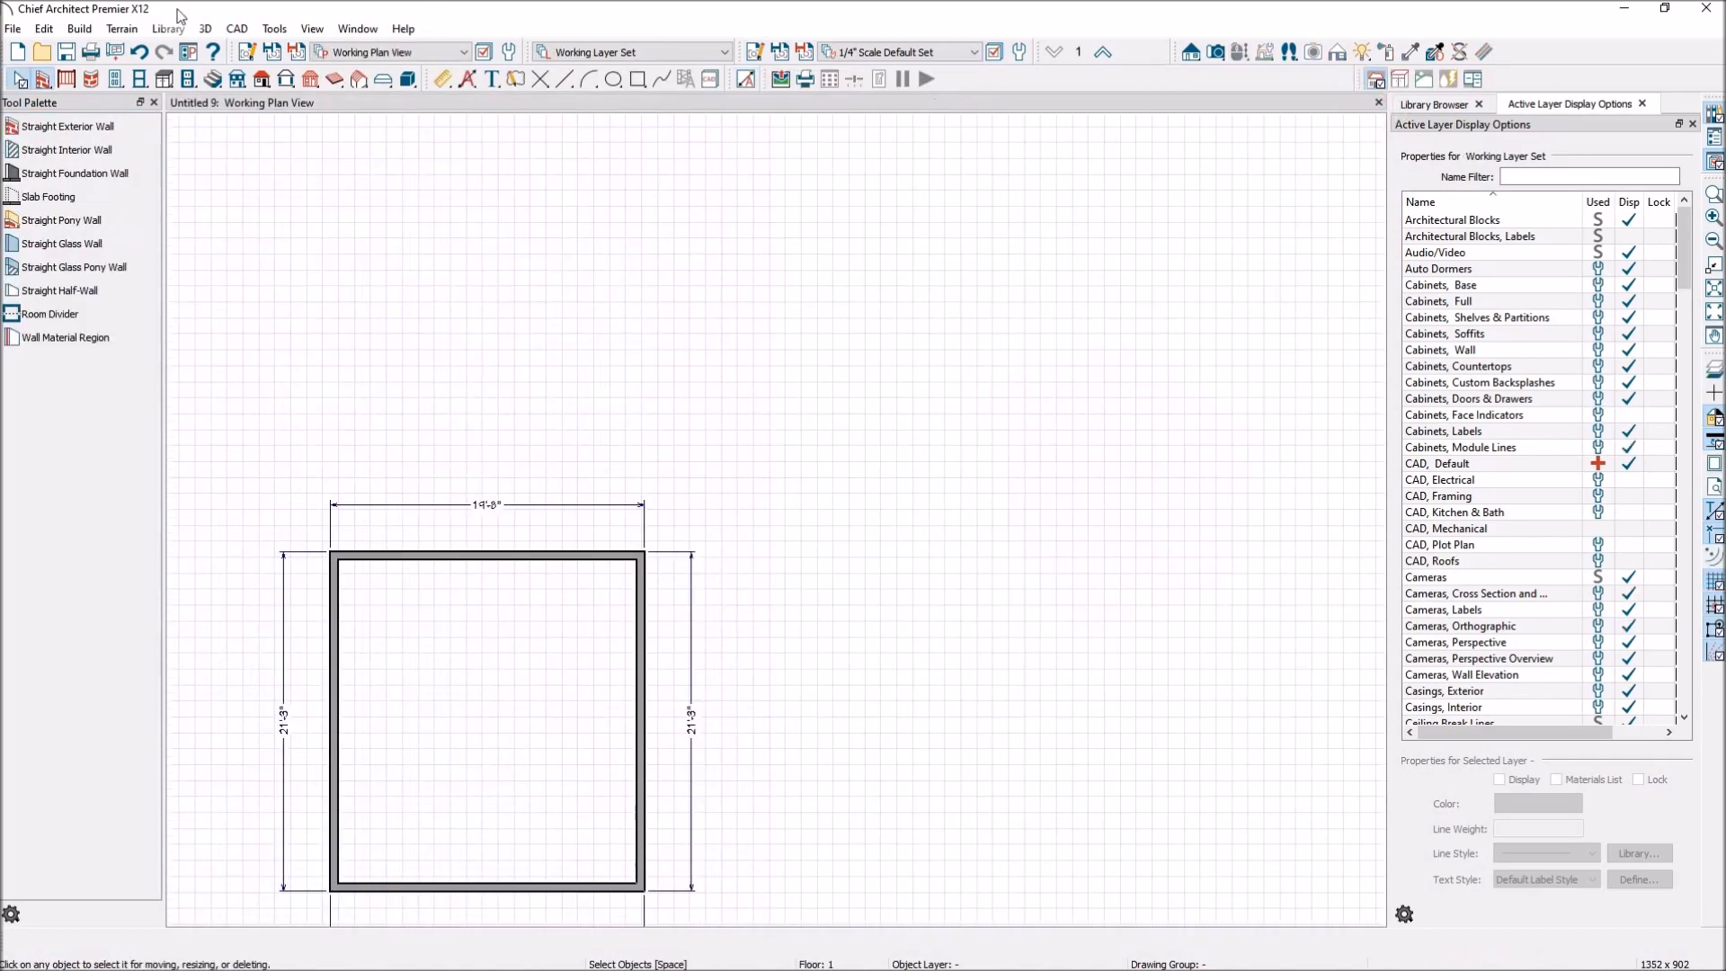
Create a Perspective Floor Overview of floor 1 and switch it up to floor 2.
{"action": "left_click", "coordinate": [1218, 54]}
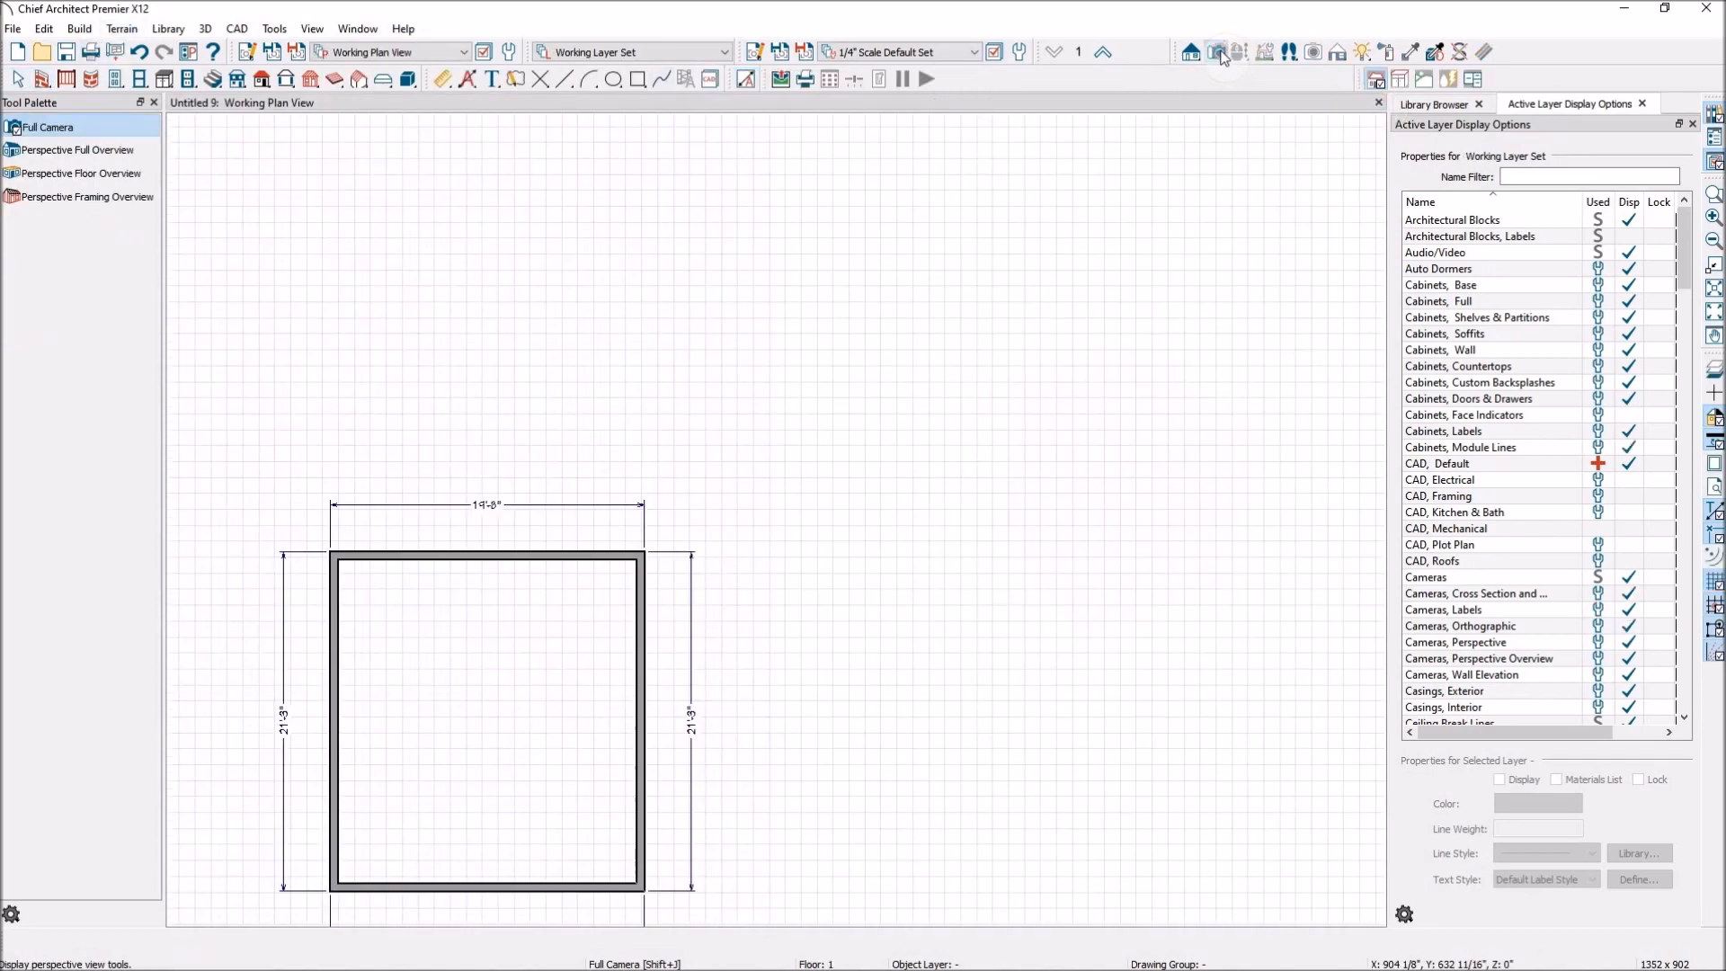
{"action": "left_click", "coordinate": [98, 178]}
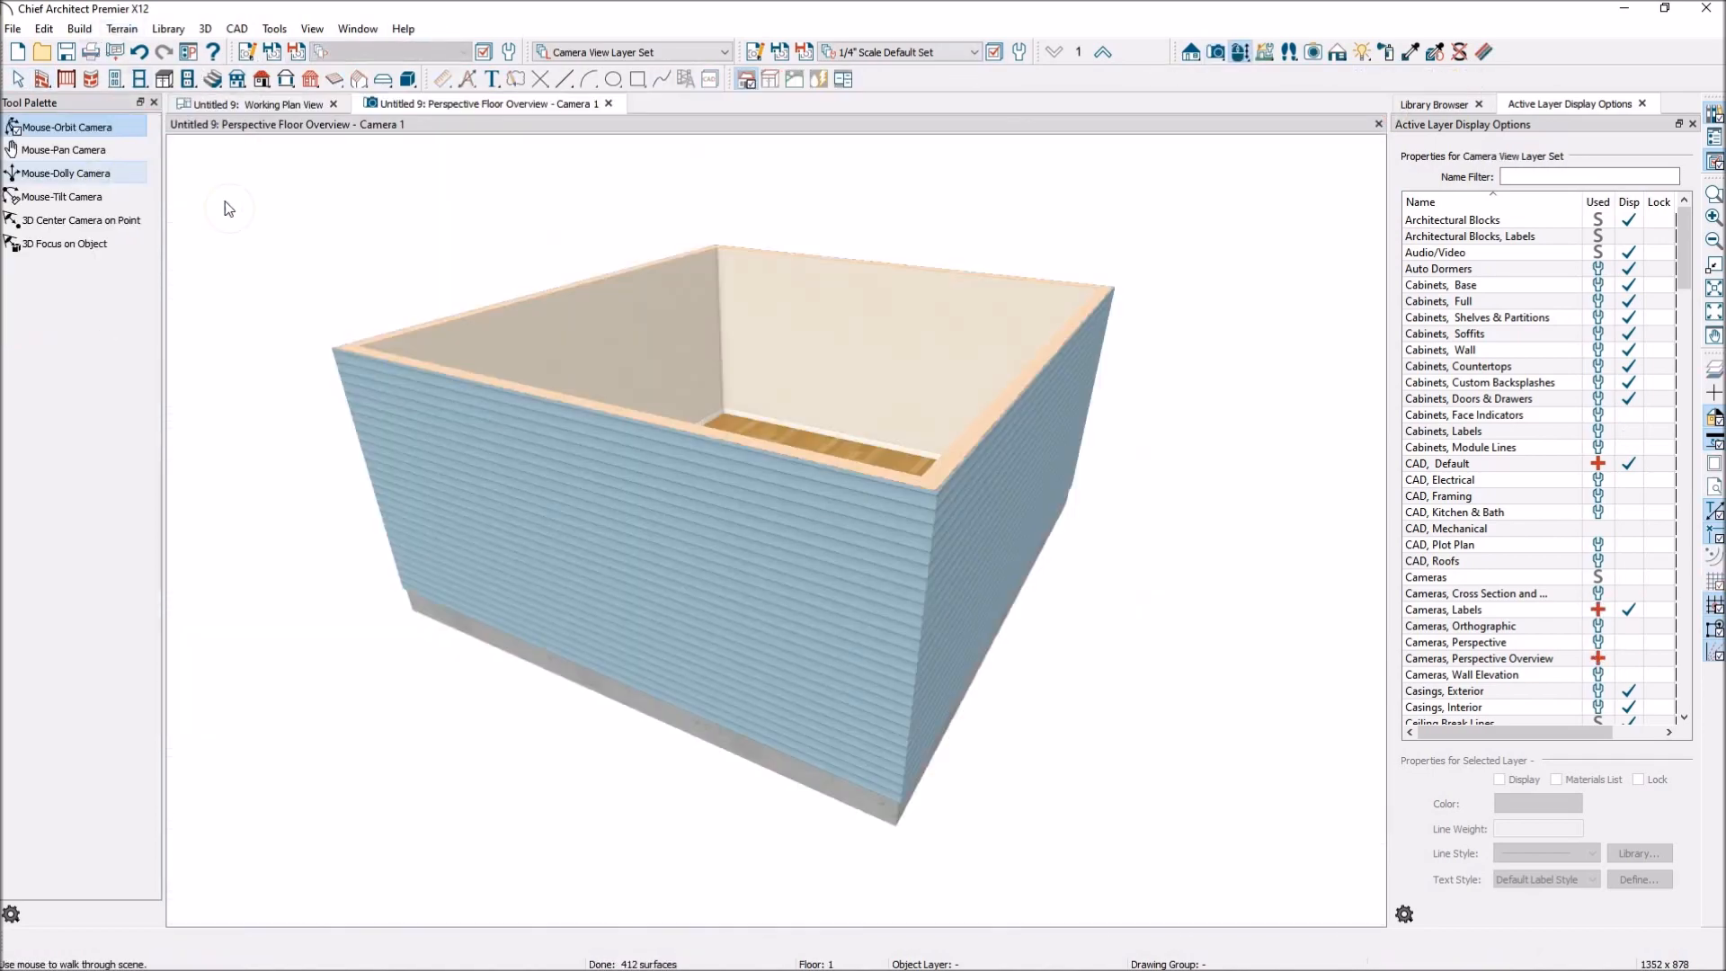
{"action": "left_click_drag", "start_coordinate": [1082, 570], "coordinate": [953, 546]}
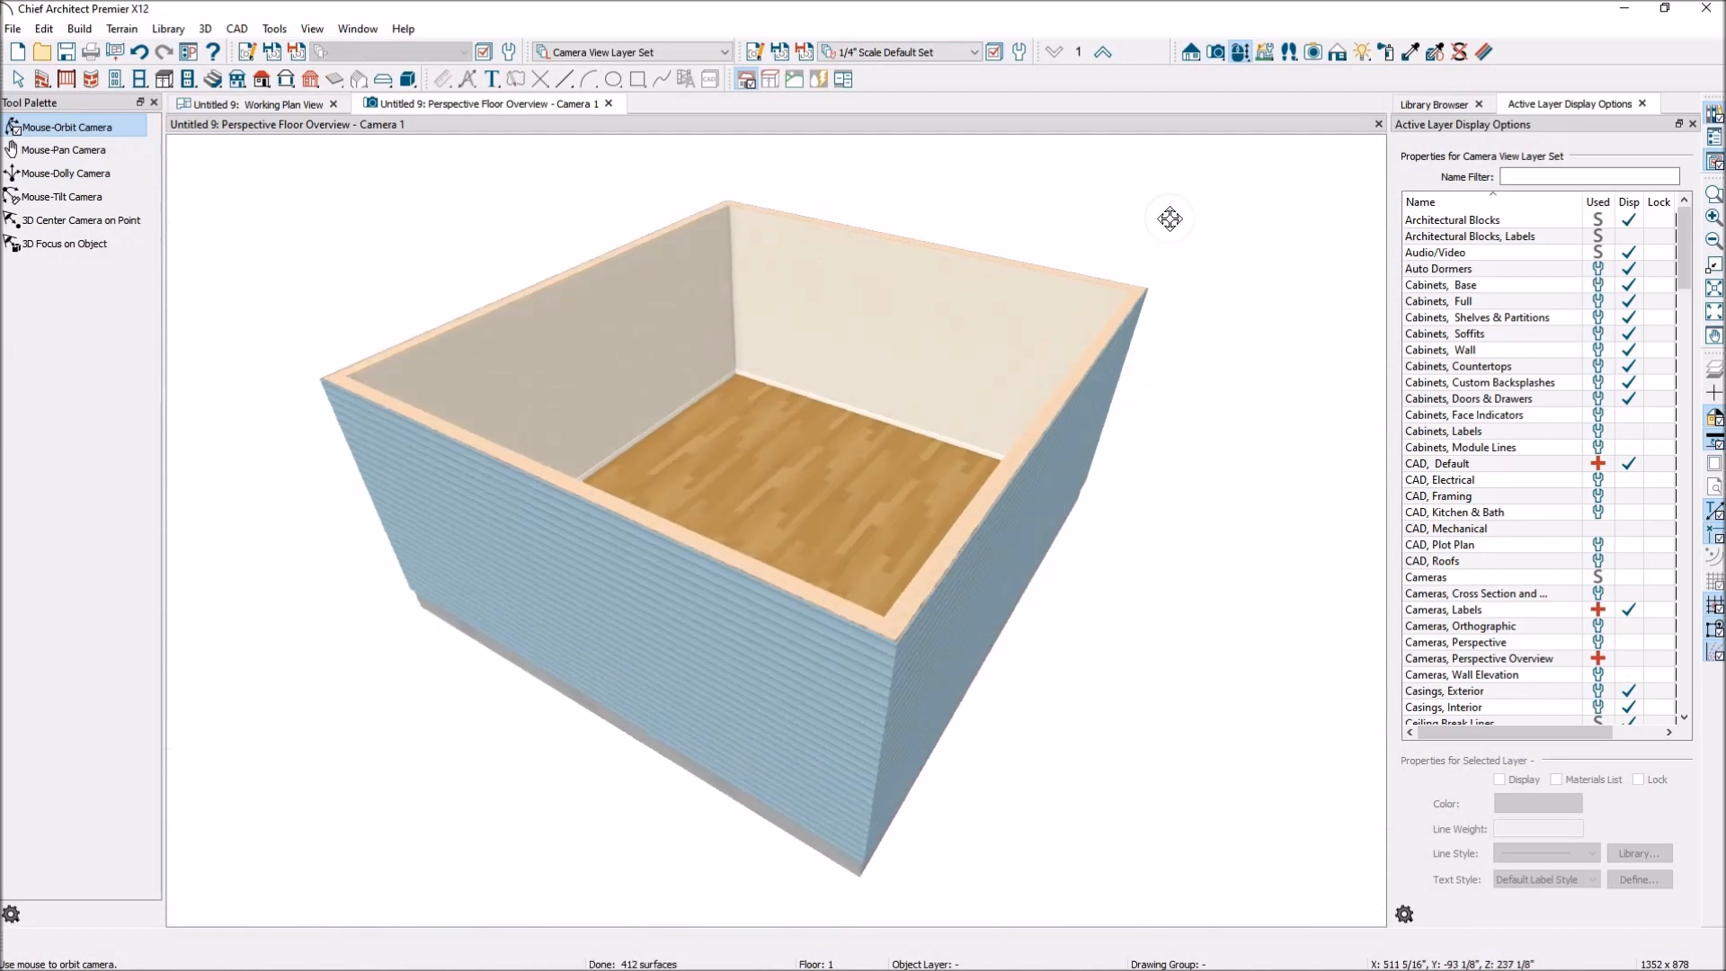
{"action": "left_click", "coordinate": [1104, 54]}
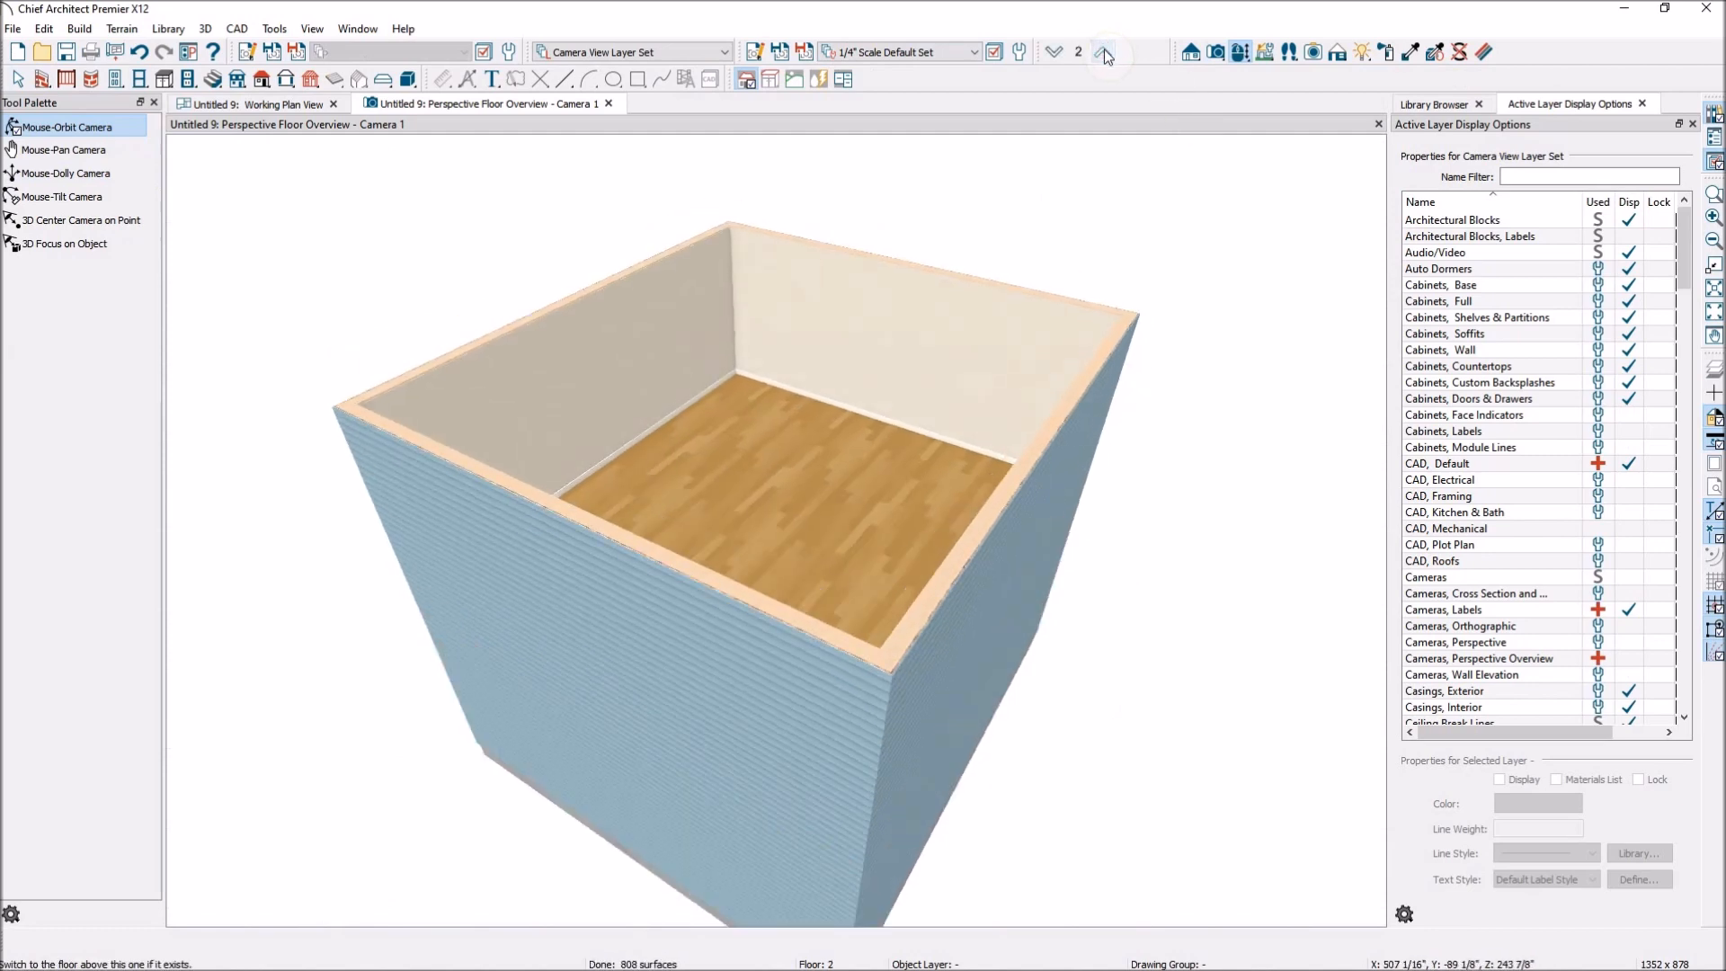
View floor 1, the attic level and floor 1 again in the Perspective Floor Overview, from low and overhead angles.
{"action": "left_click", "coordinate": [1057, 52]}
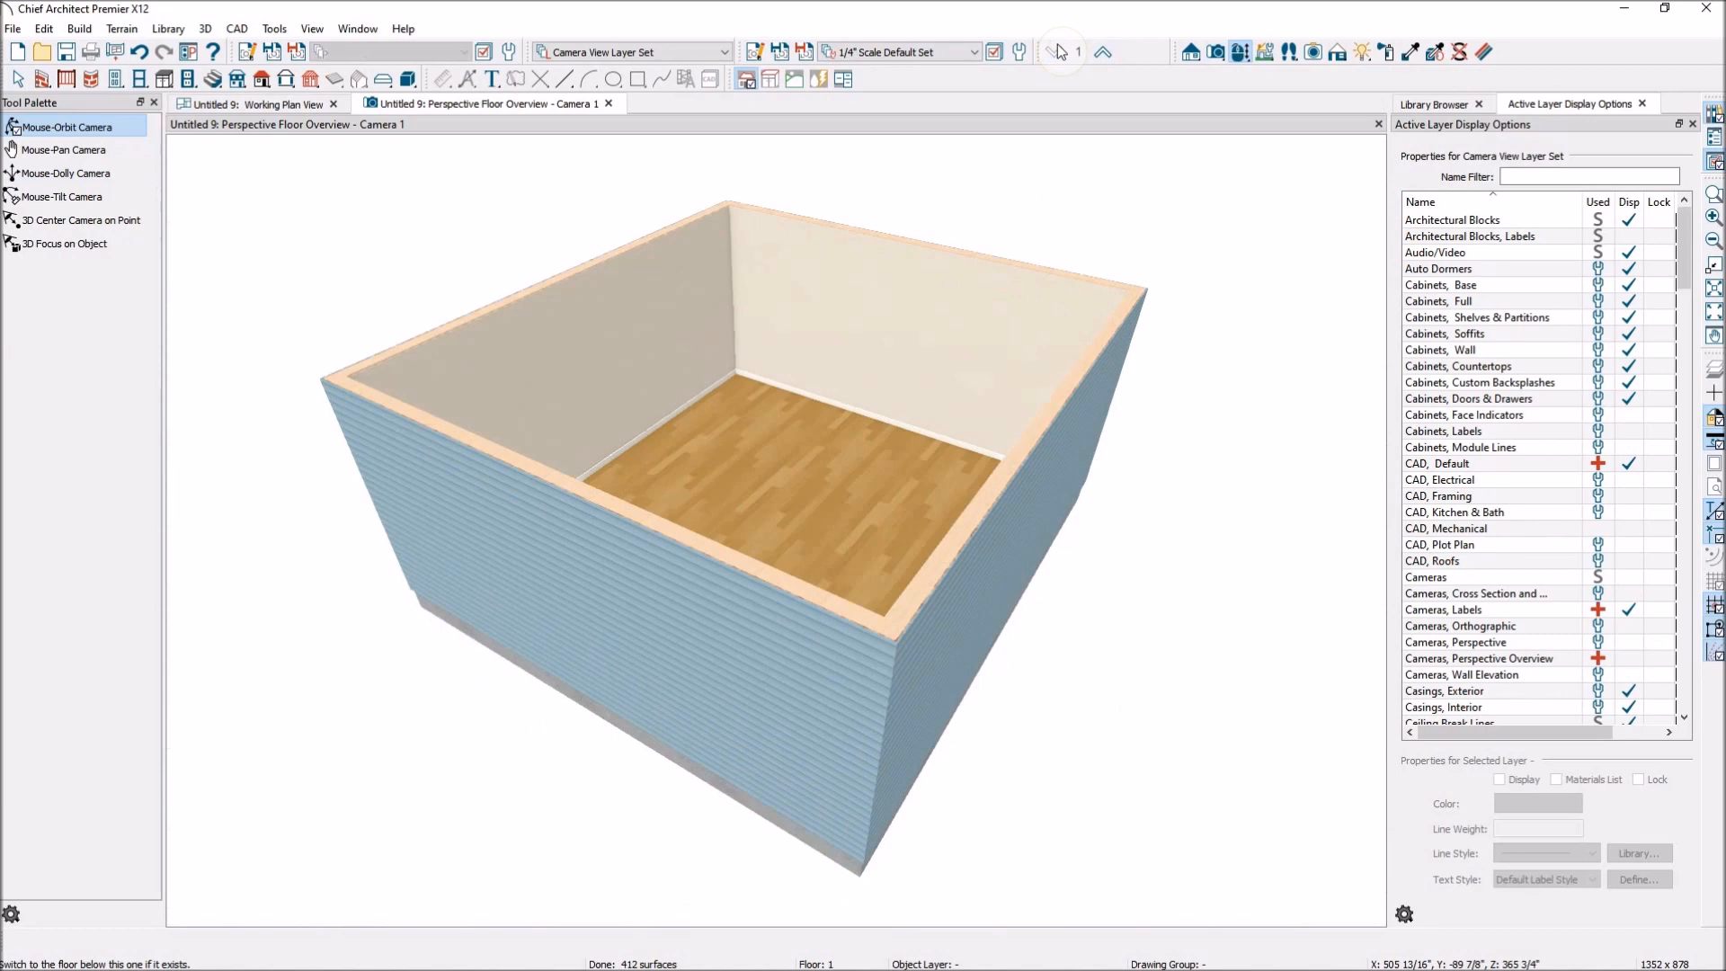
{"action": "left_click", "coordinate": [1103, 53]}
{"action": "left_click", "coordinate": [1103, 52]}
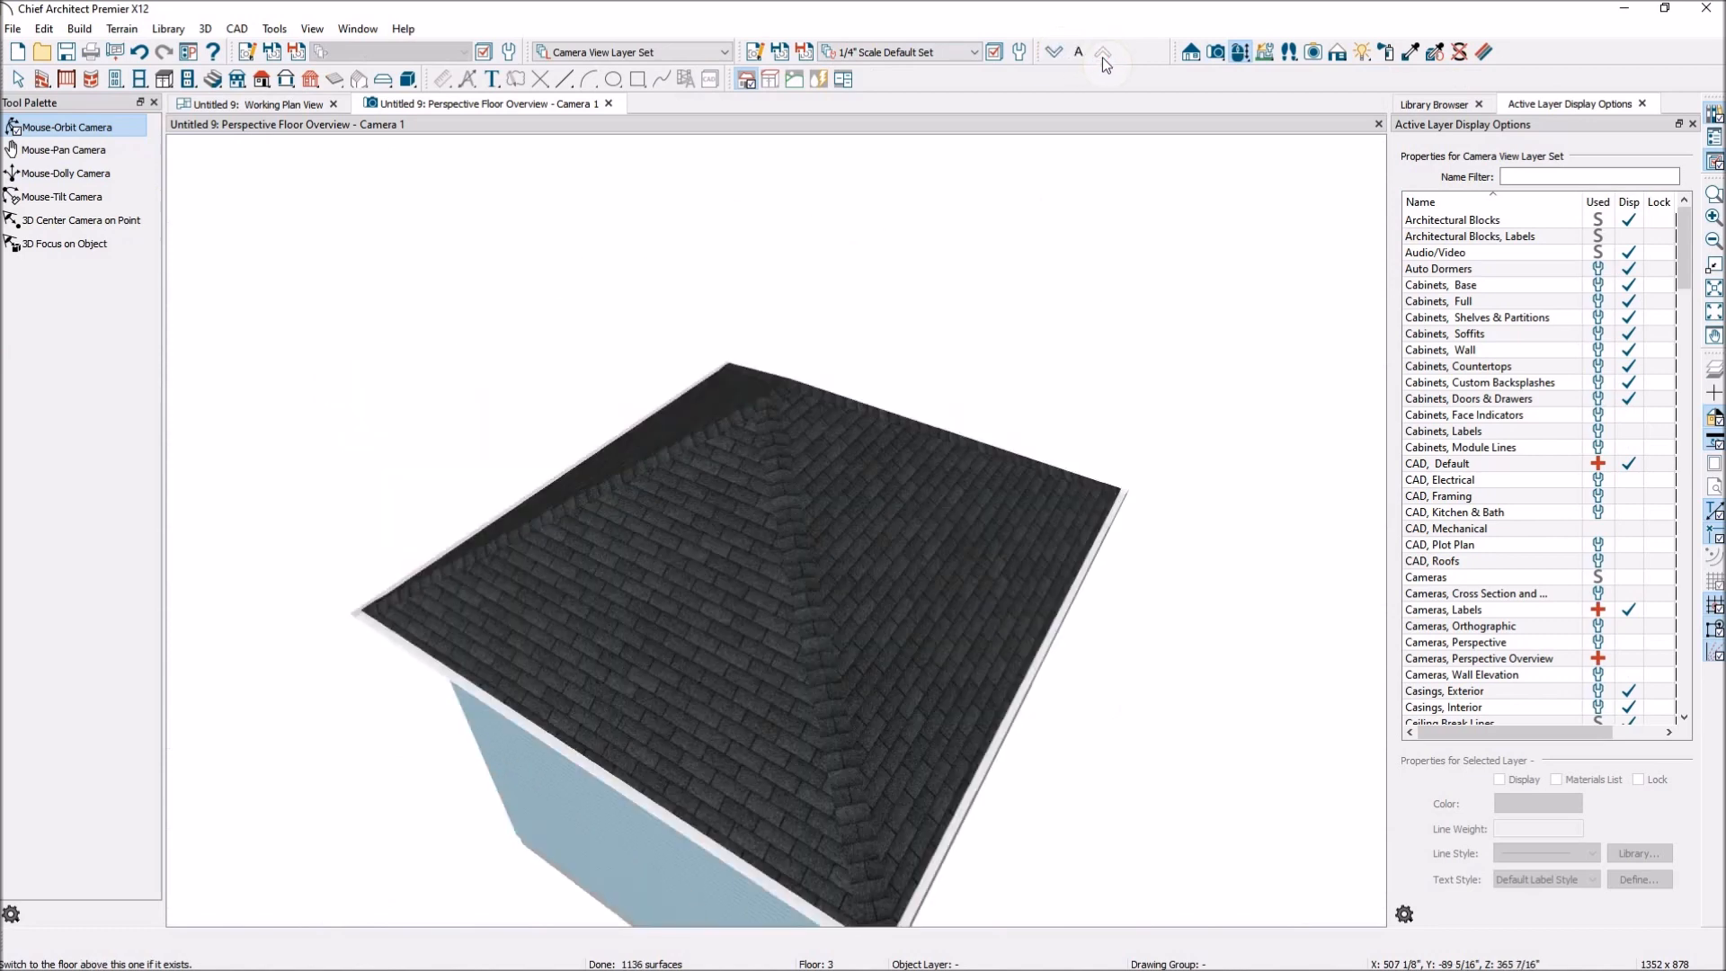
{"action": "left_click_drag", "start_coordinate": [1006, 335], "coordinate": [1041, 187]}
{"action": "left_click", "coordinate": [1048, 56]}
{"action": "left_click", "coordinate": [1048, 56]}
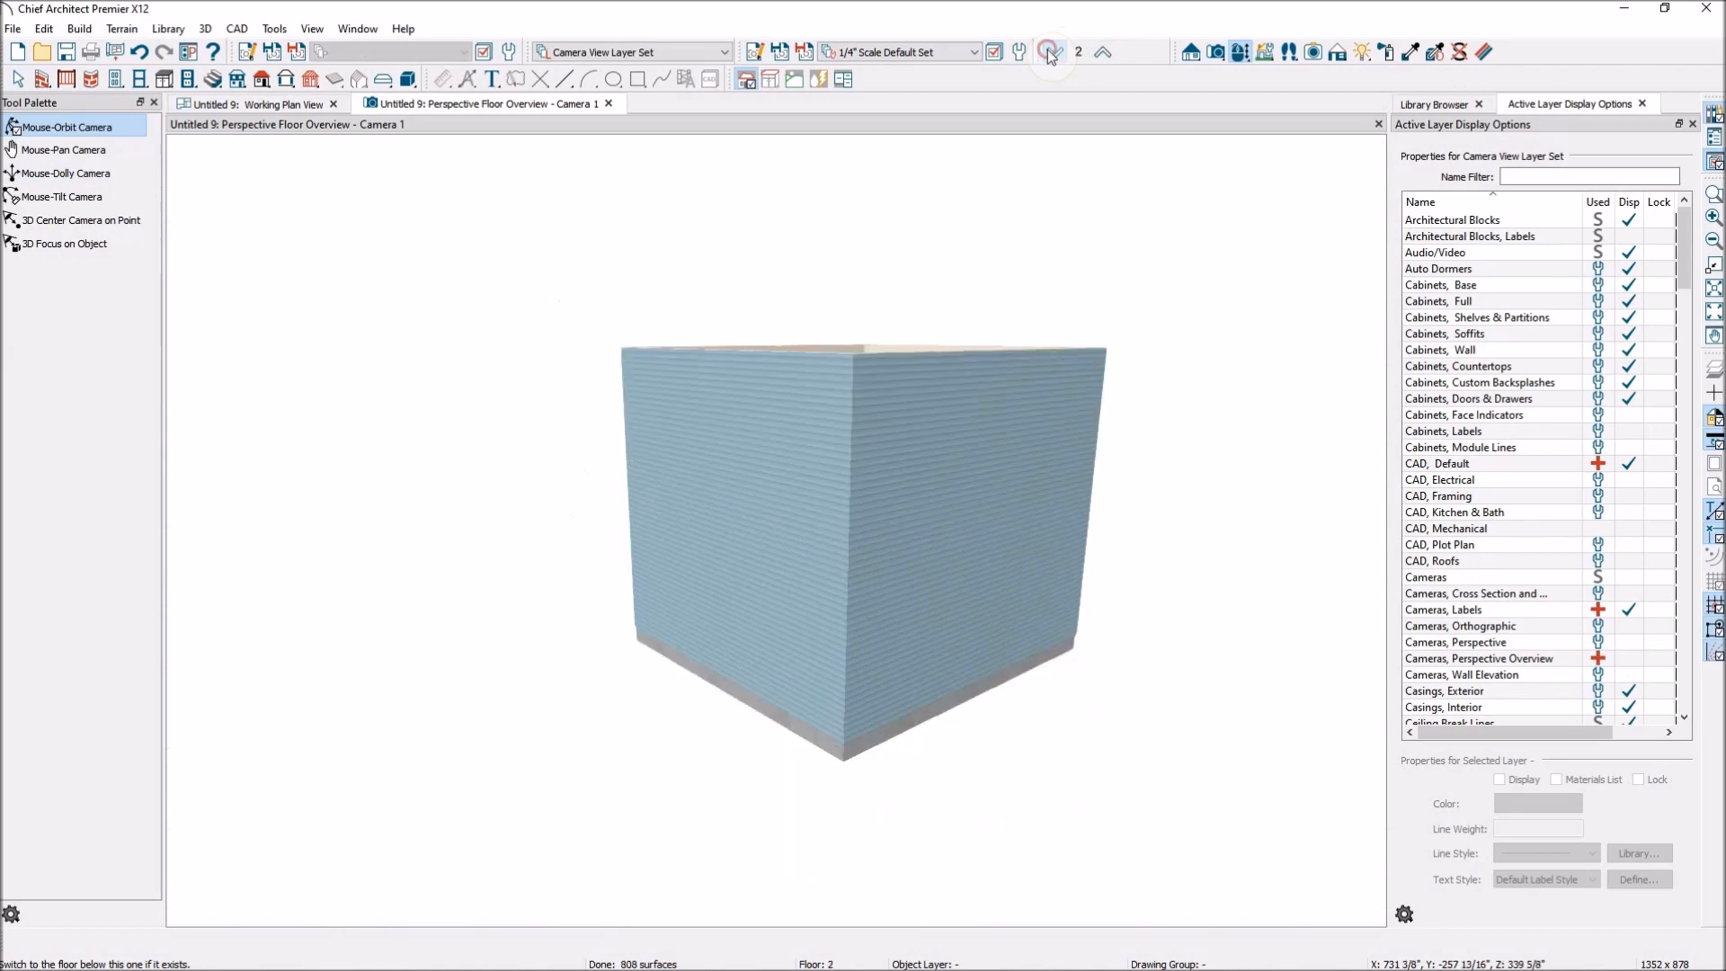
{"action": "left_click_drag", "start_coordinate": [770, 261], "coordinate": [937, 492]}
Tile the Perspective Floor Overview beside the Working Plan View so that plan and 3D model show together.
{"action": "left_click", "coordinate": [304, 104]}
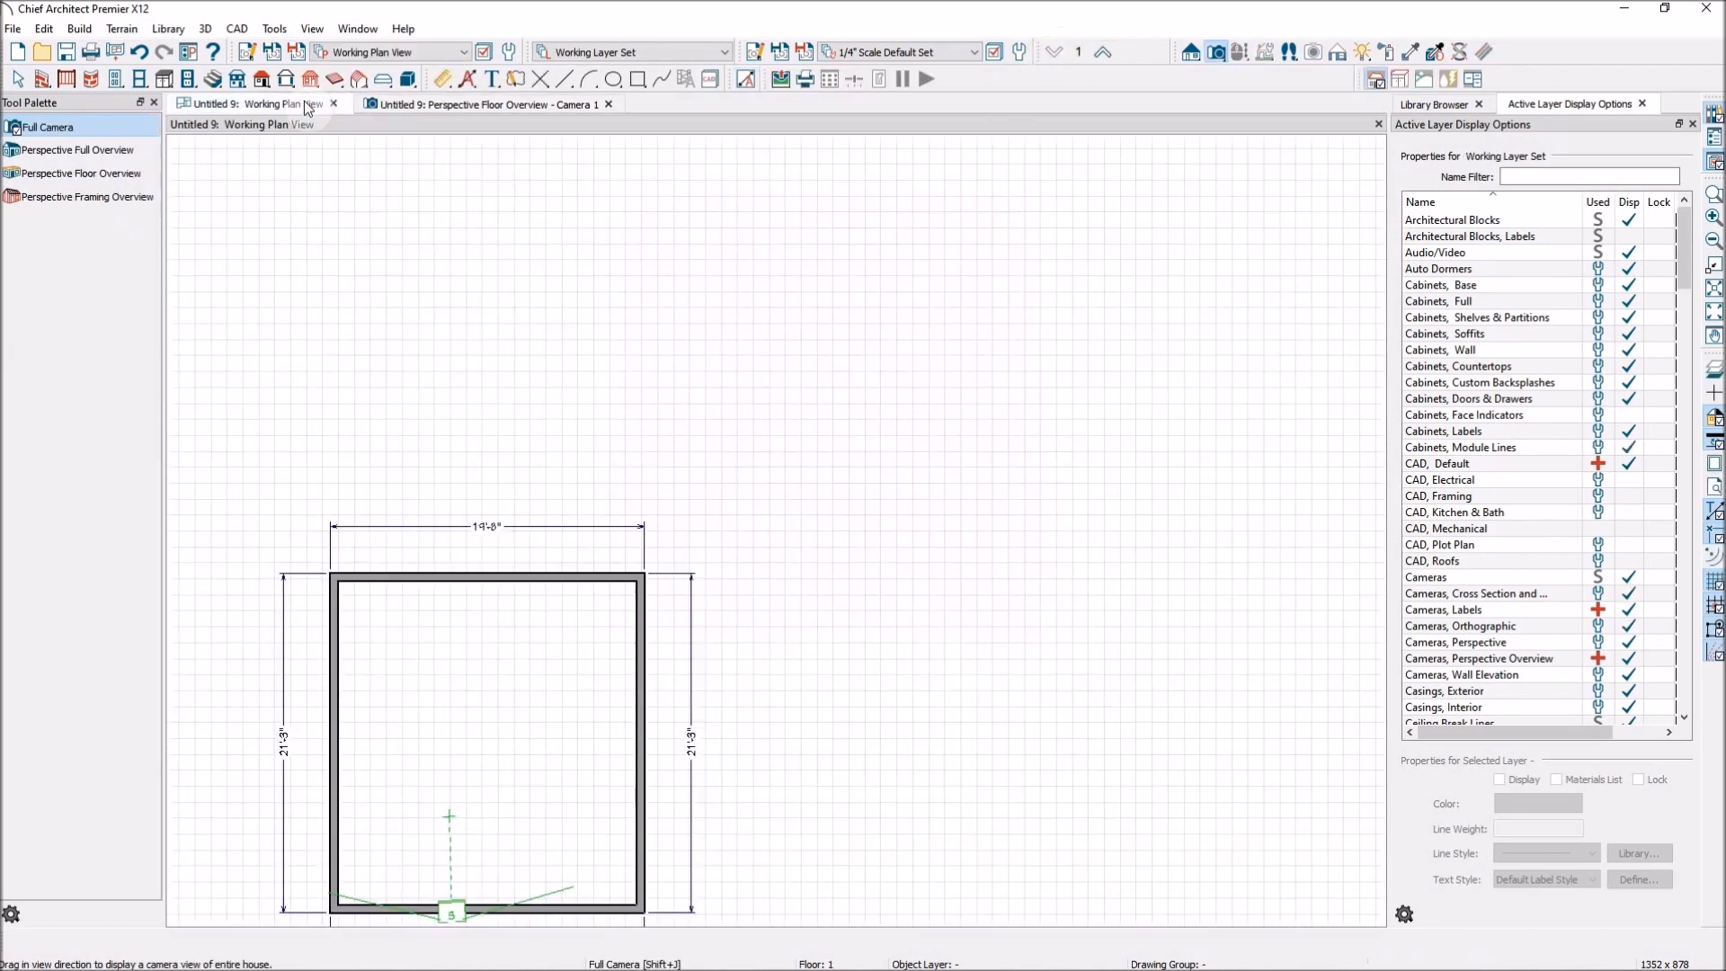
{"action": "scroll", "coordinate": [744, 161], "scroll_direction": "down", "scroll_amount": 1}
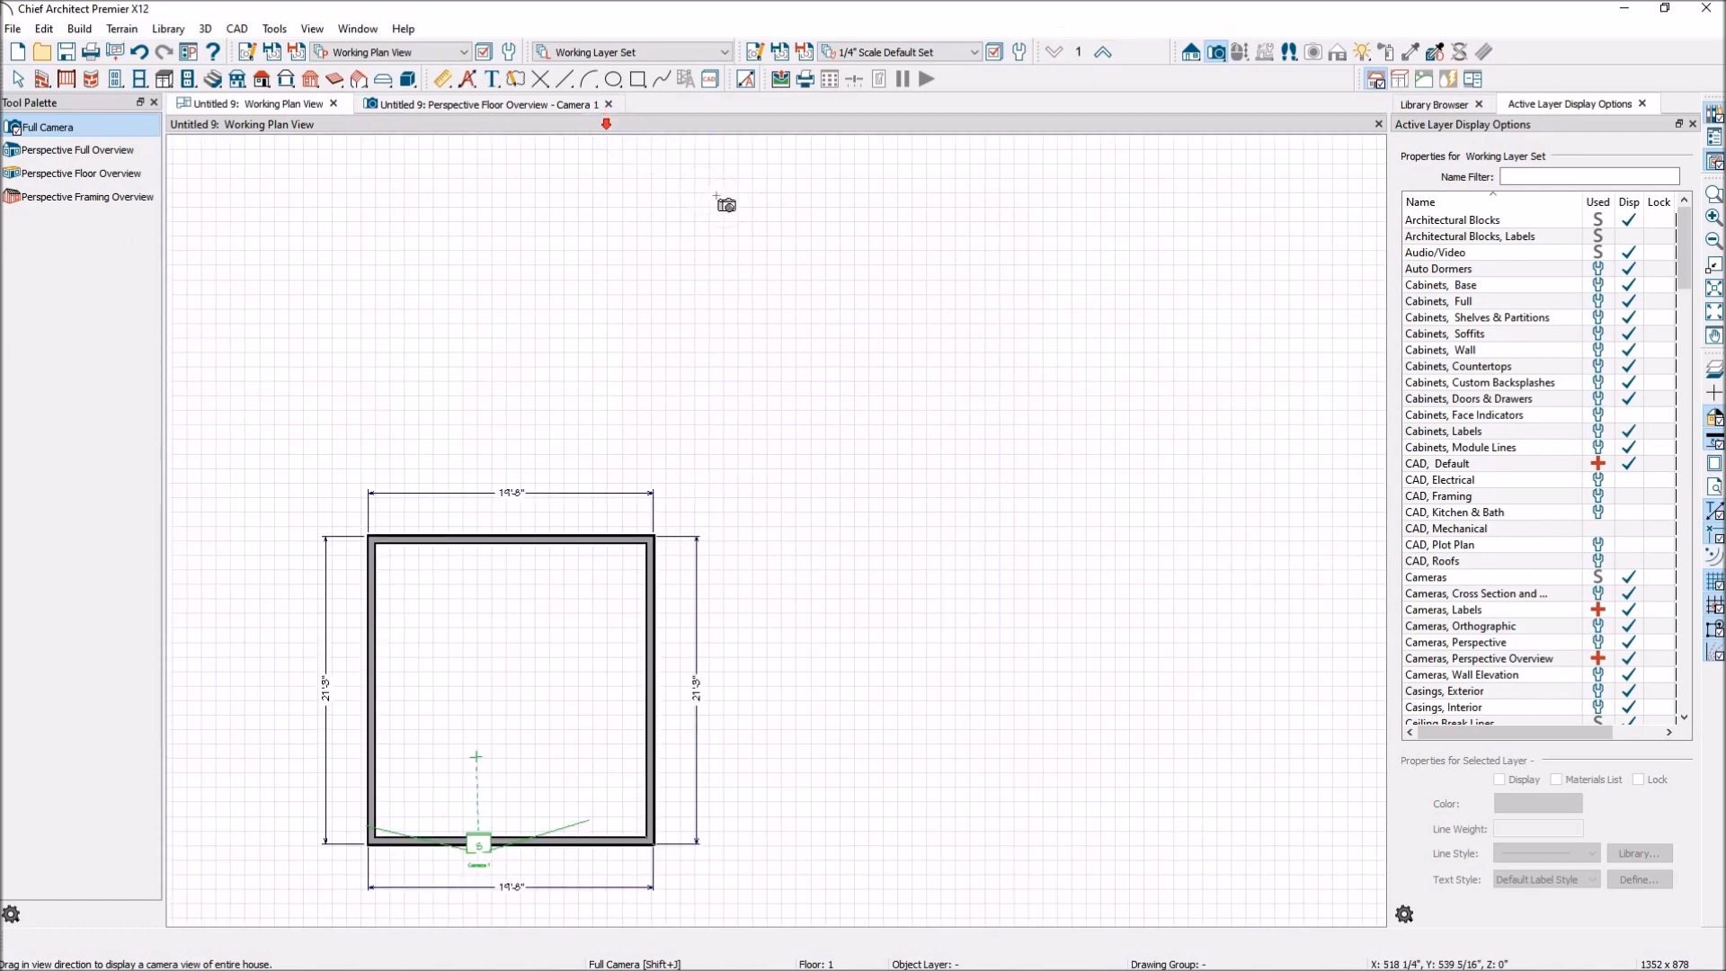
{"action": "scroll", "coordinate": [725, 203], "scroll_direction": "down", "scroll_amount": 2}
{"action": "left_click_drag", "start_coordinate": [520, 111], "coordinate": [1028, 199]}
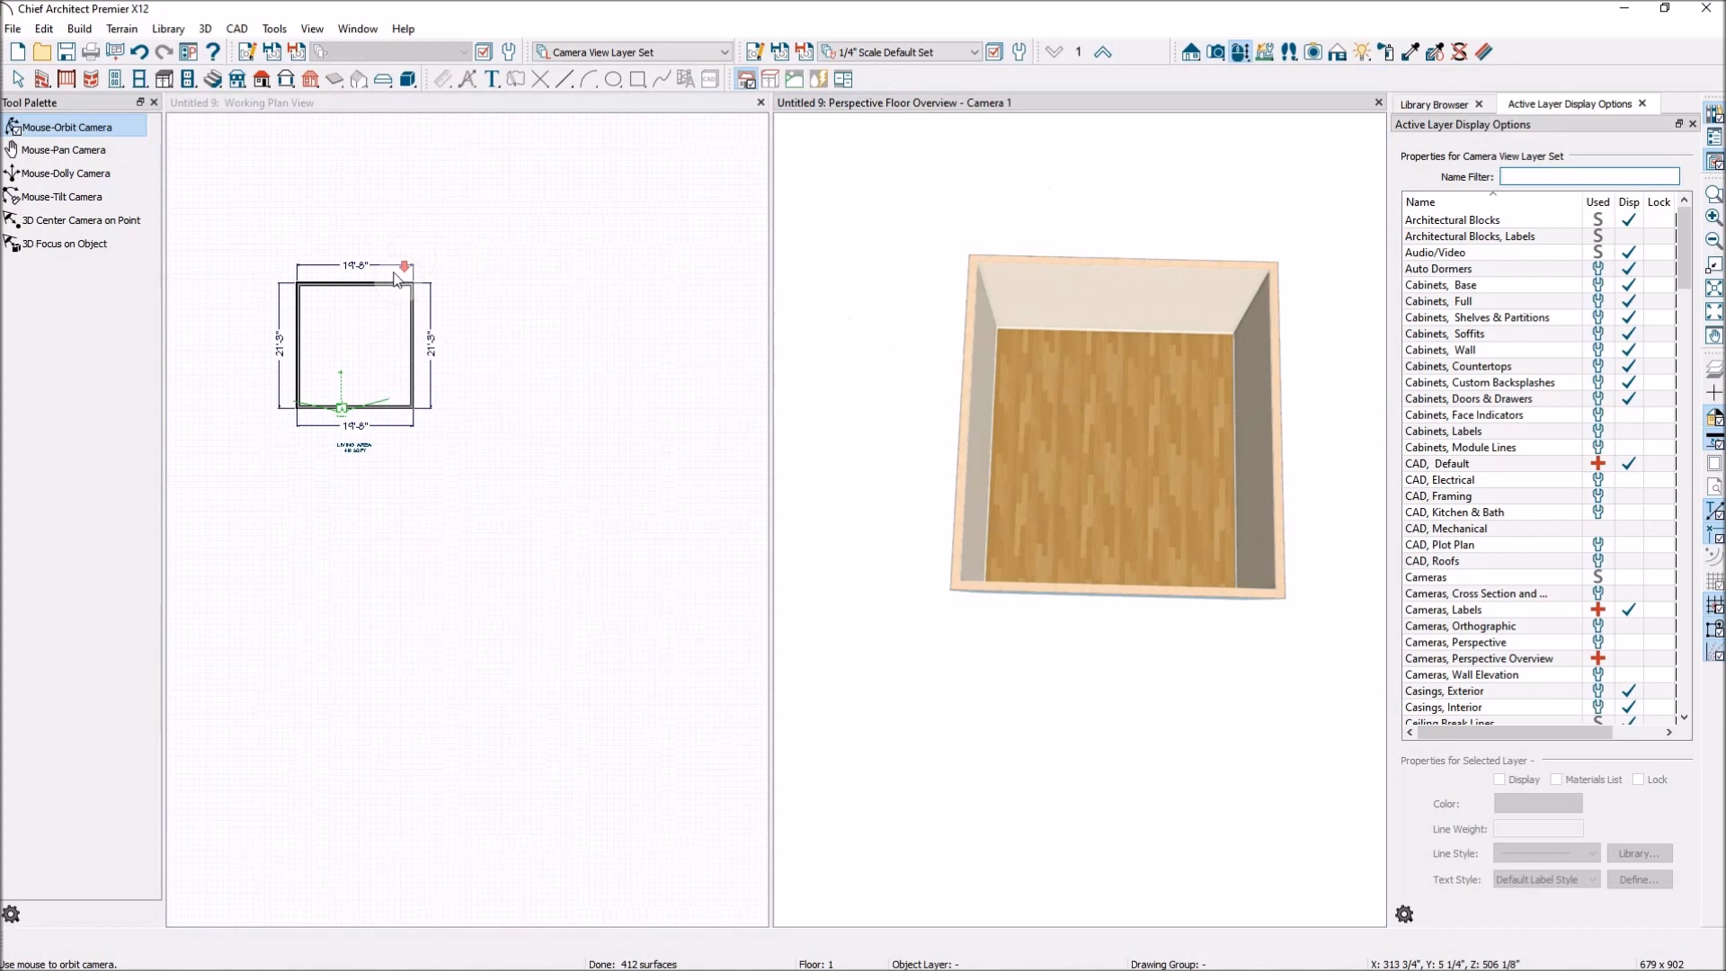
{"action": "scroll", "coordinate": [409, 299], "scroll_direction": "up", "scroll_amount": 2}
{"action": "scroll", "coordinate": [410, 300], "scroll_direction": "up", "scroll_amount": 2}
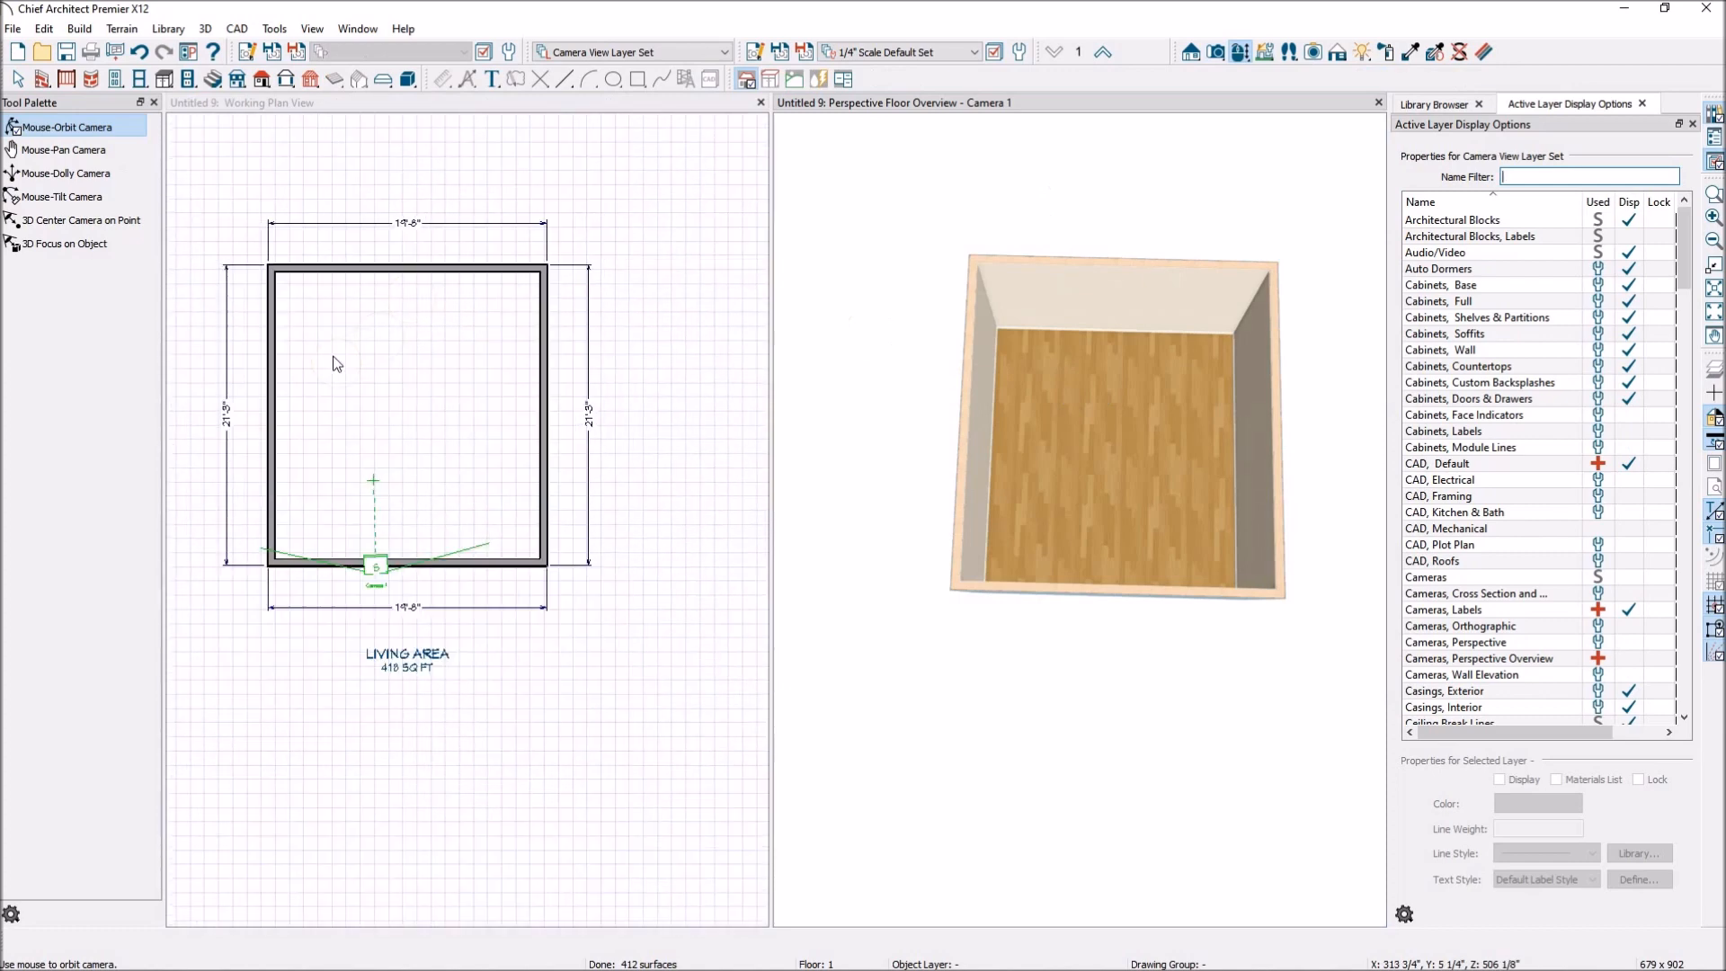
{"action": "scroll", "coordinate": [580, 404], "scroll_direction": "down", "scroll_amount": 1}
{"action": "scroll", "coordinate": [355, 359], "scroll_direction": "up", "scroll_amount": 1}
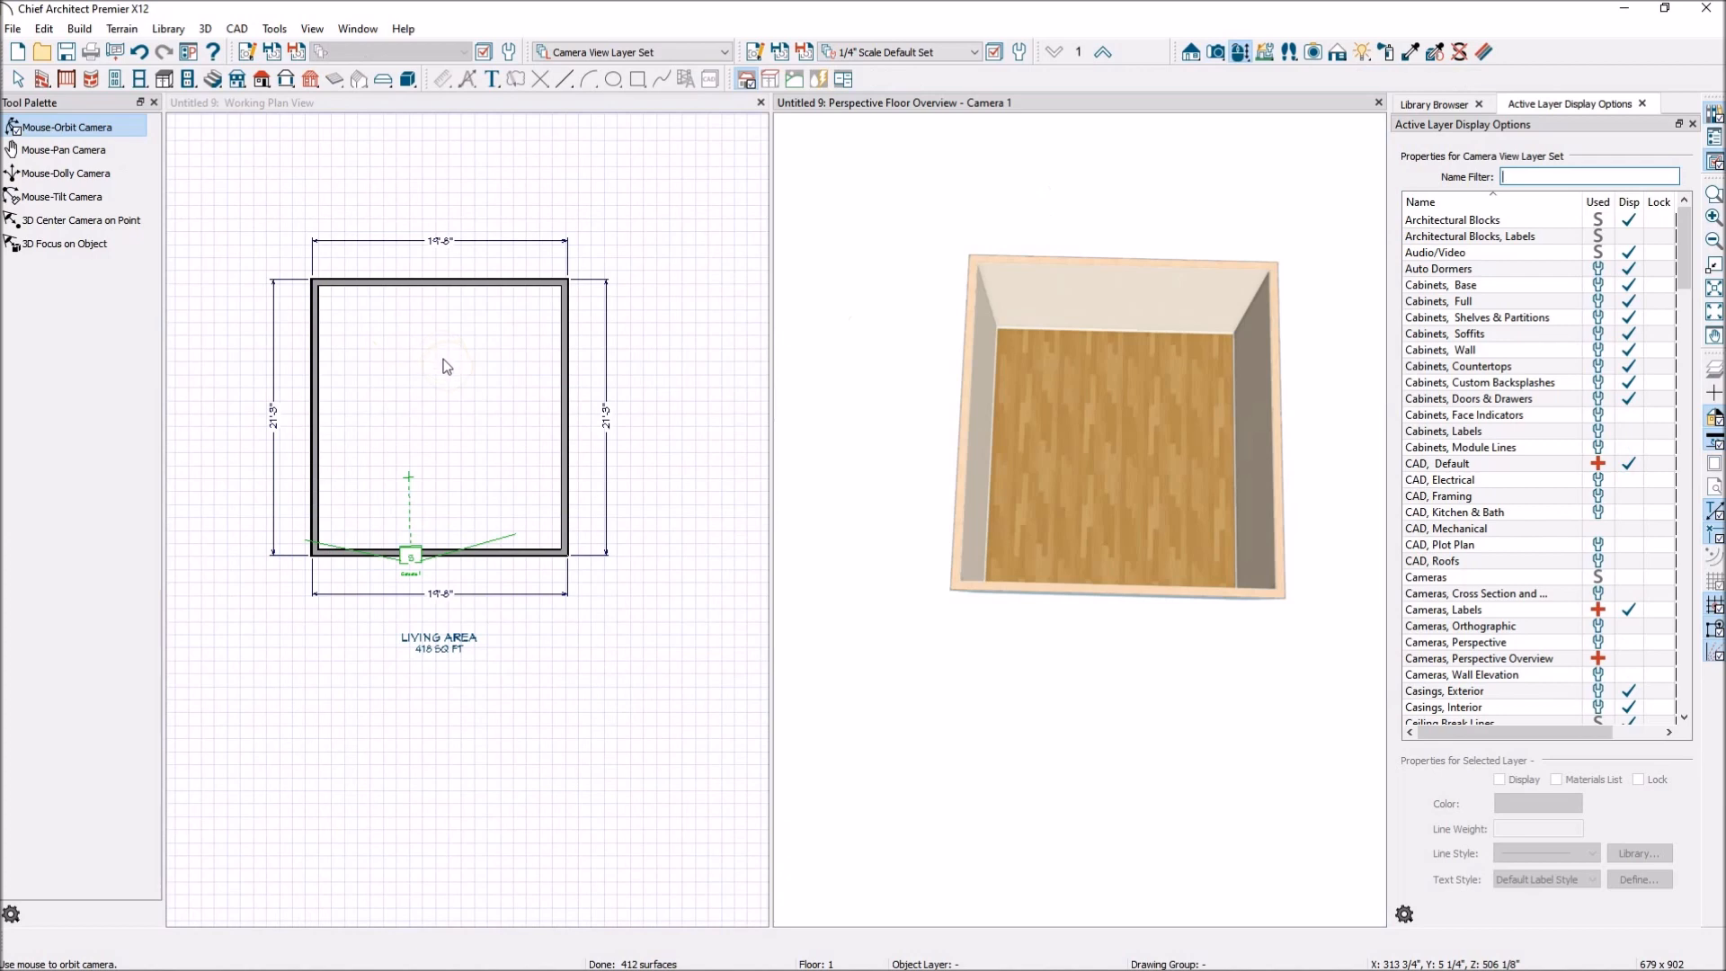
Place a straight staircase going up along the left wall of the floor 1 plan.
{"action": "left_click", "coordinate": [211, 82]}
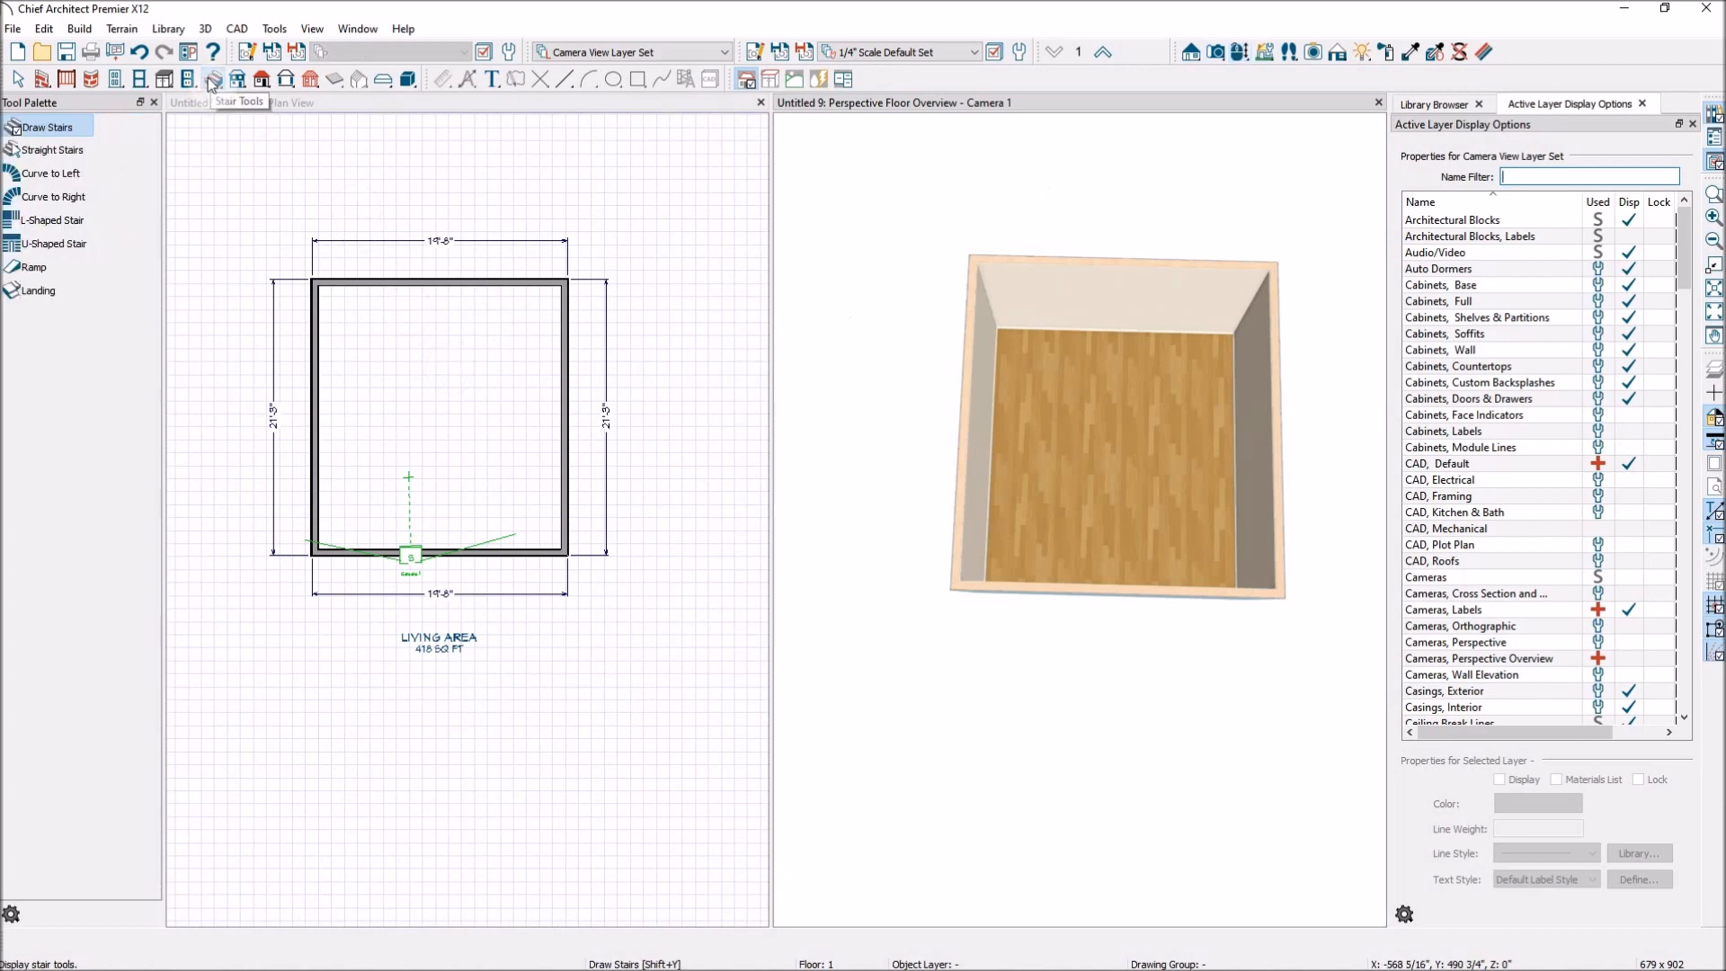
{"action": "left_click", "coordinate": [79, 151]}
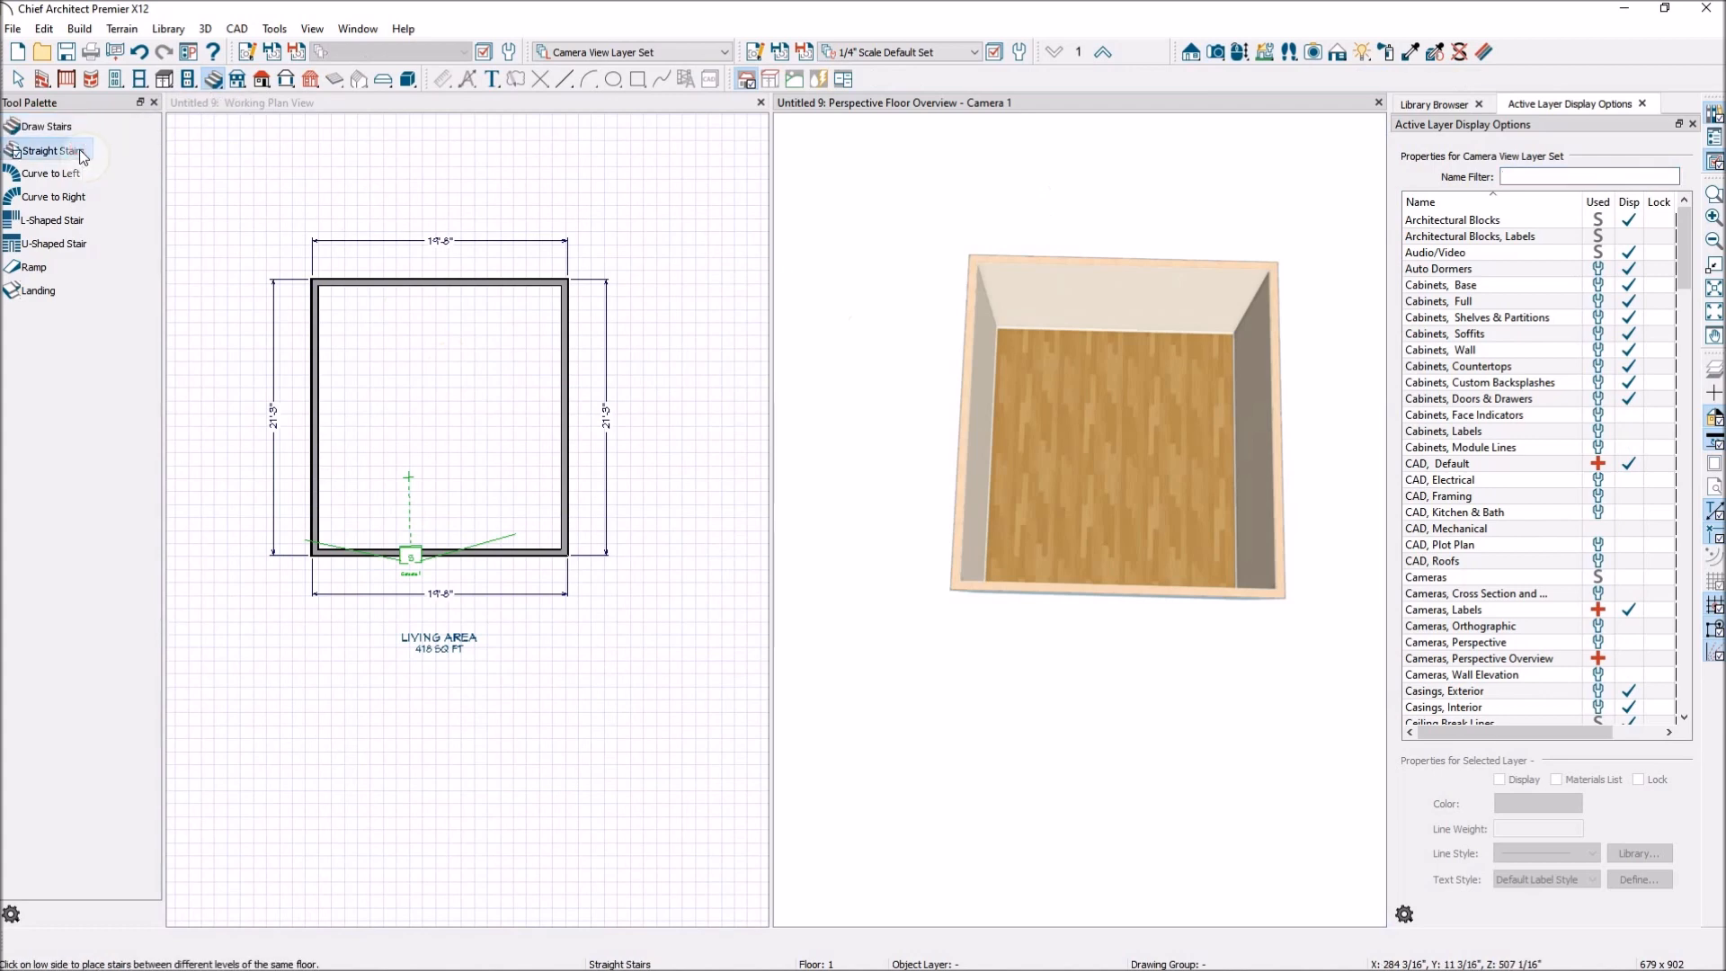
{"action": "left_click", "coordinate": [380, 106]}
{"action": "left_click", "coordinate": [213, 82]}
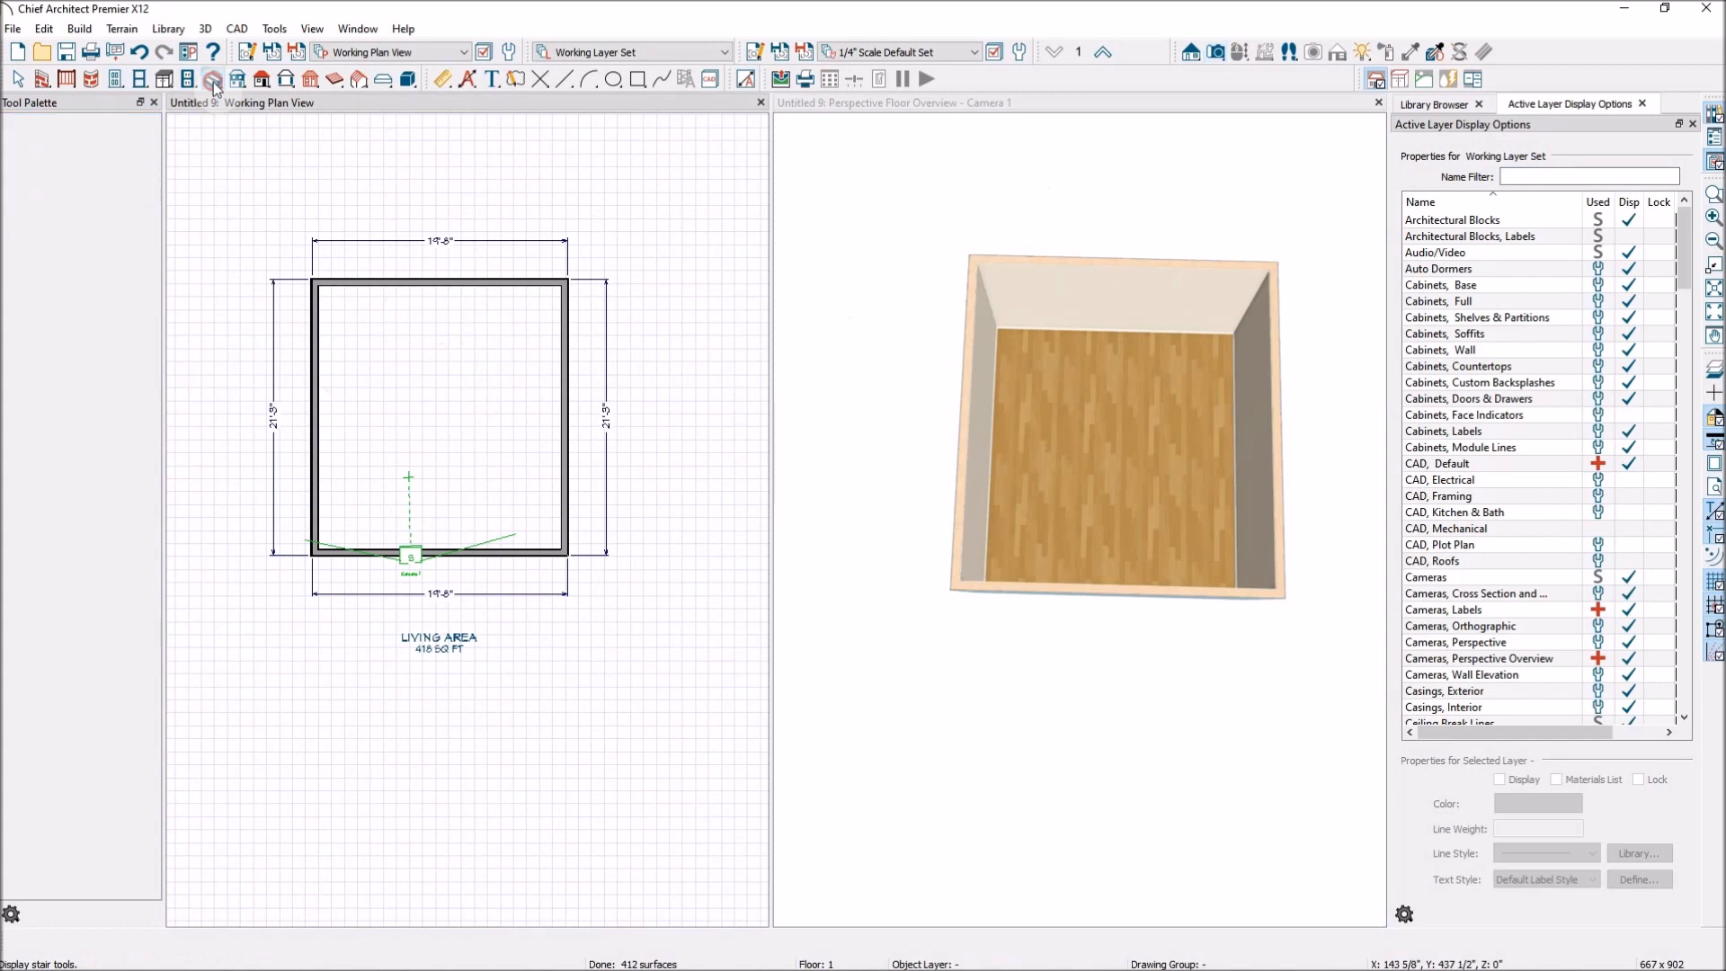
{"action": "left_click", "coordinate": [52, 151]}
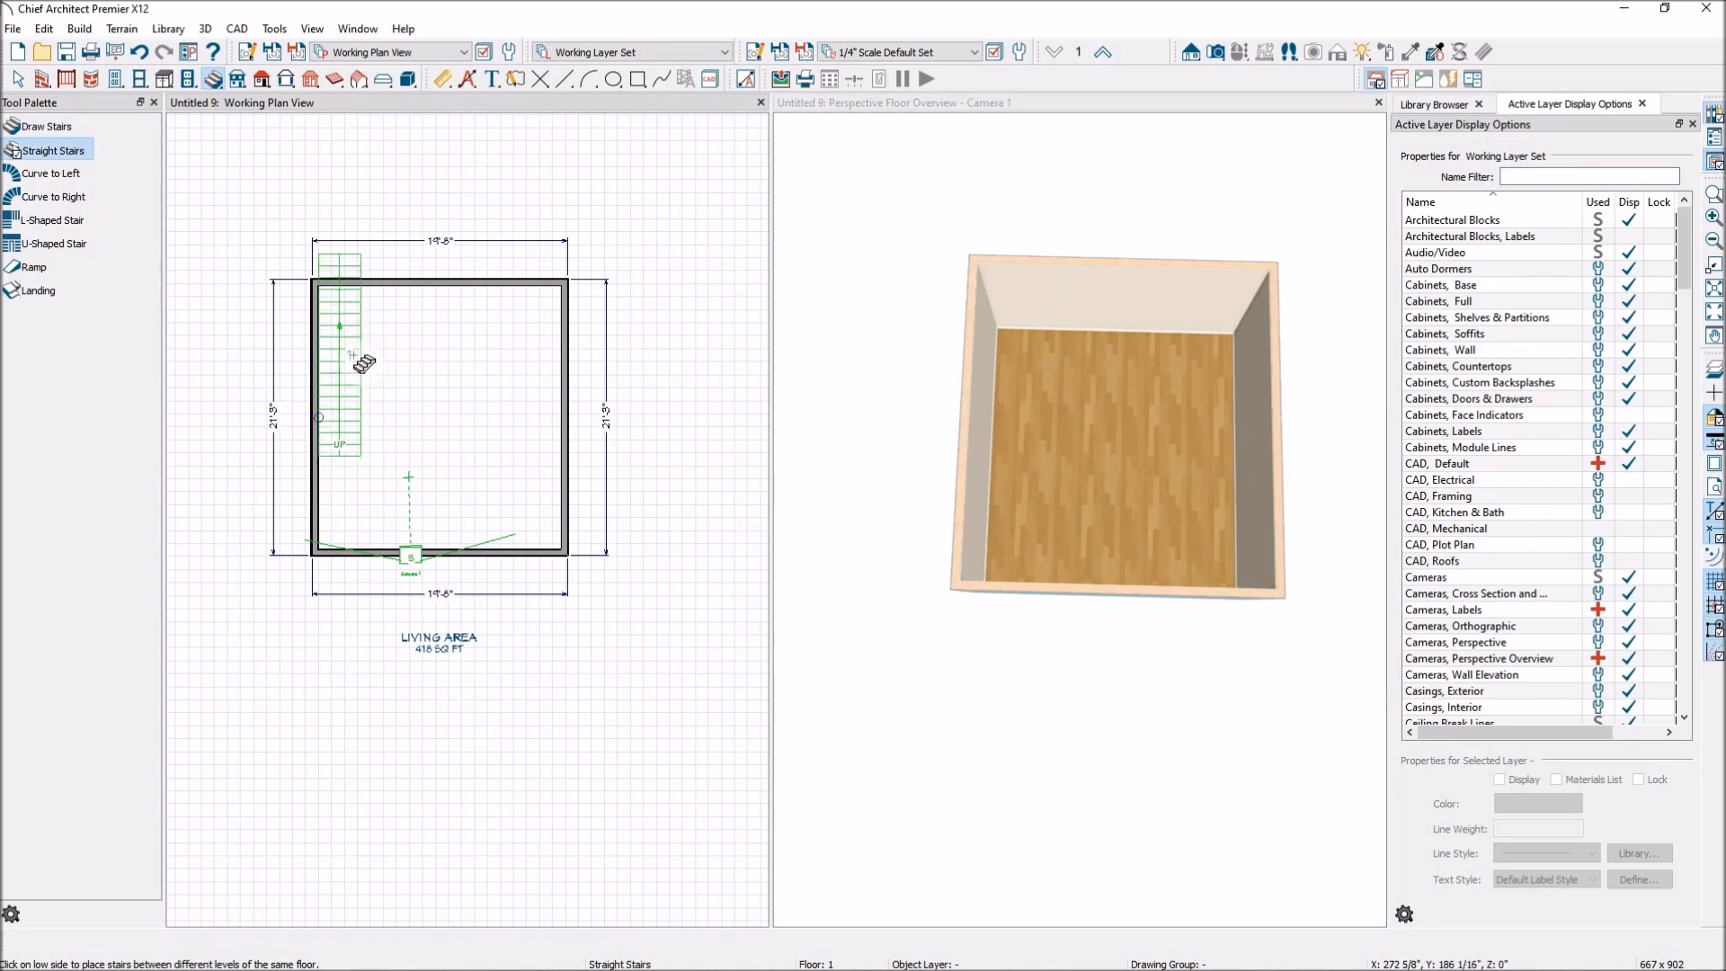
{"action": "left_click", "coordinate": [340, 420]}
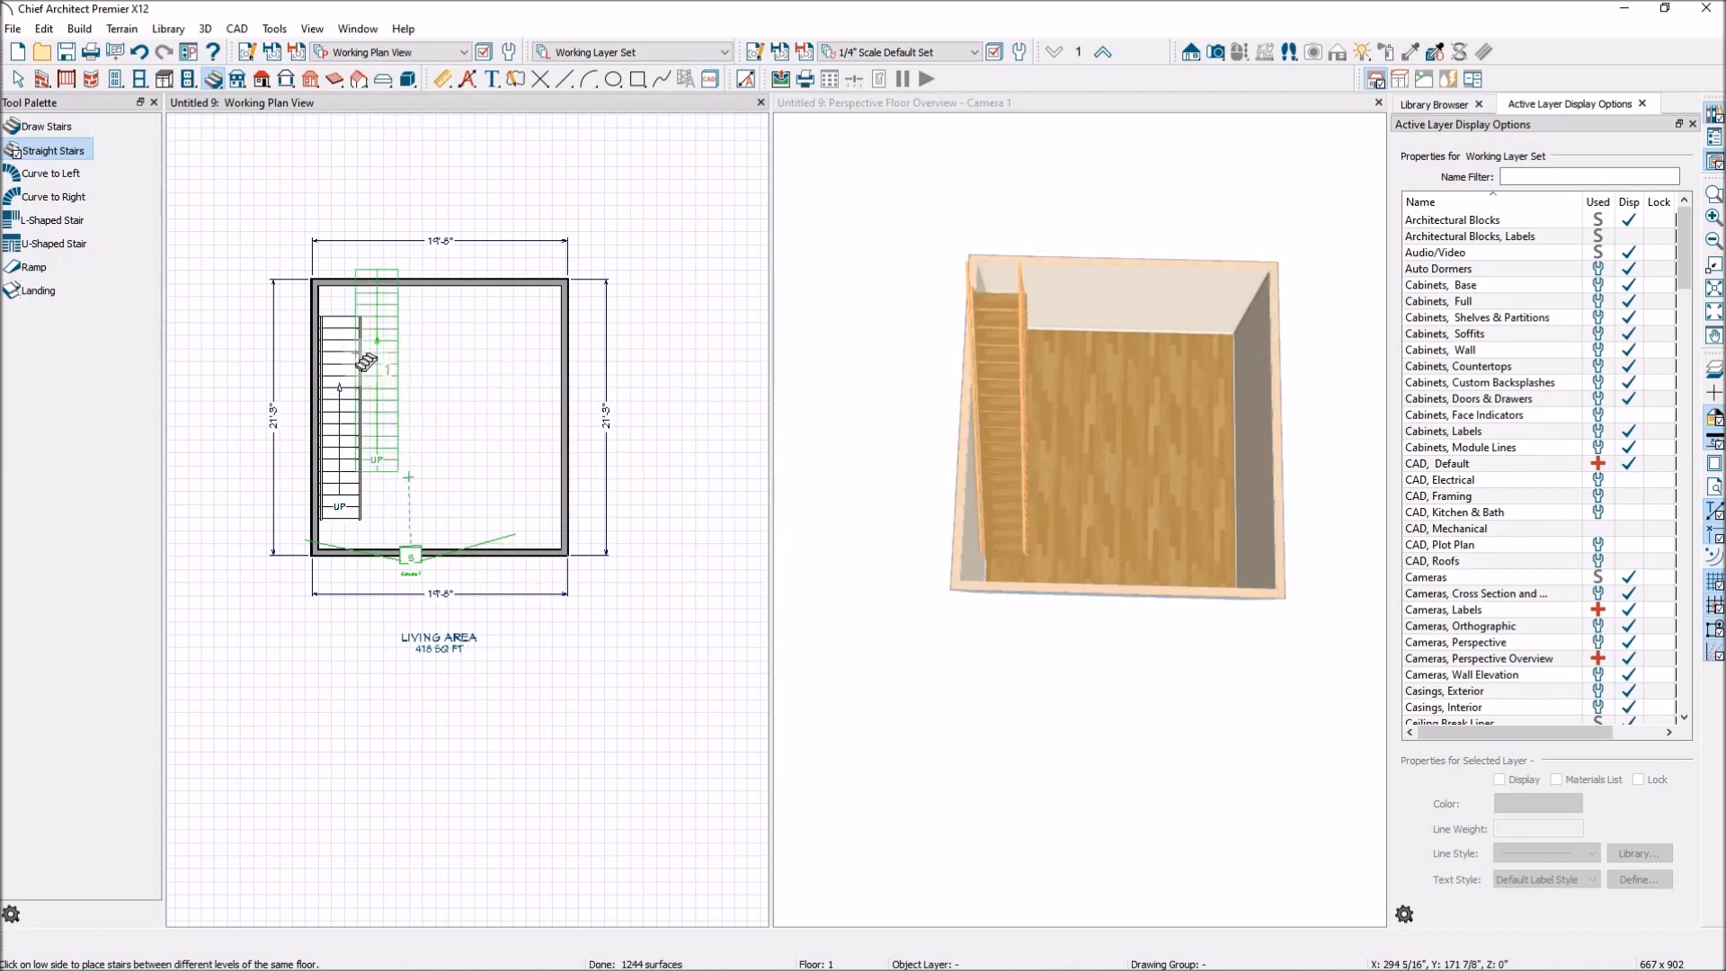
{"action": "left_click", "coordinate": [18, 80]}
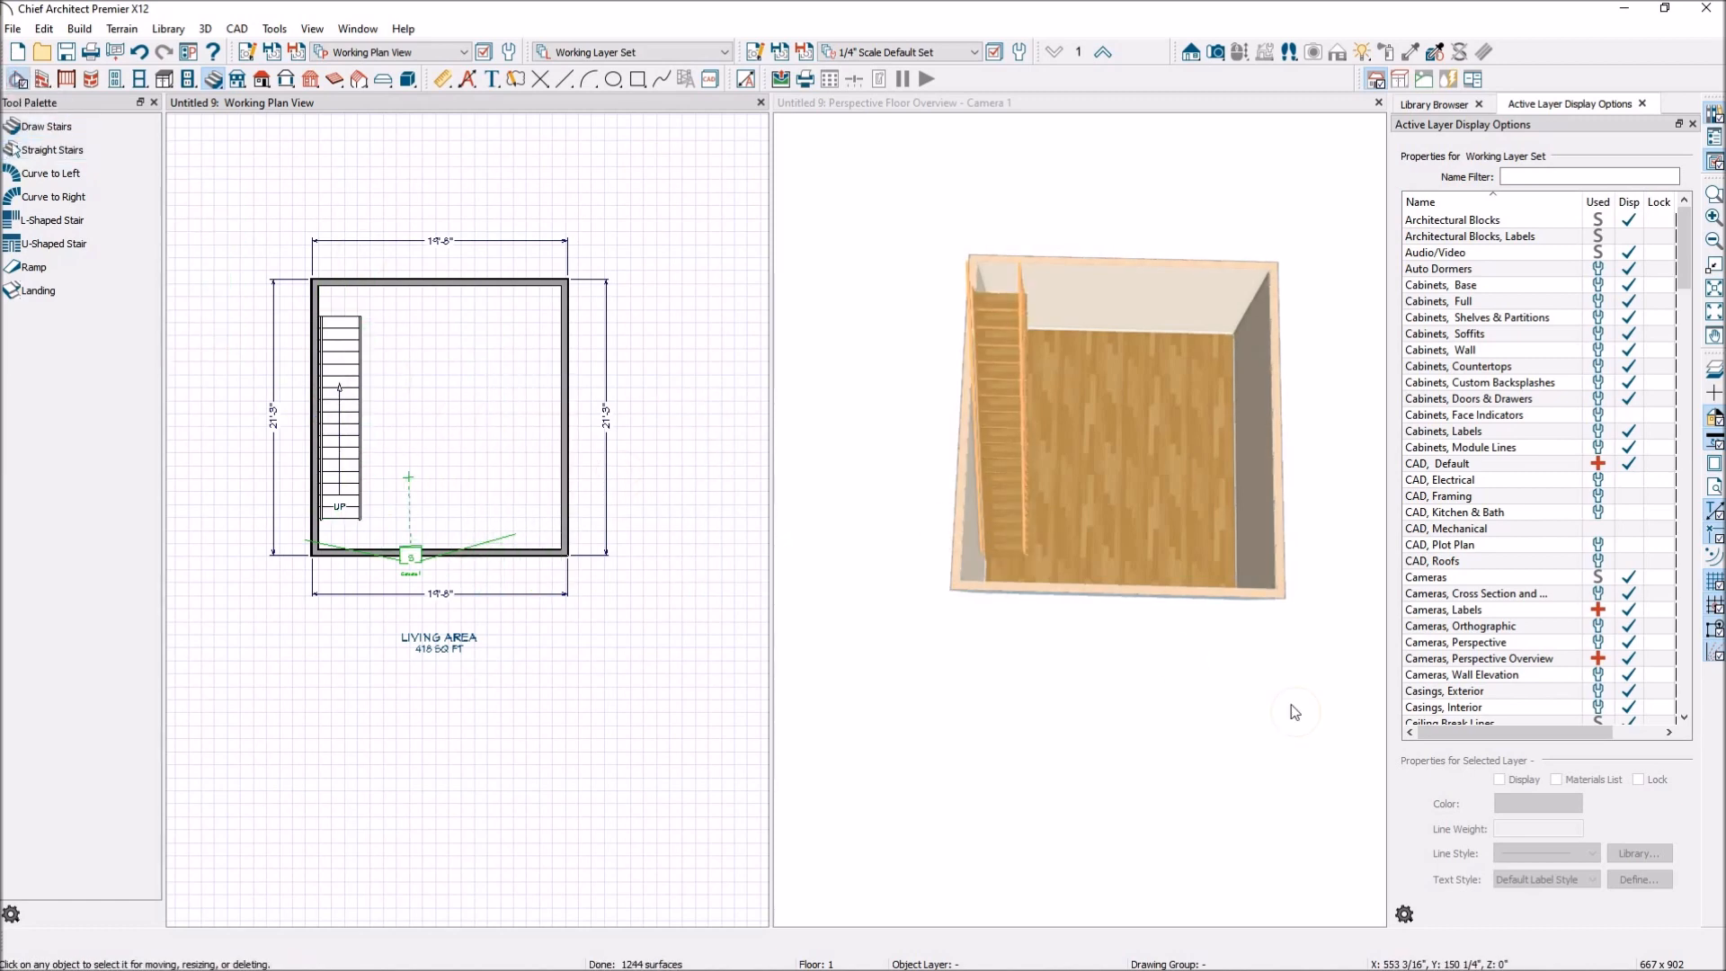
Pull the front wall of floor 1 outward in the 3D overview to make the building 27' deep.
{"action": "left_click", "coordinate": [1264, 666]}
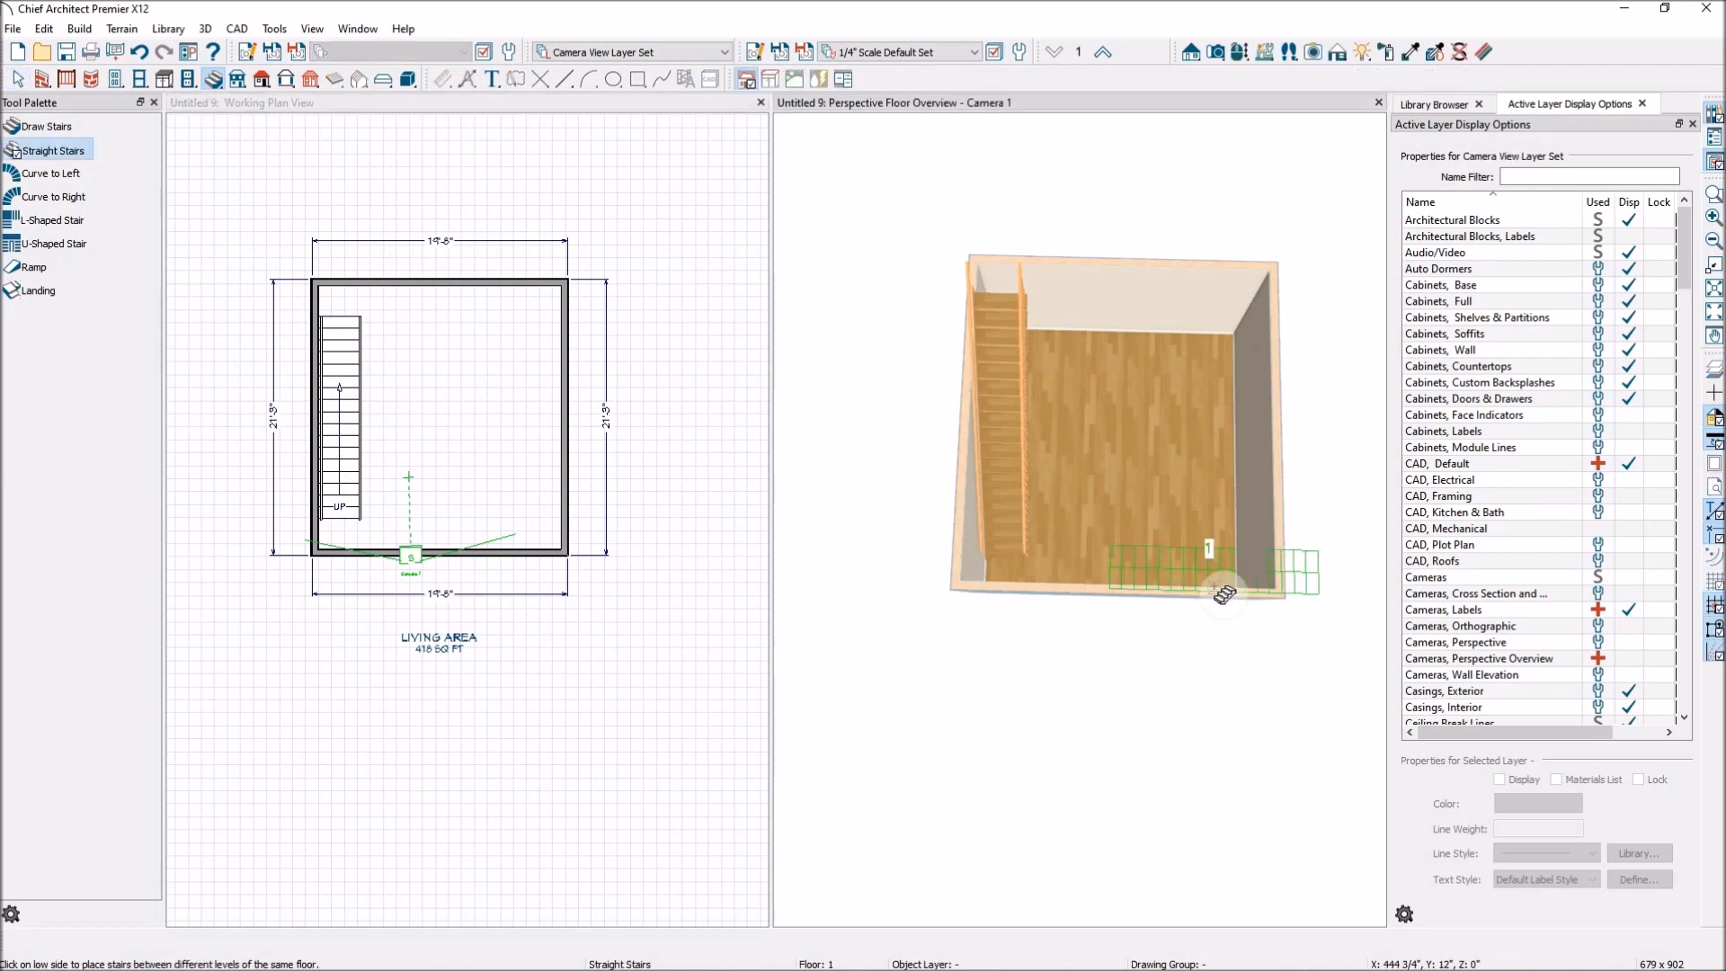
{"action": "left_click", "coordinate": [1159, 597]}
{"action": "left_click_drag", "start_coordinate": [1159, 595], "coordinate": [1176, 694]}
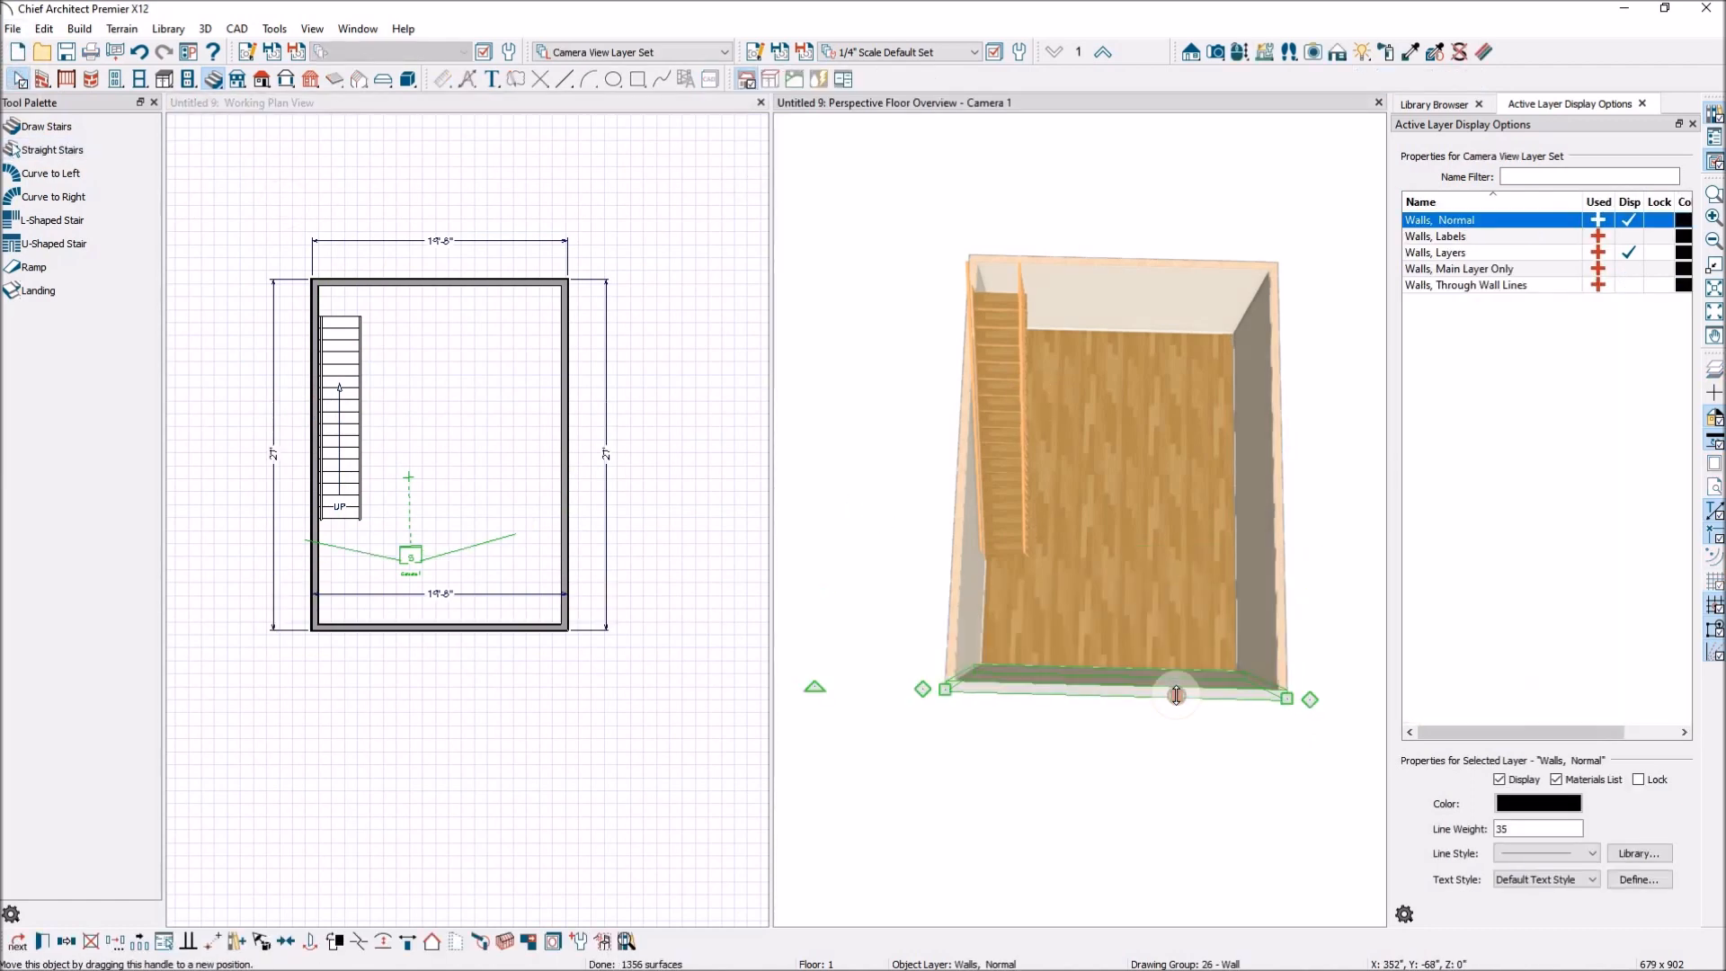
Move the floor 1 staircase slightly toward the front wall, keeping it against the side wall.
{"action": "scroll", "coordinate": [351, 468], "scroll_direction": "up", "scroll_amount": 1}
{"action": "left_click", "coordinate": [344, 464]}
{"action": "left_click_drag", "start_coordinate": [330, 418], "coordinate": [337, 437]}
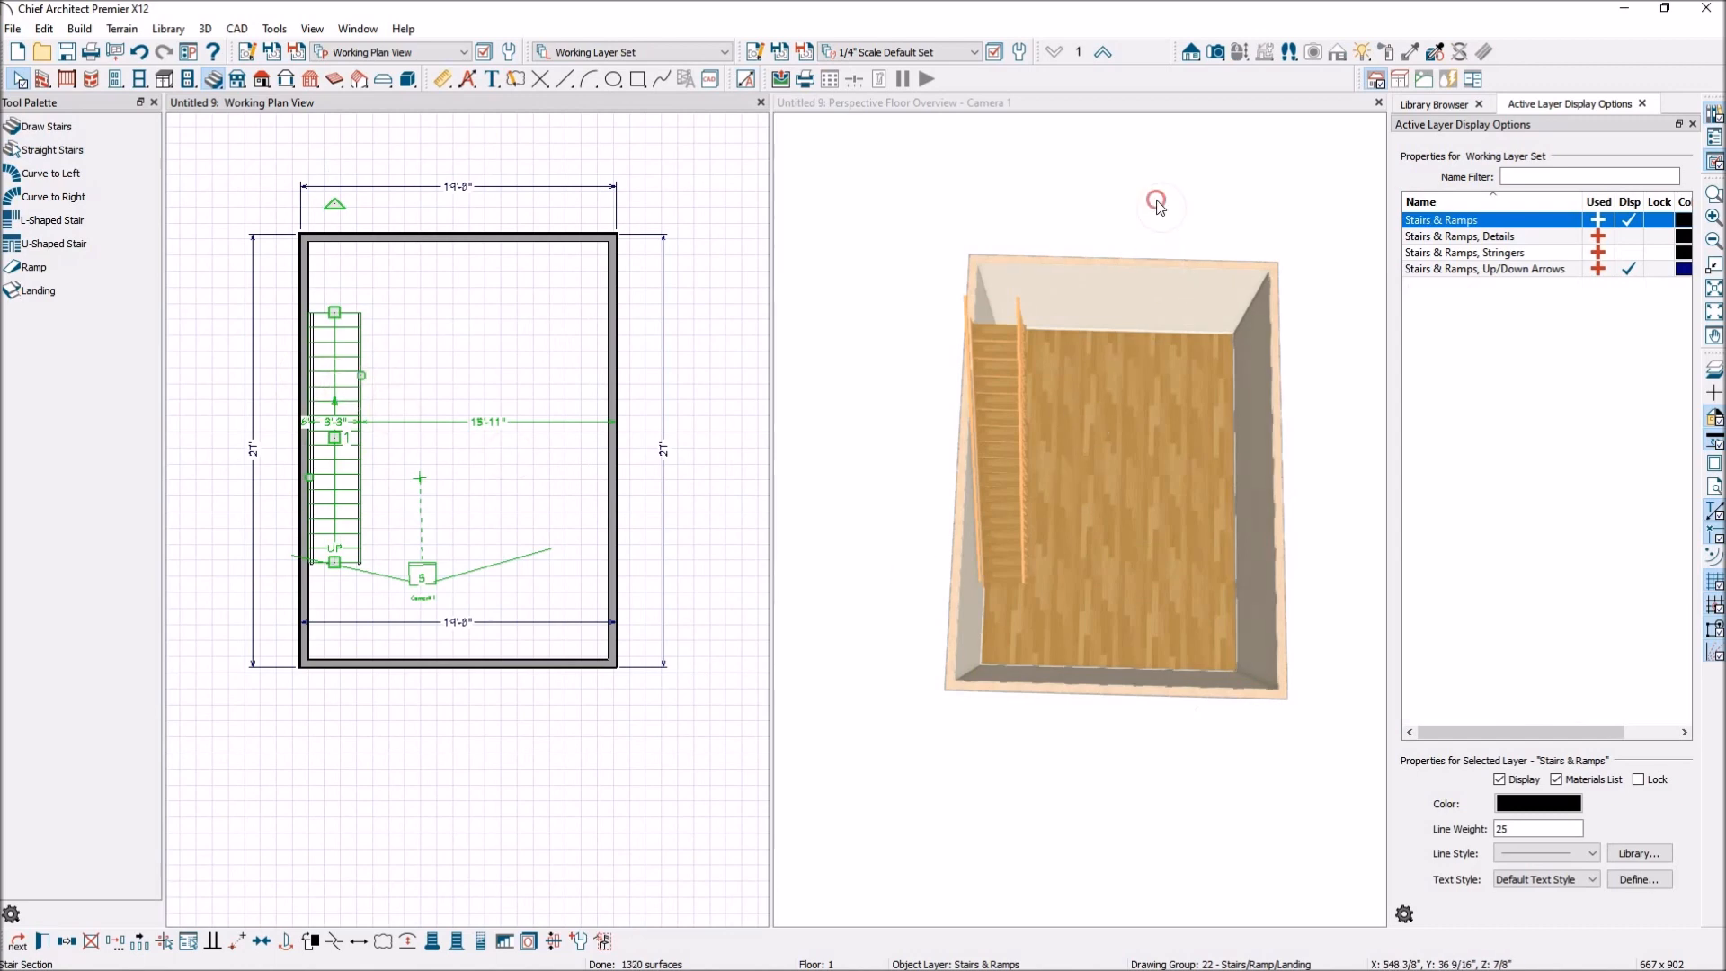
{"action": "left_click", "coordinate": [1157, 206]}
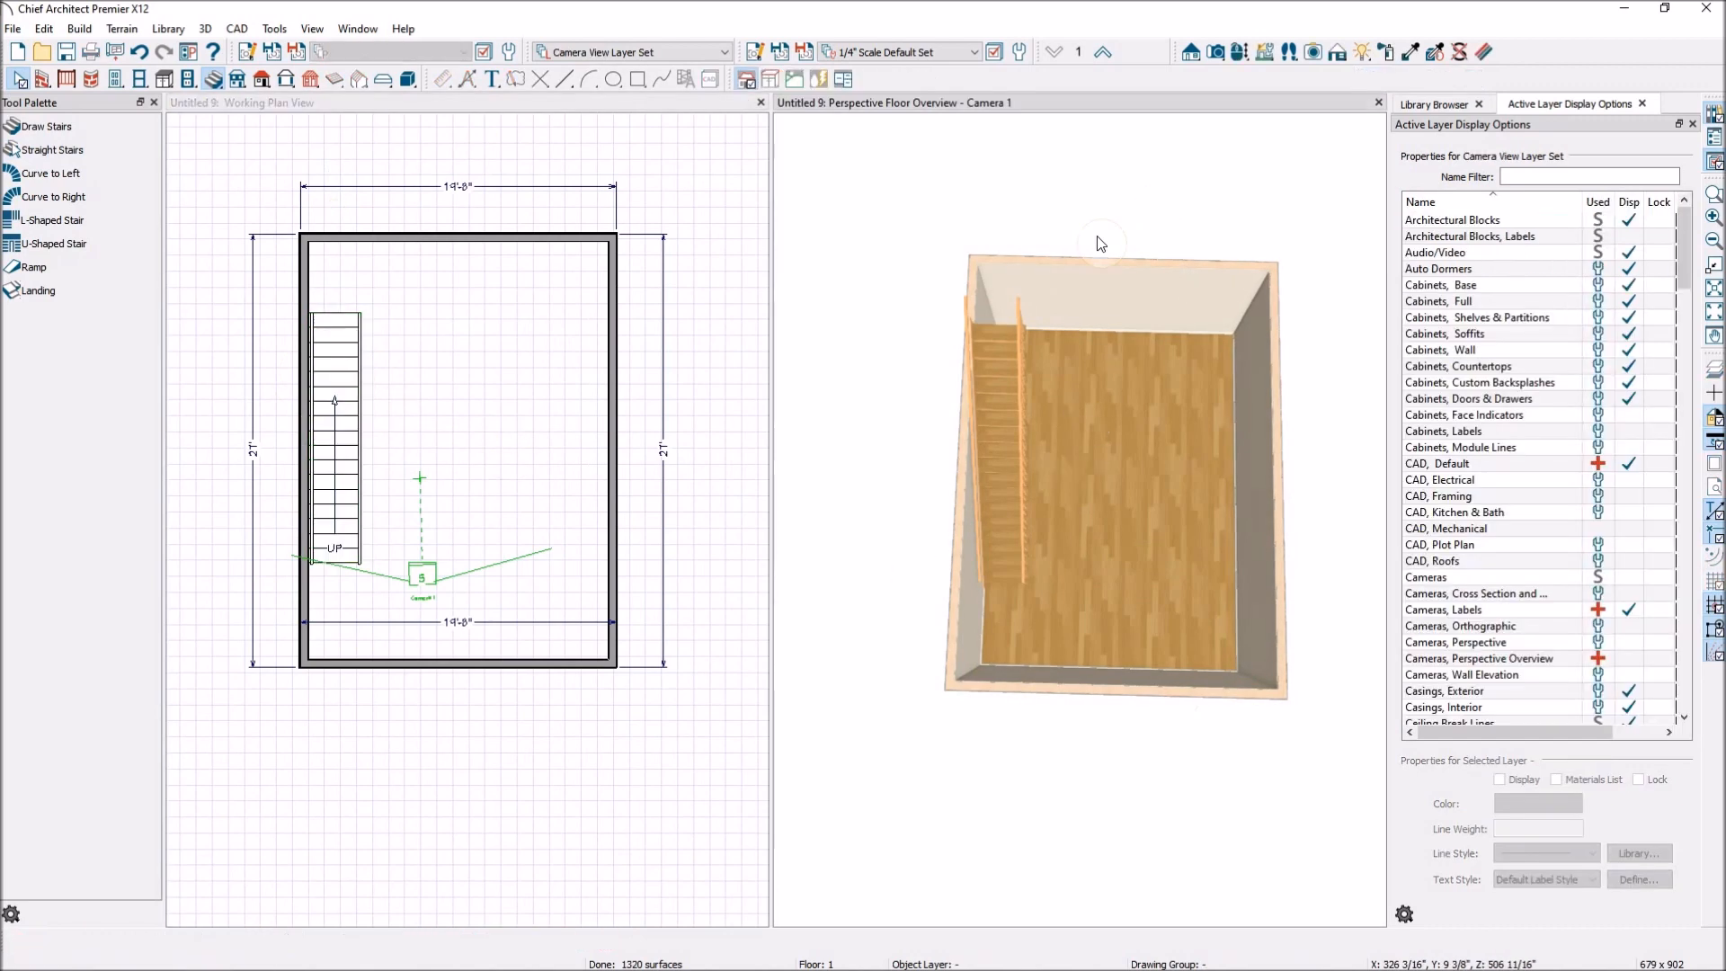
Orbit the overview to examine the stairs, and switch it up to floor 2 to check the extended area.
{"action": "left_click", "coordinate": [1240, 51]}
{"action": "left_click_drag", "start_coordinate": [1286, 655], "coordinate": [1077, 514]}
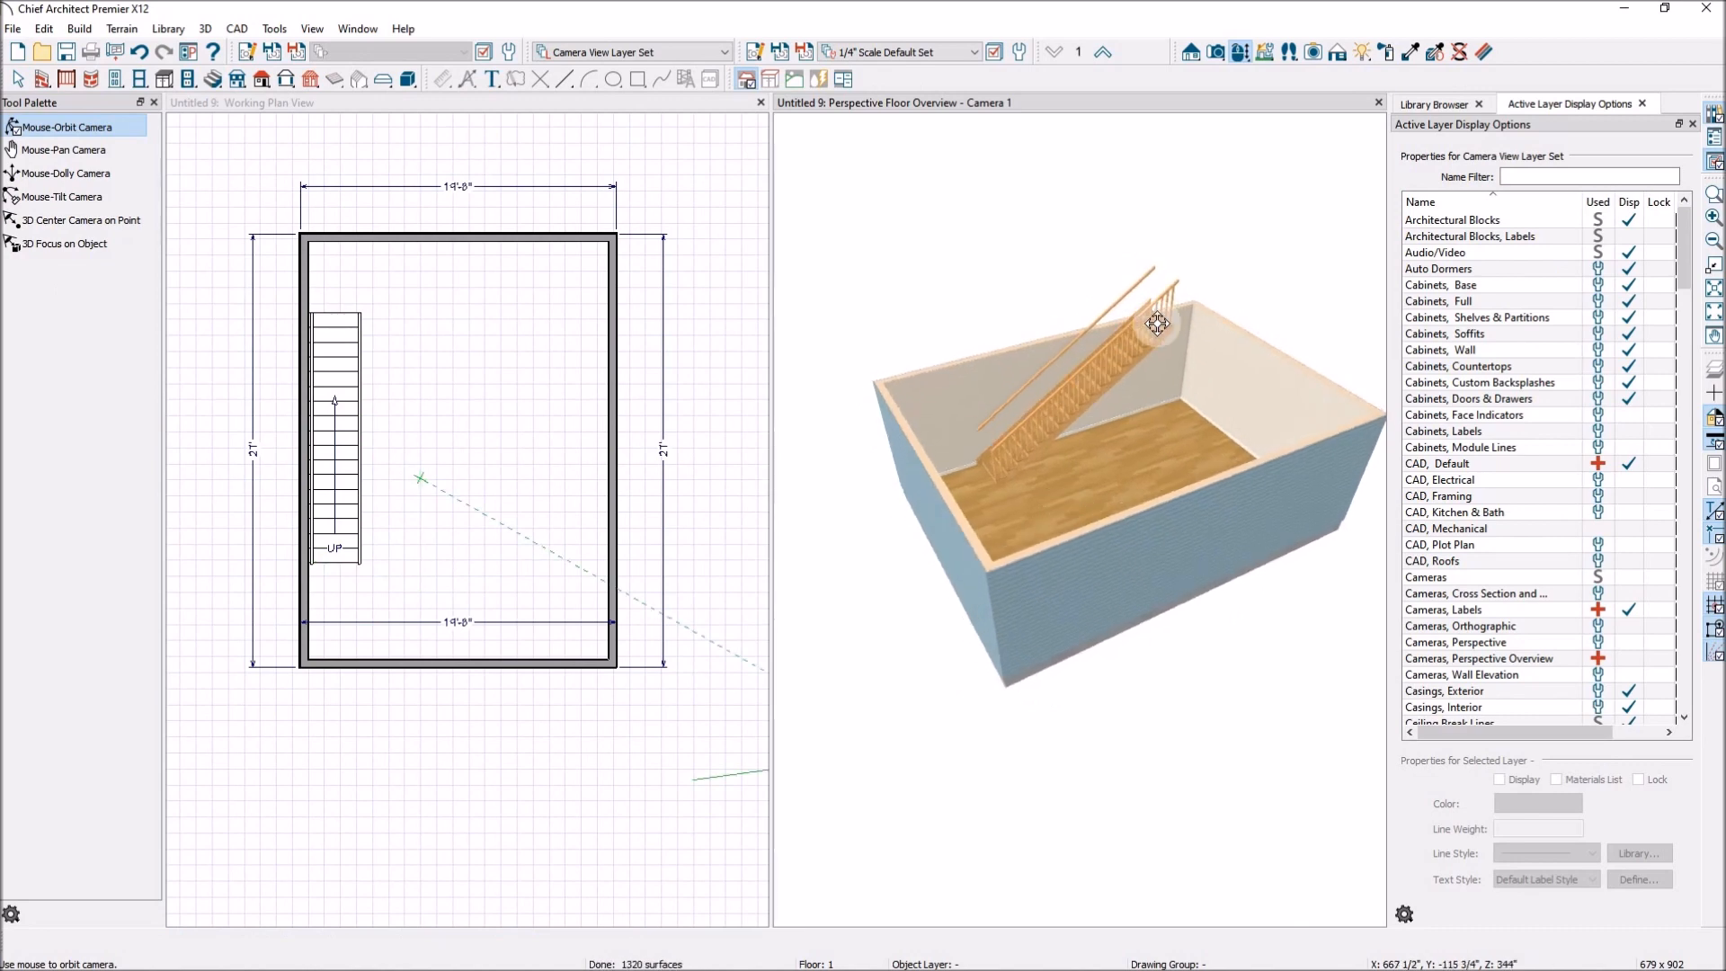
{"action": "left_click_drag", "start_coordinate": [1088, 414], "coordinate": [1131, 420]}
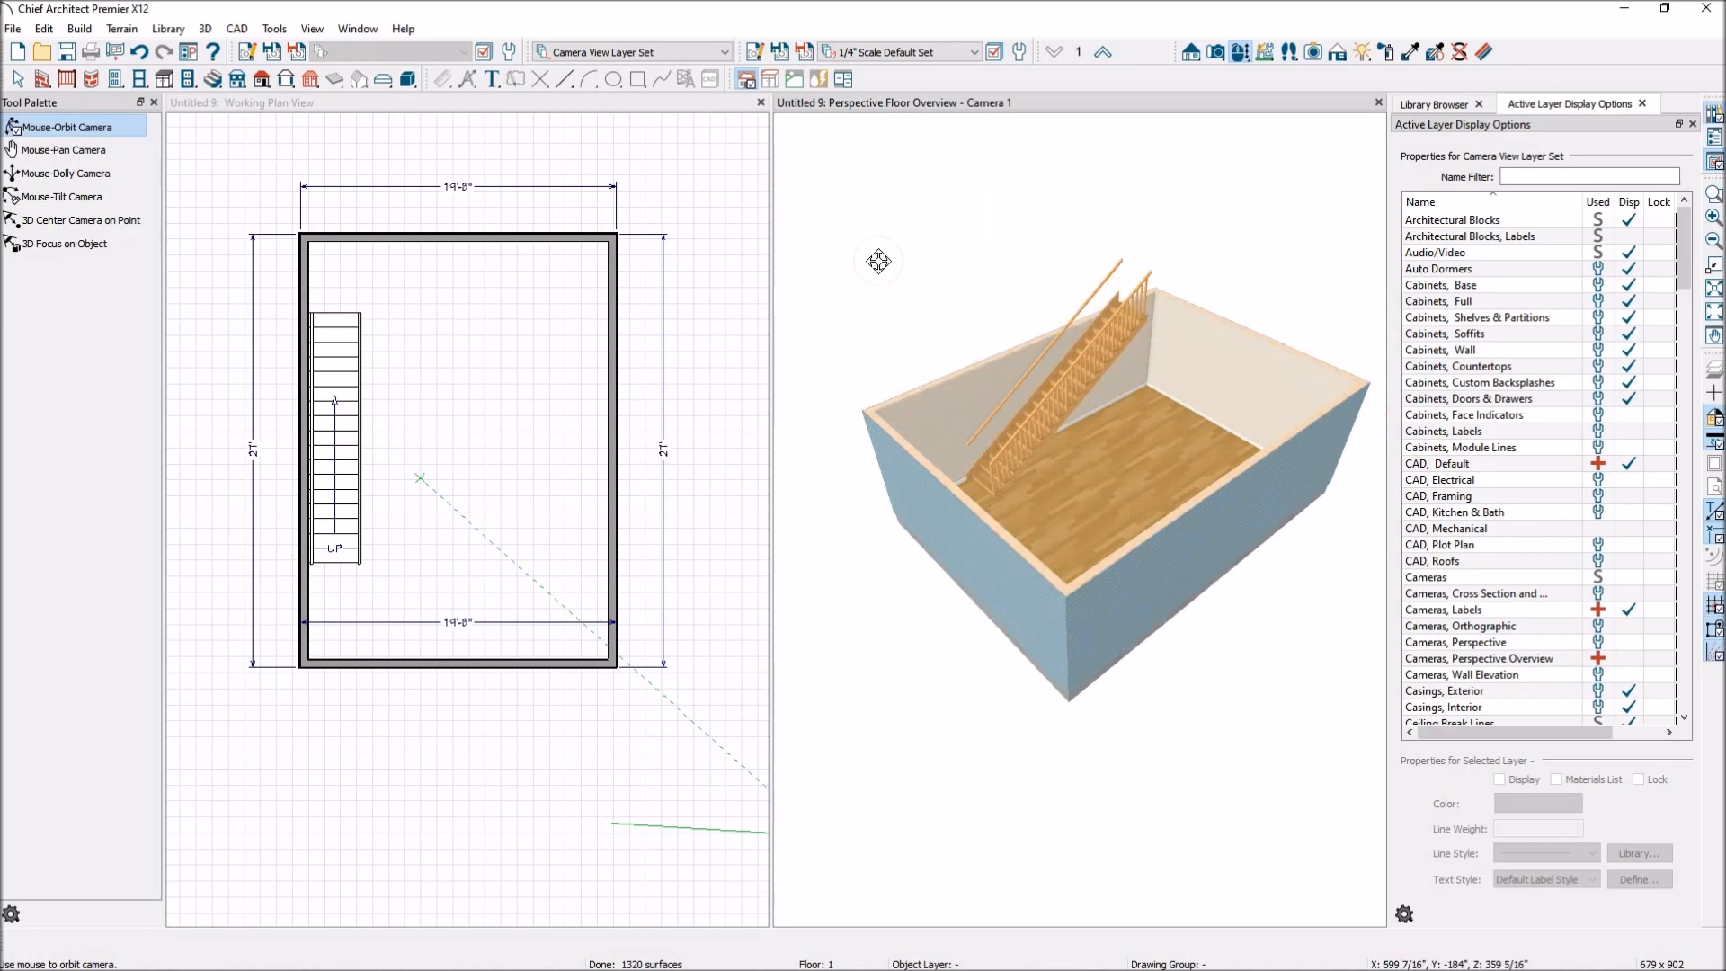
{"action": "left_click", "coordinate": [1106, 54]}
{"action": "left_click_drag", "start_coordinate": [1033, 374], "coordinate": [1033, 441]}
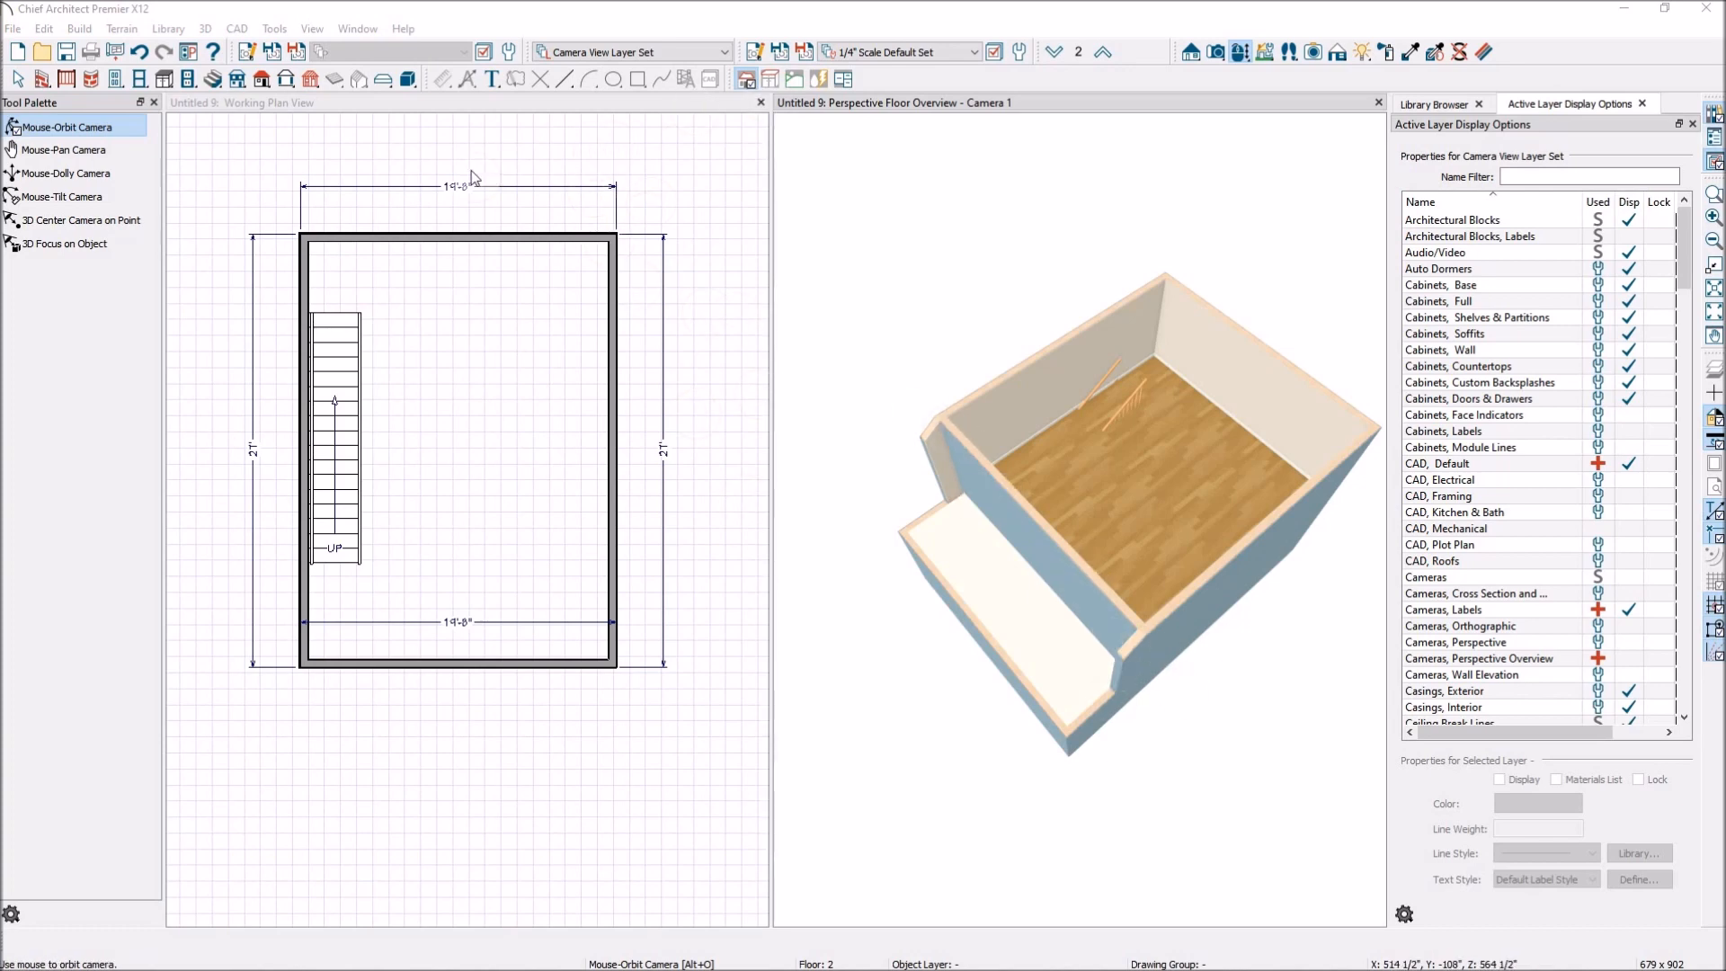
Turn on Reference Display in the plan view and switch the plan up to floor 2.
{"action": "left_click", "coordinate": [18, 79]}
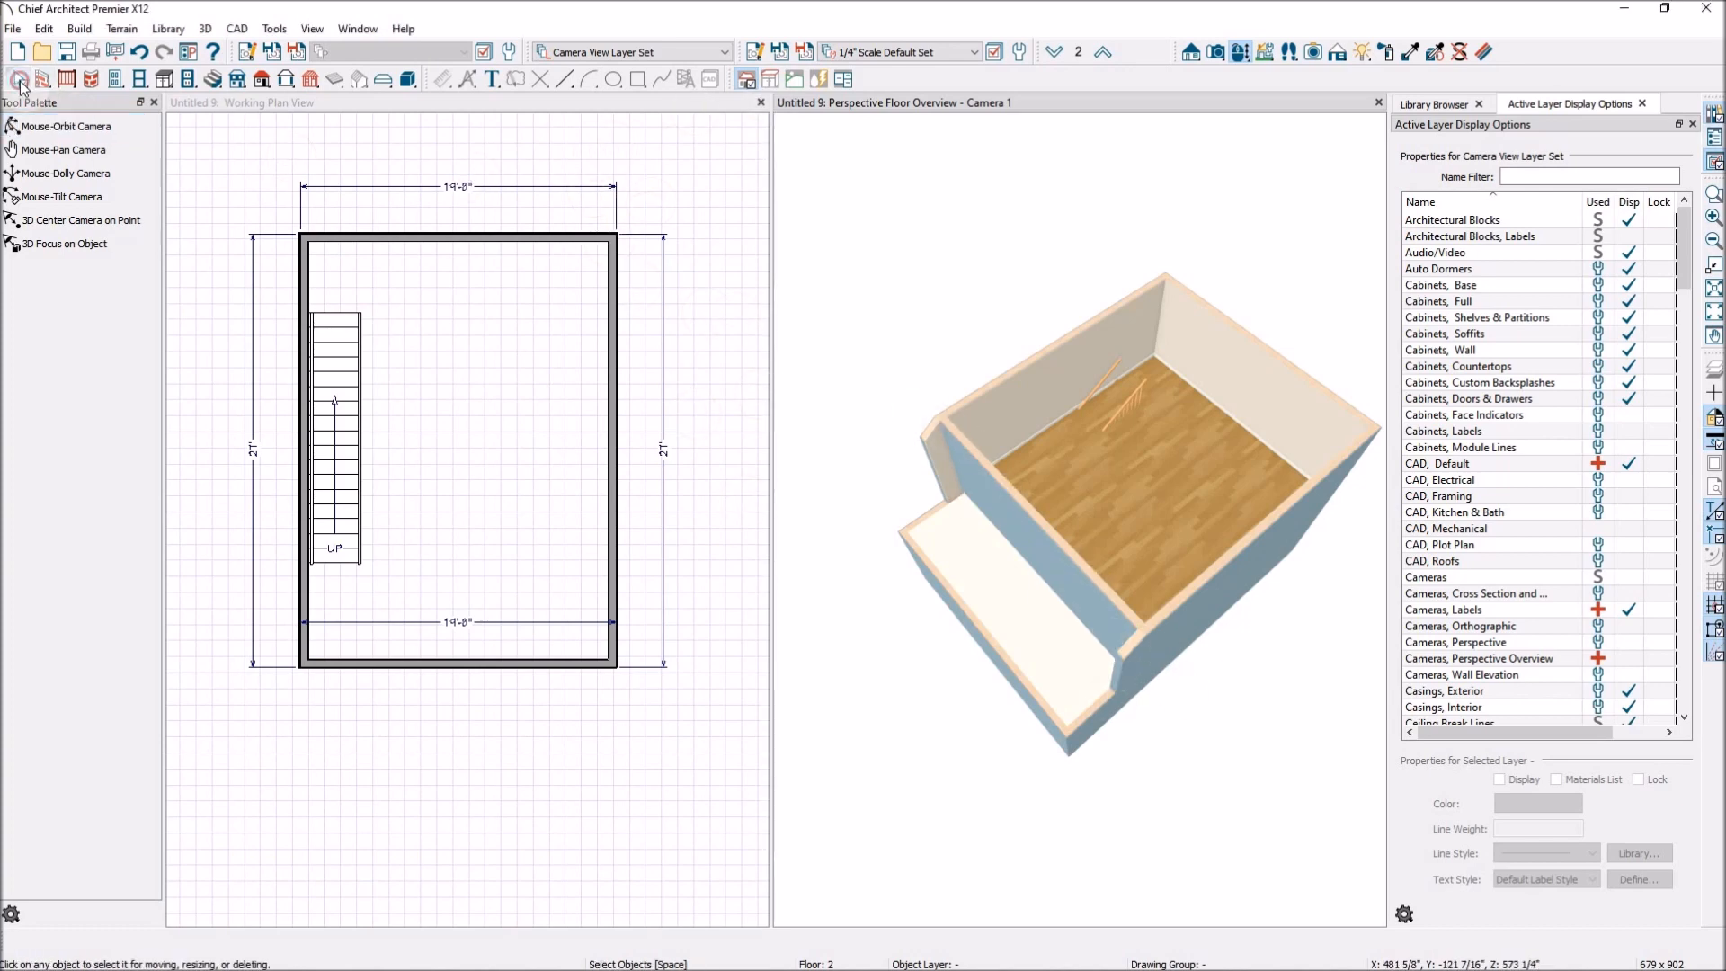
{"action": "left_click", "coordinate": [705, 551]}
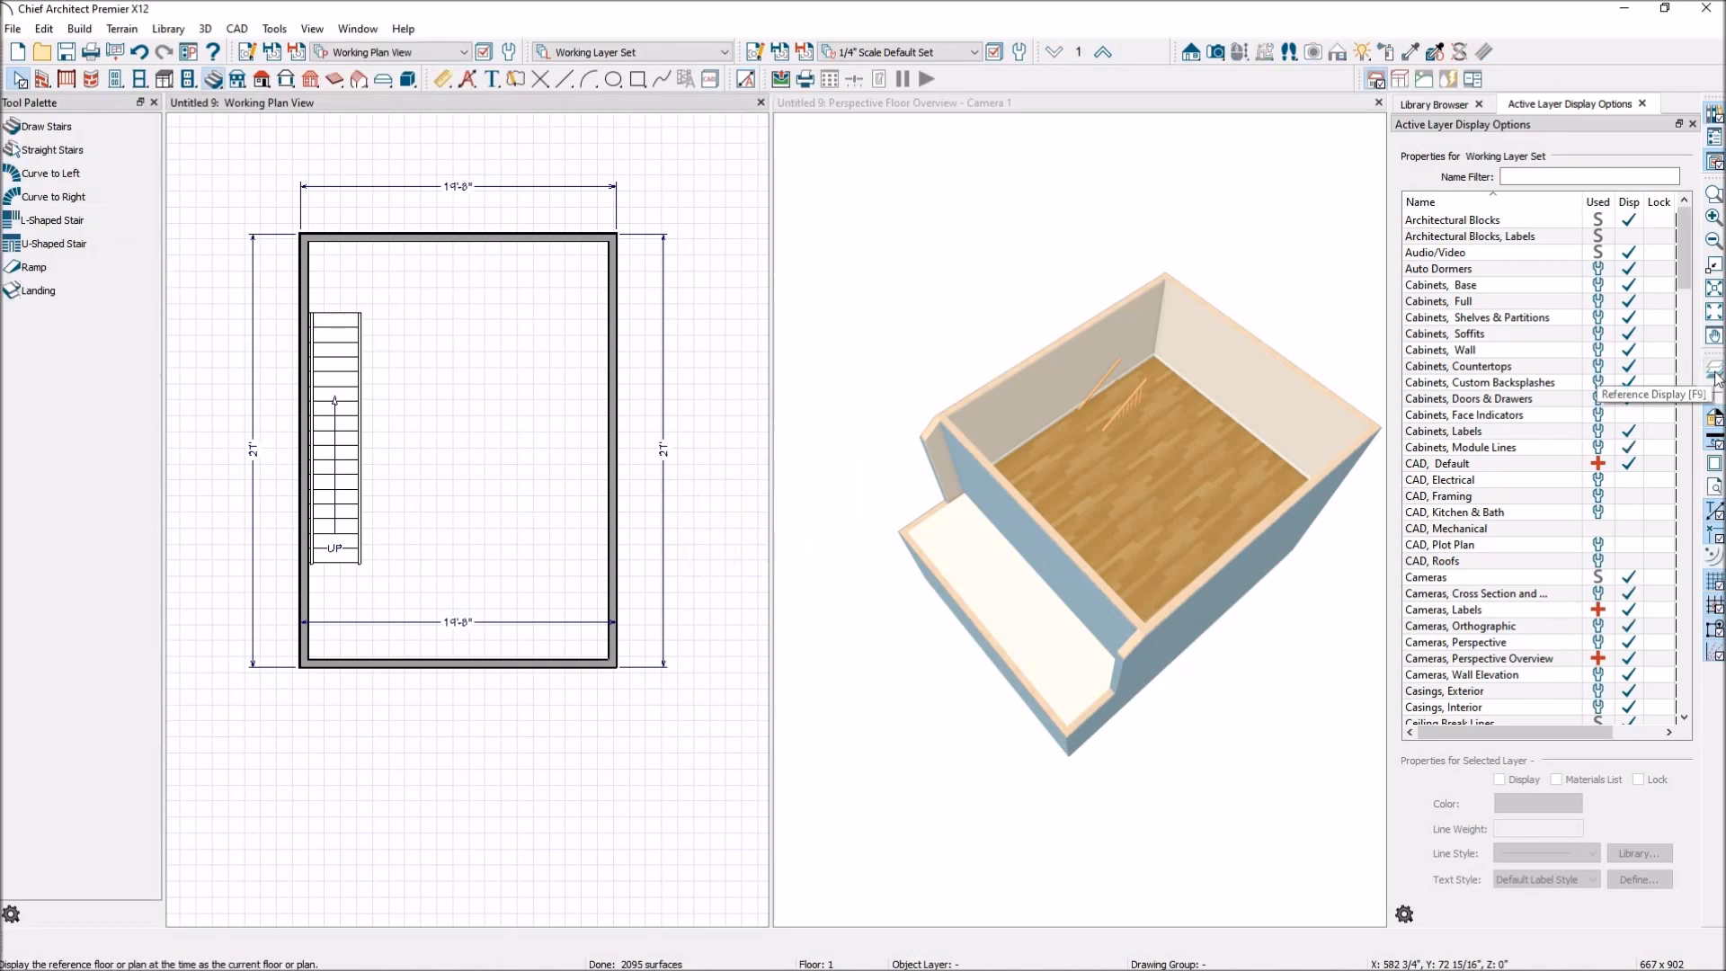
{"action": "left_click", "coordinate": [1714, 376]}
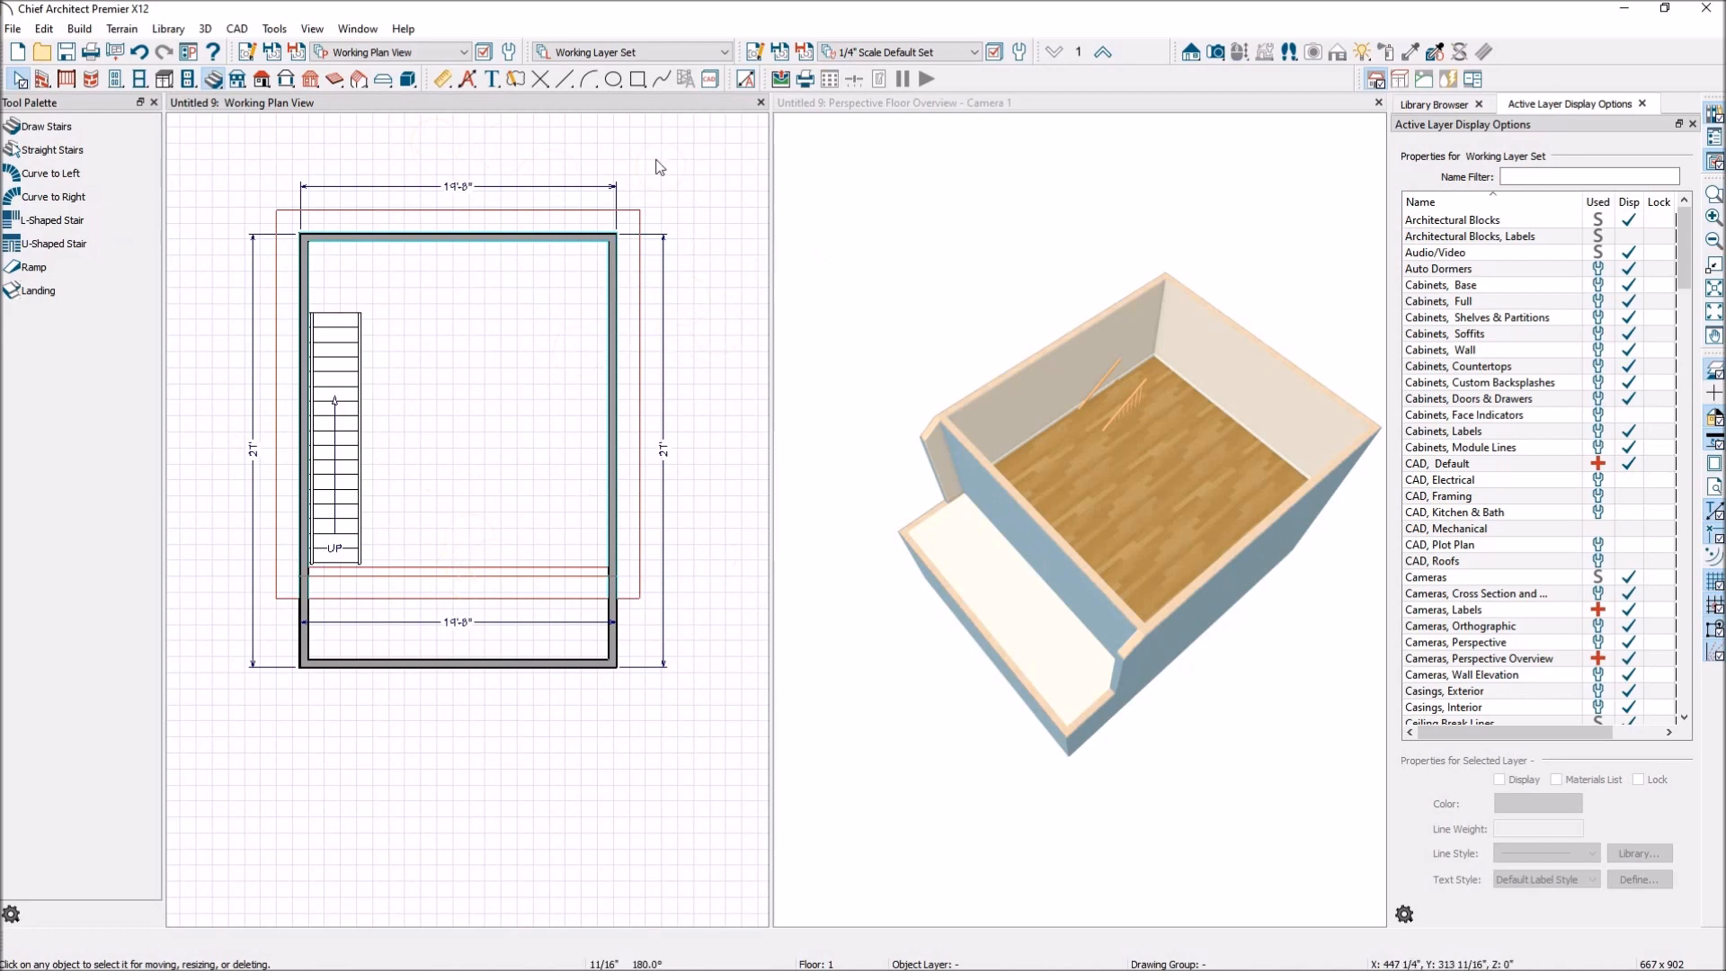
{"action": "left_click", "coordinate": [1102, 55]}
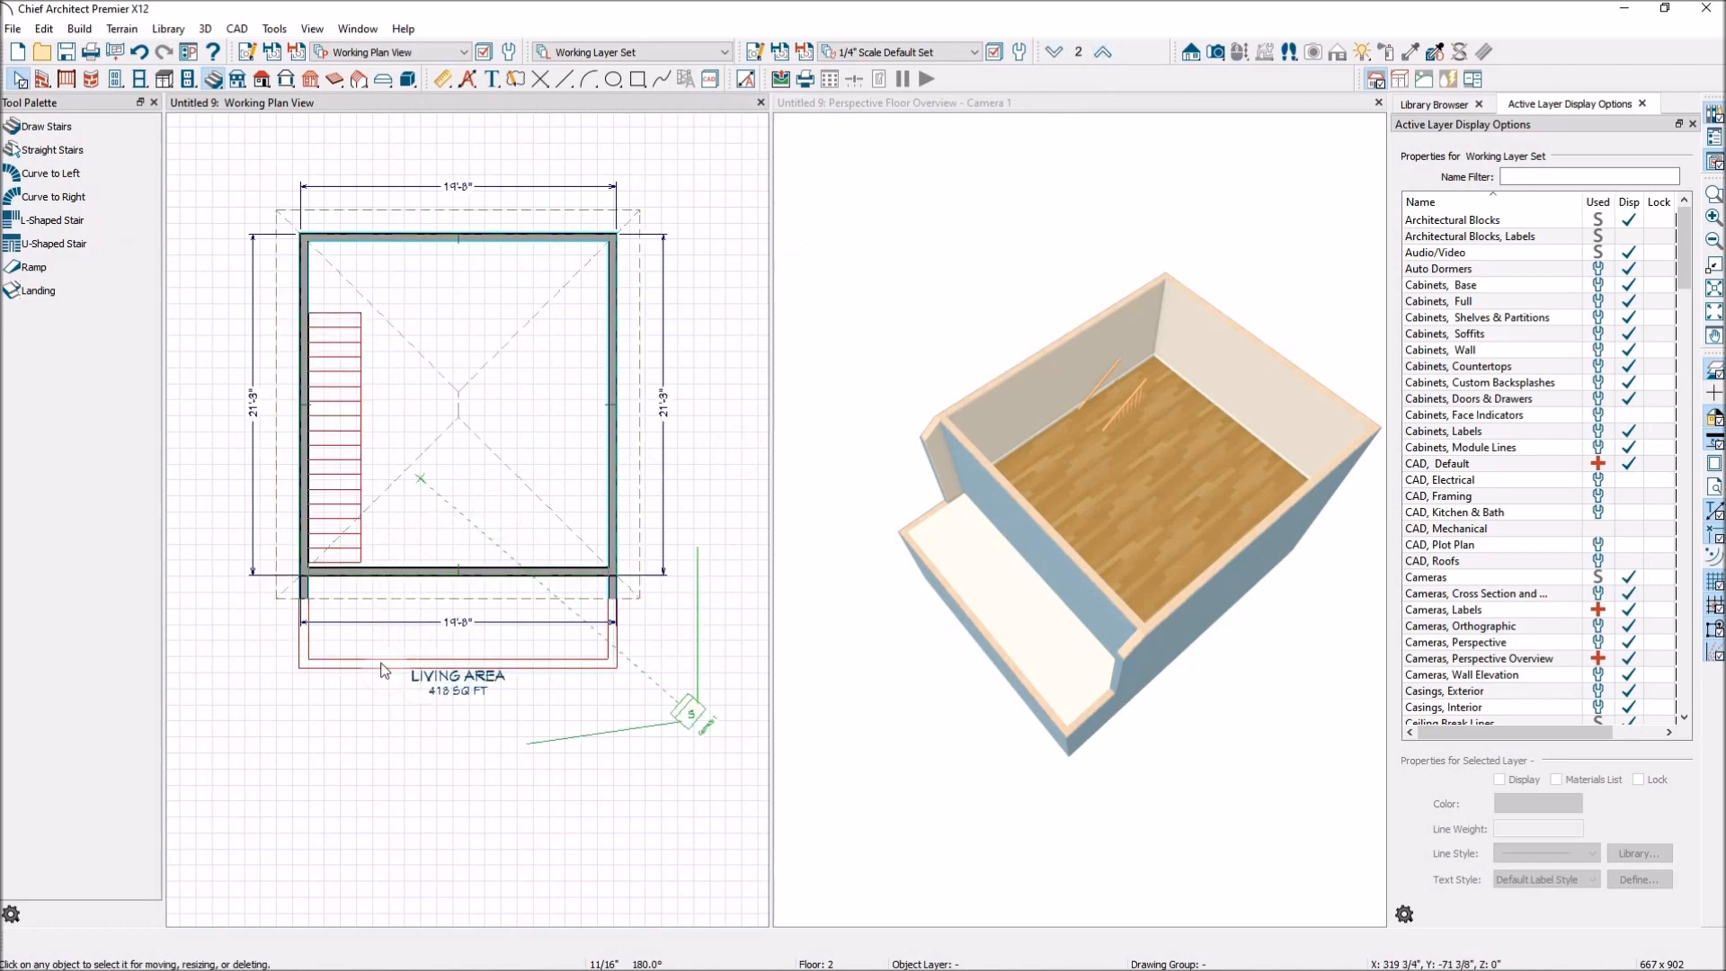
Move the front wall of floor 2 outward over the floor 1 wall so the upper floor is 27' deep.
{"action": "left_click", "coordinate": [428, 571]}
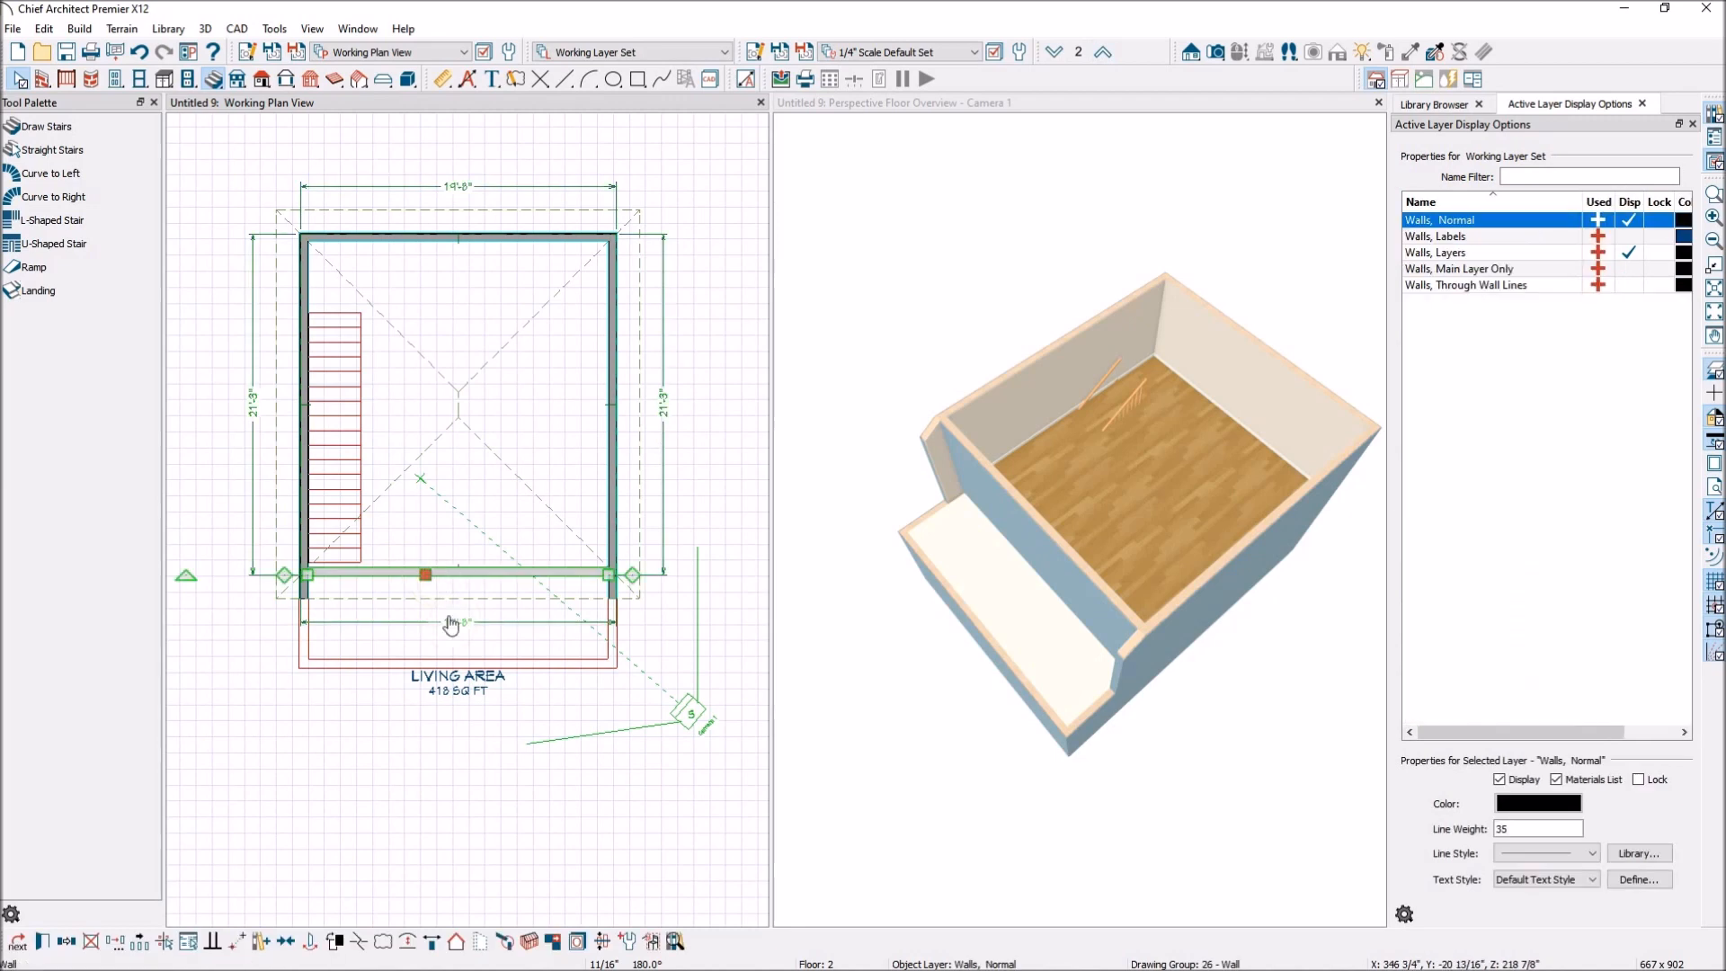
{"action": "left_click_drag", "start_coordinate": [426, 574], "coordinate": [434, 657]}
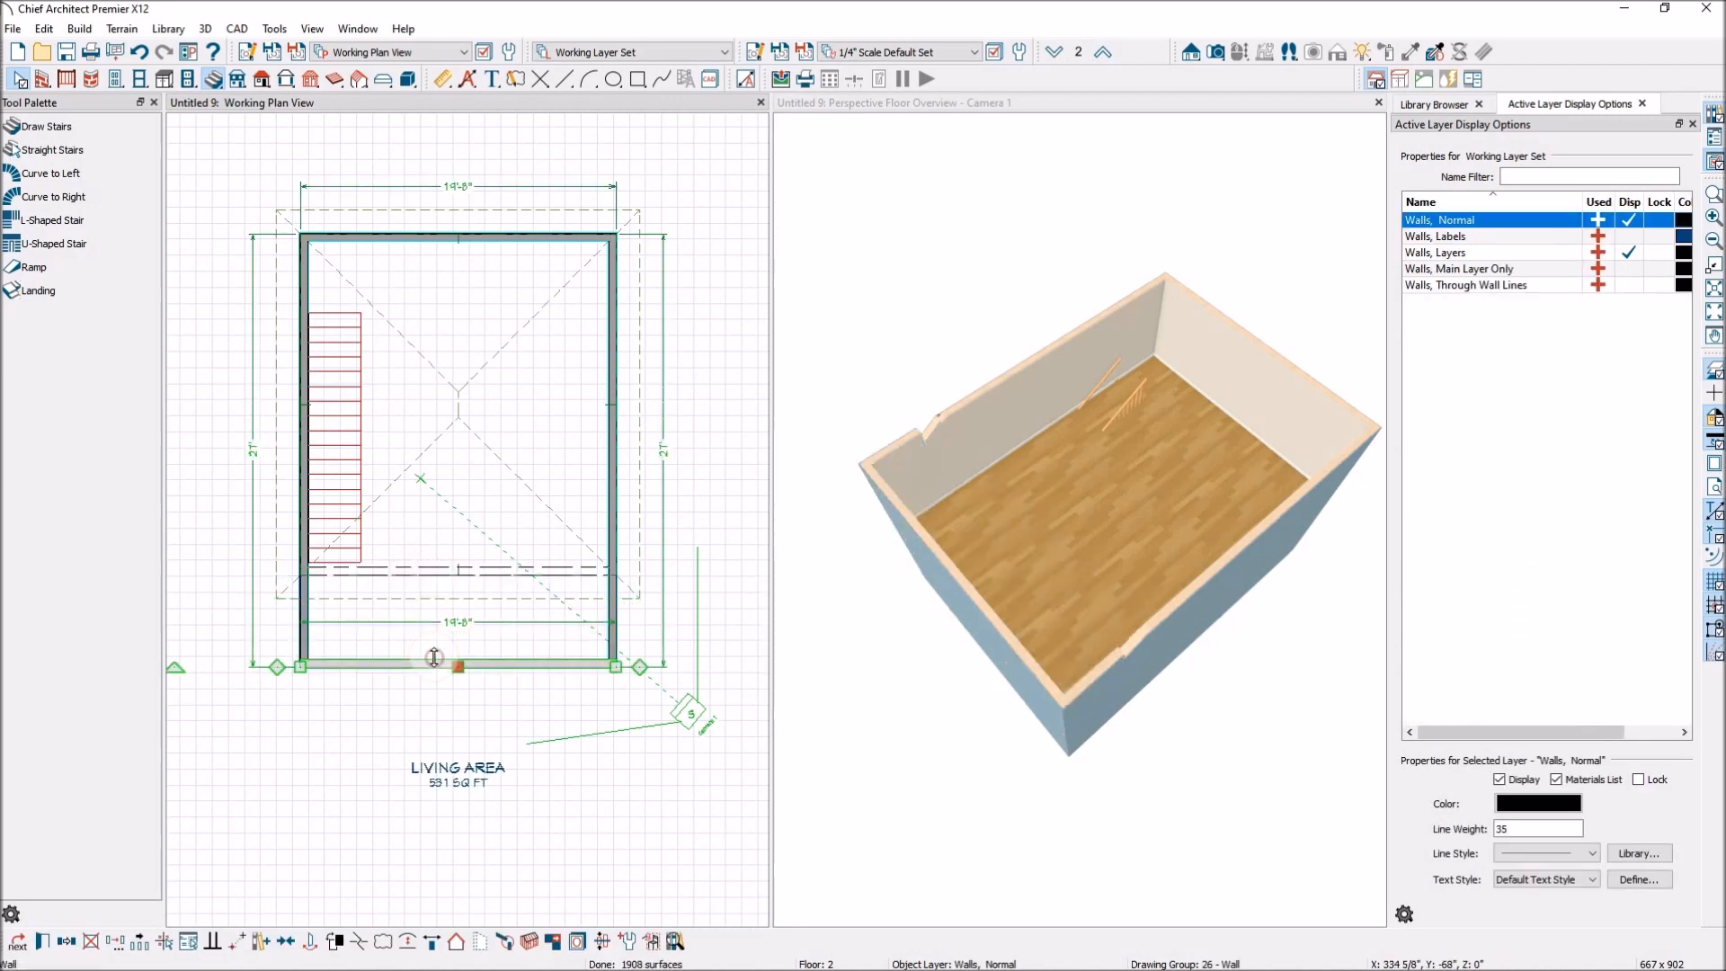
{"action": "scroll", "coordinate": [514, 698], "scroll_direction": "up", "scroll_amount": 2}
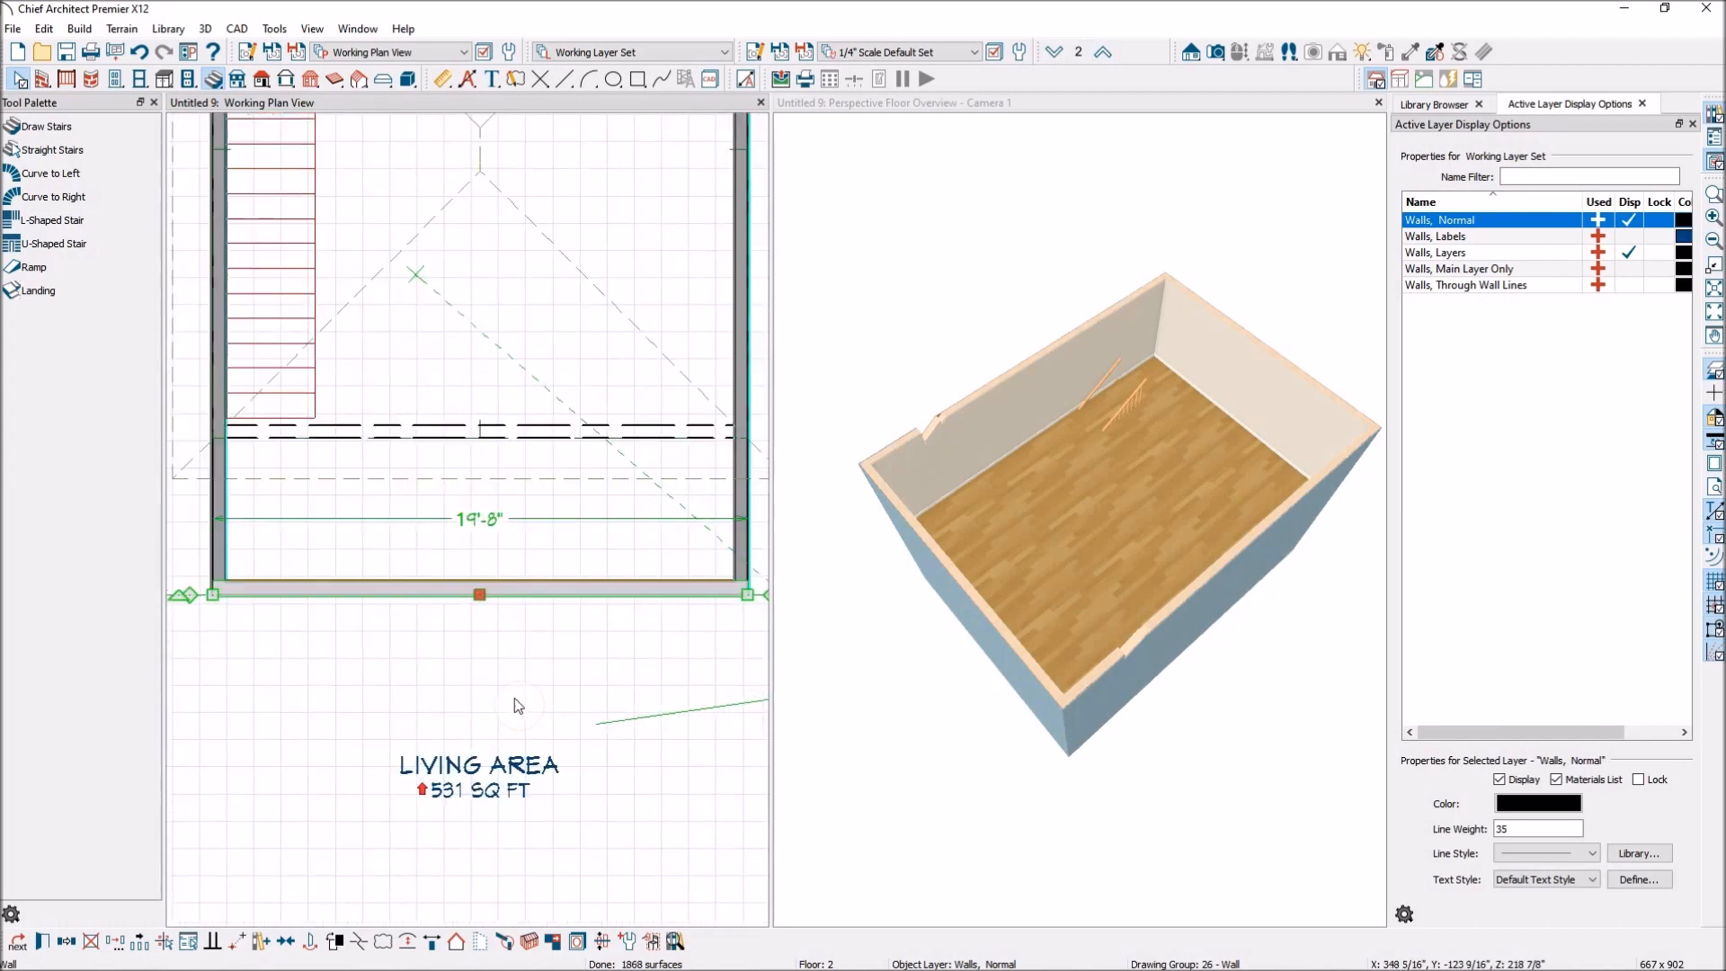
{"action": "scroll", "coordinate": [488, 598], "scroll_direction": "up", "scroll_amount": 2}
Offset the floor 2 front wall slightly inward, nudge it back outward, and snap it into place with Align With Wall Below.
{"action": "left_click_drag", "start_coordinate": [459, 551], "coordinate": [458, 539]}
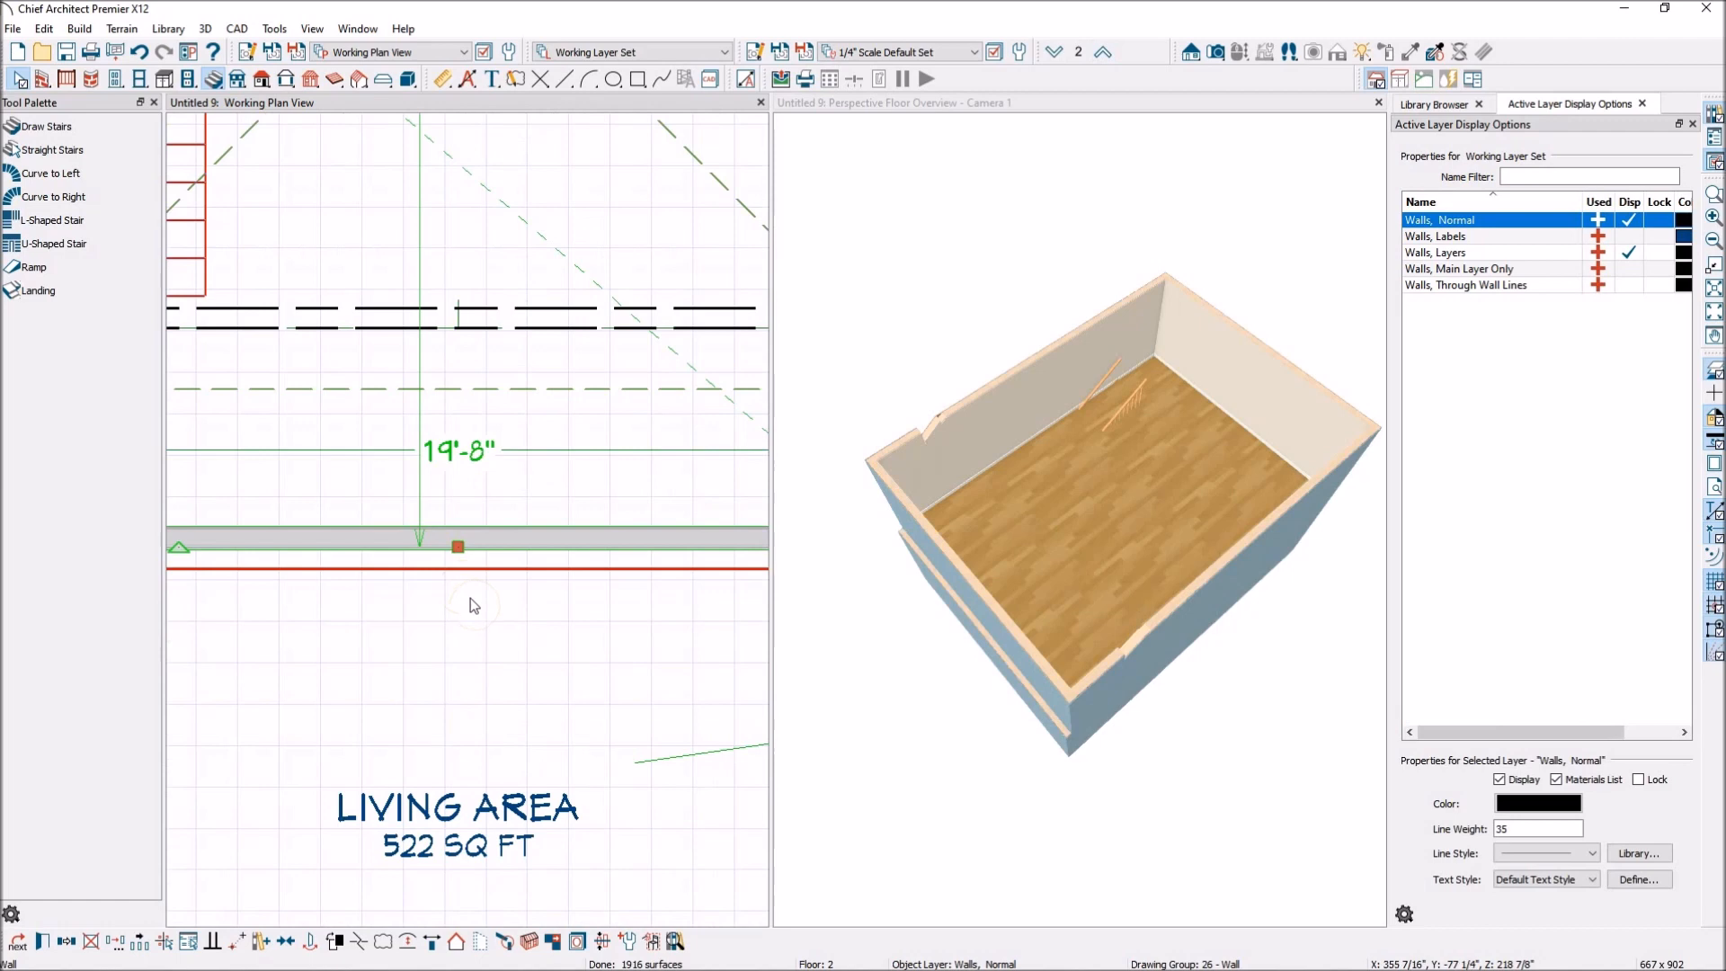
{"action": "key", "text": "Down"}
{"action": "key", "text": "Down"}
{"action": "key", "text": "Down"}
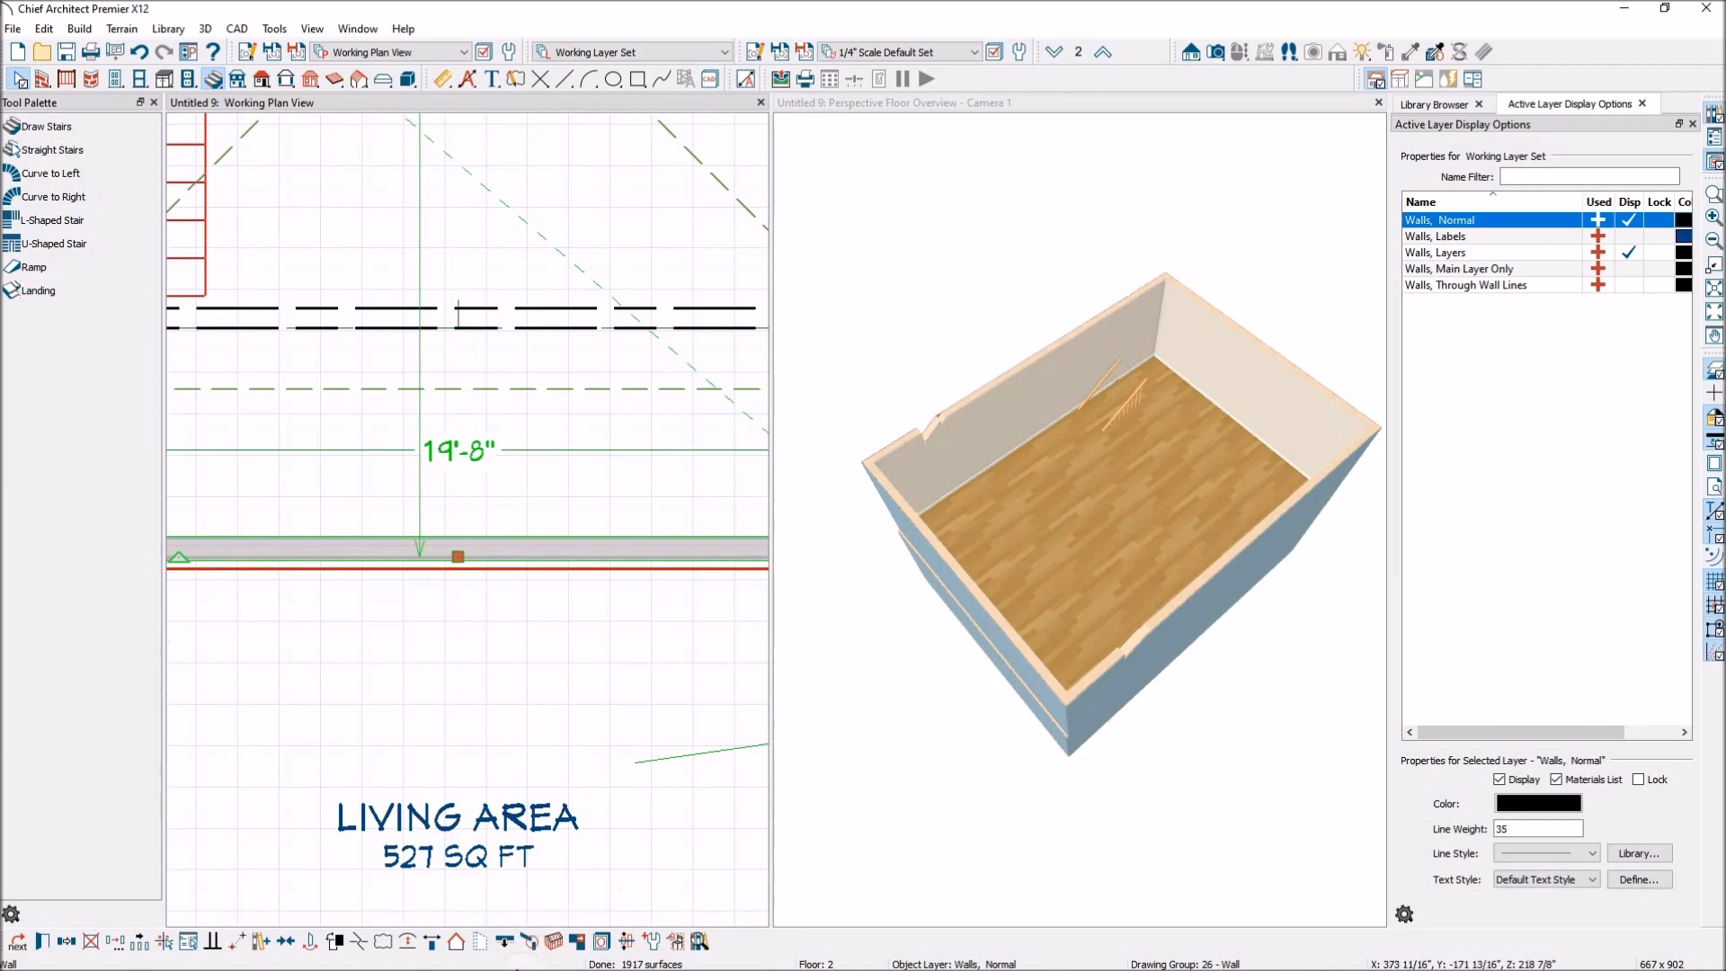
{"action": "left_click", "coordinate": [504, 946]}
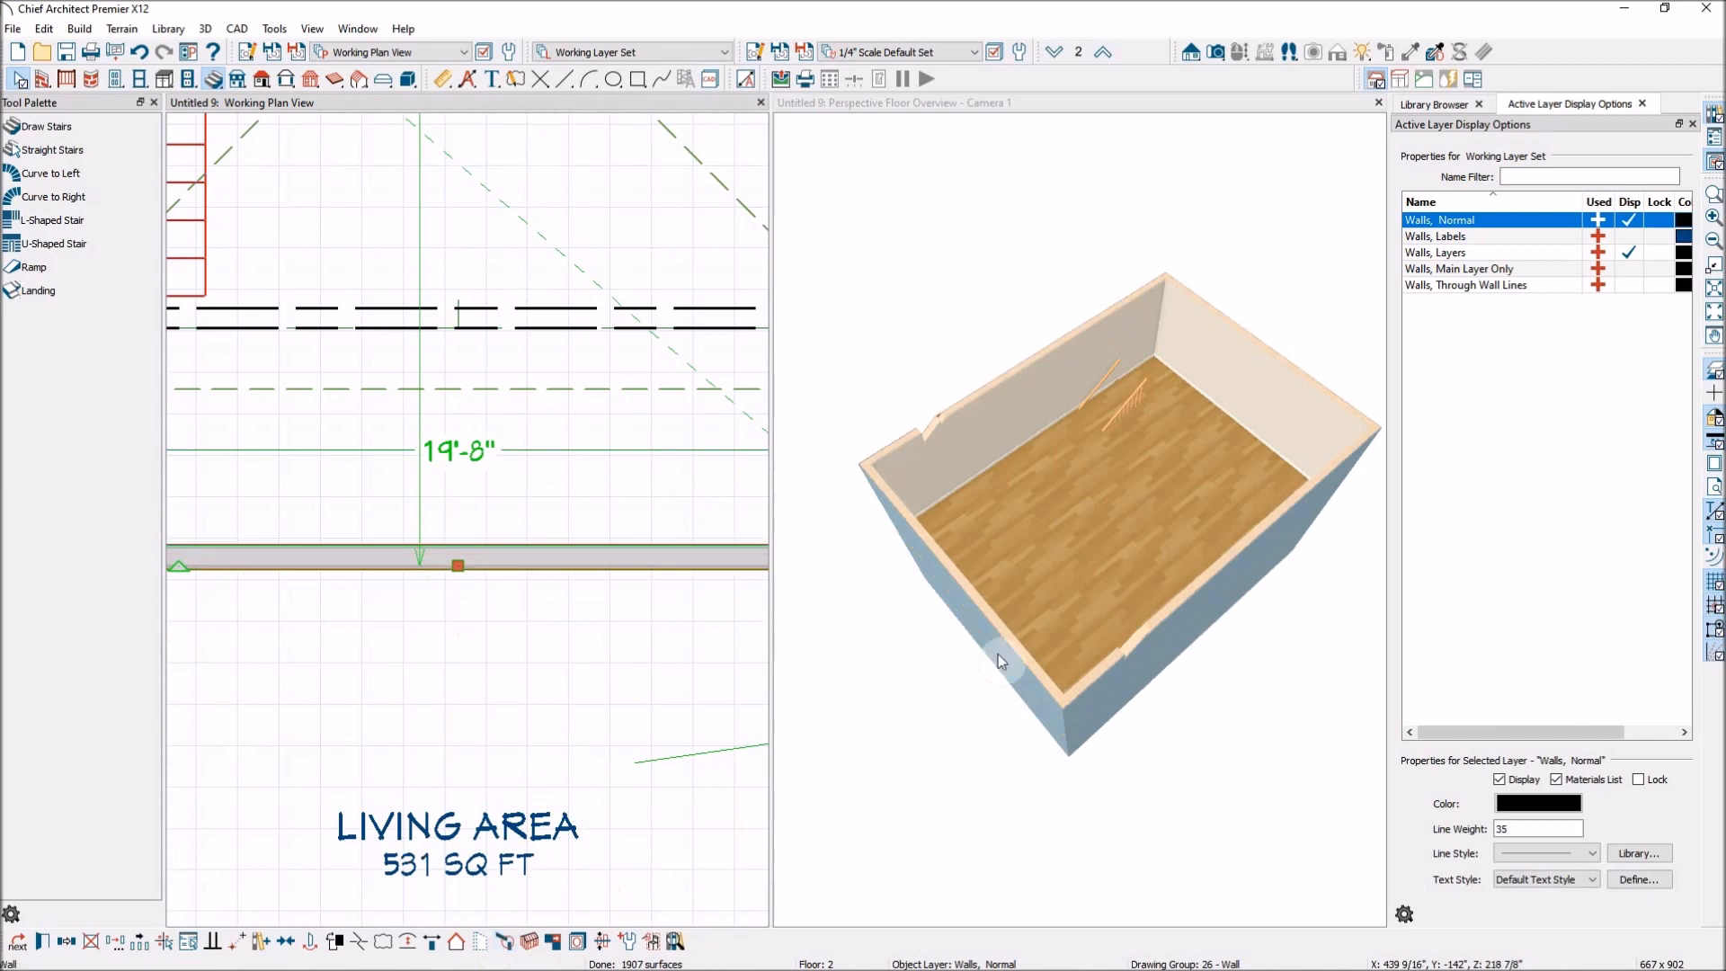
{"action": "scroll", "coordinate": [548, 558], "scroll_direction": "down", "scroll_amount": 6}
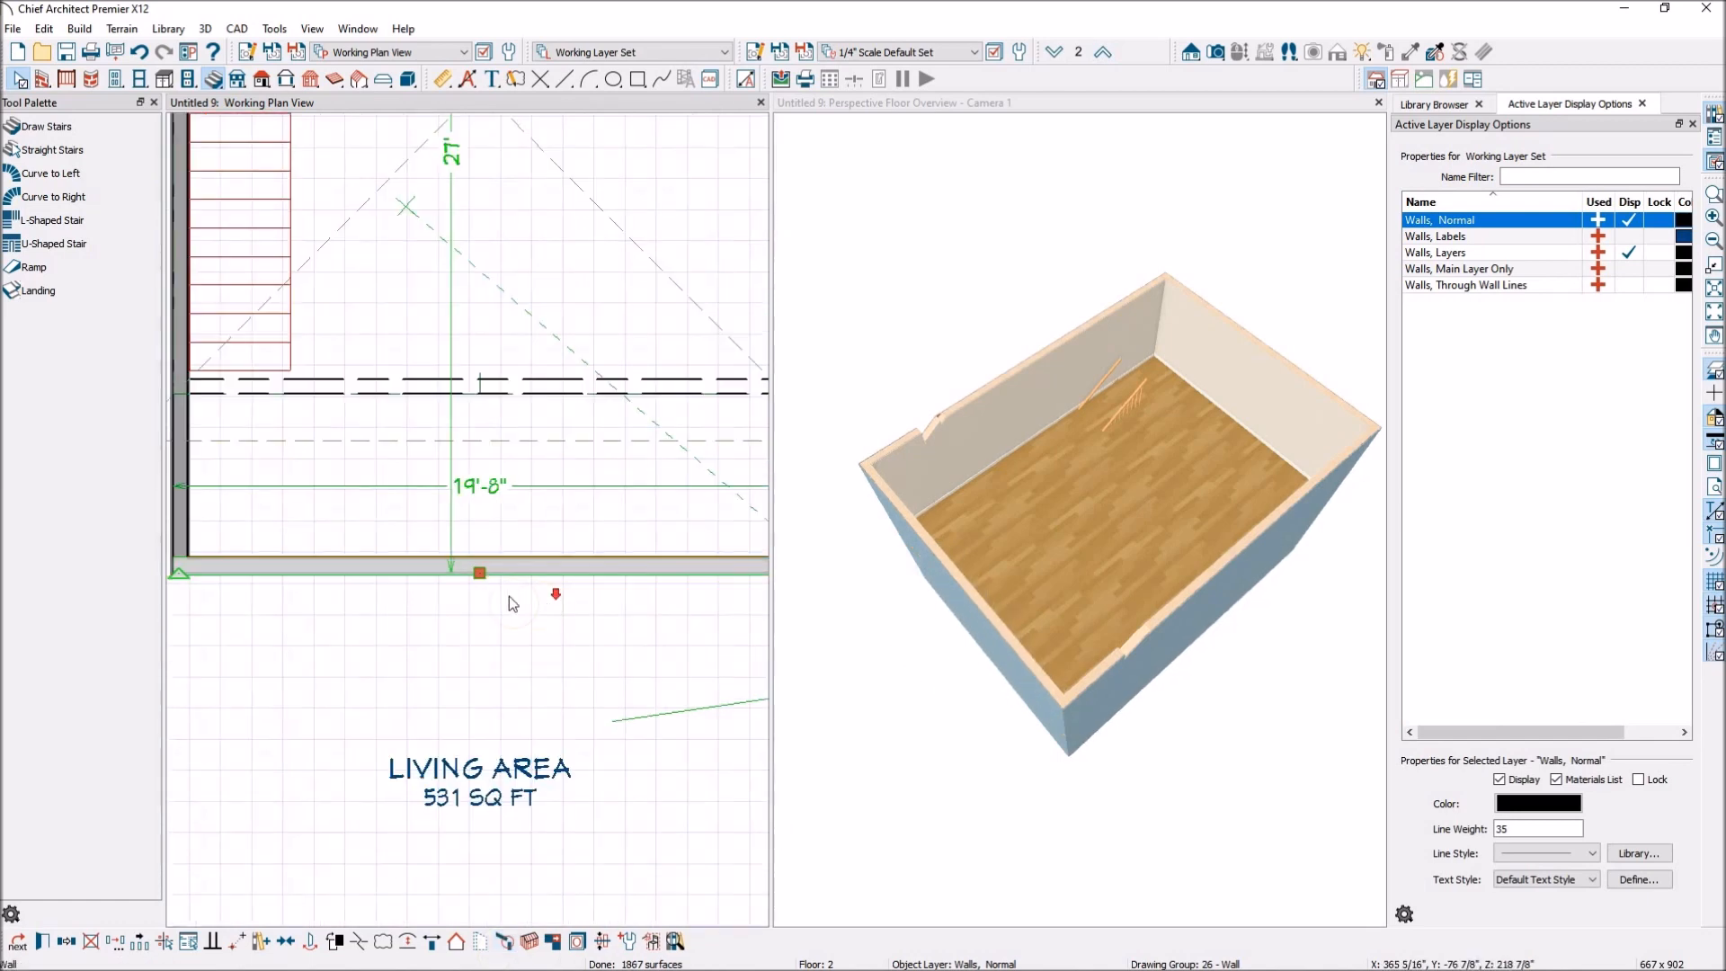
{"action": "left_click", "coordinate": [606, 433]}
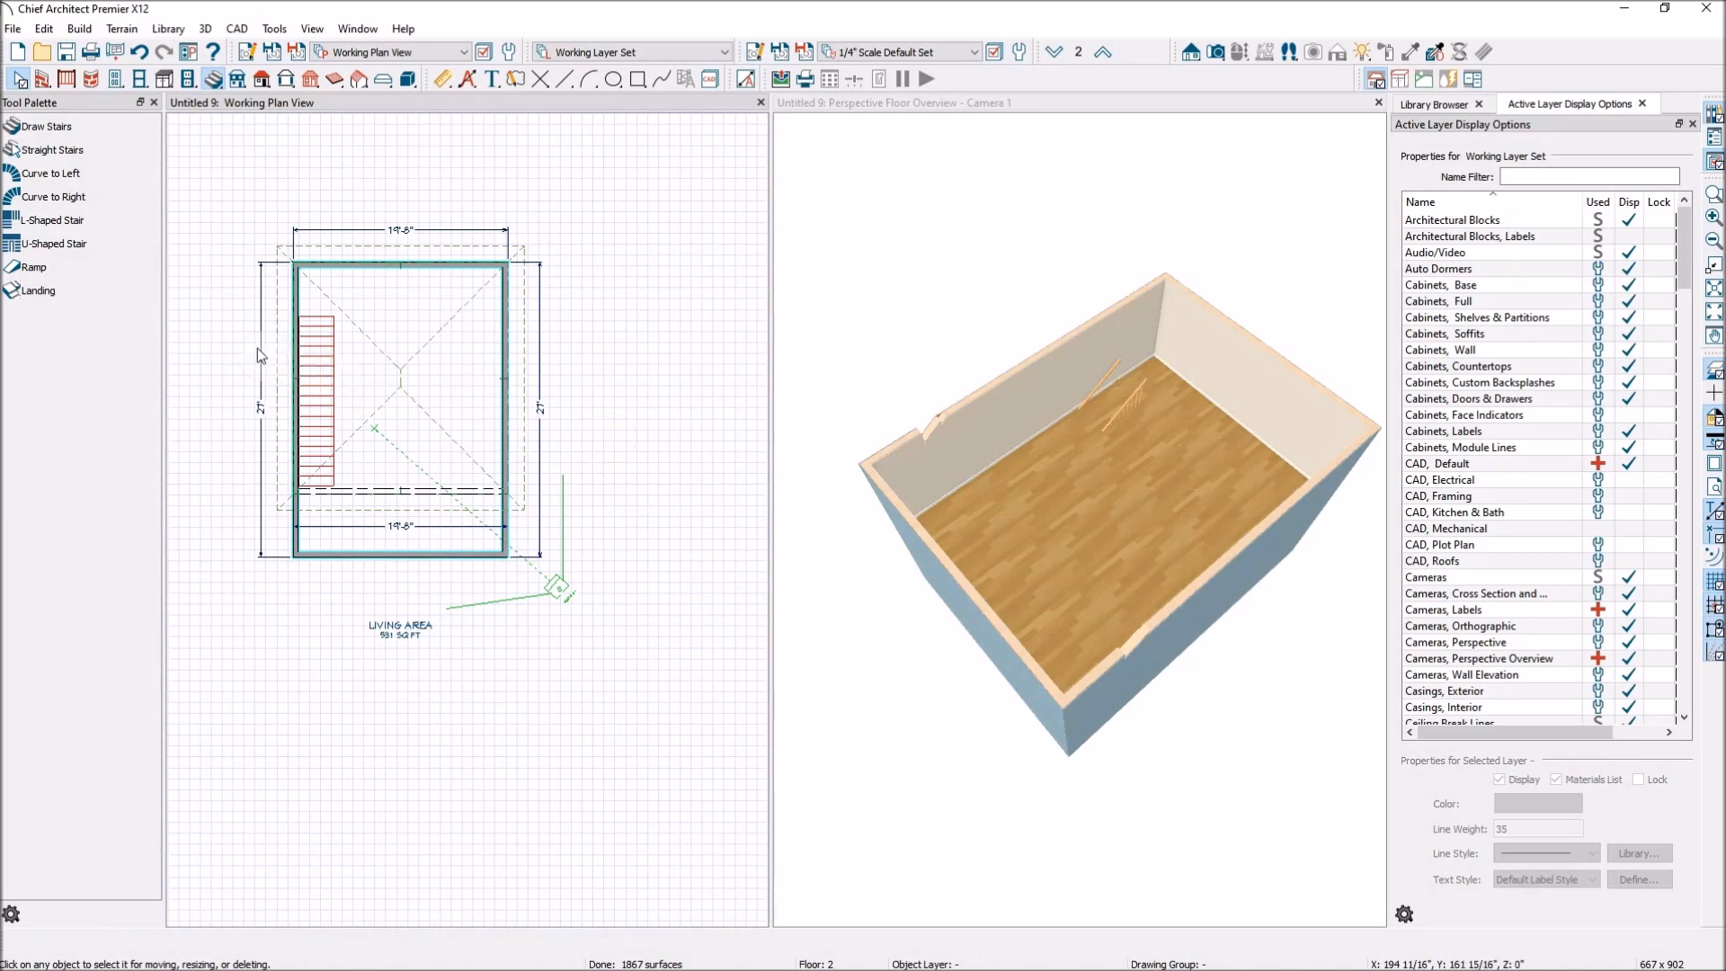
Turn off display of the Roofs, Baselines layer, using the front roof baseline in the floor 2 plan.
{"action": "scroll", "coordinate": [259, 351], "scroll_direction": "up", "scroll_amount": 2}
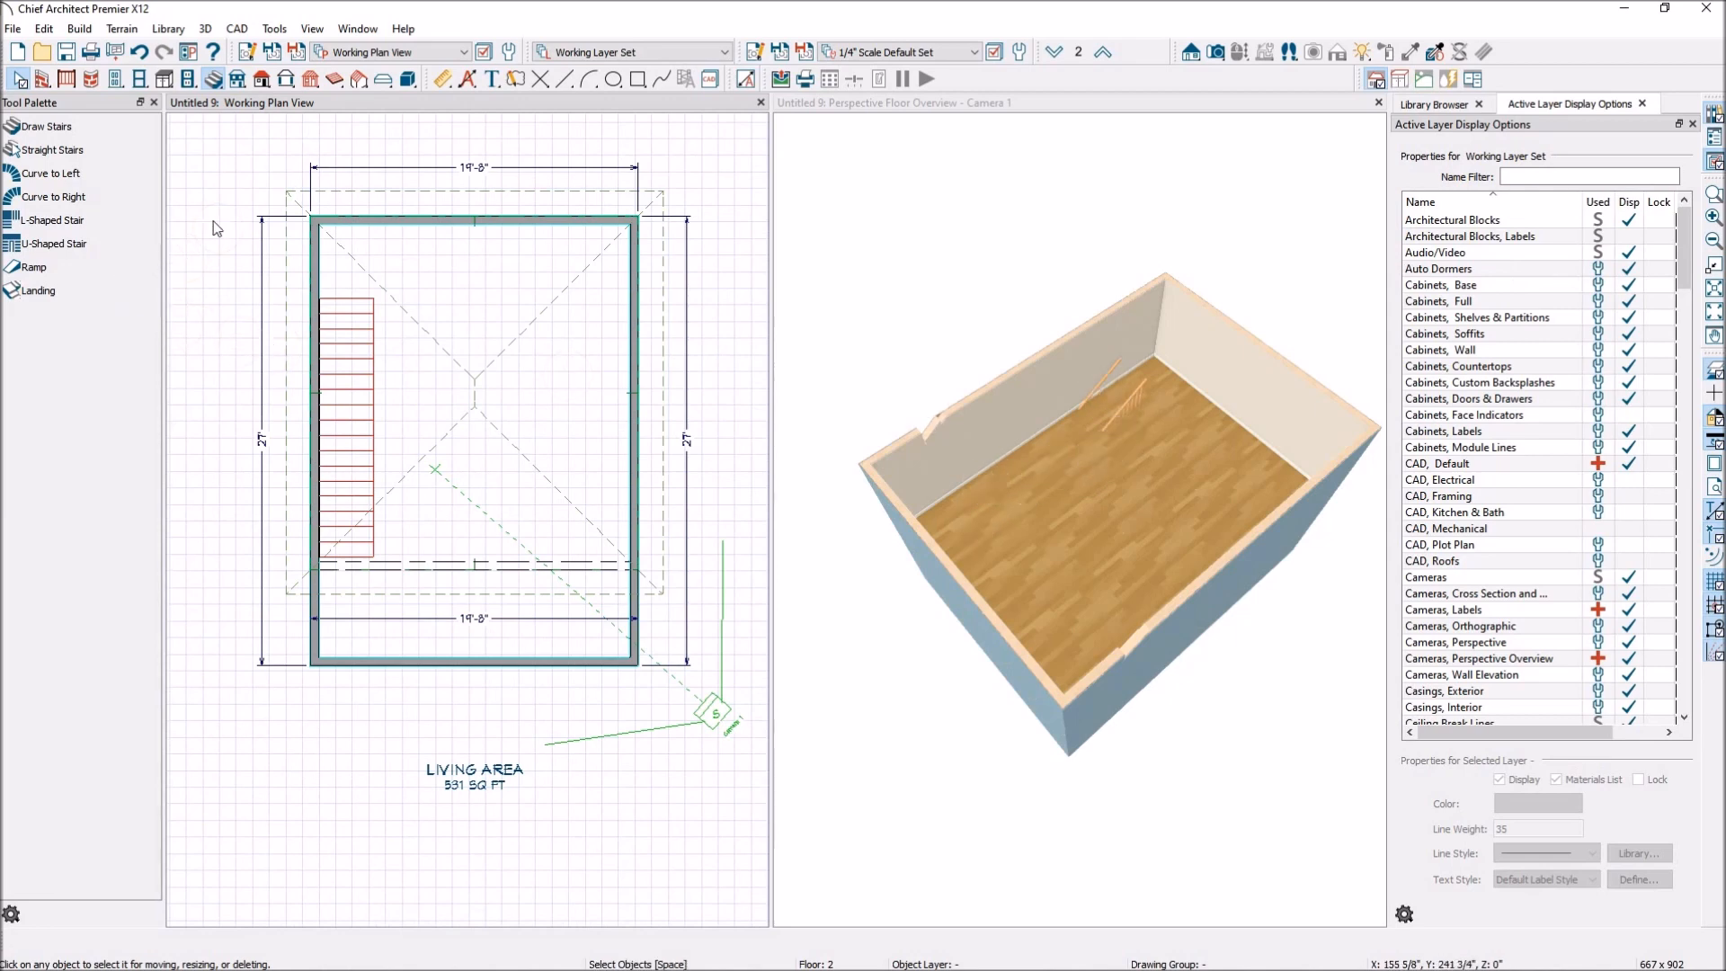
{"action": "left_click", "coordinate": [441, 566]}
{"action": "scroll", "coordinate": [458, 569], "scroll_direction": "up", "scroll_amount": 4}
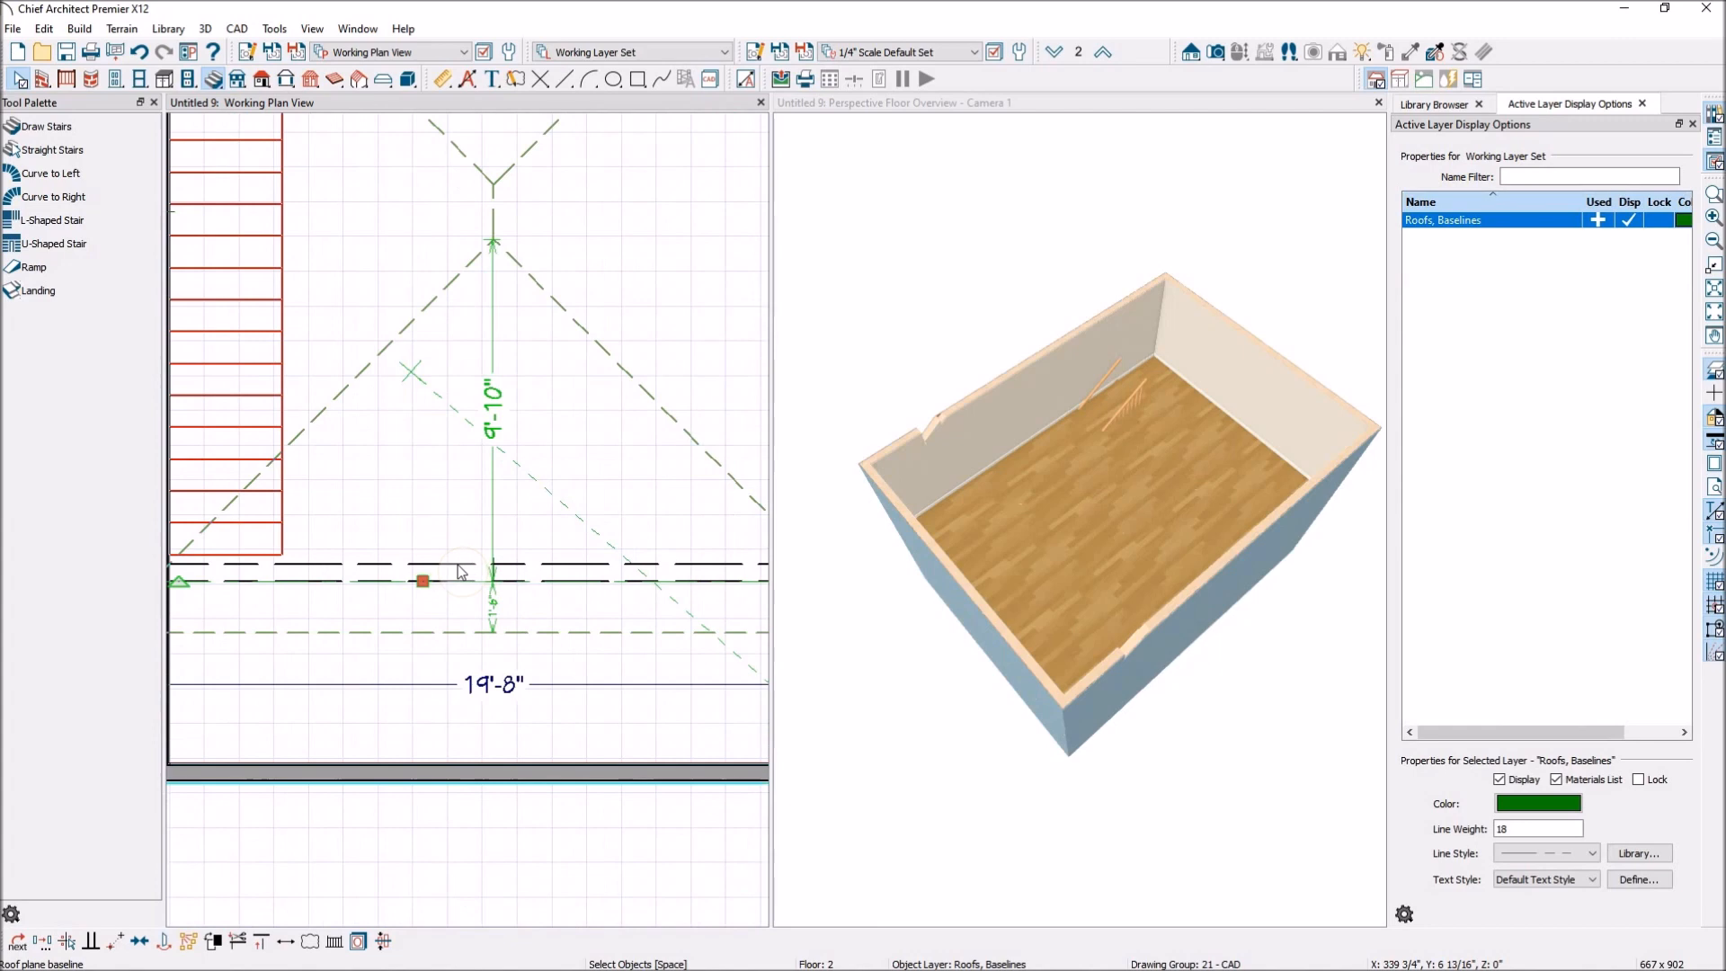
{"action": "scroll", "coordinate": [461, 571], "scroll_direction": "down", "scroll_amount": 1}
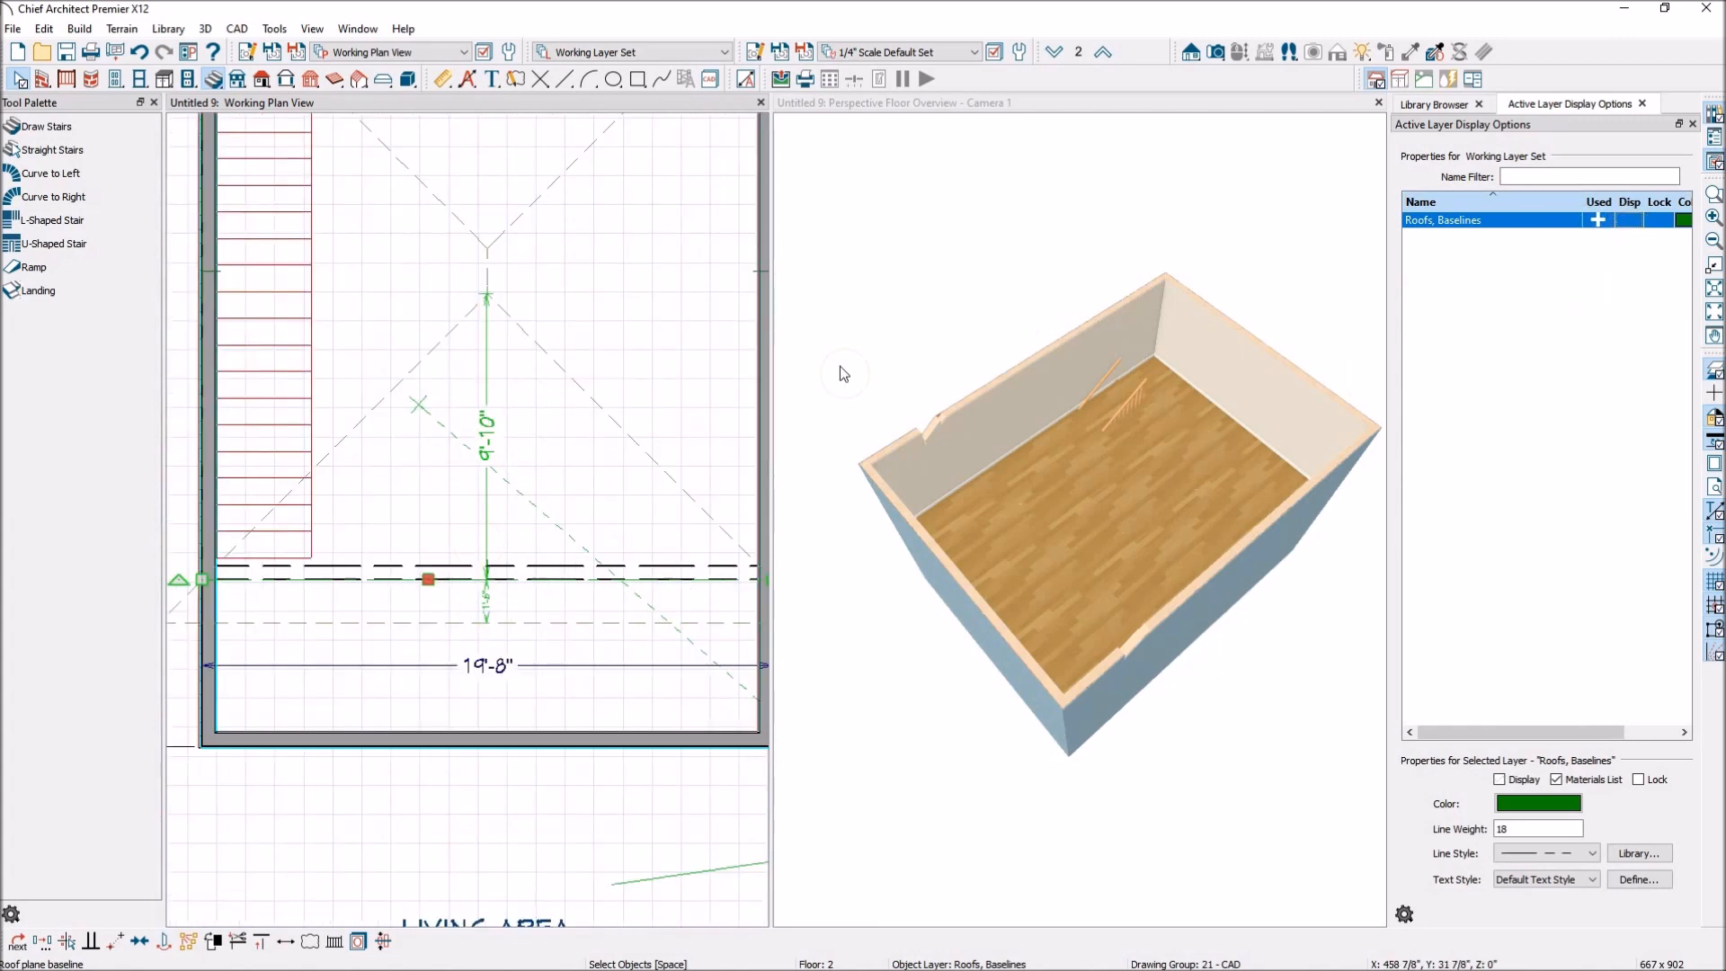
{"action": "left_click", "coordinate": [456, 572]}
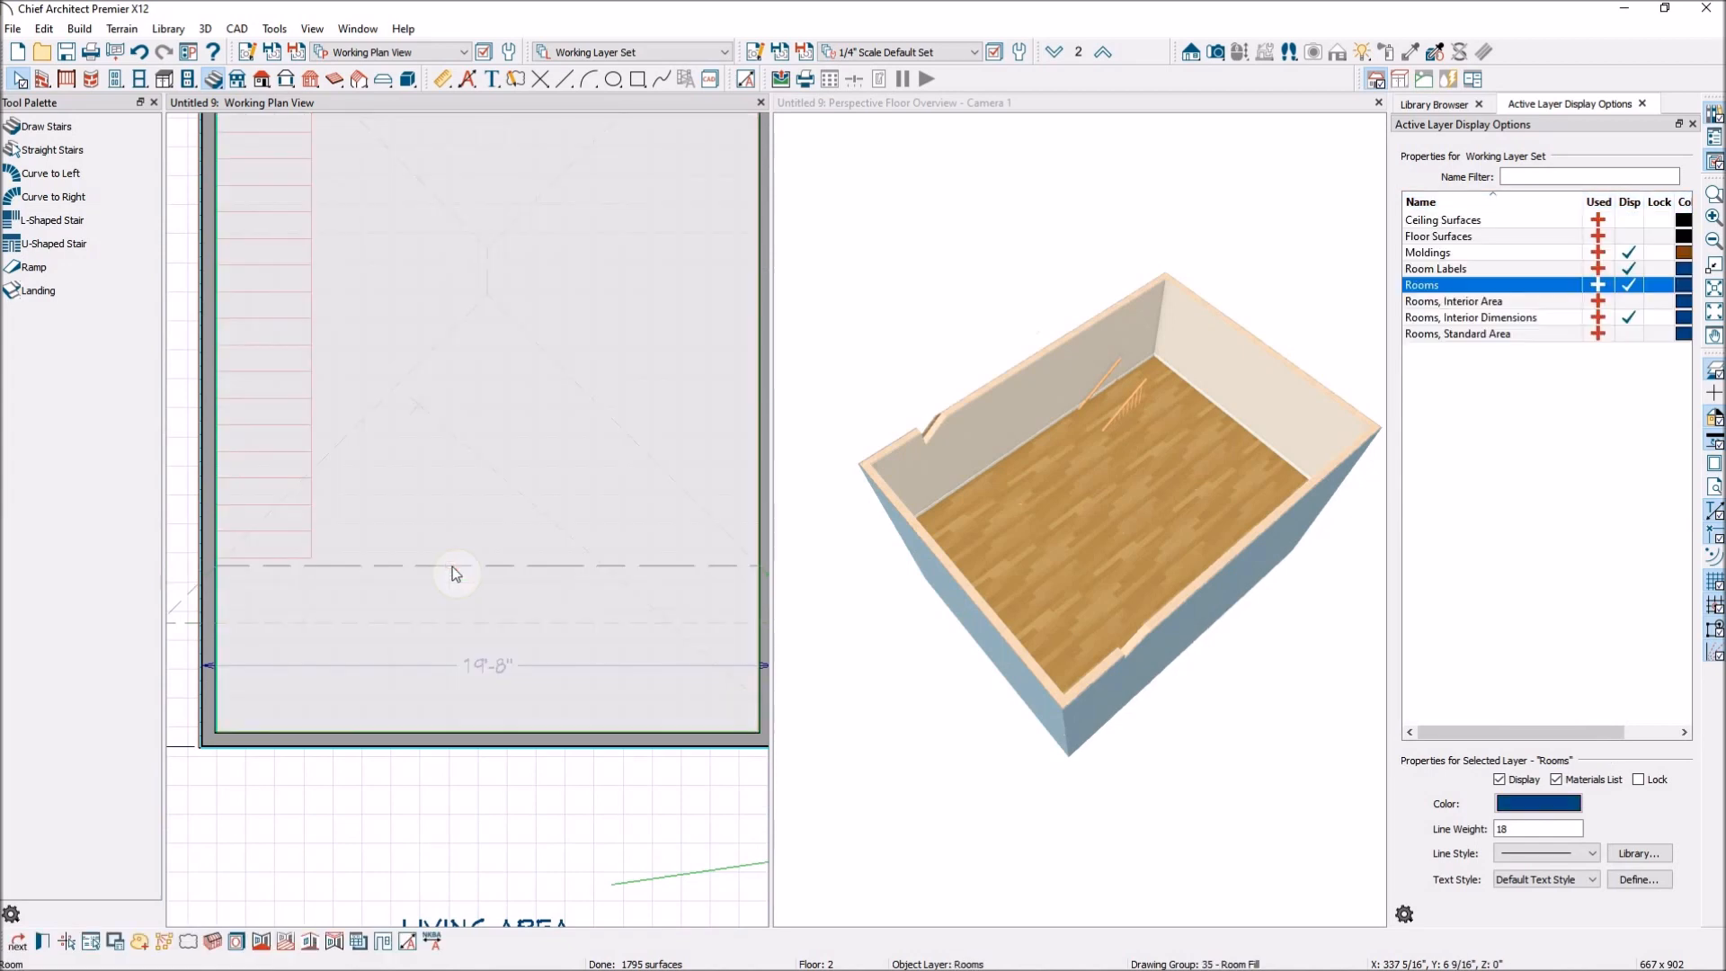
{"action": "left_click", "coordinate": [444, 566]}
{"action": "scroll", "coordinate": [546, 641], "scroll_direction": "down", "scroll_amount": 4}
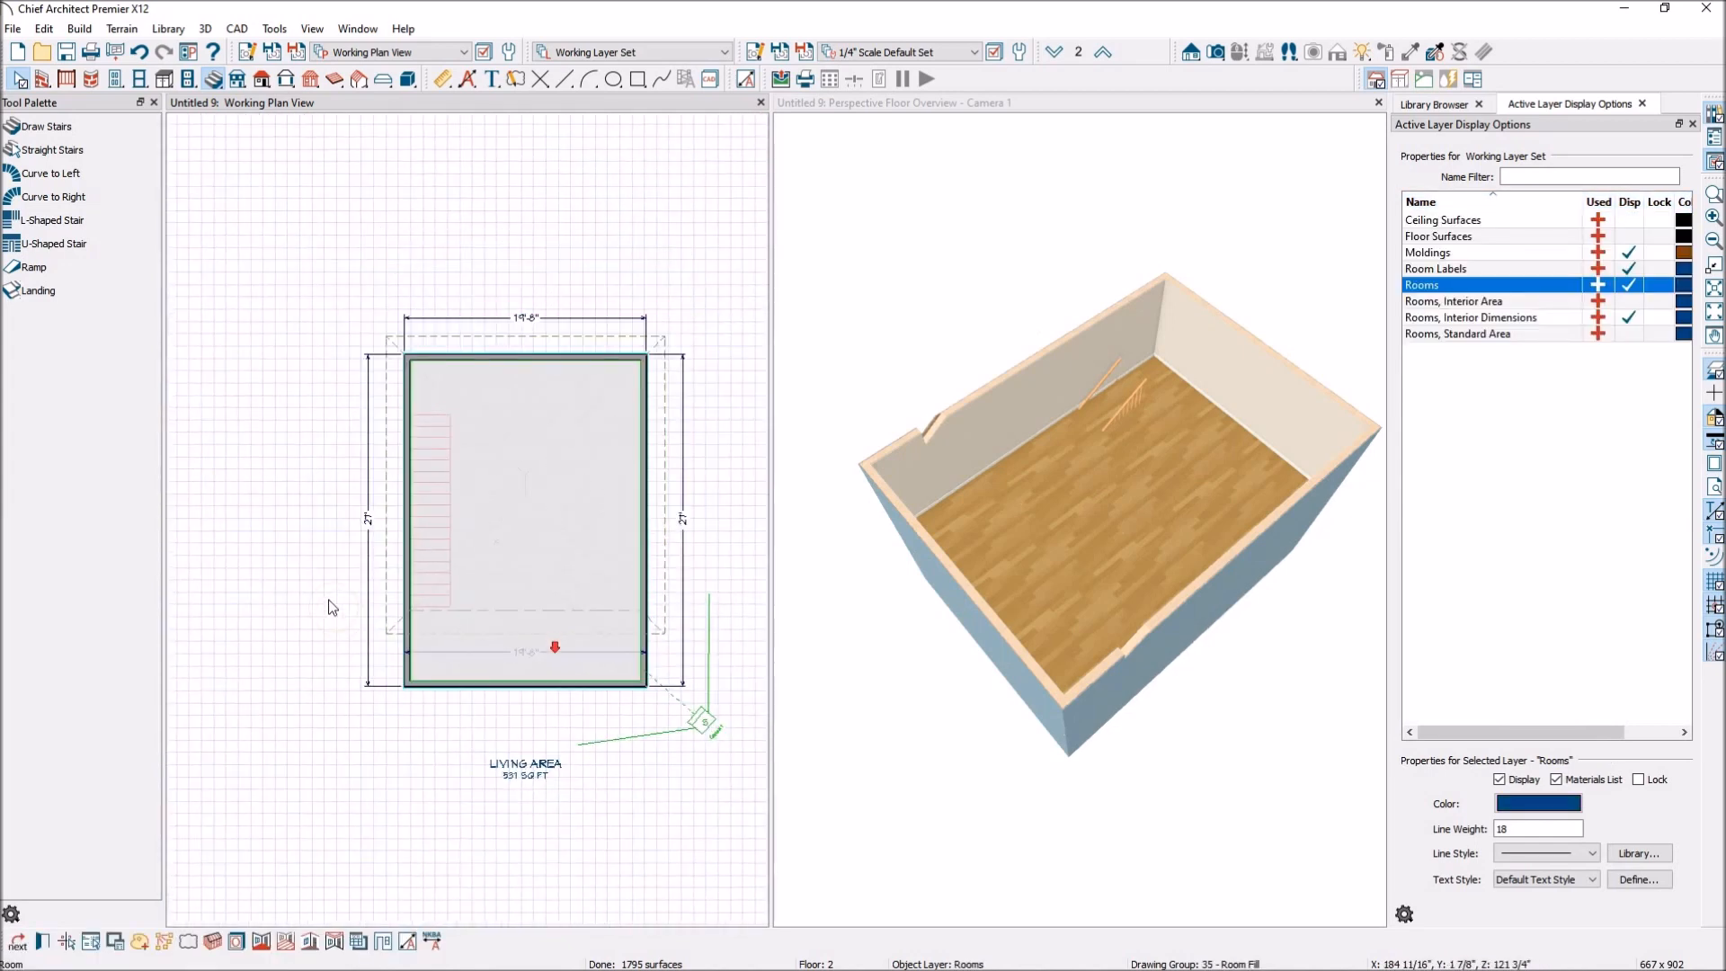
{"action": "left_click", "coordinate": [294, 578]}
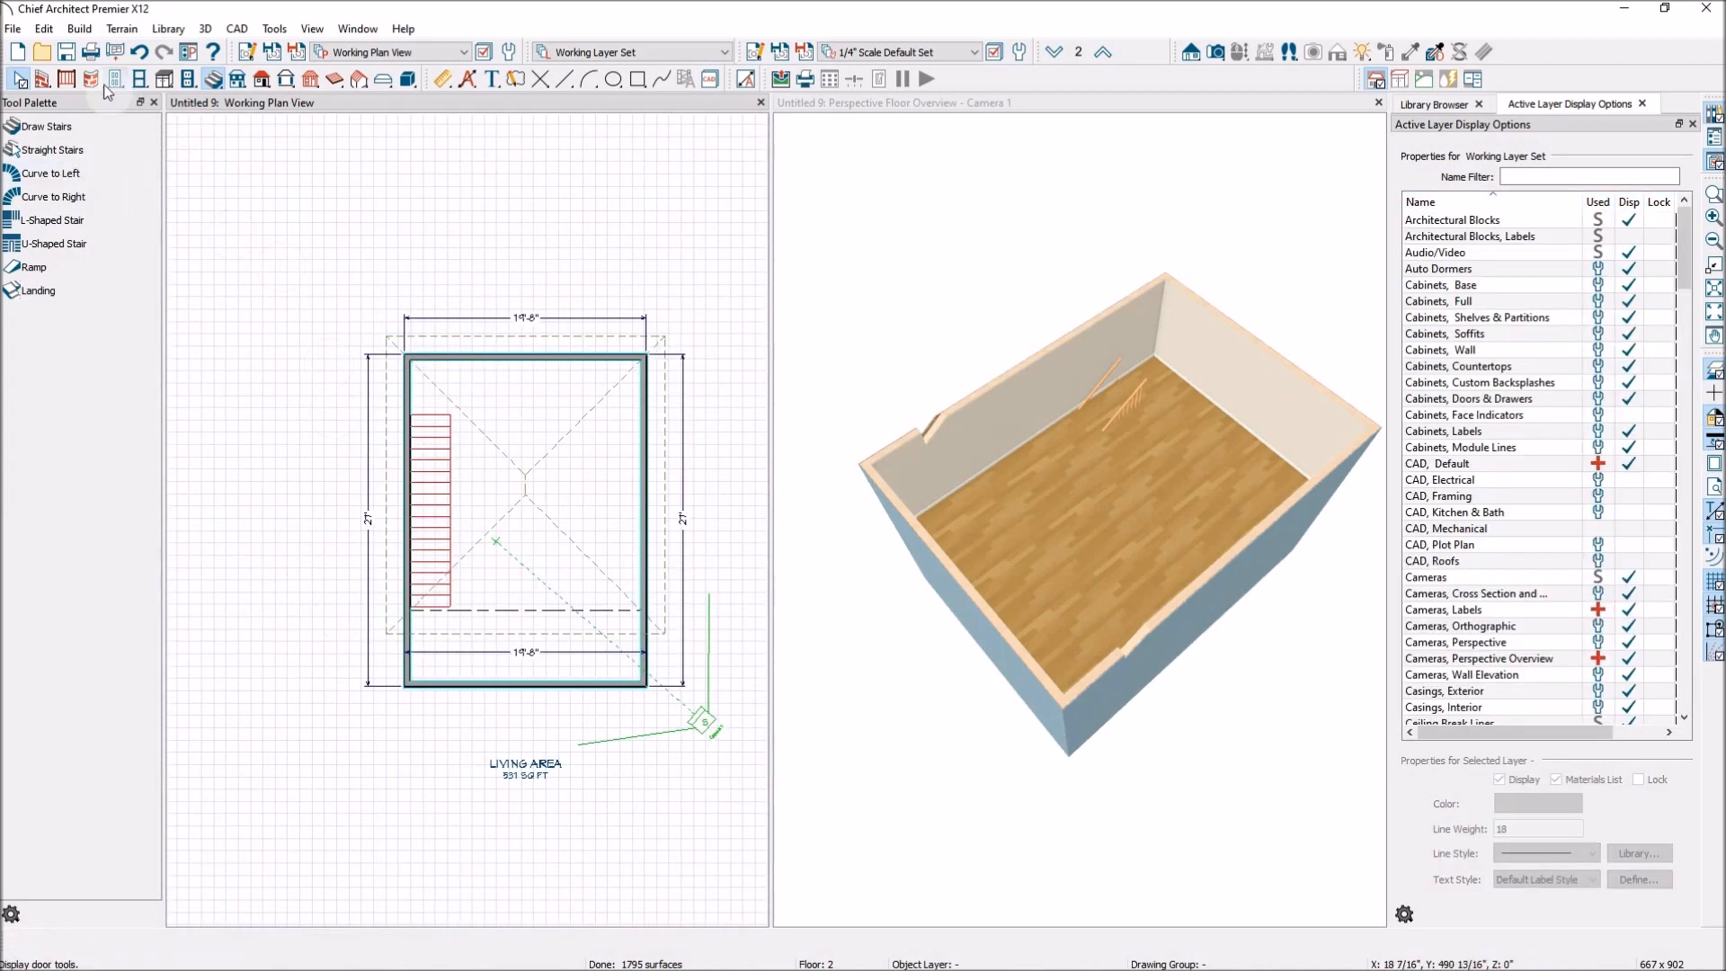
Draw straight interior walls around the open sides of the stairs on floor 2 to enclose the stairwell.
{"action": "left_click", "coordinate": [41, 82]}
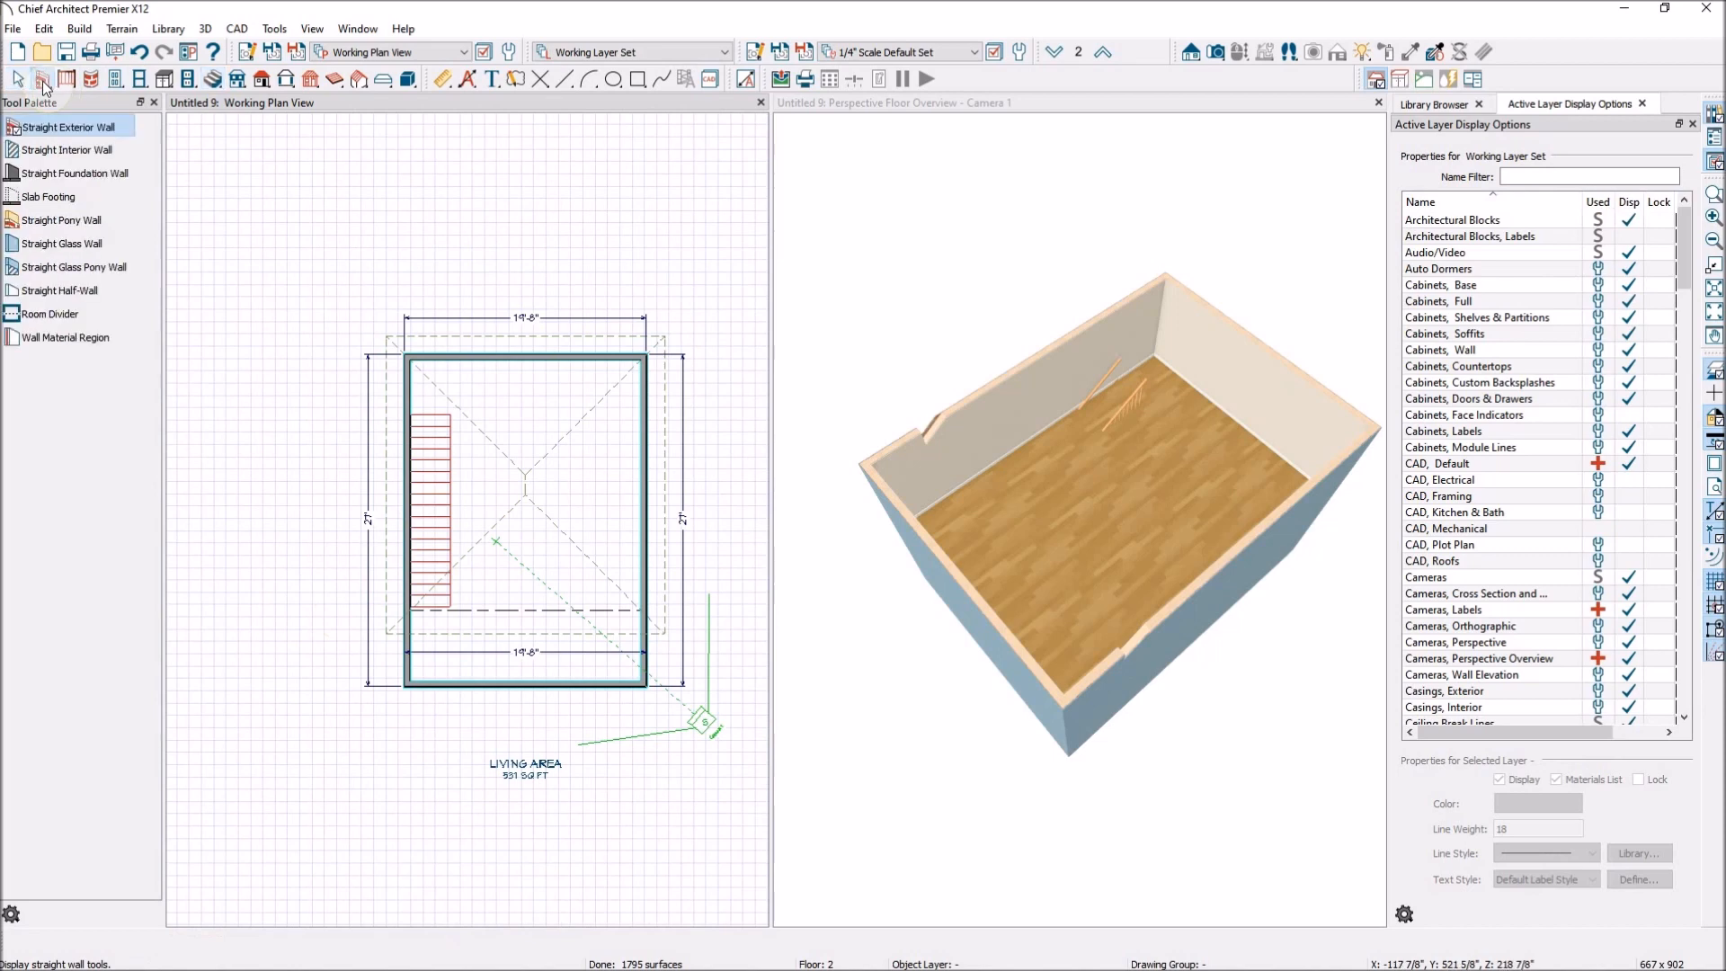
{"action": "left_click", "coordinate": [70, 150]}
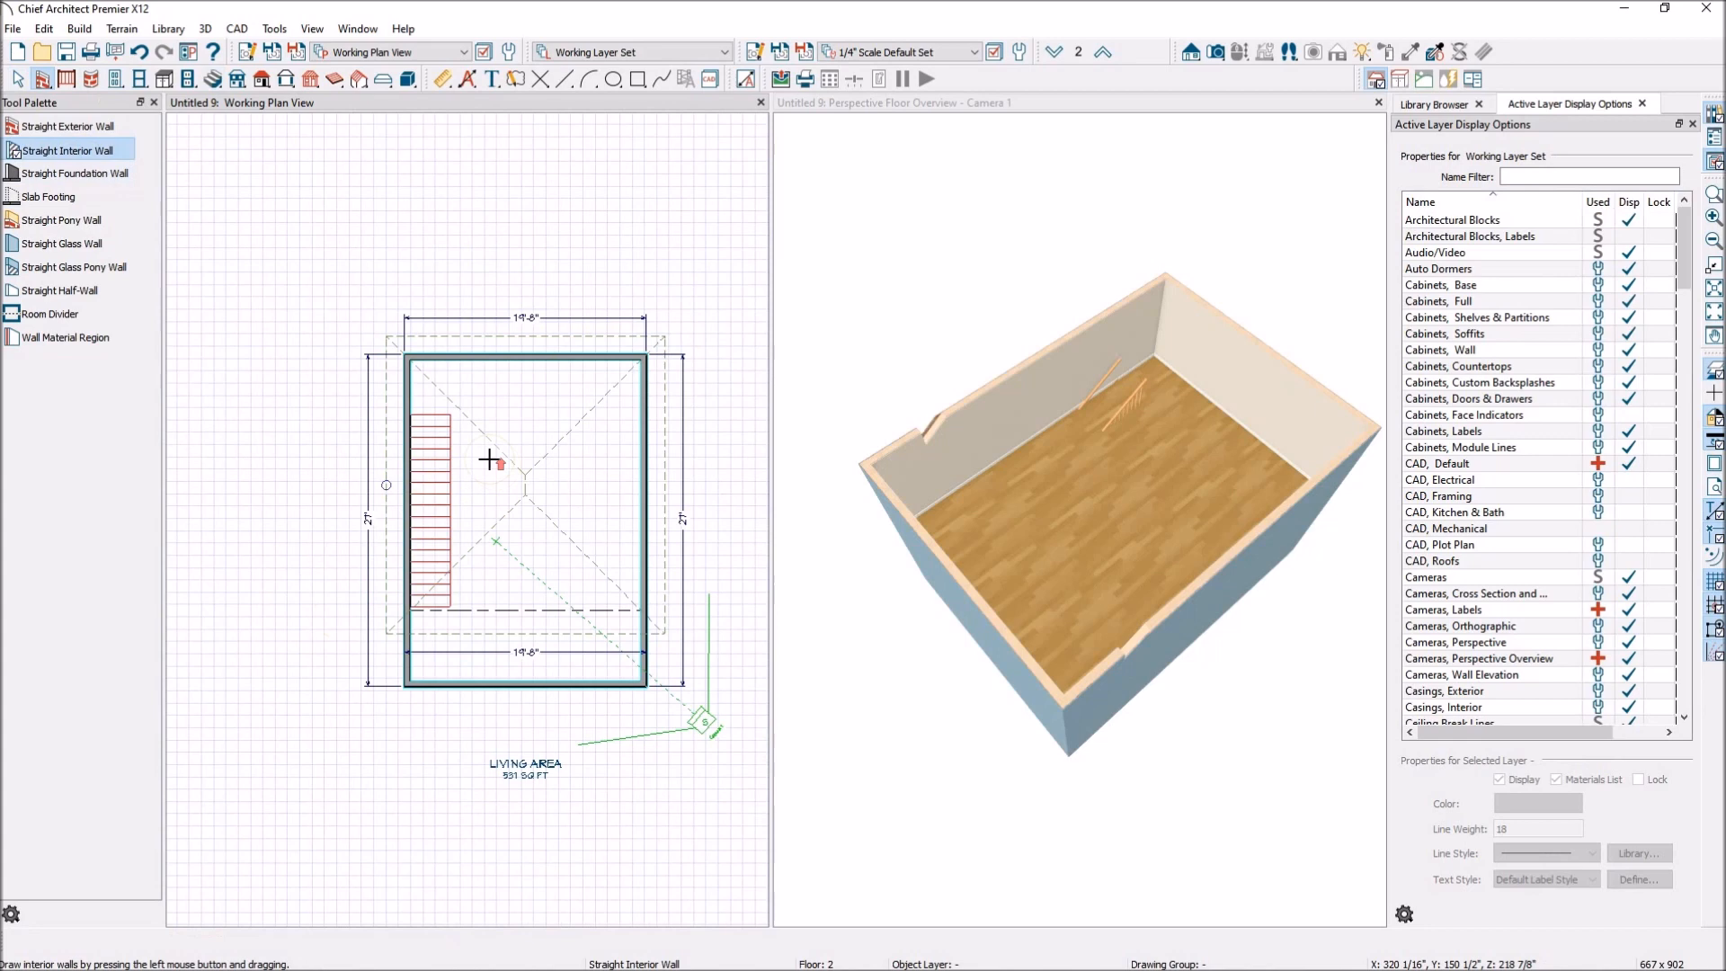
{"action": "scroll", "coordinate": [488, 459], "scroll_direction": "up", "scroll_amount": 1}
{"action": "mouse_move", "coordinate": [383, 398]}
{"action": "left_mouse_down"}
{"action": "mouse_move", "coordinate": [436, 398]}
{"action": "mouse_move", "coordinate": [448, 664]}
{"action": "mouse_move", "coordinate": [381, 665]}
{"action": "left_mouse_up"}
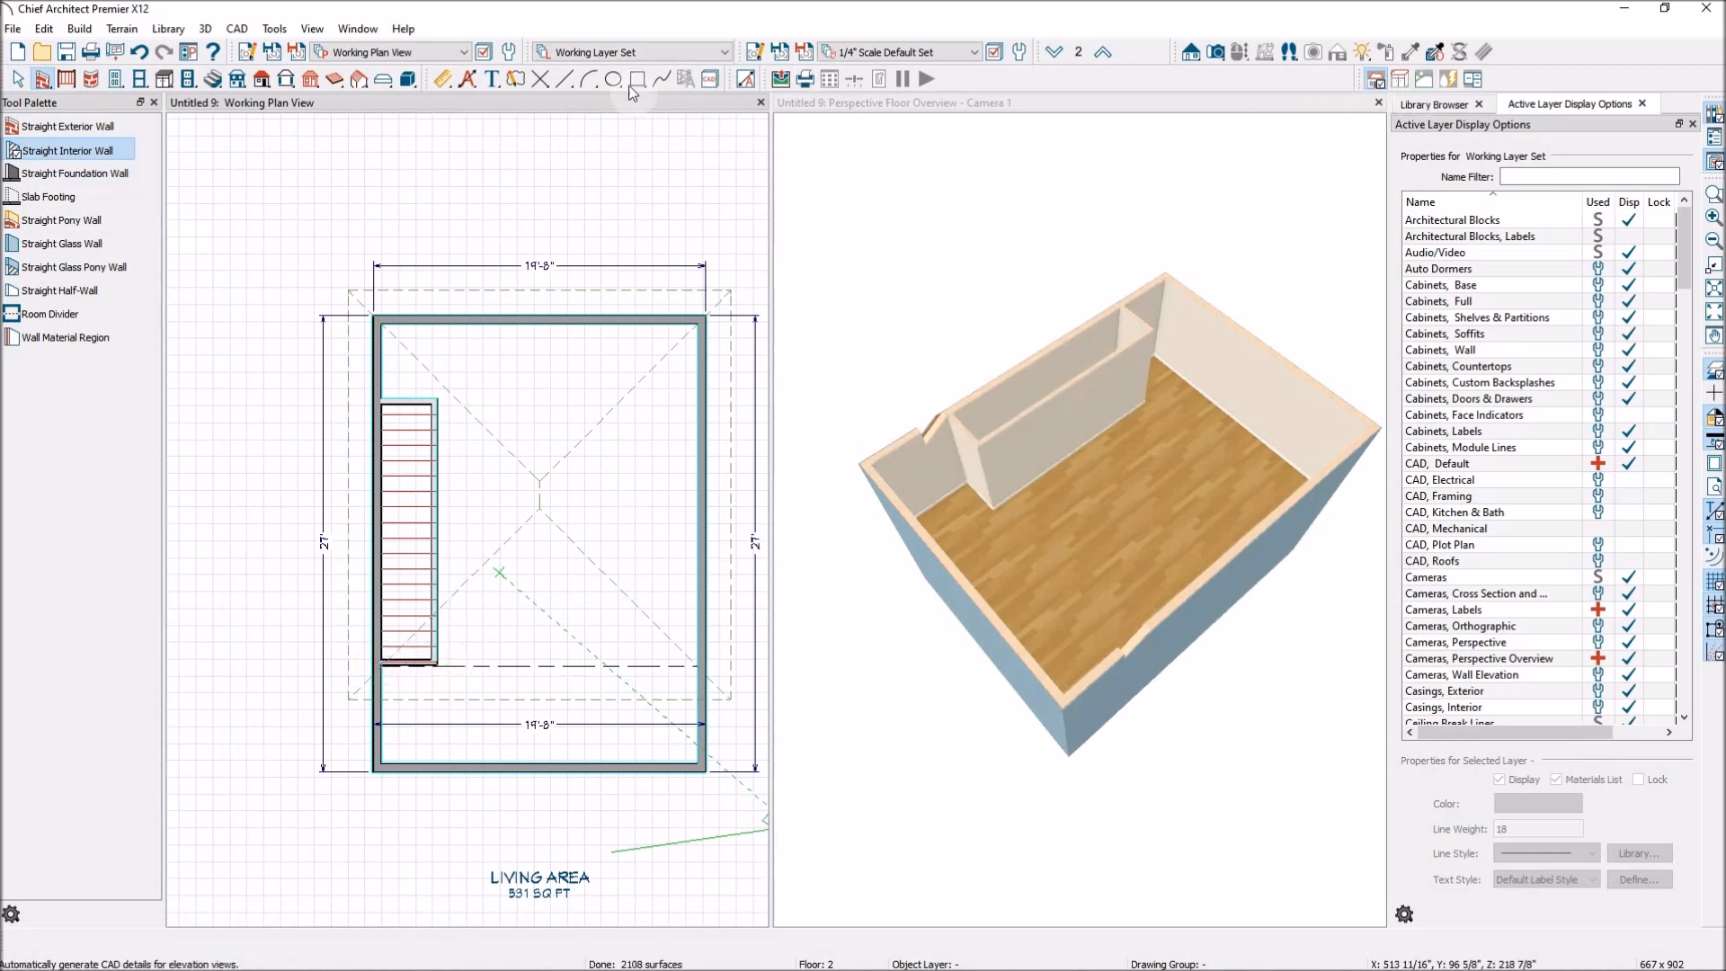
{"action": "left_click", "coordinate": [1236, 53]}
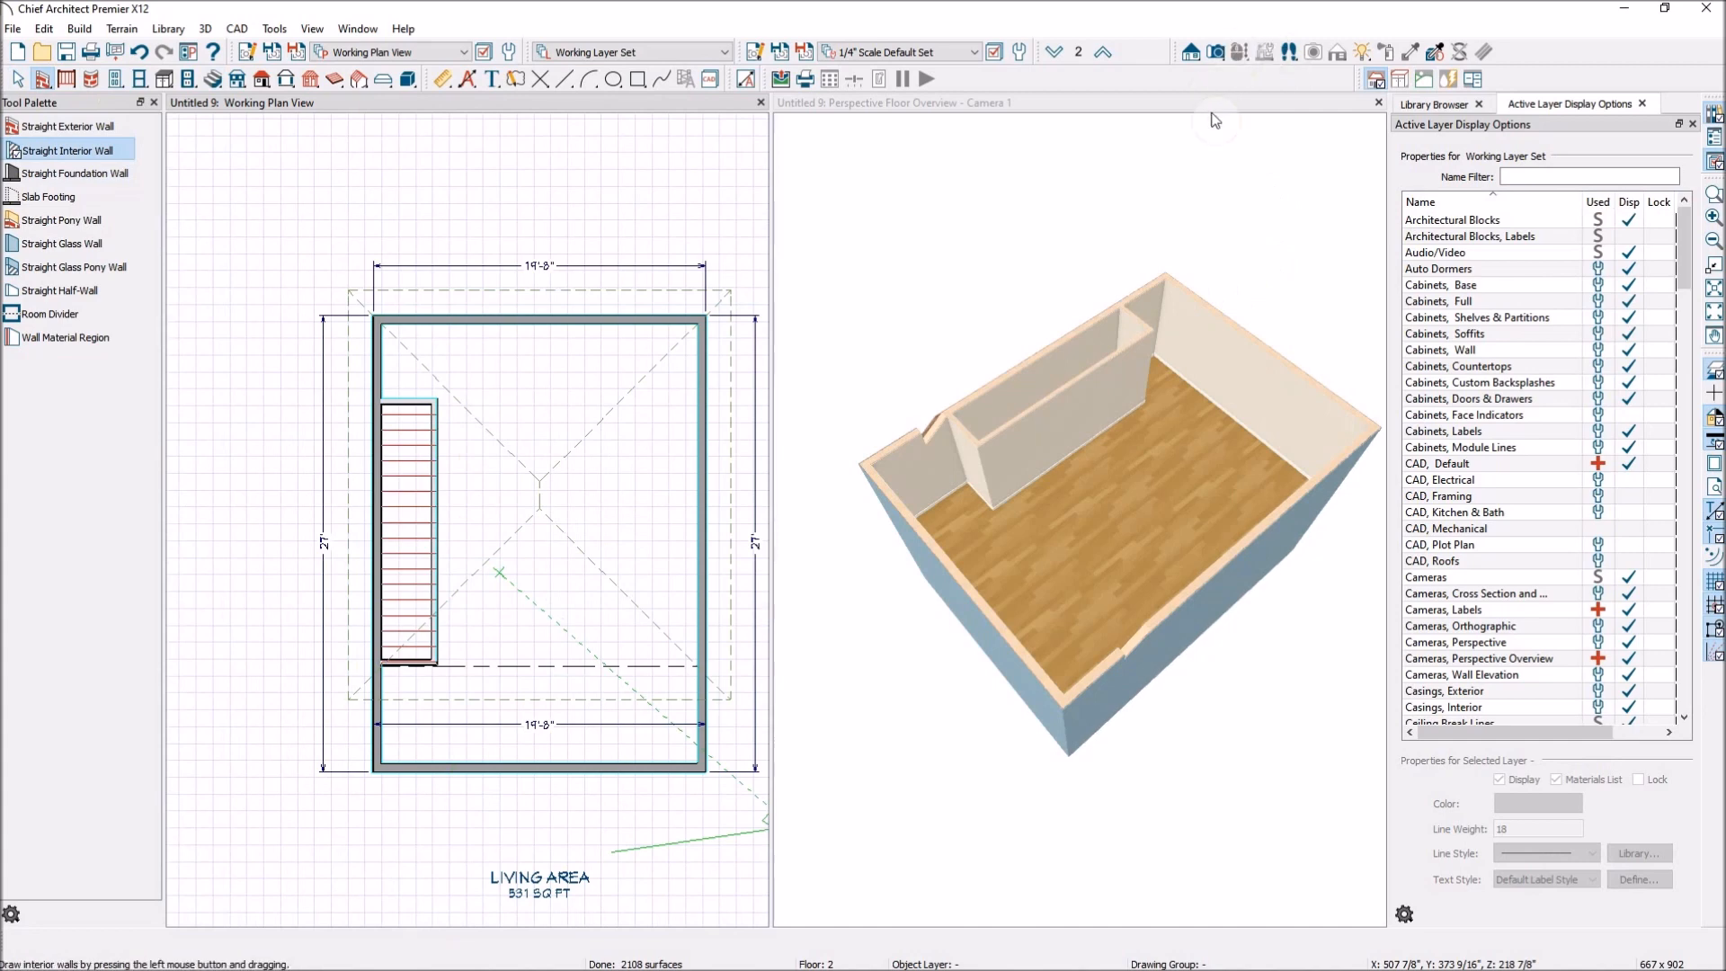
{"action": "left_click_drag", "start_coordinate": [1078, 197], "coordinate": [1125, 351]}
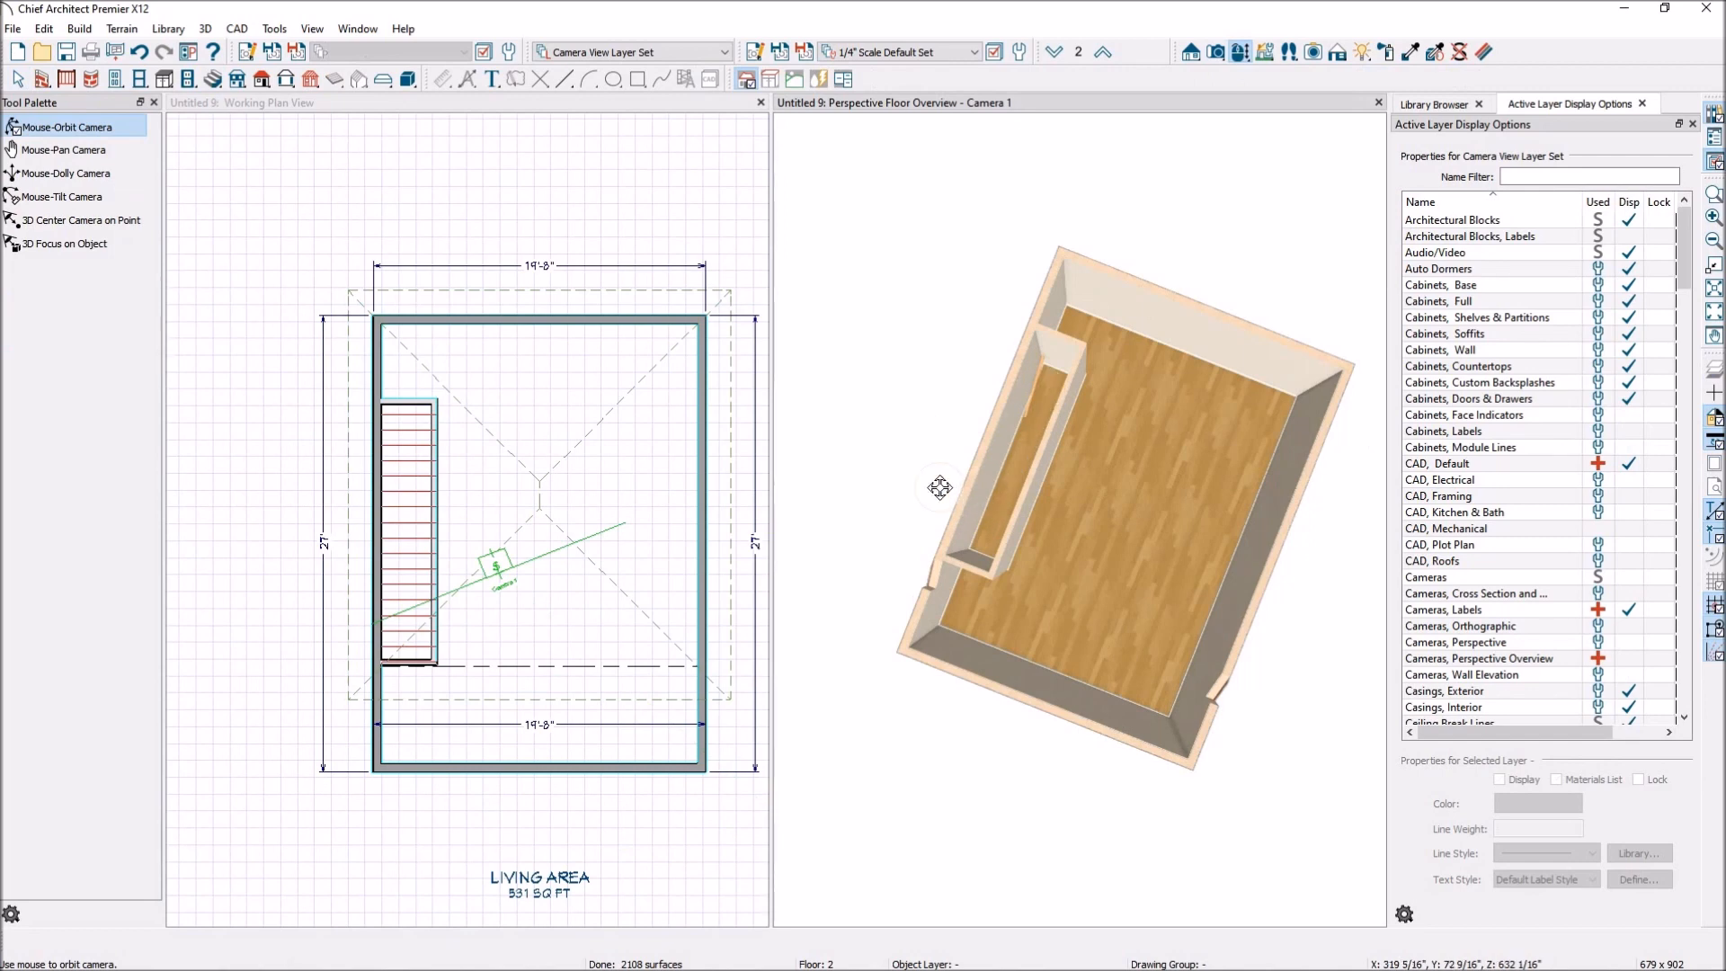
{"action": "key", "text": "space"}
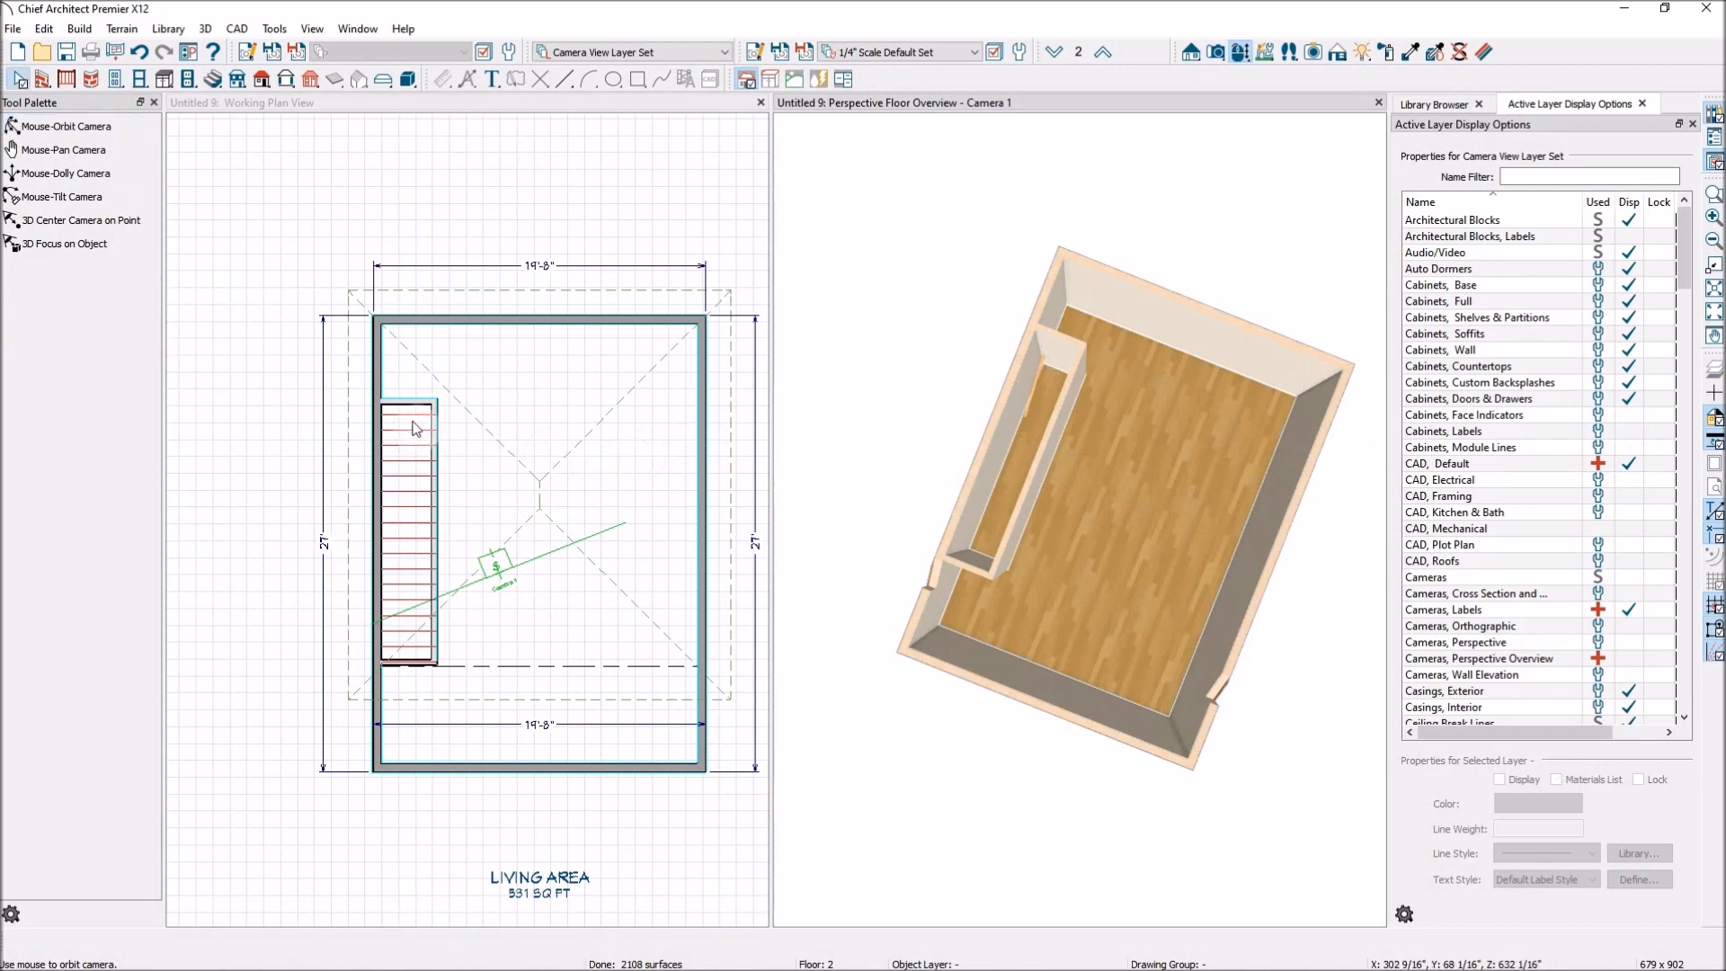
{"action": "left_click", "coordinate": [415, 427]}
{"action": "left_click", "coordinate": [419, 432]}
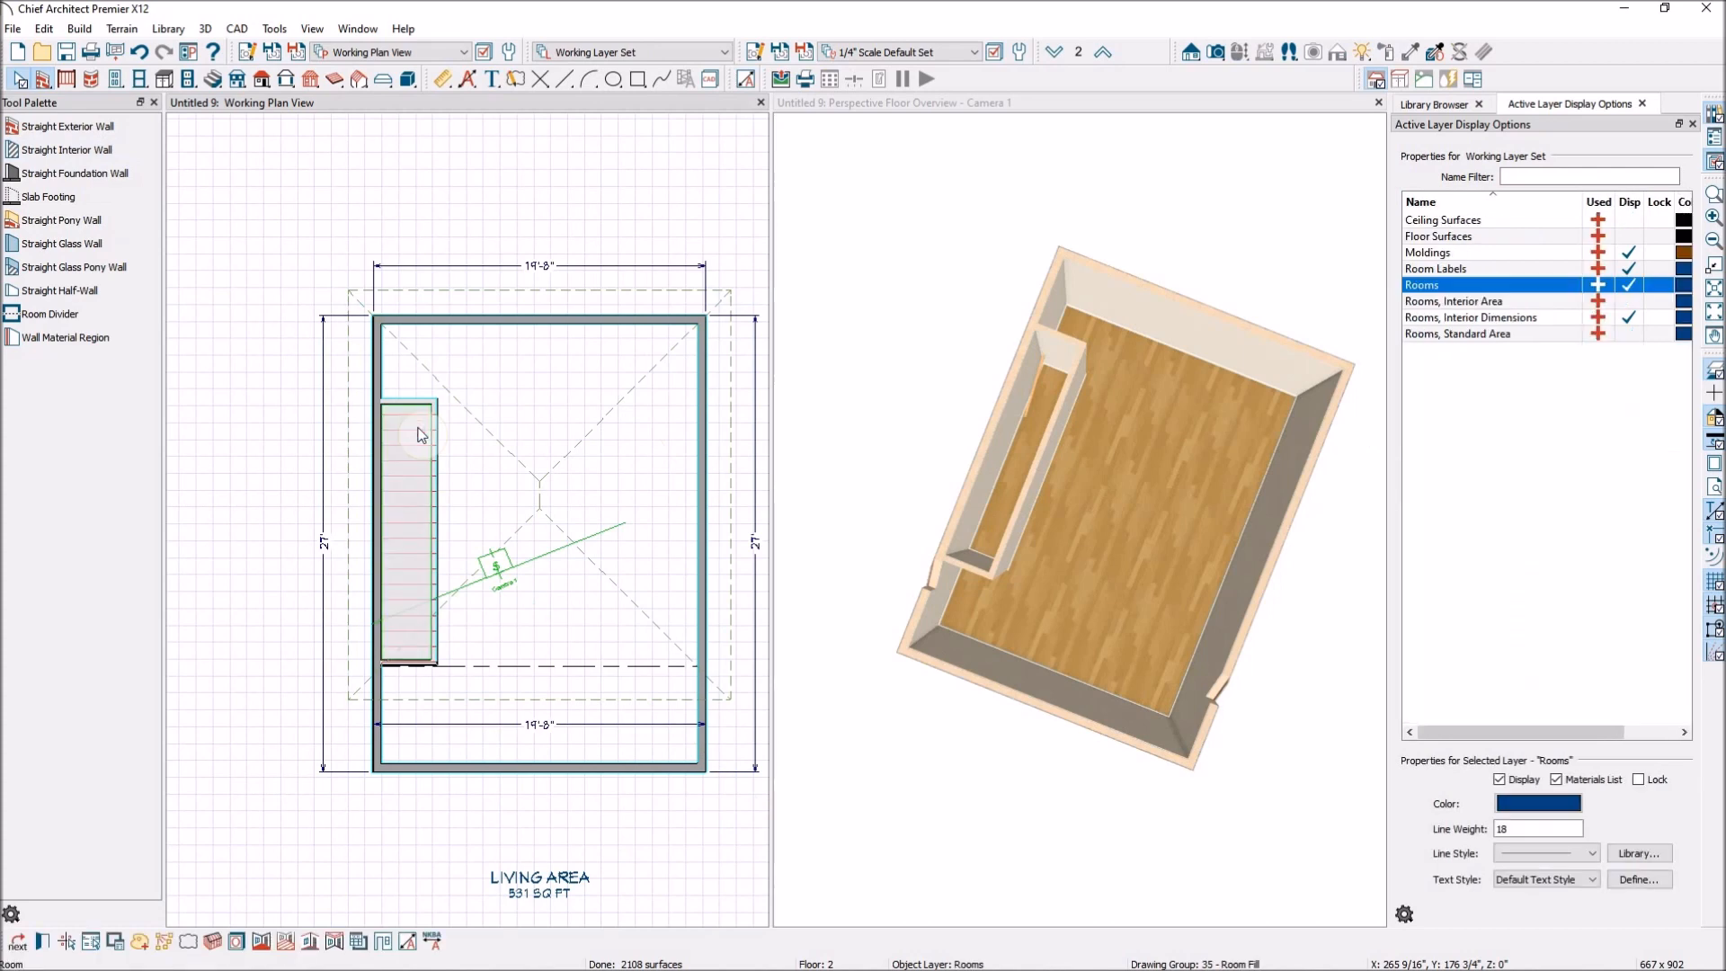
{"action": "double_click", "coordinate": [423, 435]}
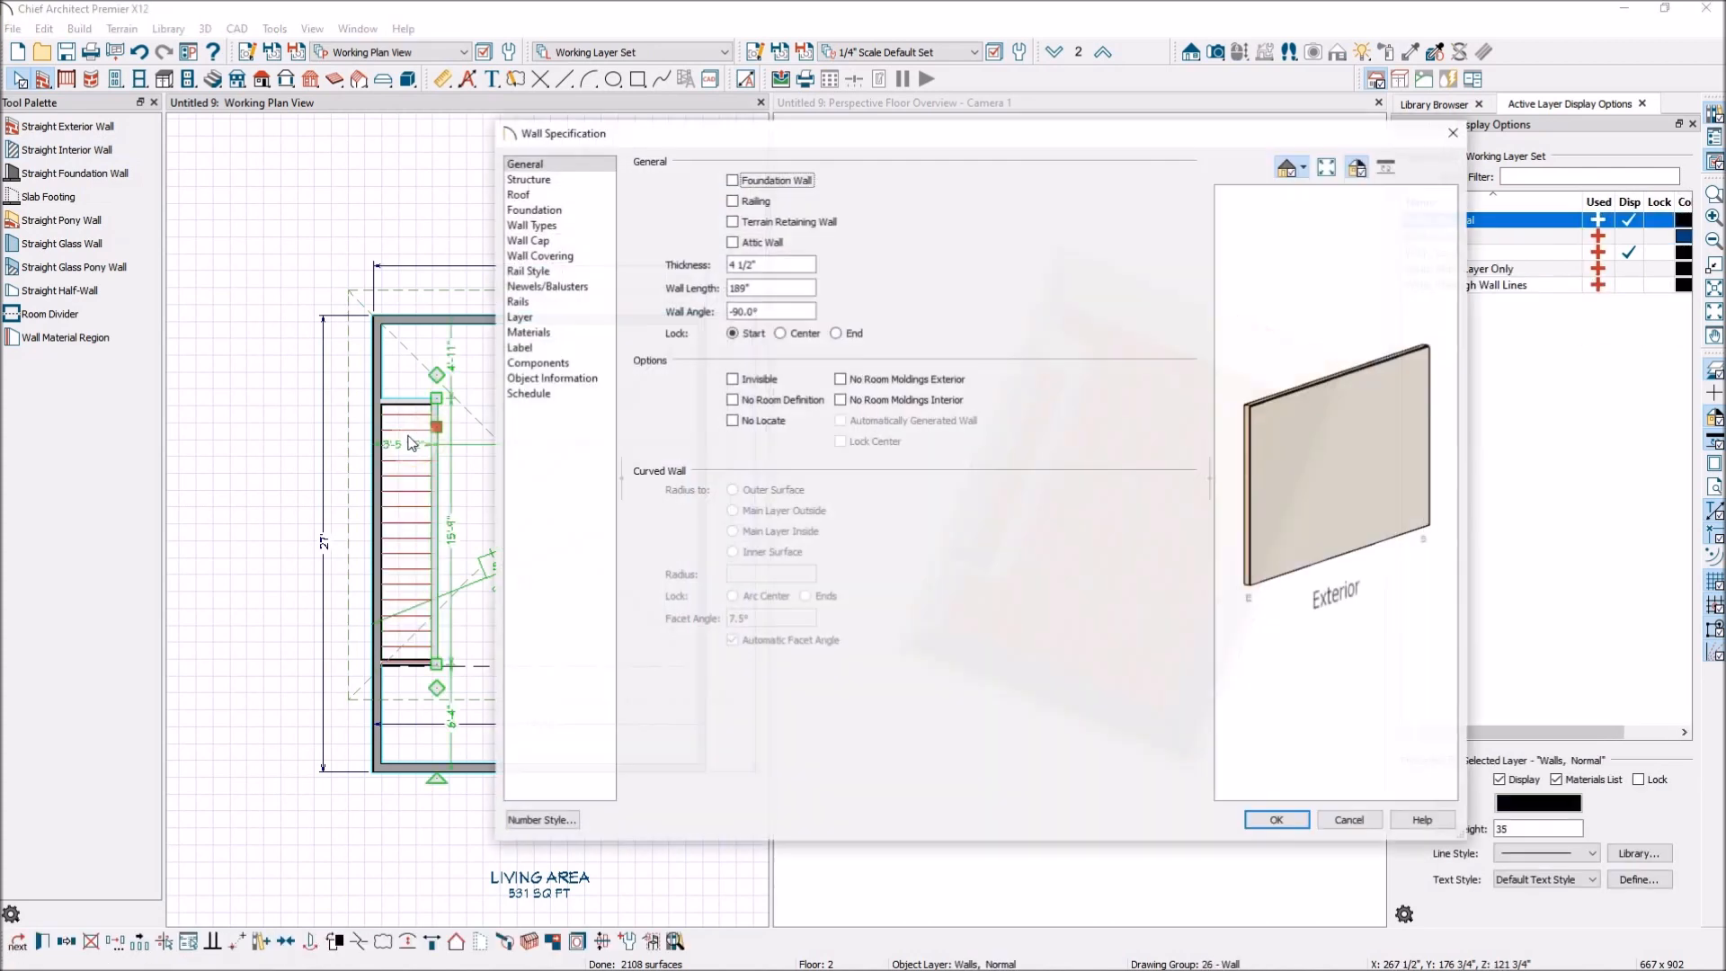
{"action": "left_click", "coordinate": [1369, 827]}
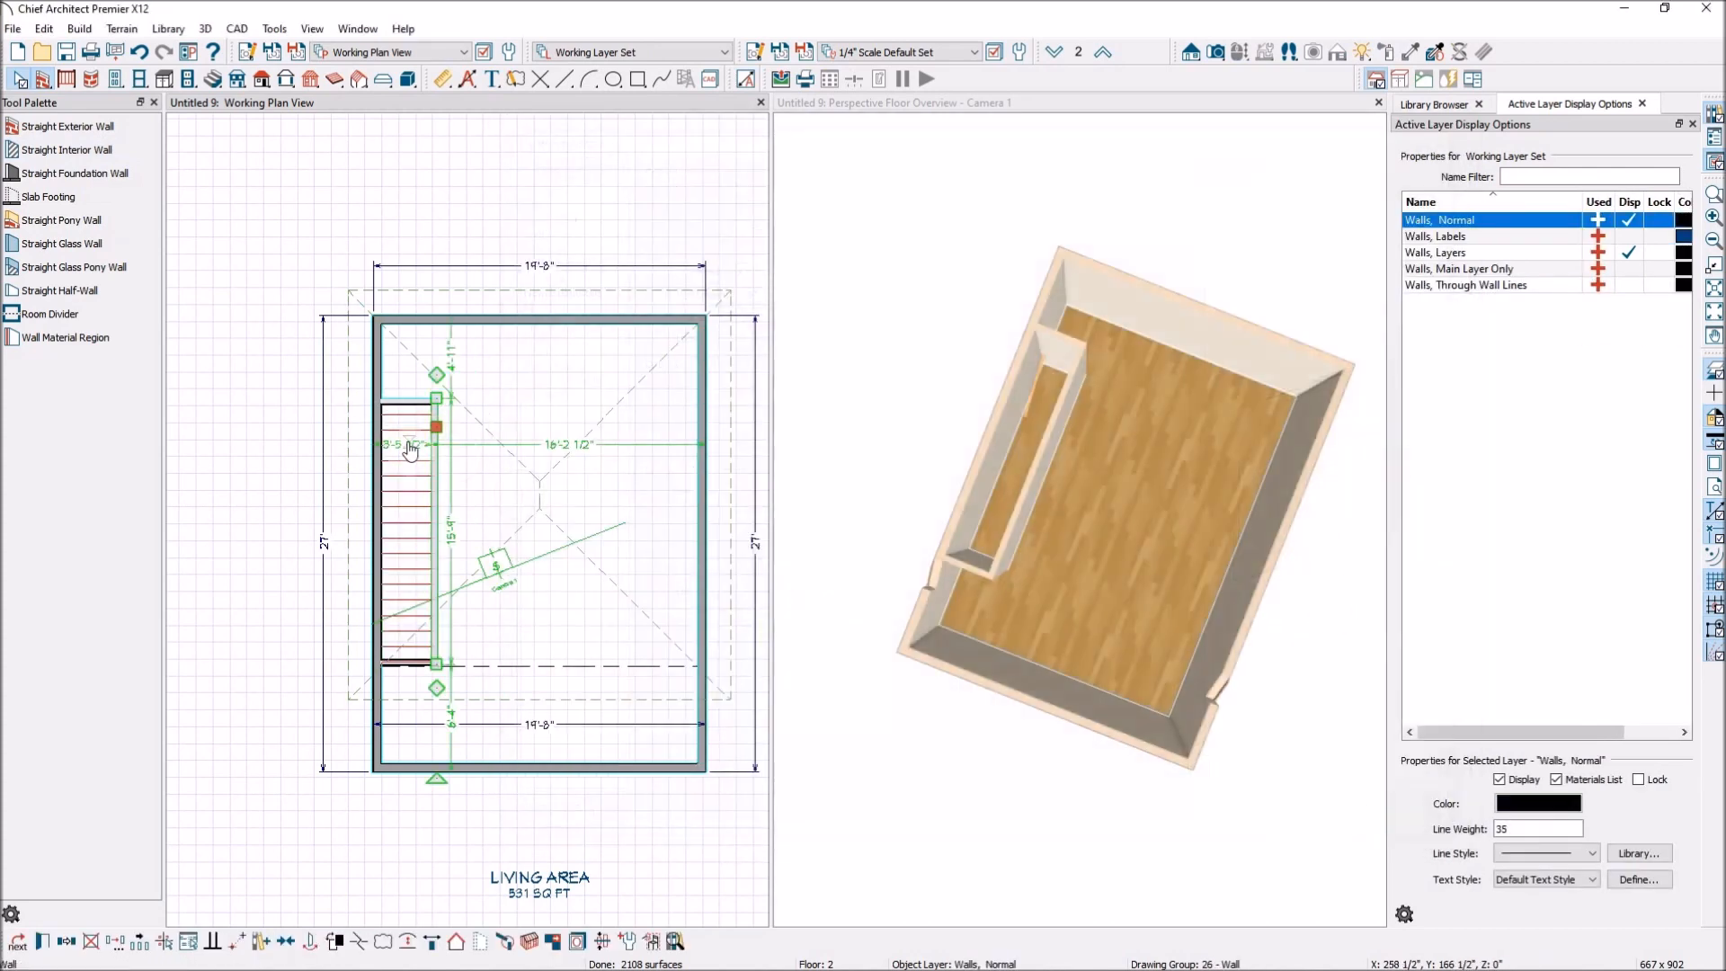
Set the room type of the enclosed stairwell on floor 2 to Open Below.
{"action": "double_click", "coordinate": [404, 500]}
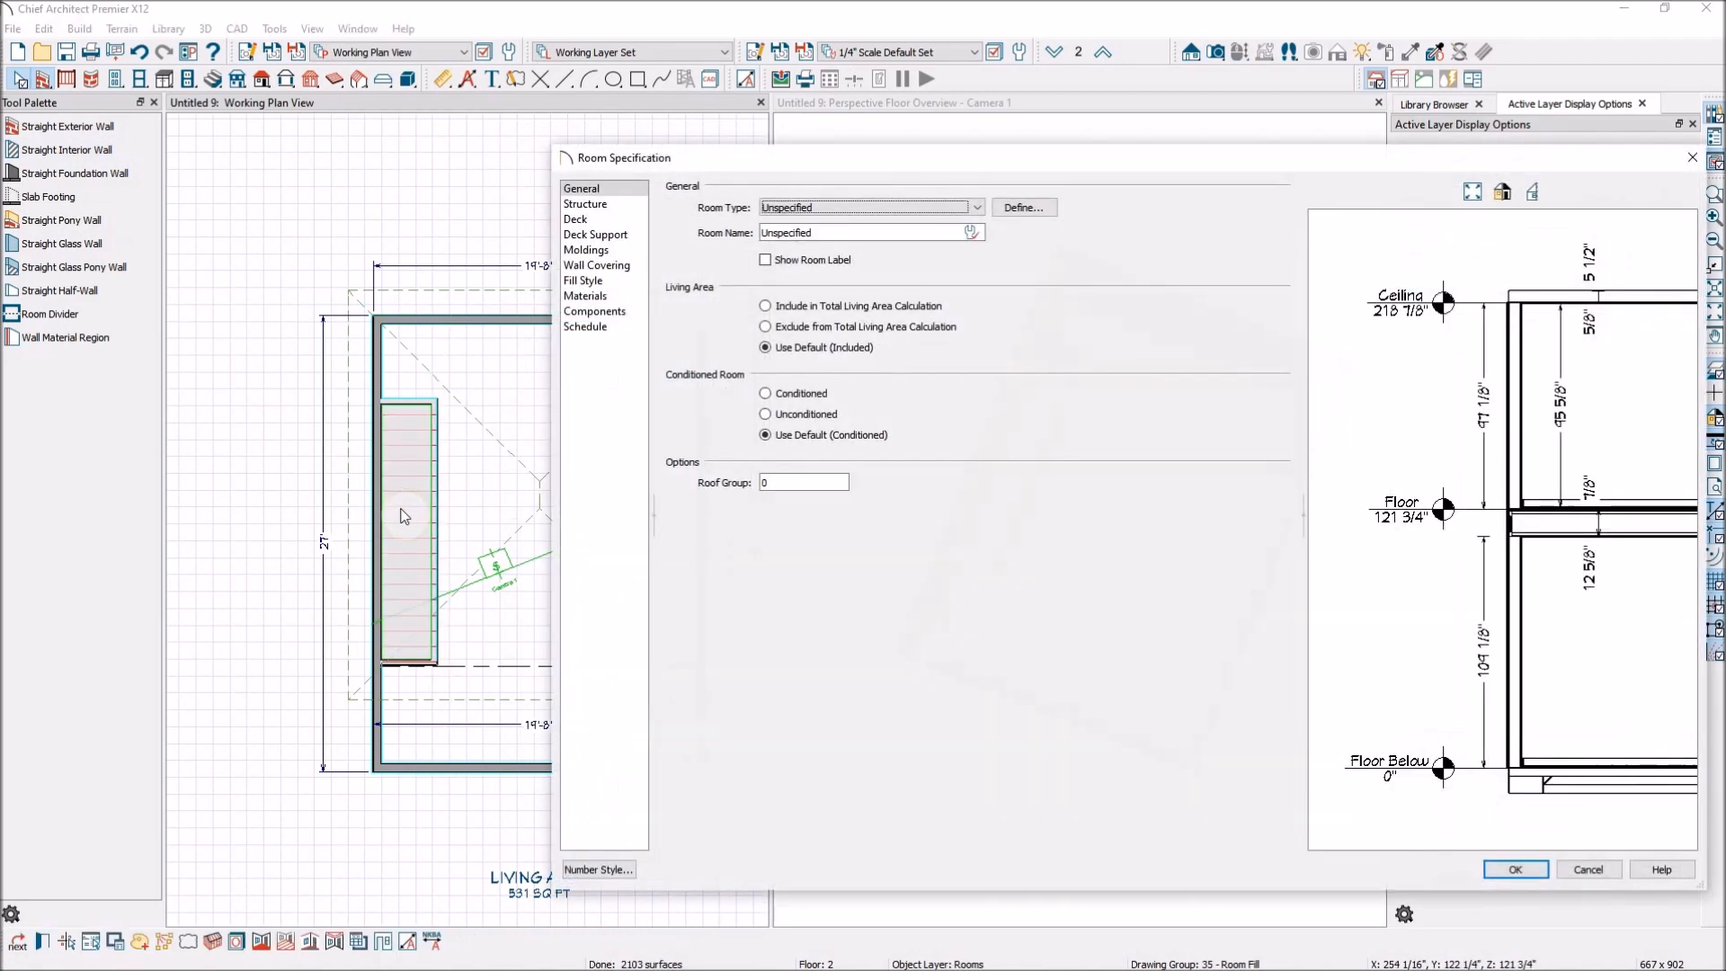
{"action": "left_click", "coordinate": [976, 208]}
{"action": "scroll", "coordinate": [980, 324], "scroll_direction": "down", "scroll_amount": 3}
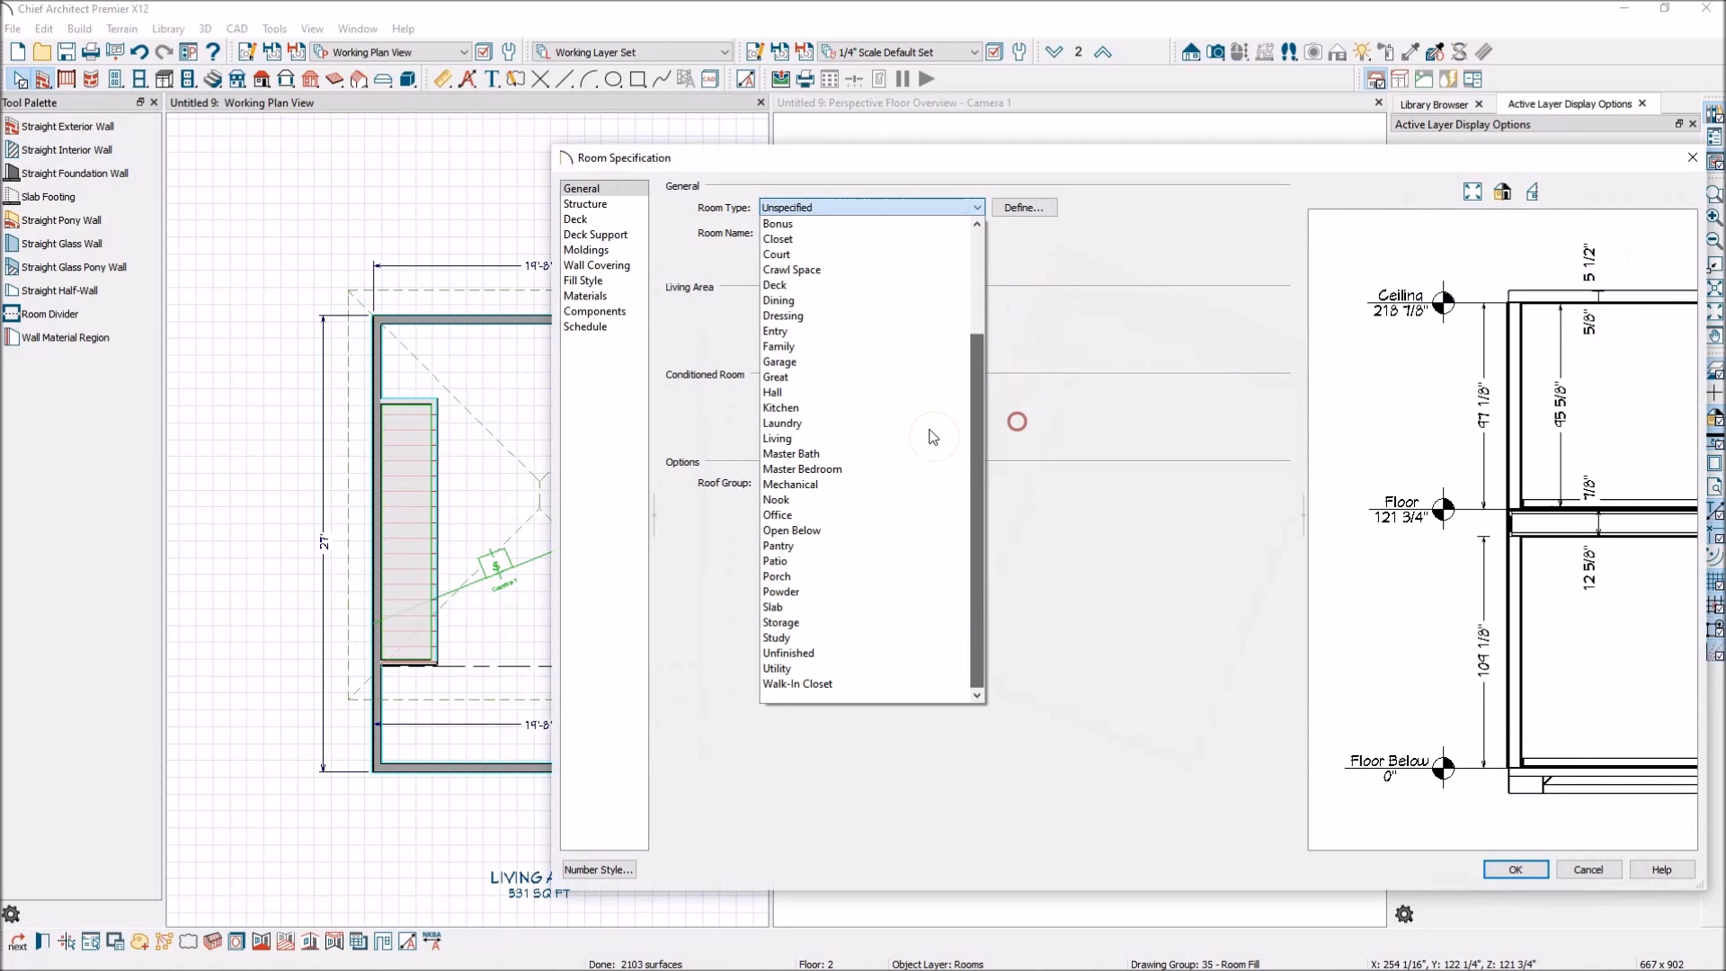
{"action": "left_click", "coordinate": [791, 530]}
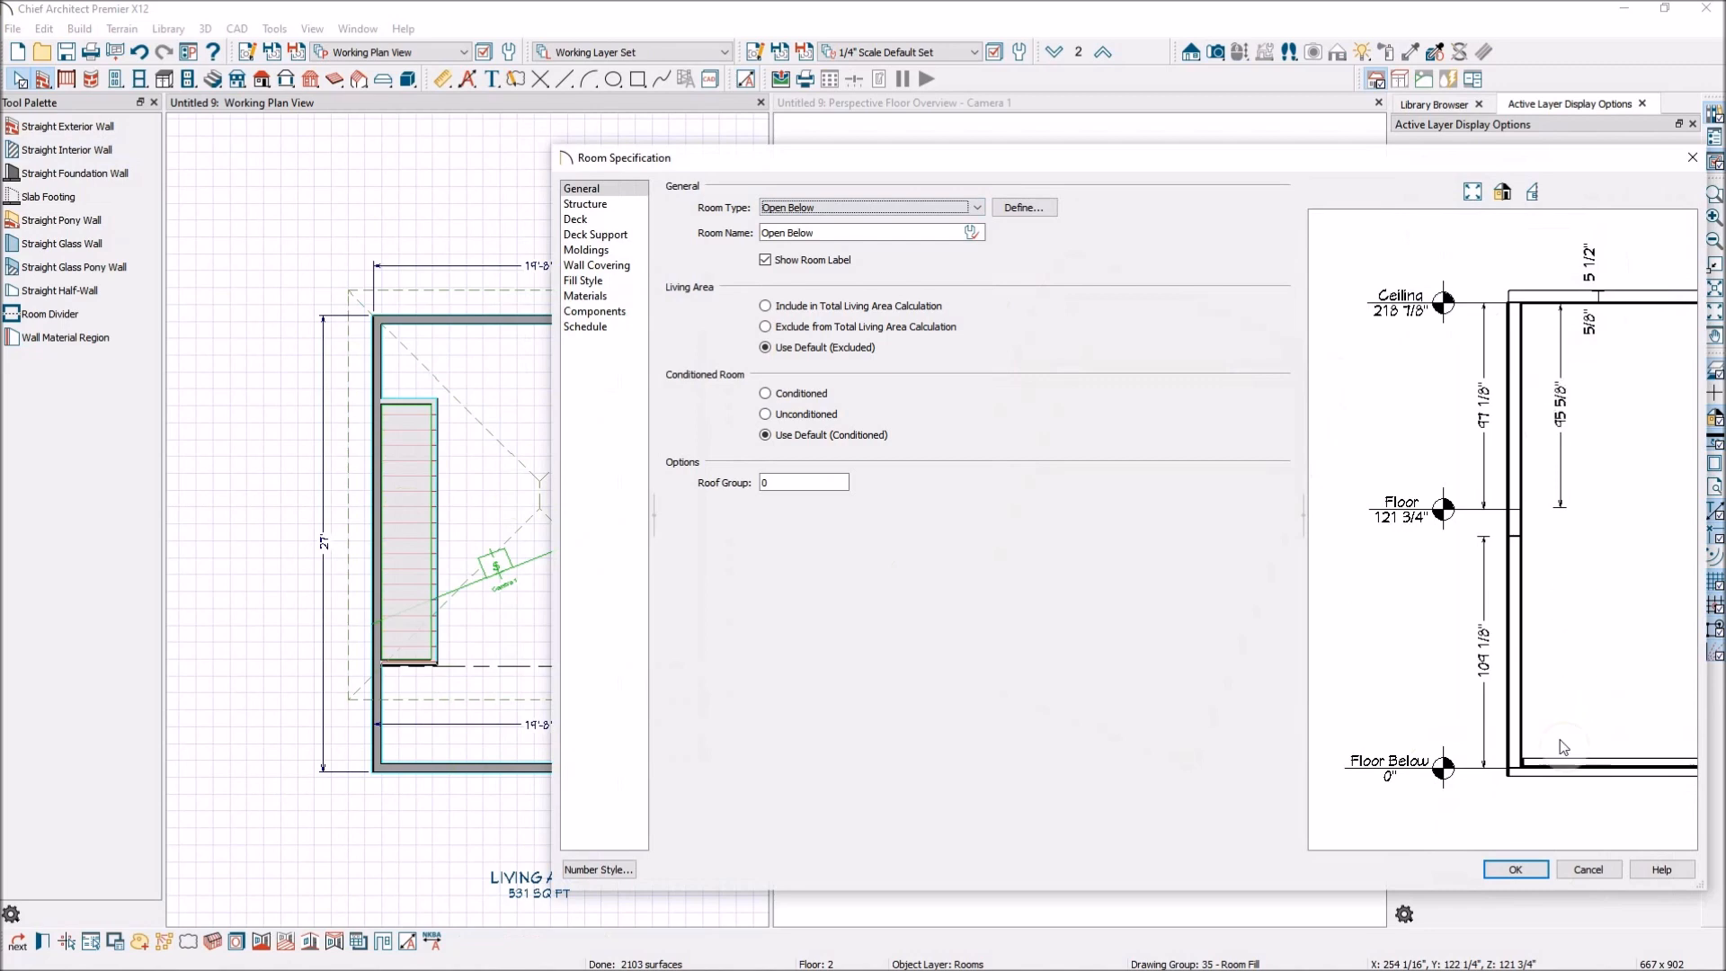
{"action": "left_click", "coordinate": [1517, 870]}
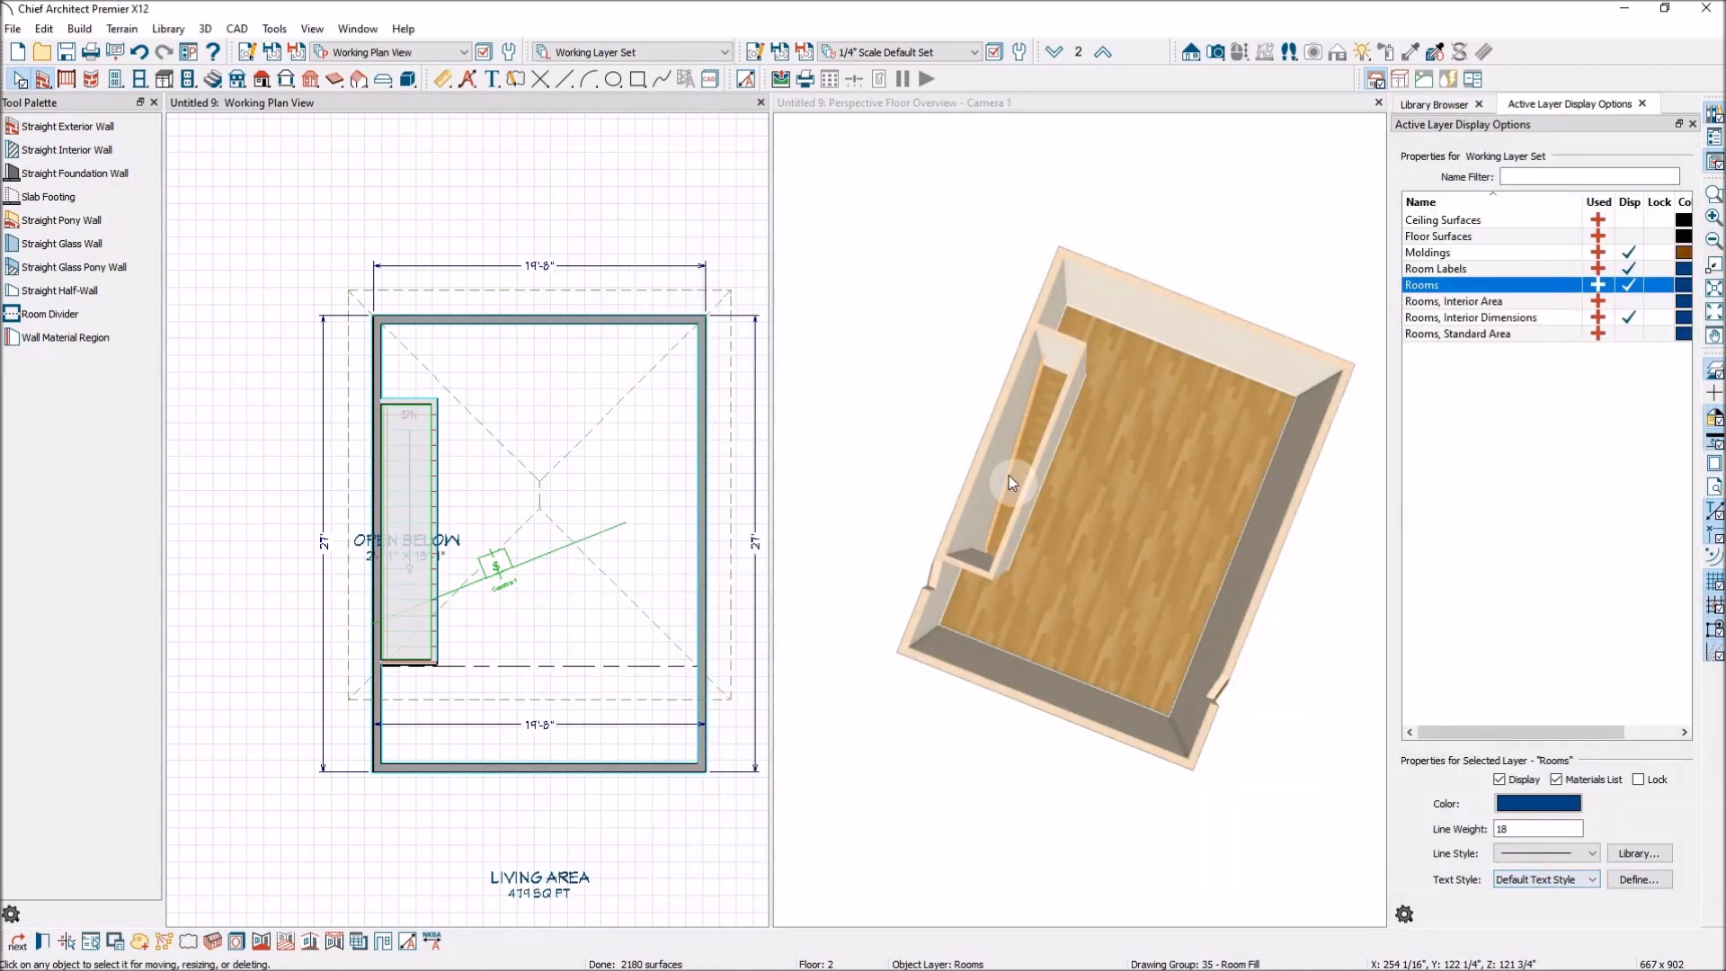
Orbit the floor overview to examine the stairwell opening and the stairs below.
{"action": "scroll", "coordinate": [1008, 476], "scroll_direction": "up", "scroll_amount": 5}
{"action": "scroll", "coordinate": [1149, 473], "scroll_direction": "down", "scroll_amount": 5}
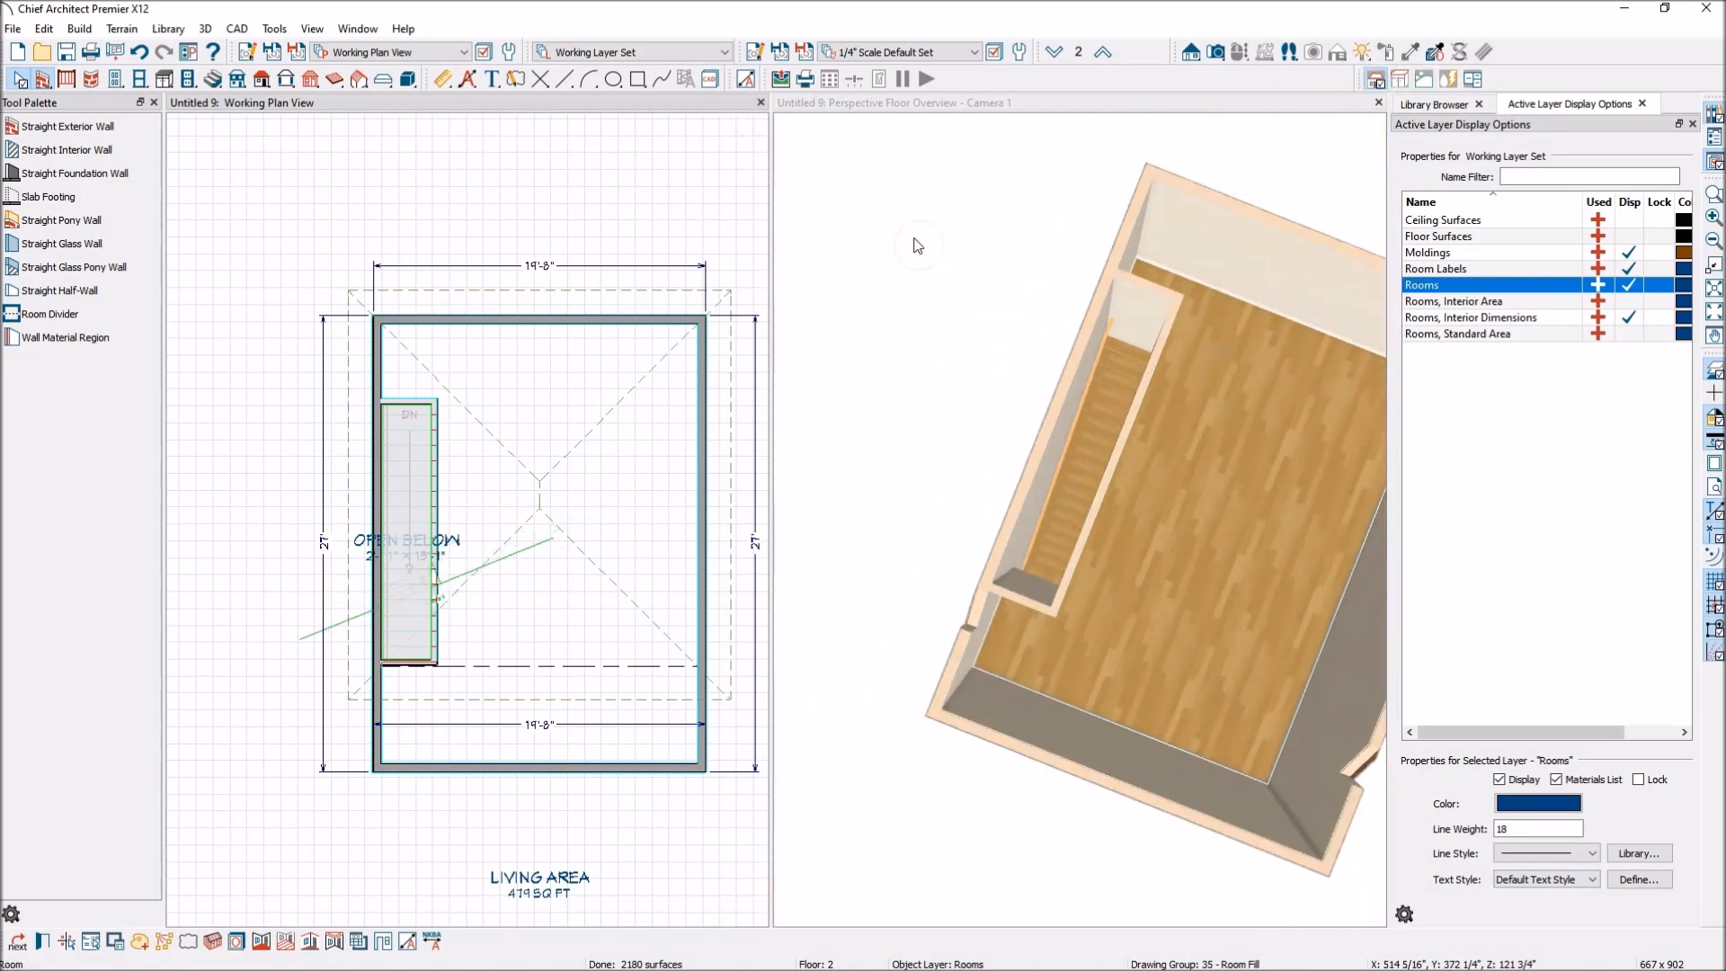
{"action": "left_click", "coordinate": [1192, 122]}
{"action": "left_click", "coordinate": [1239, 51]}
{"action": "left_click_drag", "start_coordinate": [1182, 342], "coordinate": [1094, 381]}
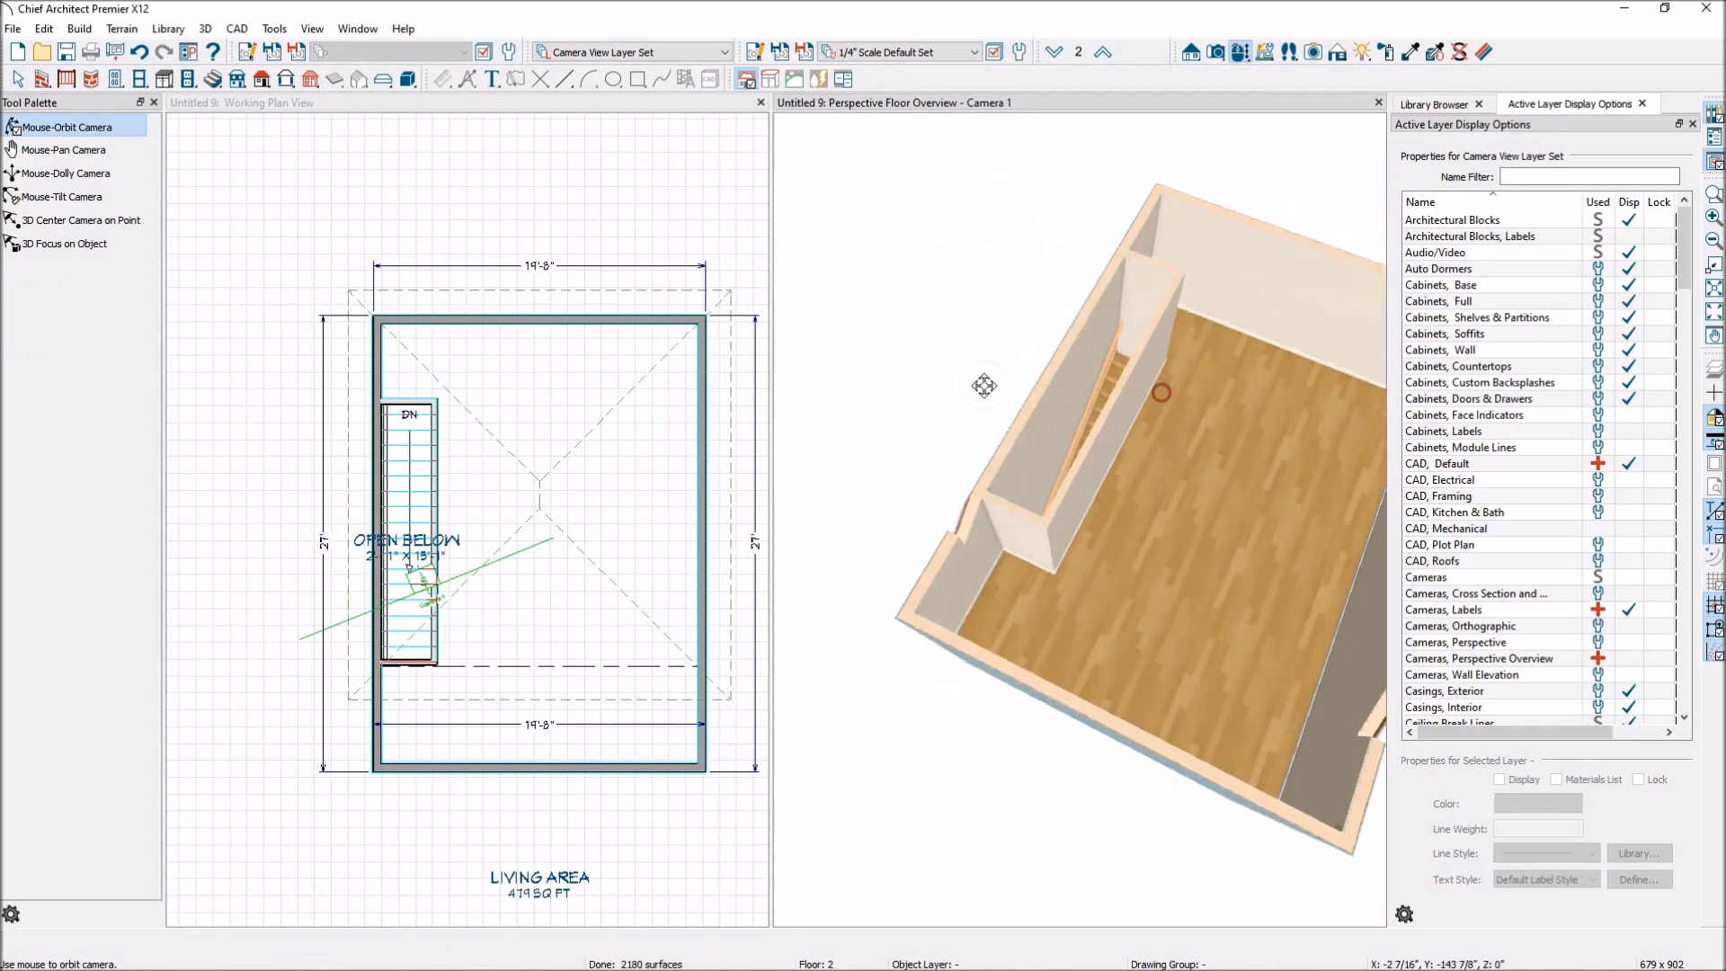
Move the long interior stairwell wall and the short wall at its front end slightly outward, clear of the stairs.
{"action": "scroll", "coordinate": [423, 622], "scroll_direction": "up", "scroll_amount": 5}
{"action": "key", "text": "space"}
{"action": "left_click", "coordinate": [449, 623]}
{"action": "left_click_drag", "start_coordinate": [458, 622], "coordinate": [485, 621]}
{"action": "left_click", "coordinate": [453, 730]}
{"action": "left_click_drag", "start_coordinate": [453, 730], "coordinate": [461, 752]}
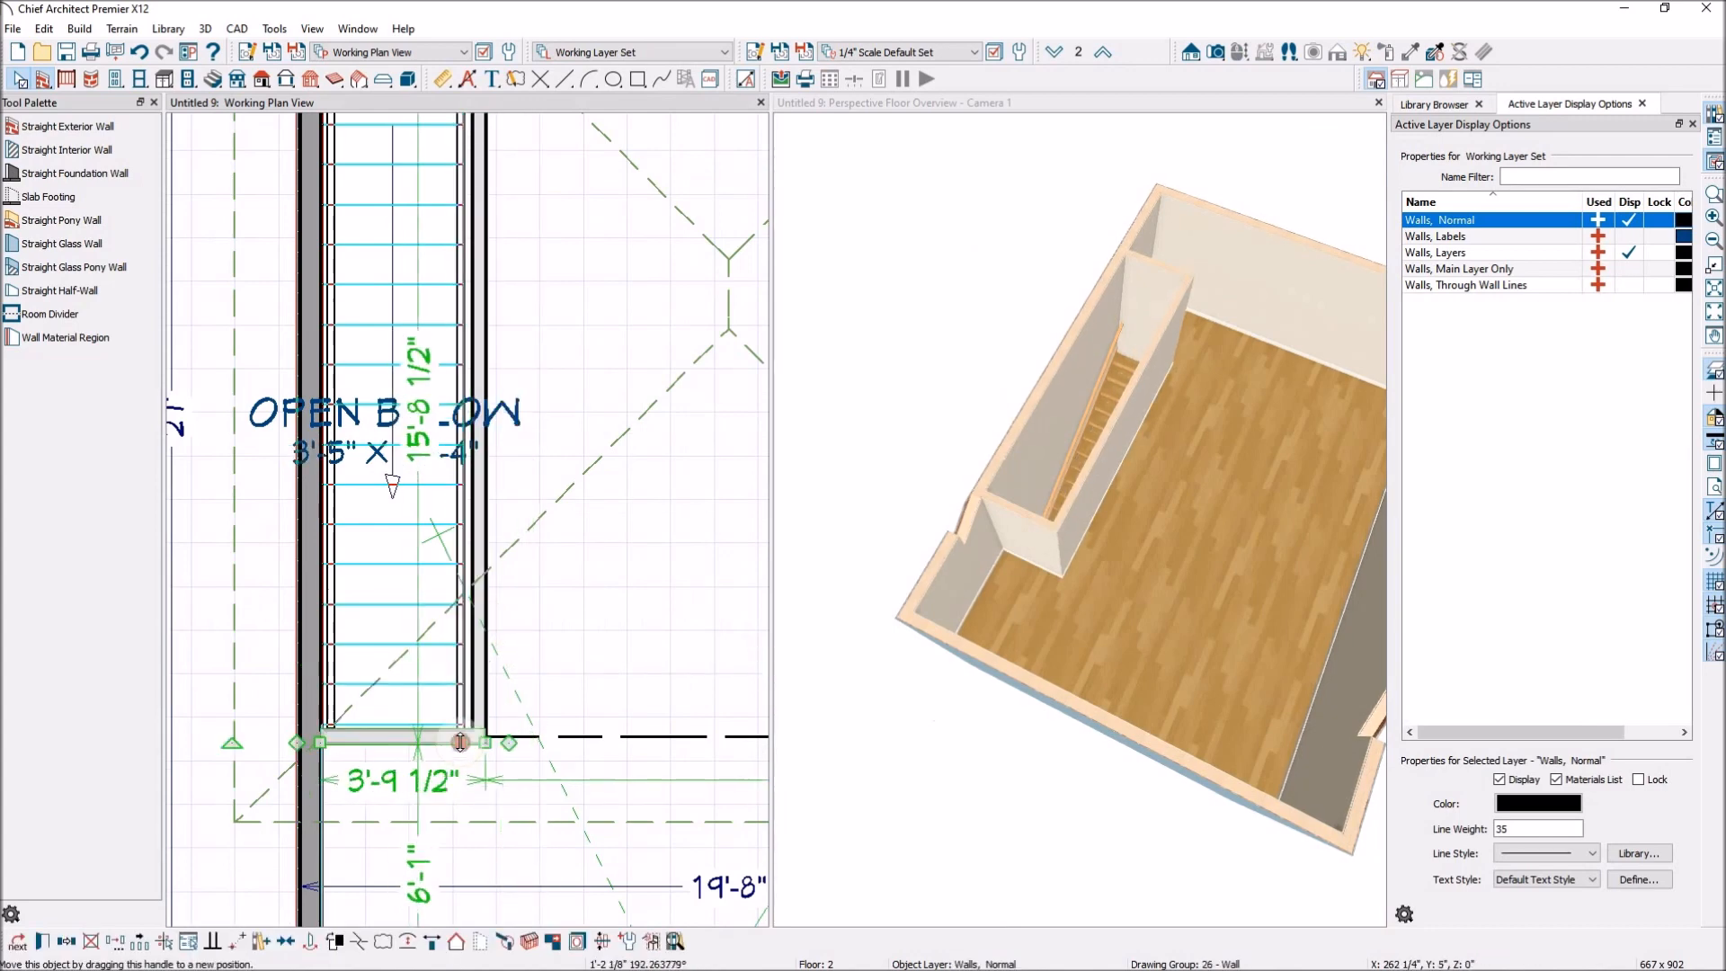
{"action": "scroll", "coordinate": [624, 701], "scroll_direction": "down", "scroll_amount": 4}
{"action": "scroll", "coordinate": [619, 589], "scroll_direction": "up", "scroll_amount": 2}
{"action": "scroll", "coordinate": [569, 492], "scroll_direction": "down", "scroll_amount": 2}
{"action": "scroll", "coordinate": [512, 256], "scroll_direction": "up", "scroll_amount": 3}
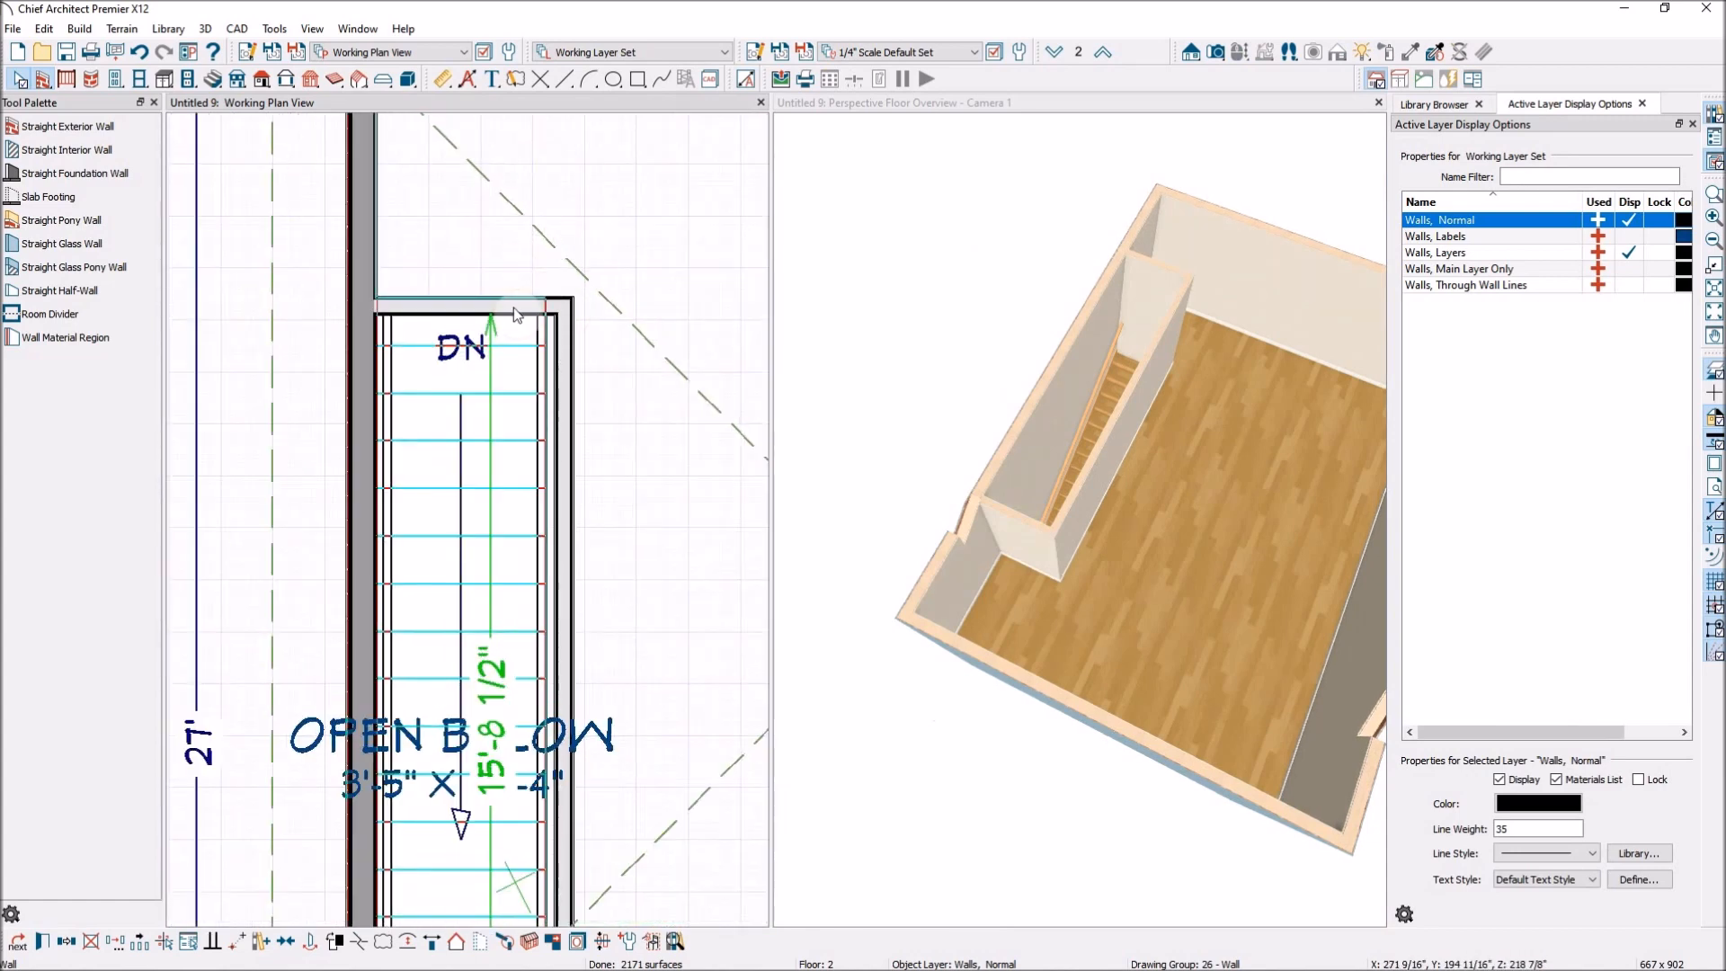
Move the short wall at the head of the stairs slightly outward and make it invisible.
{"action": "left_click", "coordinate": [516, 315]}
{"action": "left_click_drag", "start_coordinate": [514, 306], "coordinate": [515, 280]}
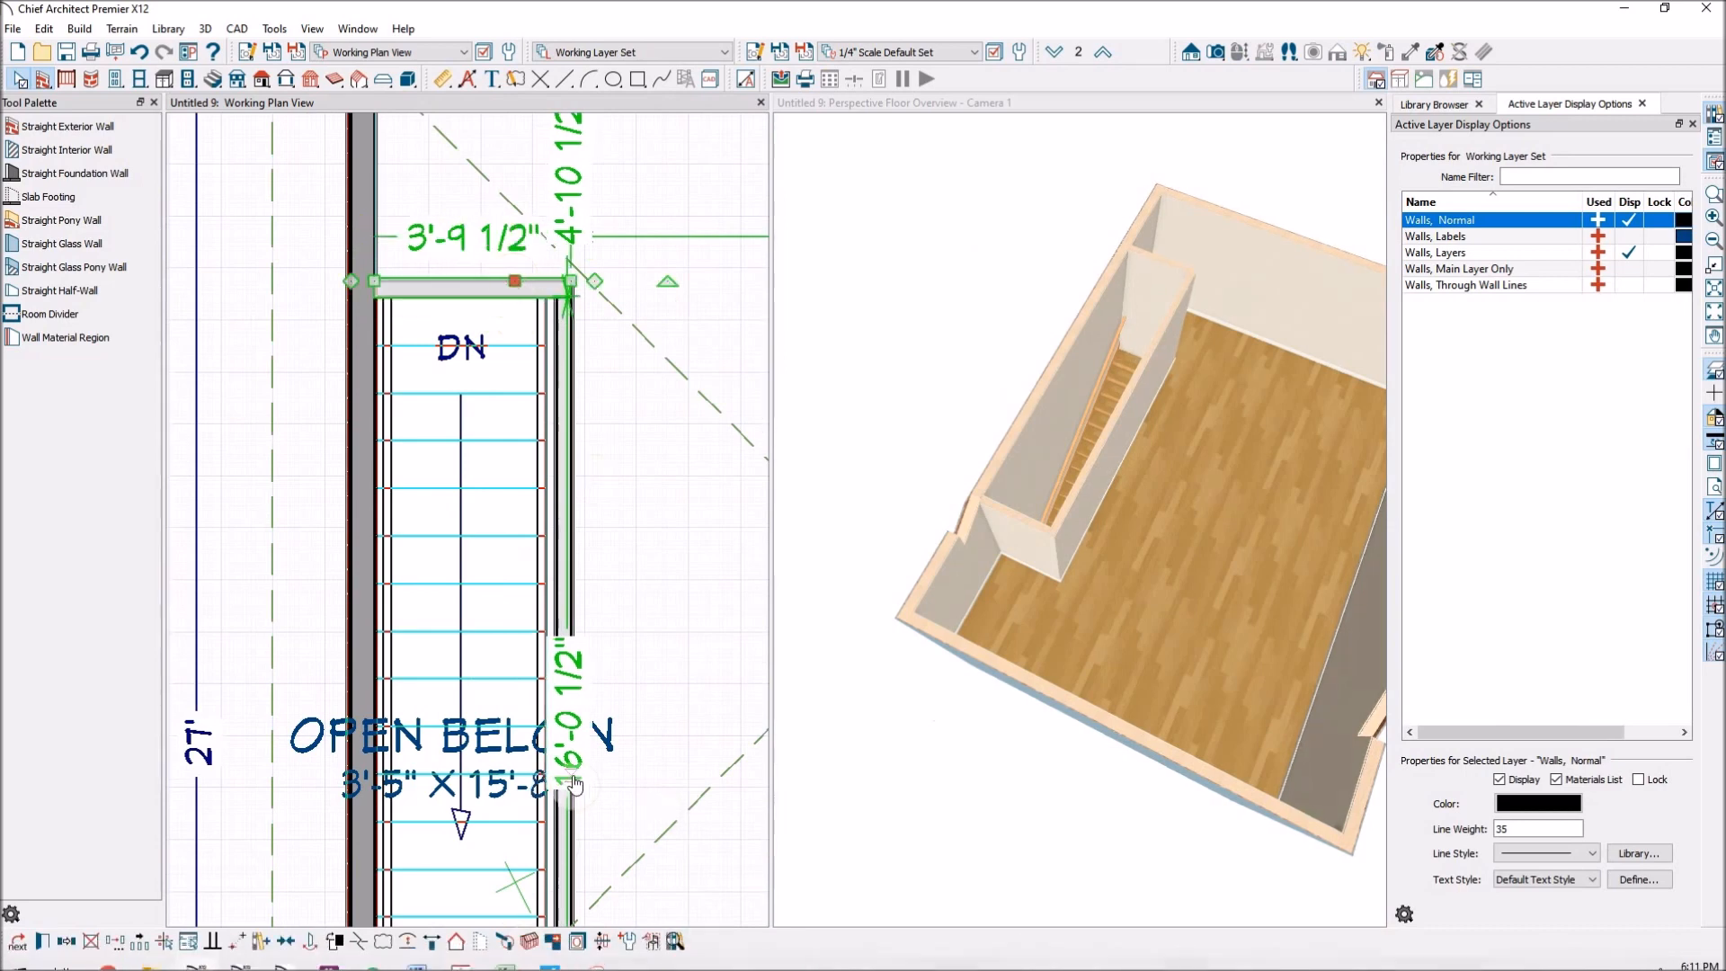
{"action": "left_click", "coordinate": [482, 942]}
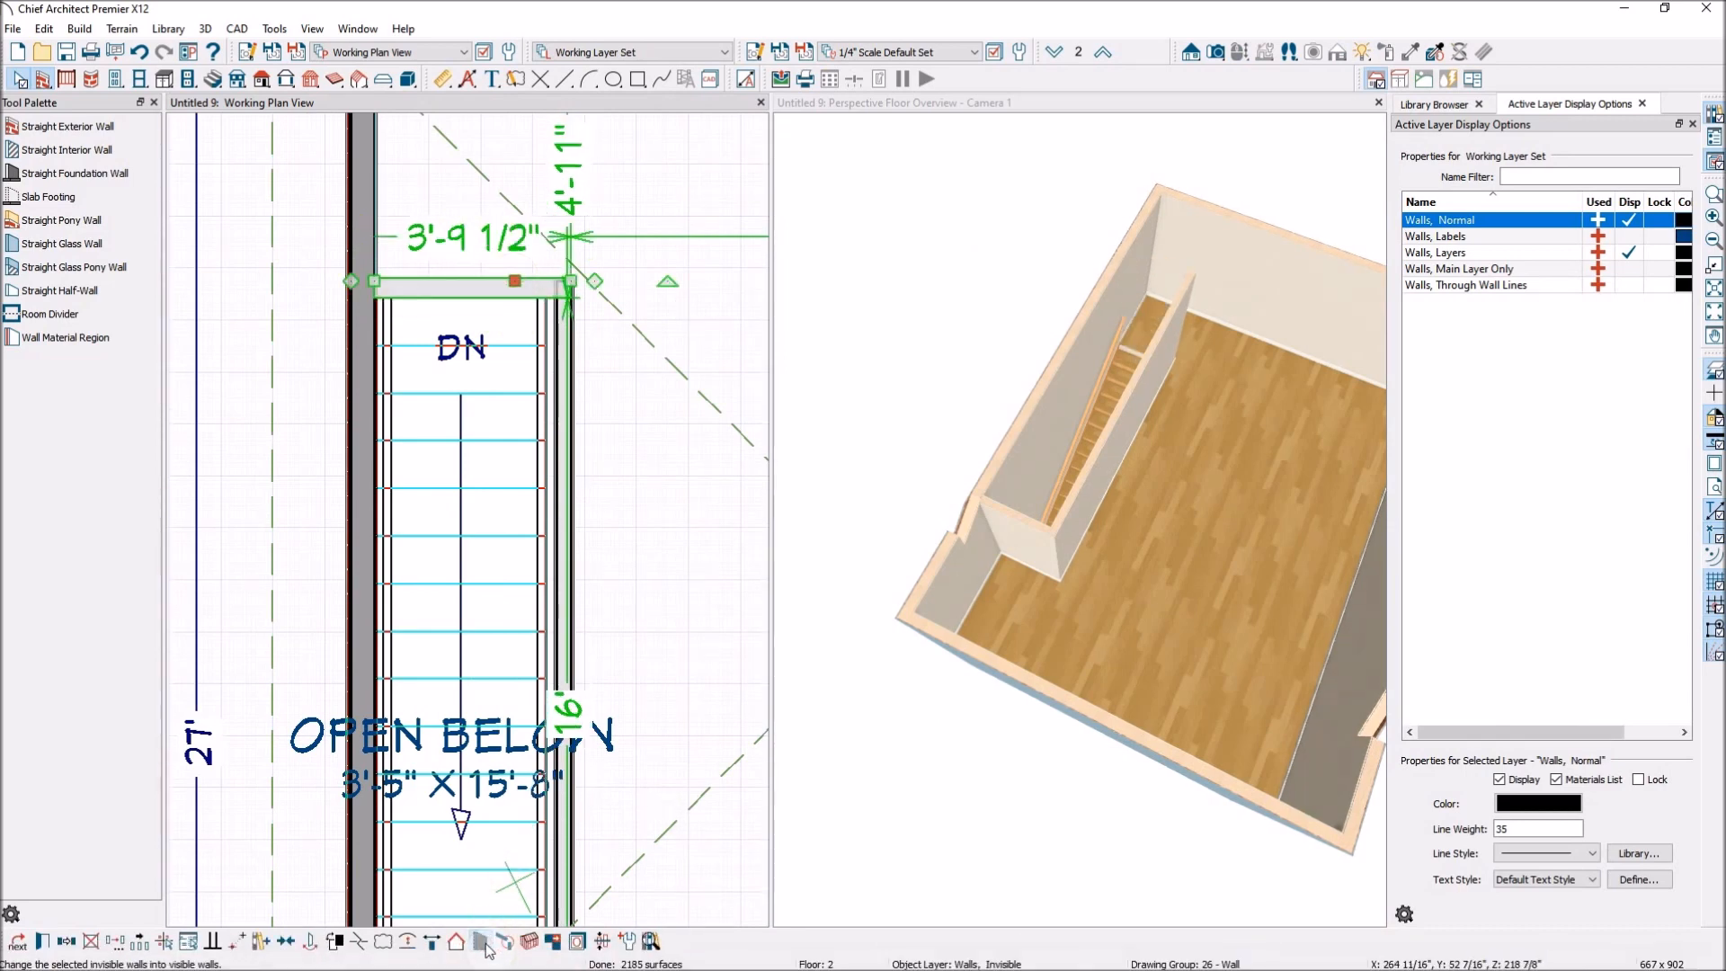
Convert the long interior wall beside the stairs to a railing with the Solid rail style.
{"action": "left_click", "coordinate": [568, 513]}
{"action": "scroll", "coordinate": [573, 447], "scroll_direction": "down", "scroll_amount": 4}
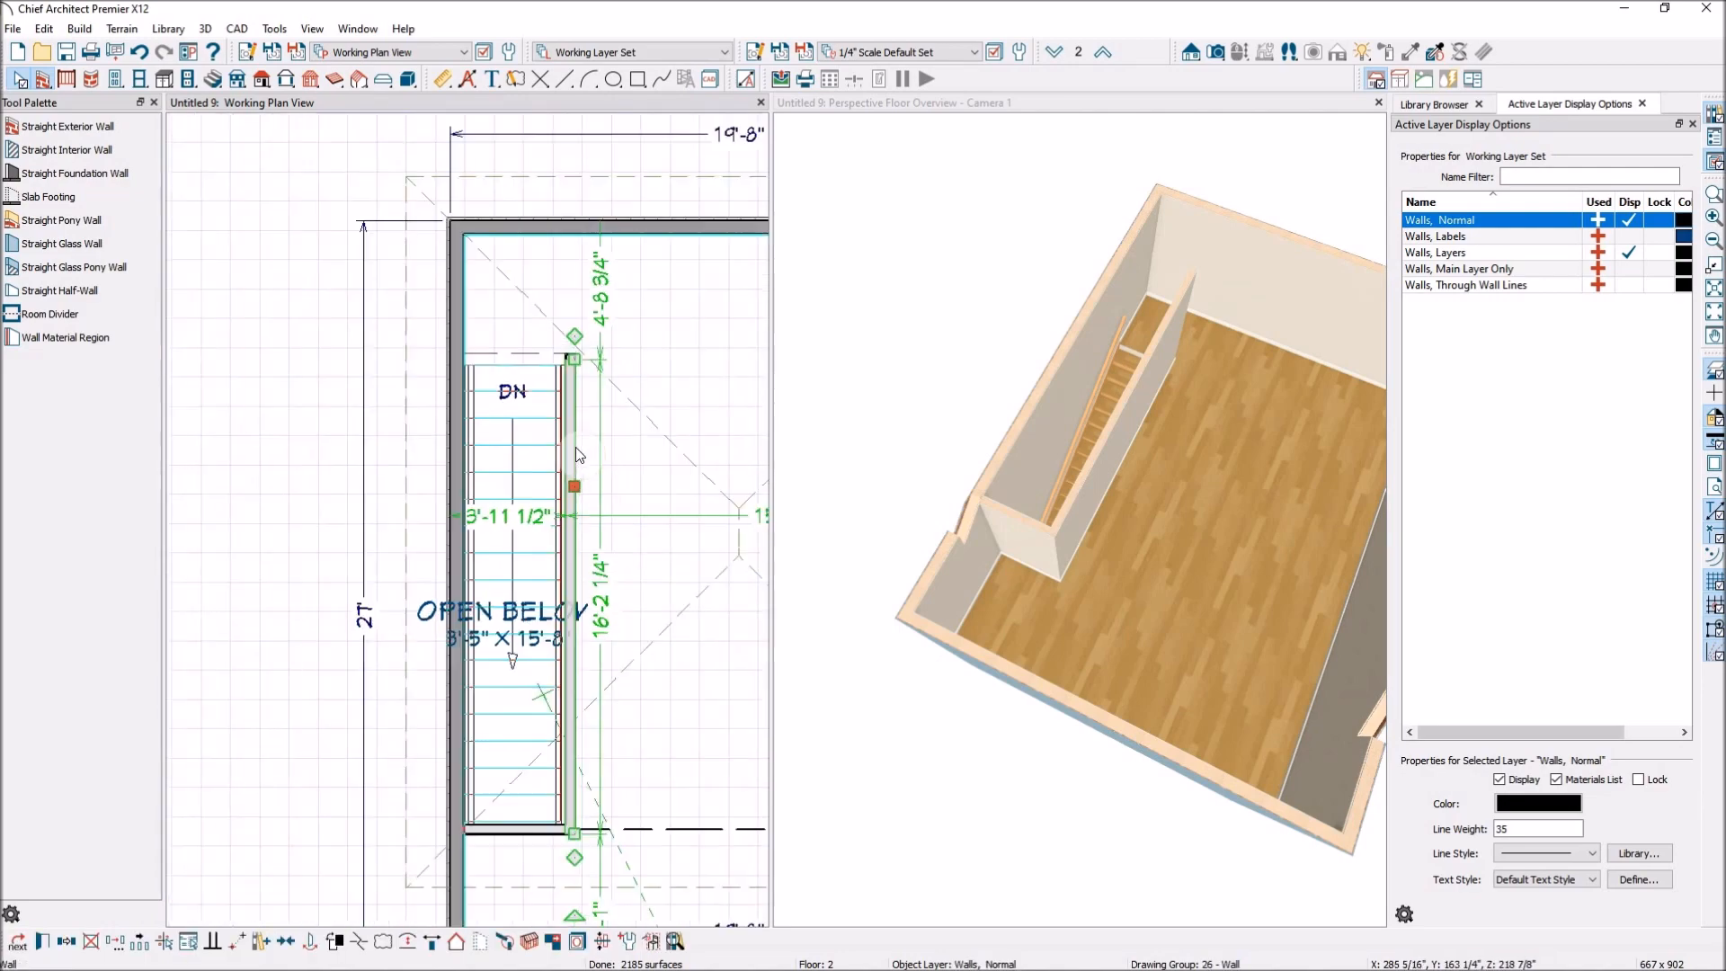
{"action": "left_click", "coordinate": [44, 940]}
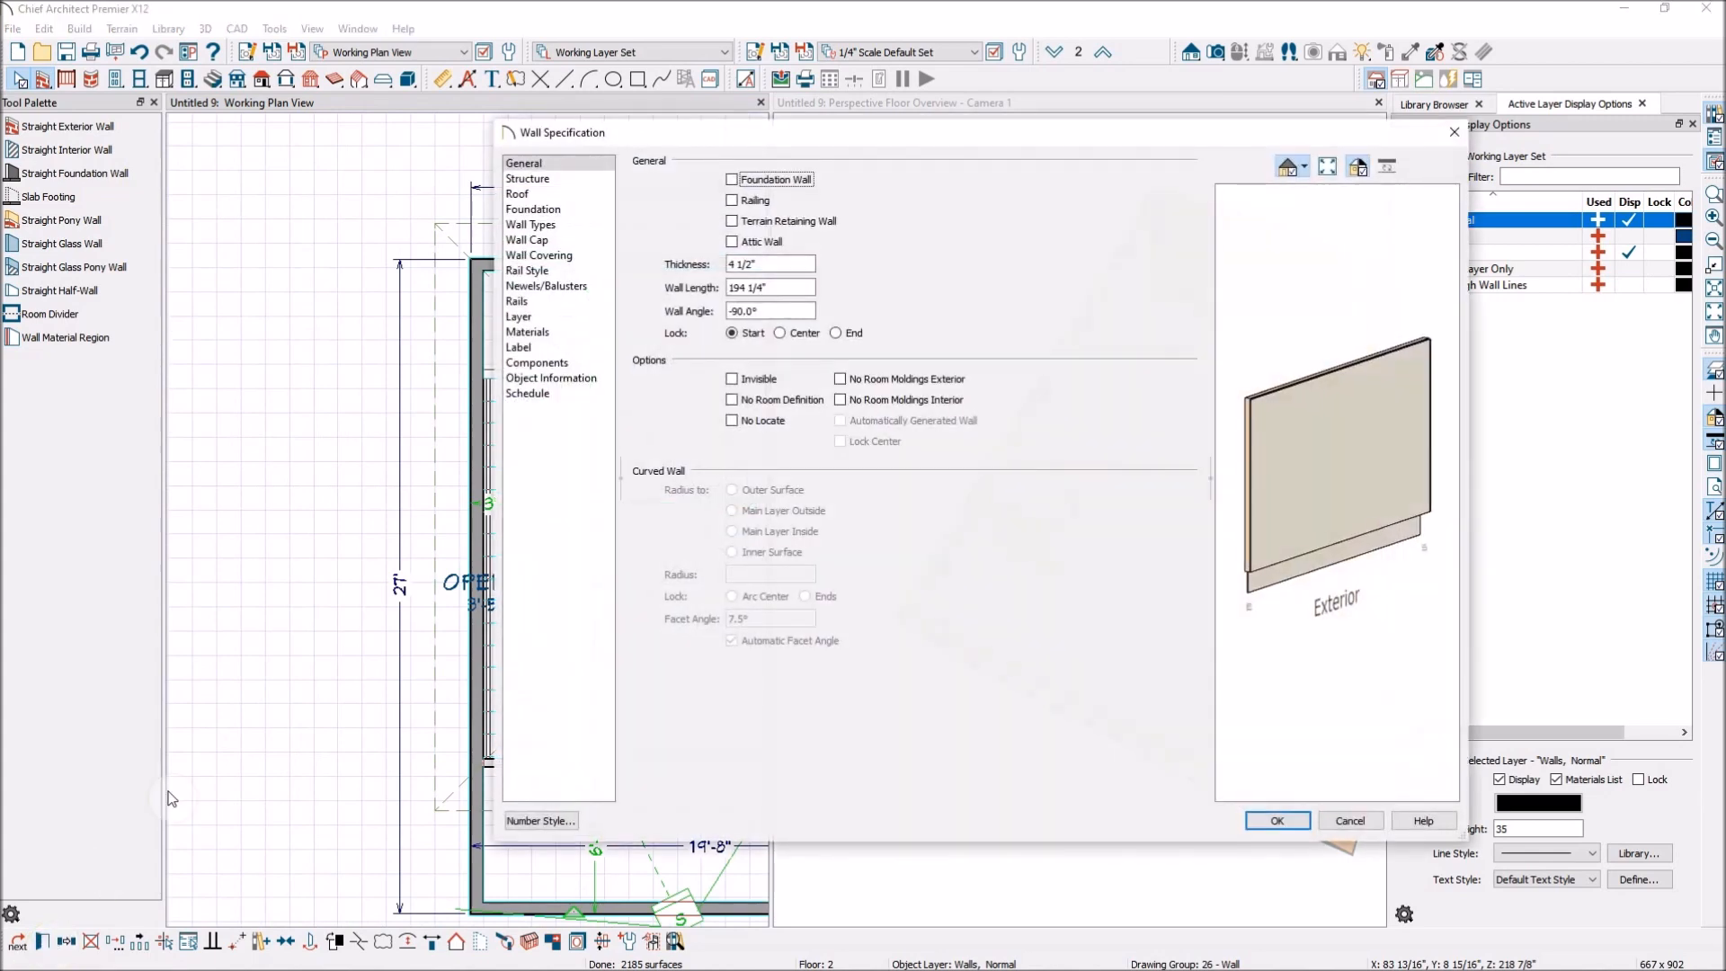
{"action": "left_click", "coordinate": [733, 200]}
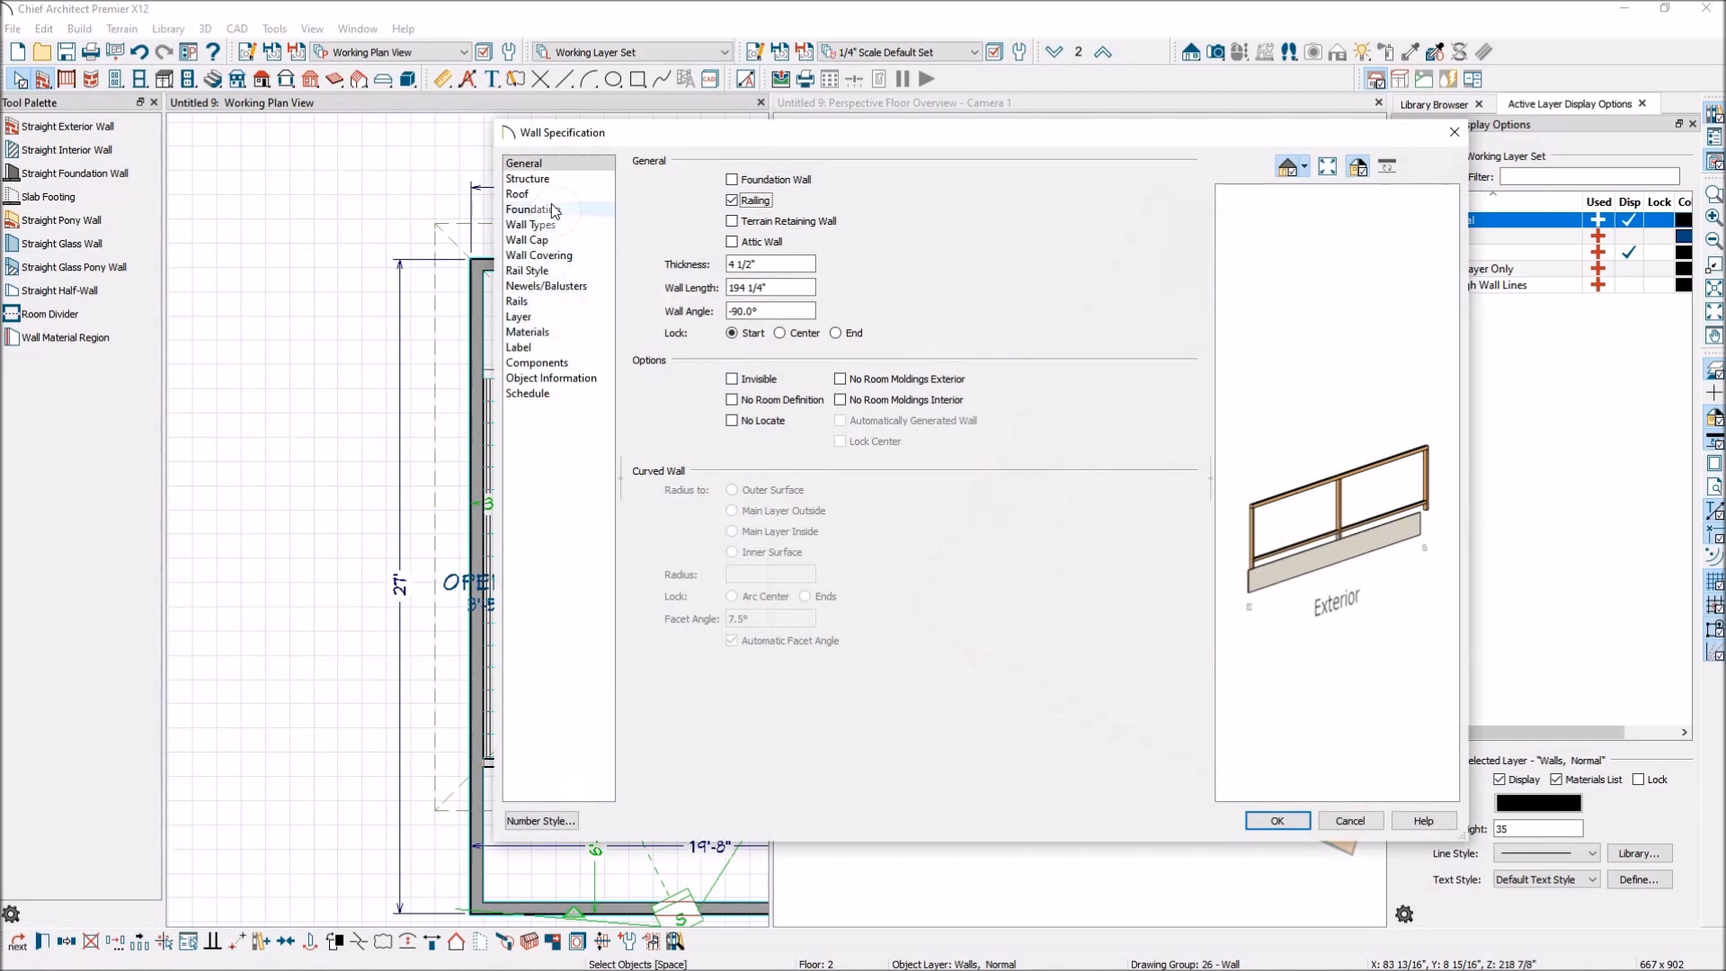
{"action": "left_click", "coordinate": [537, 269]}
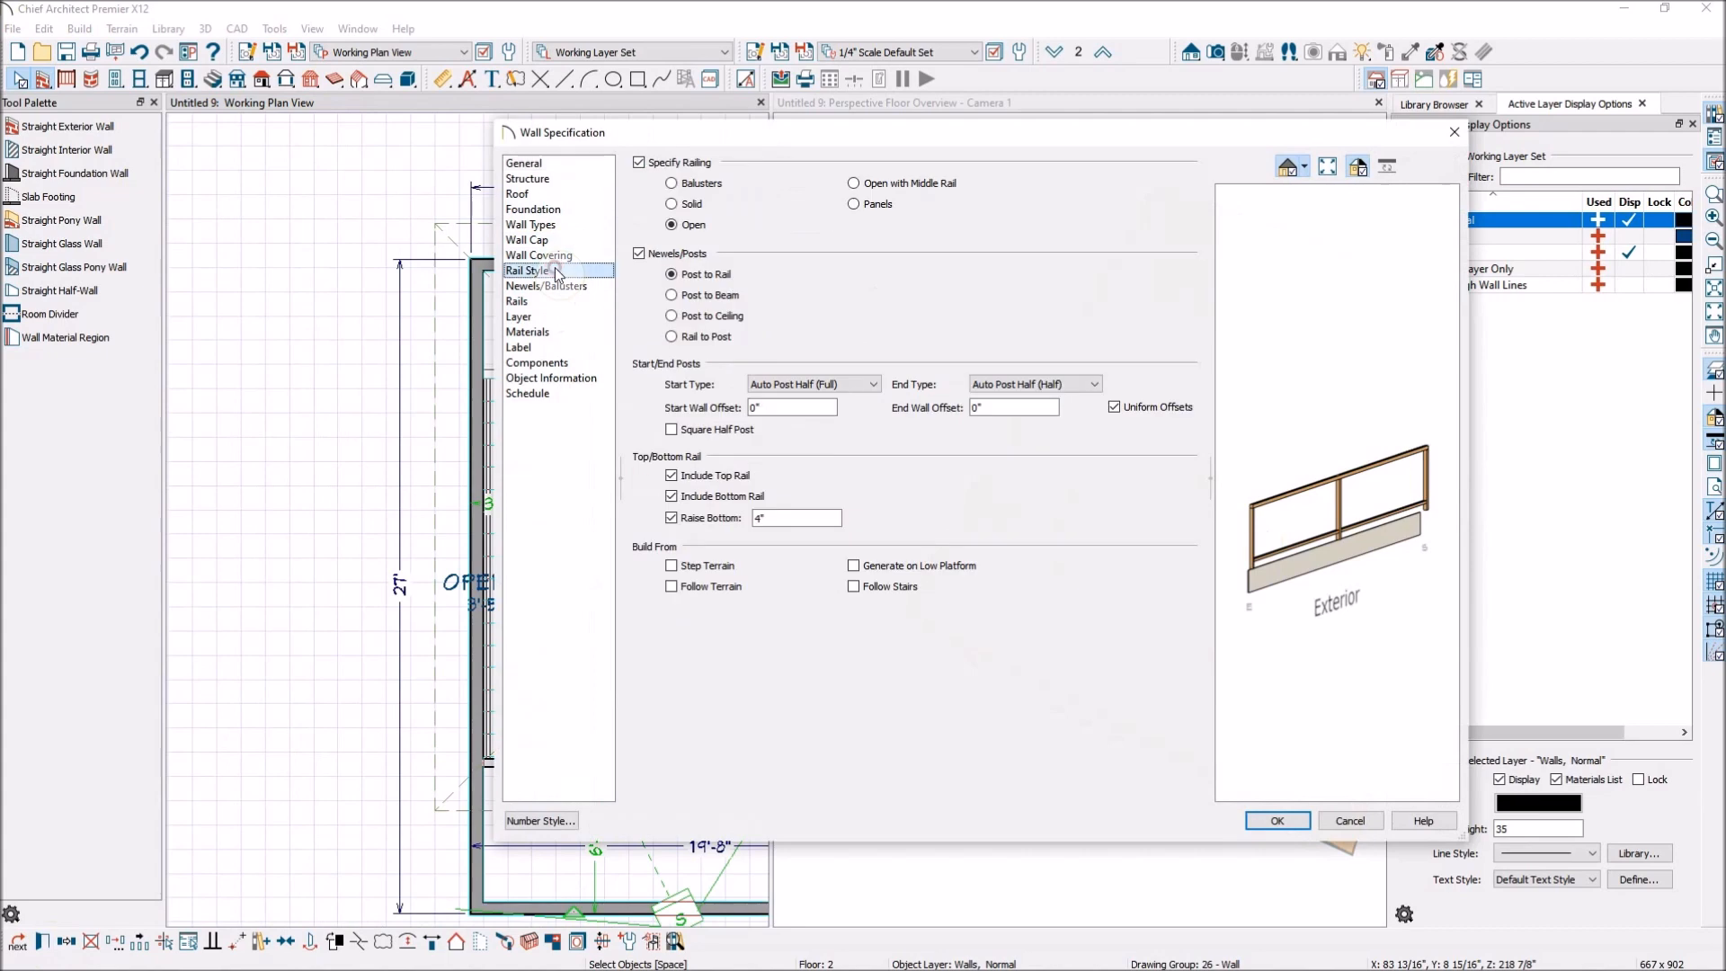
{"action": "left_click", "coordinate": [672, 204]}
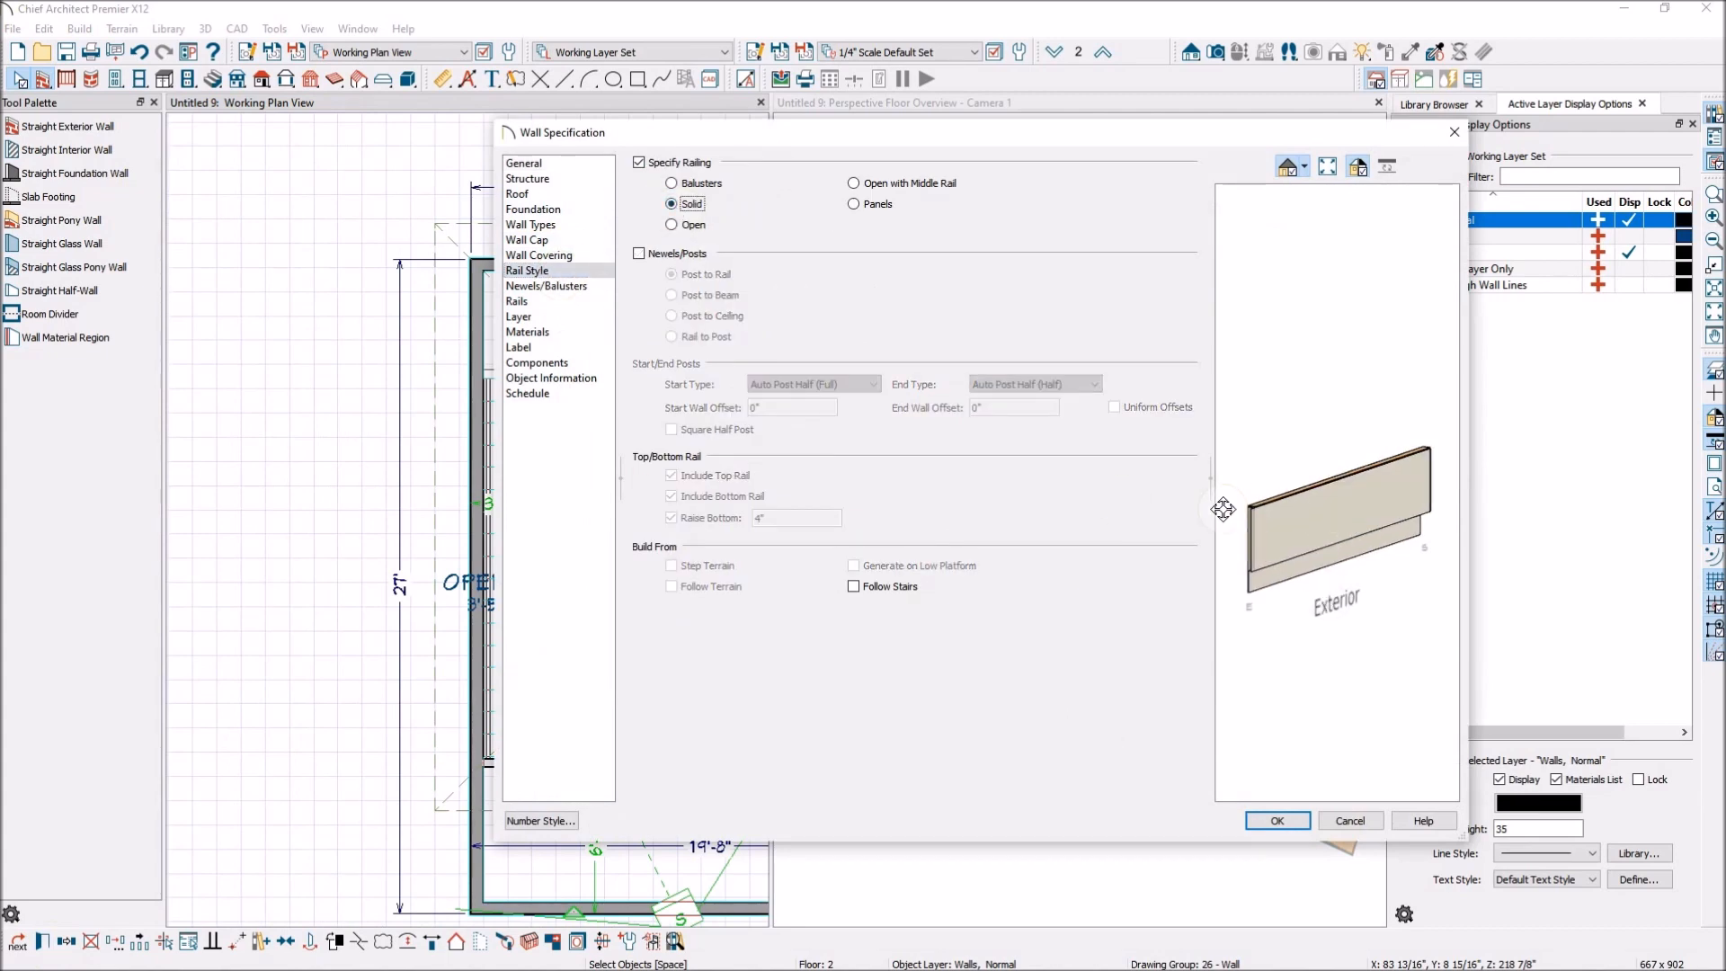
{"action": "left_click", "coordinate": [672, 183]}
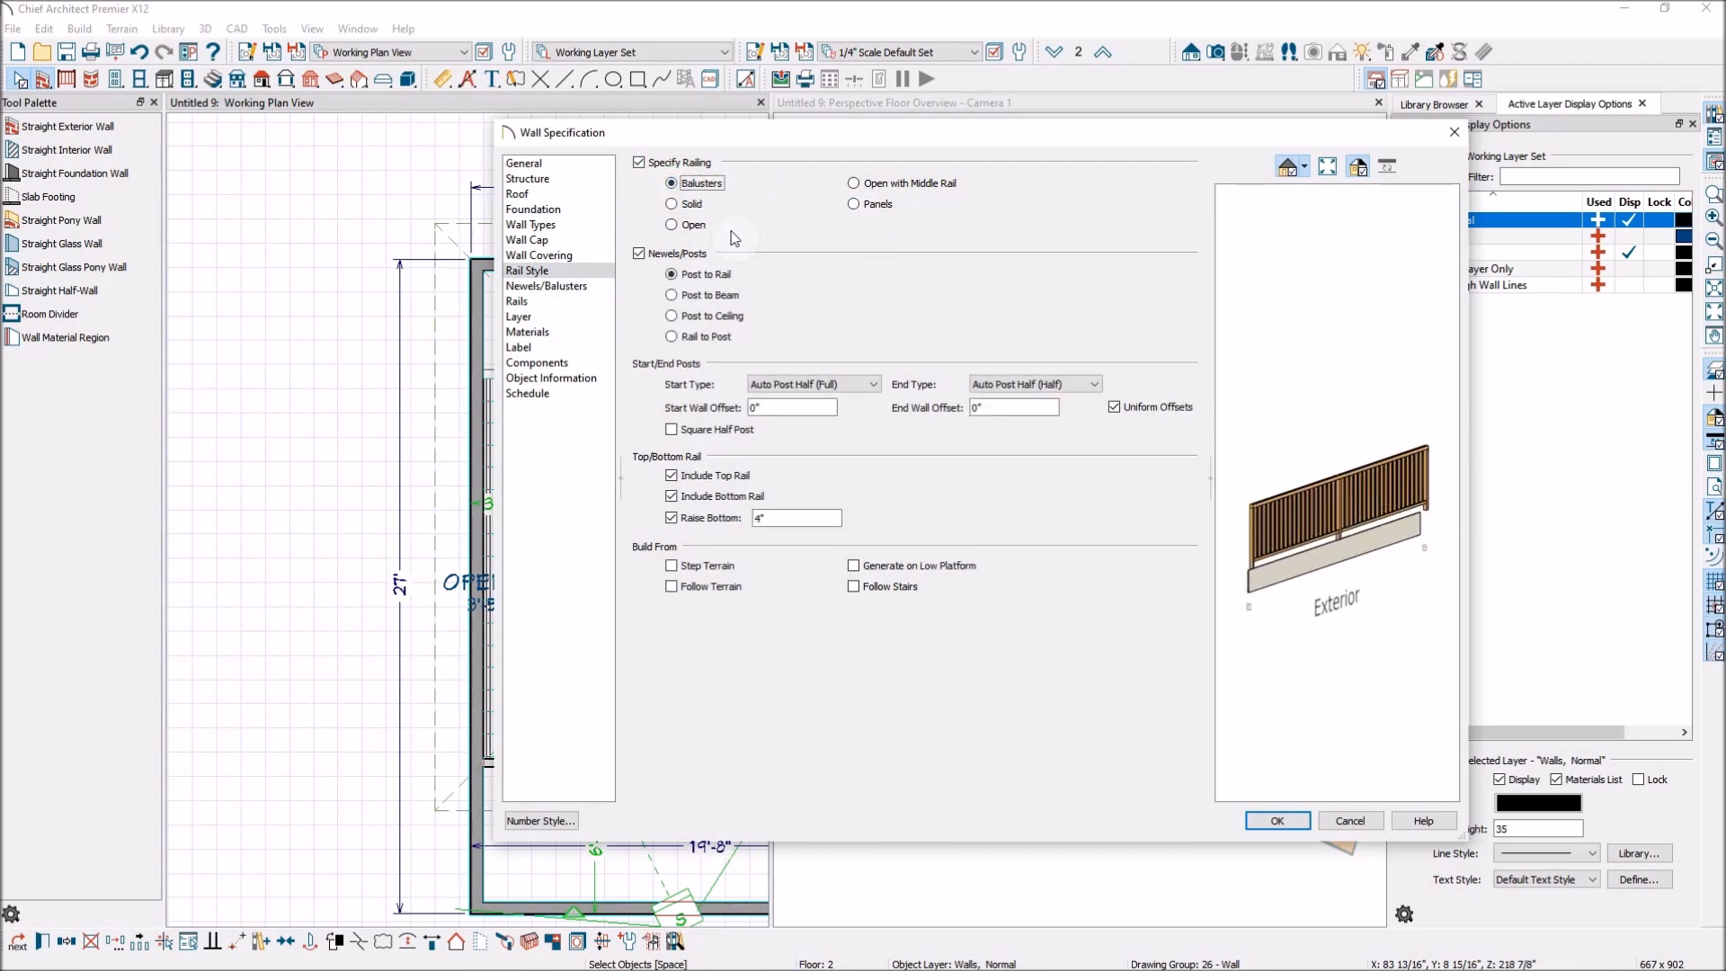
{"action": "left_click", "coordinate": [669, 205]}
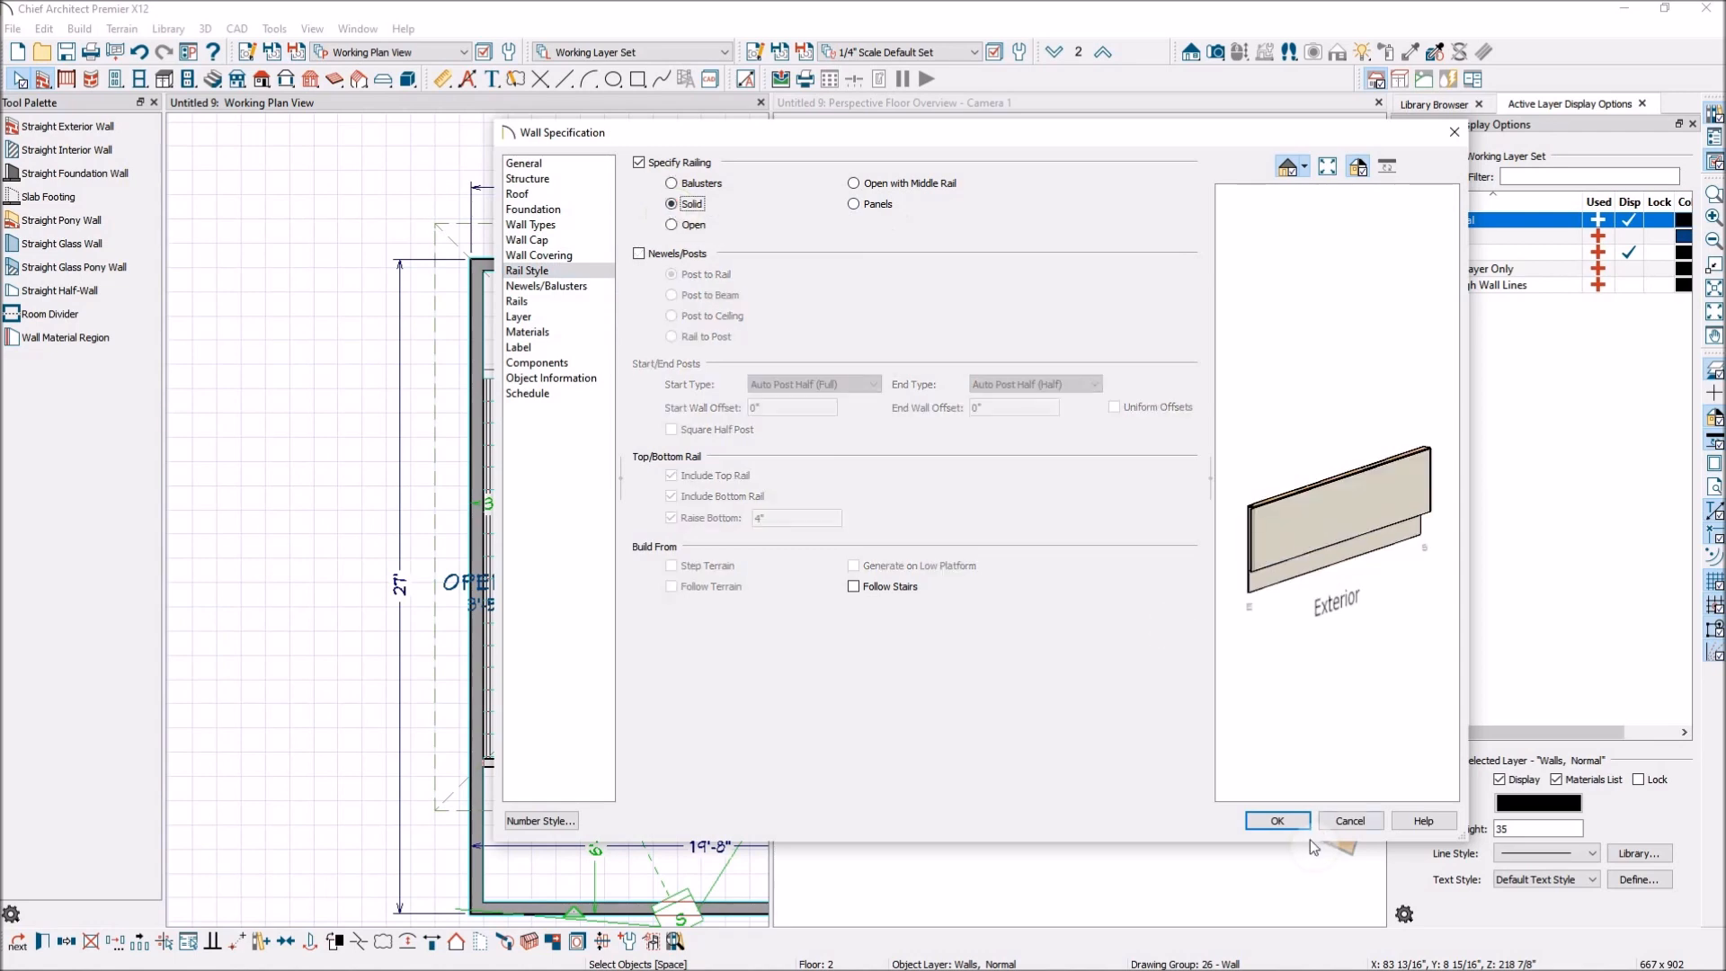
{"action": "left_click", "coordinate": [1278, 821]}
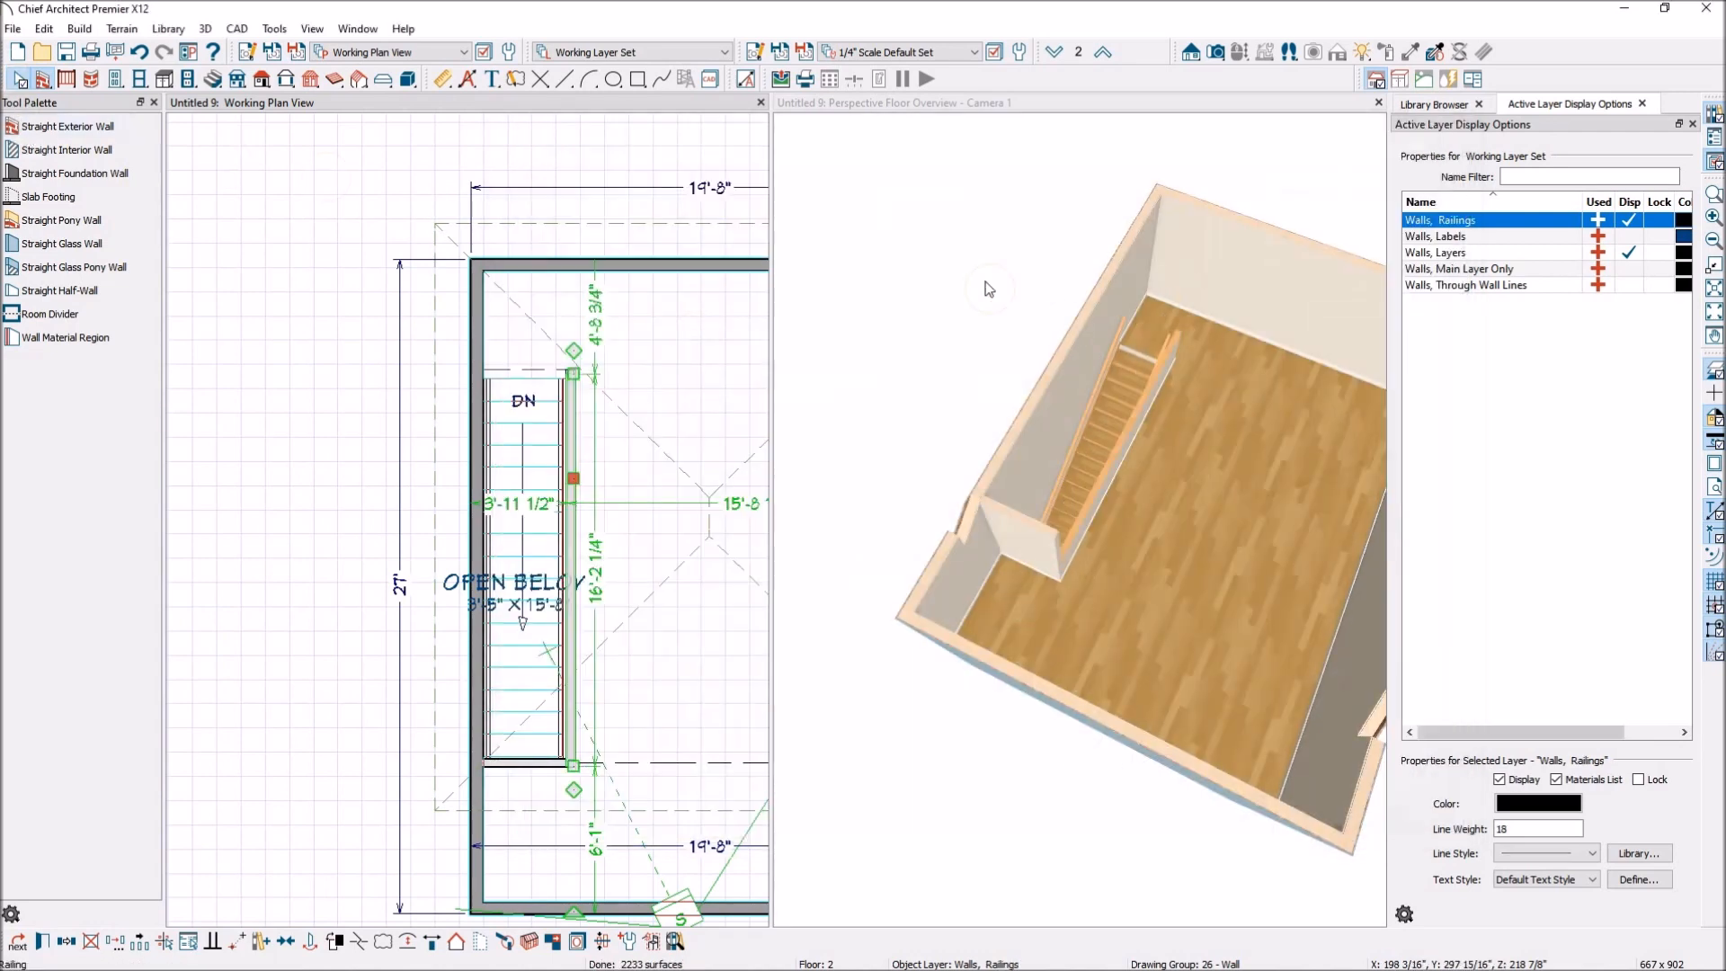
Orbit the floor overview to inspect the solid railing and the open access at the head of the stairs.
{"action": "left_click", "coordinate": [1069, 306]}
{"action": "left_click_drag", "start_coordinate": [1244, 524], "coordinate": [750, 451]}
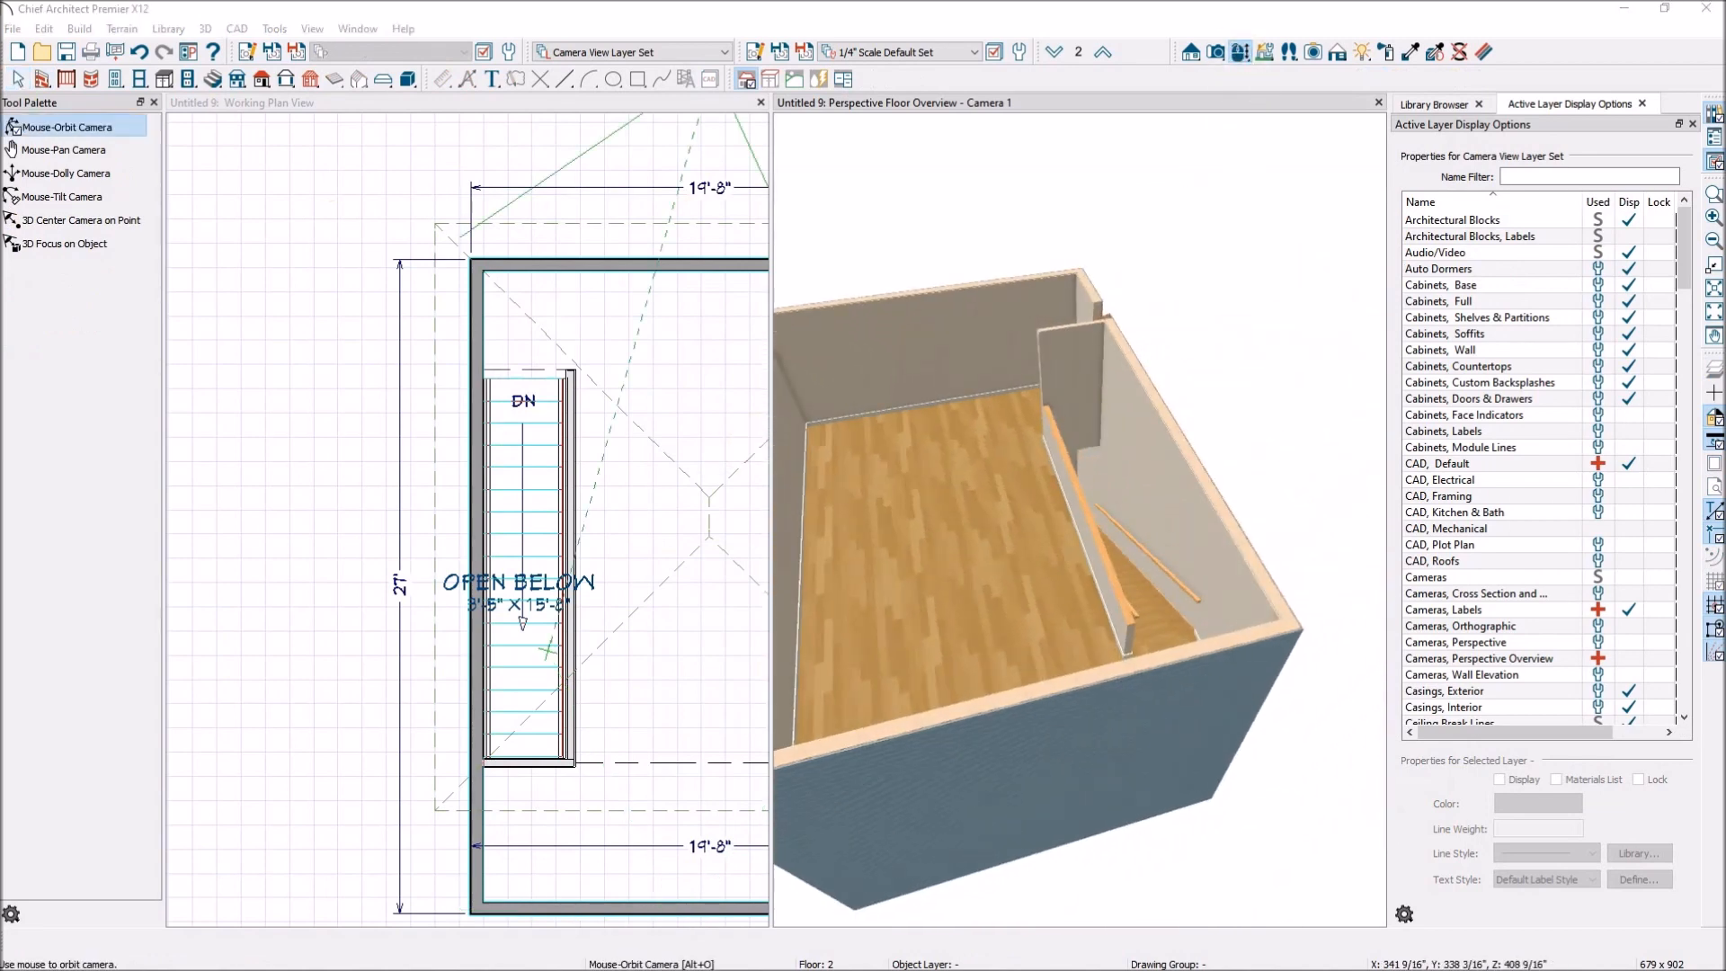
{"action": "scroll", "coordinate": [1123, 615], "scroll_direction": "up", "scroll_amount": 6}
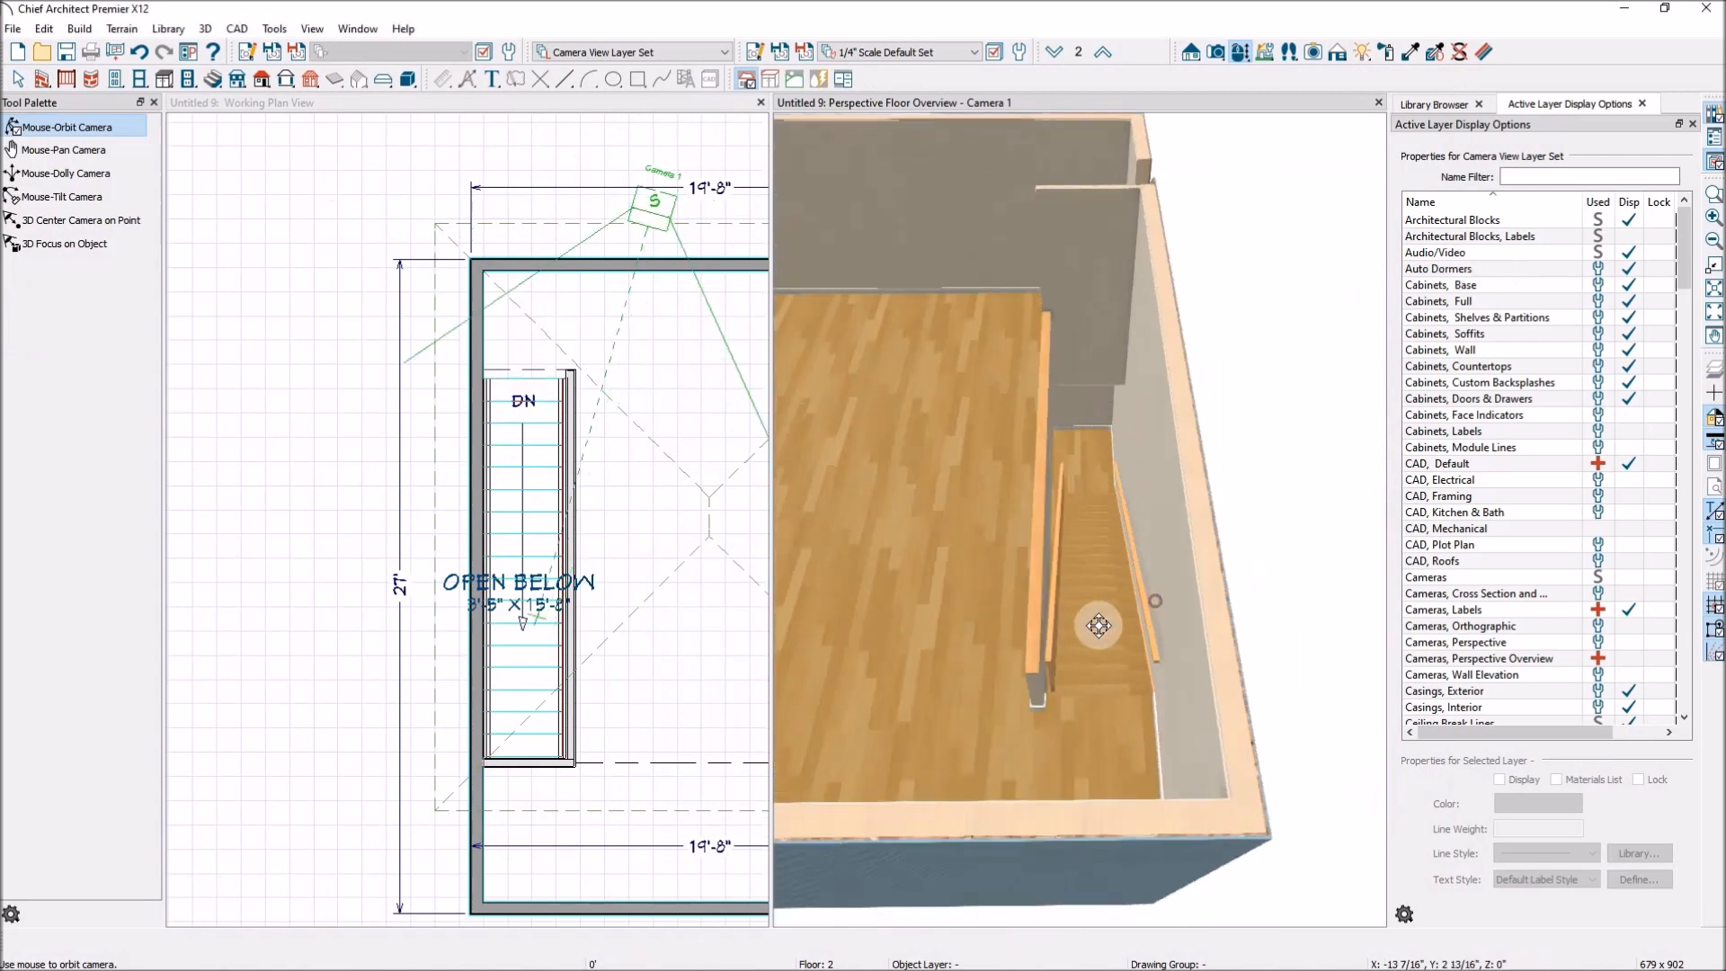
Inspect the stairs and the solid railing in the floor overview, viewing floor 1 and returning to floor 2.
{"action": "scroll", "coordinate": [1085, 639], "scroll_direction": "down", "scroll_amount": 3}
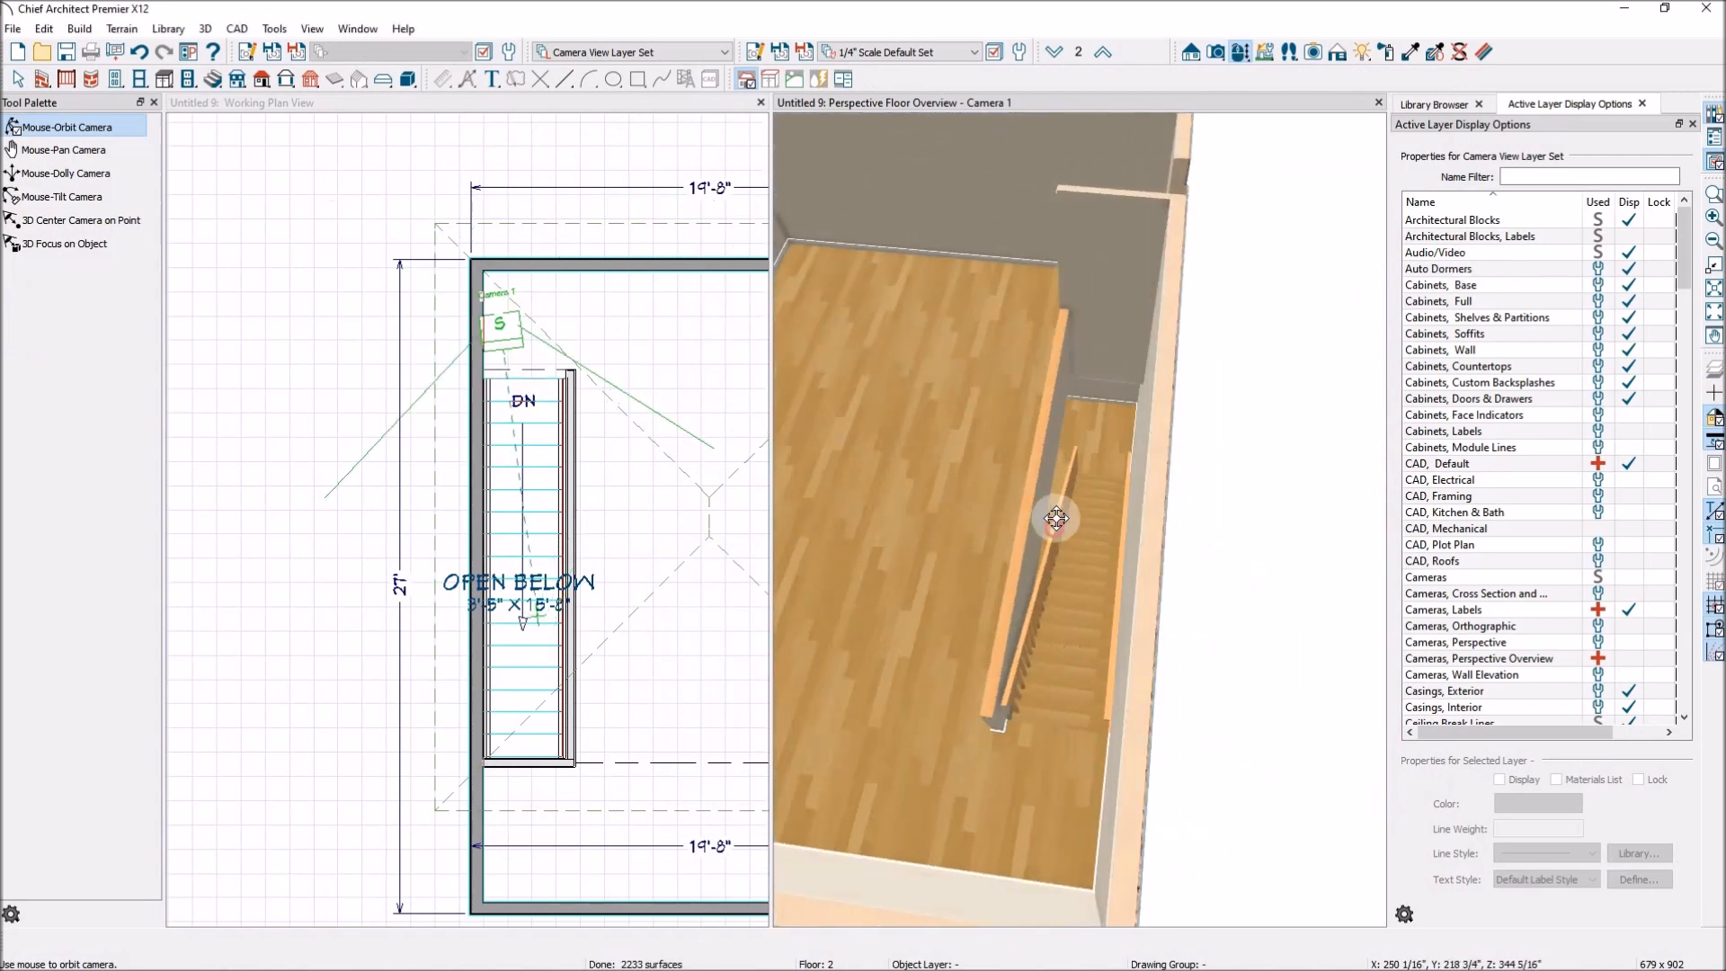
{"action": "scroll", "coordinate": [1055, 518], "scroll_direction": "down", "scroll_amount": 3}
{"action": "left_click_drag", "start_coordinate": [1111, 480], "coordinate": [1140, 426]}
{"action": "left_click", "coordinate": [1054, 51]}
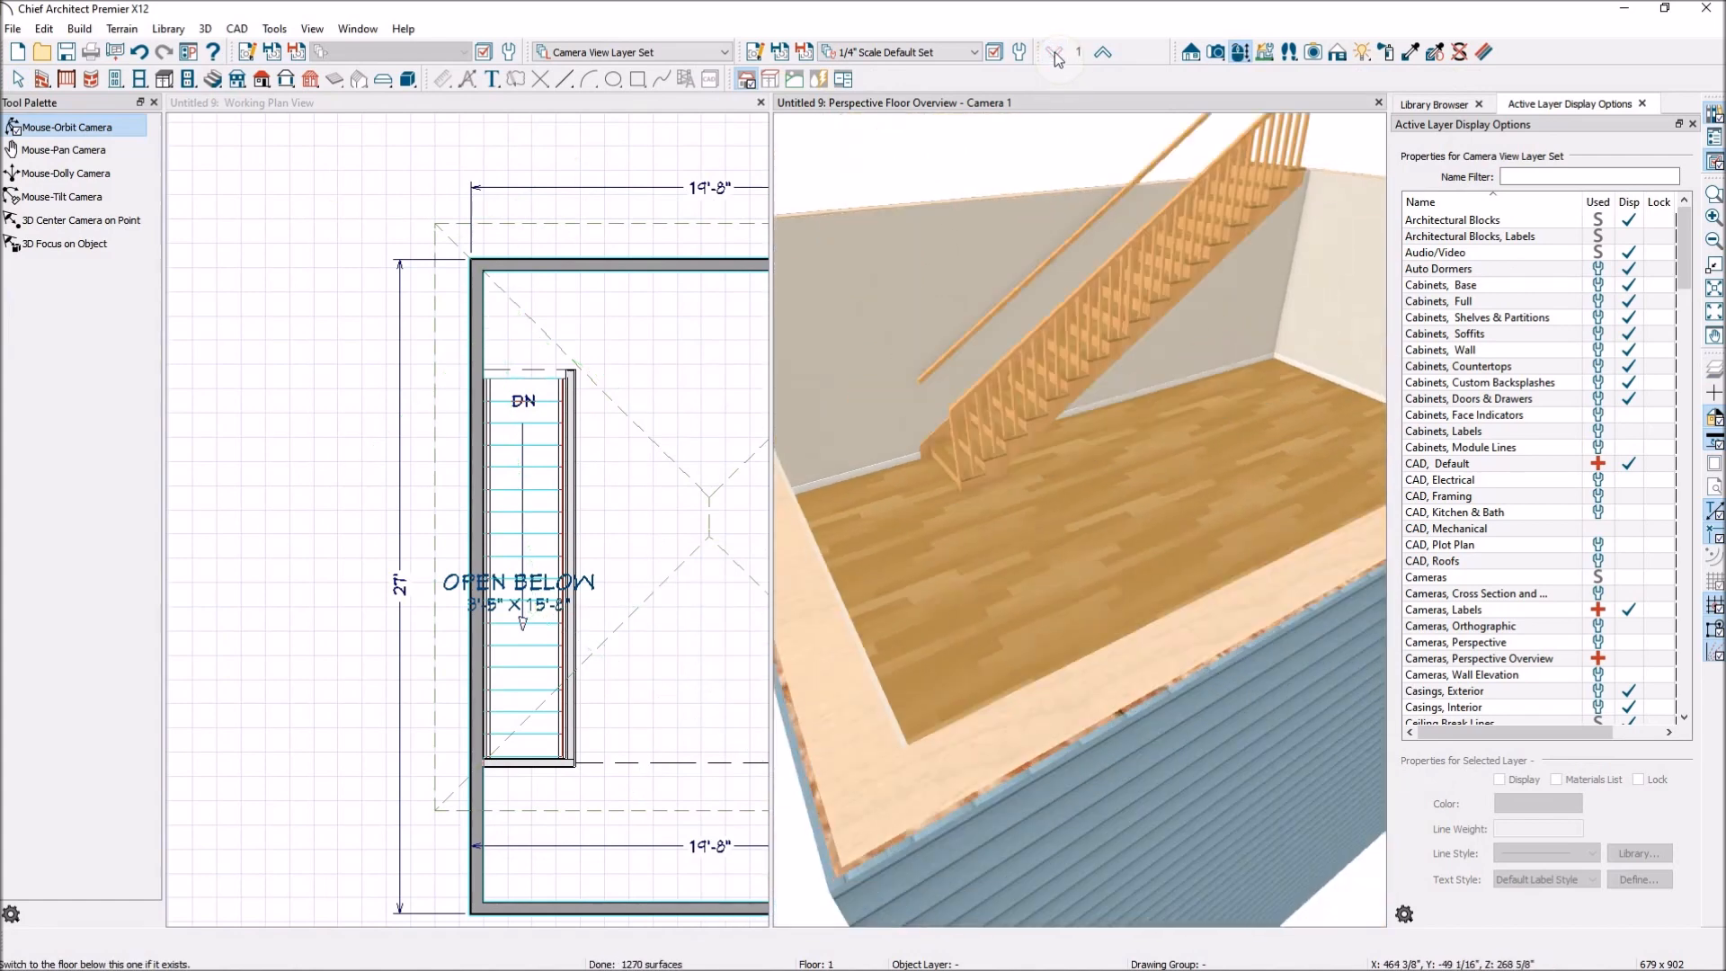
{"action": "left_click_drag", "start_coordinate": [1123, 440], "coordinate": [1135, 505]}
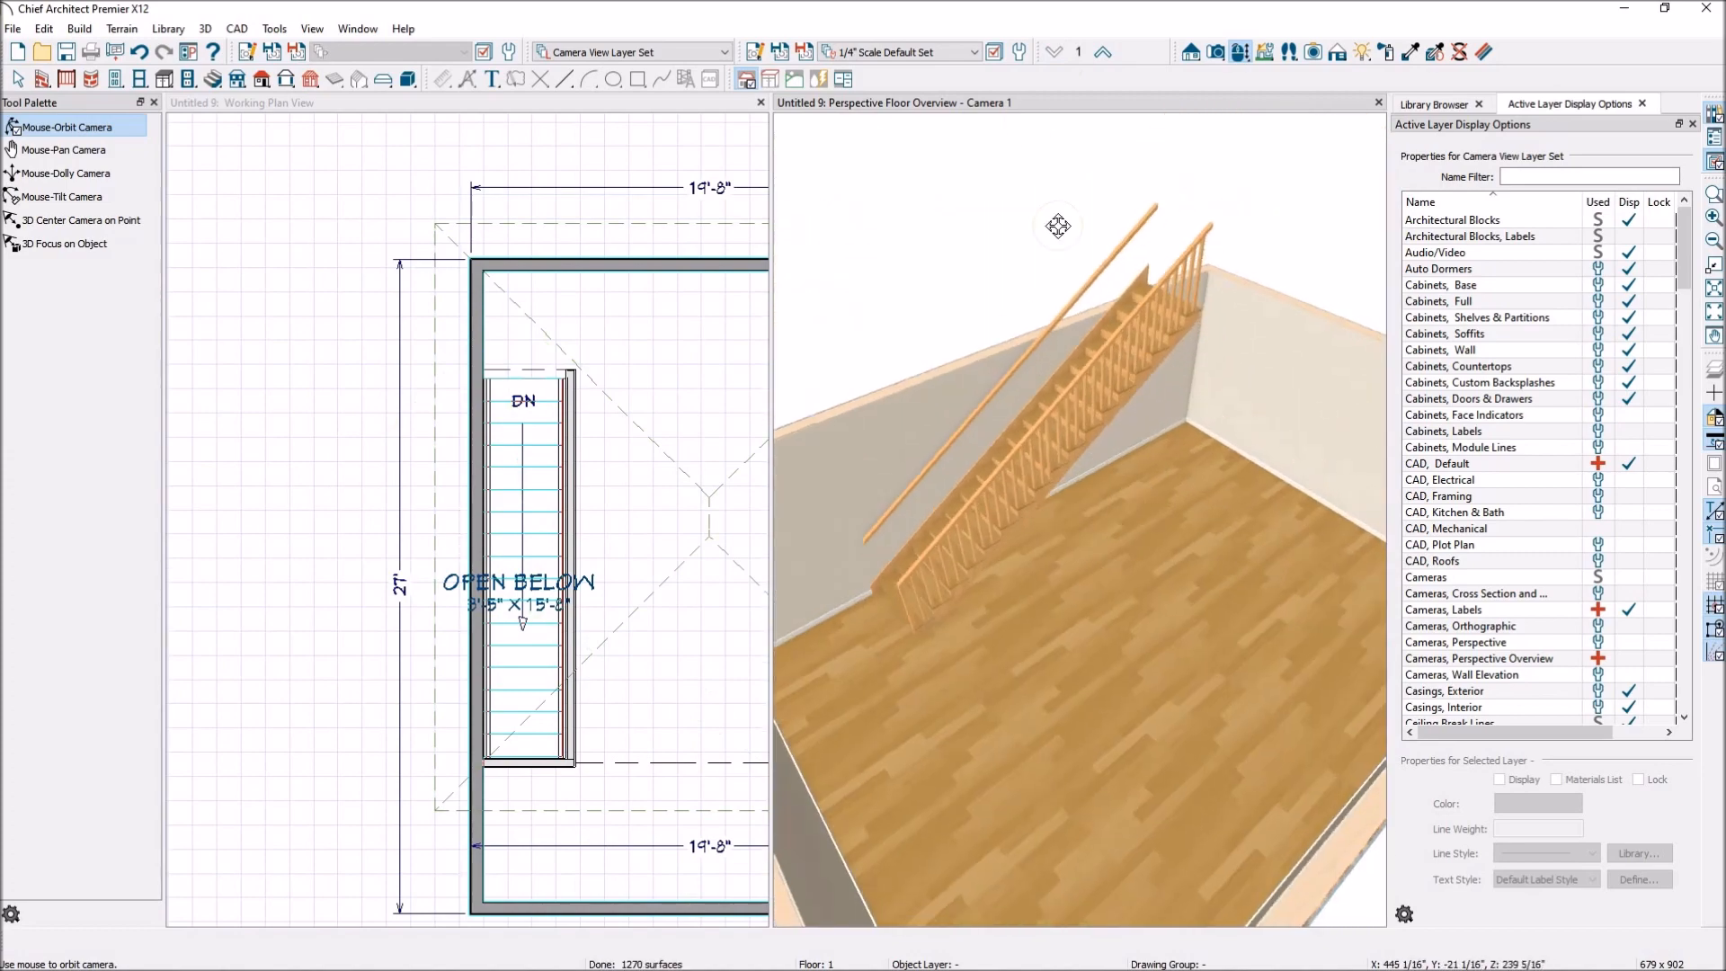
{"action": "left_click", "coordinate": [1102, 54]}
{"action": "left_click_drag", "start_coordinate": [1083, 360], "coordinate": [1132, 370]}
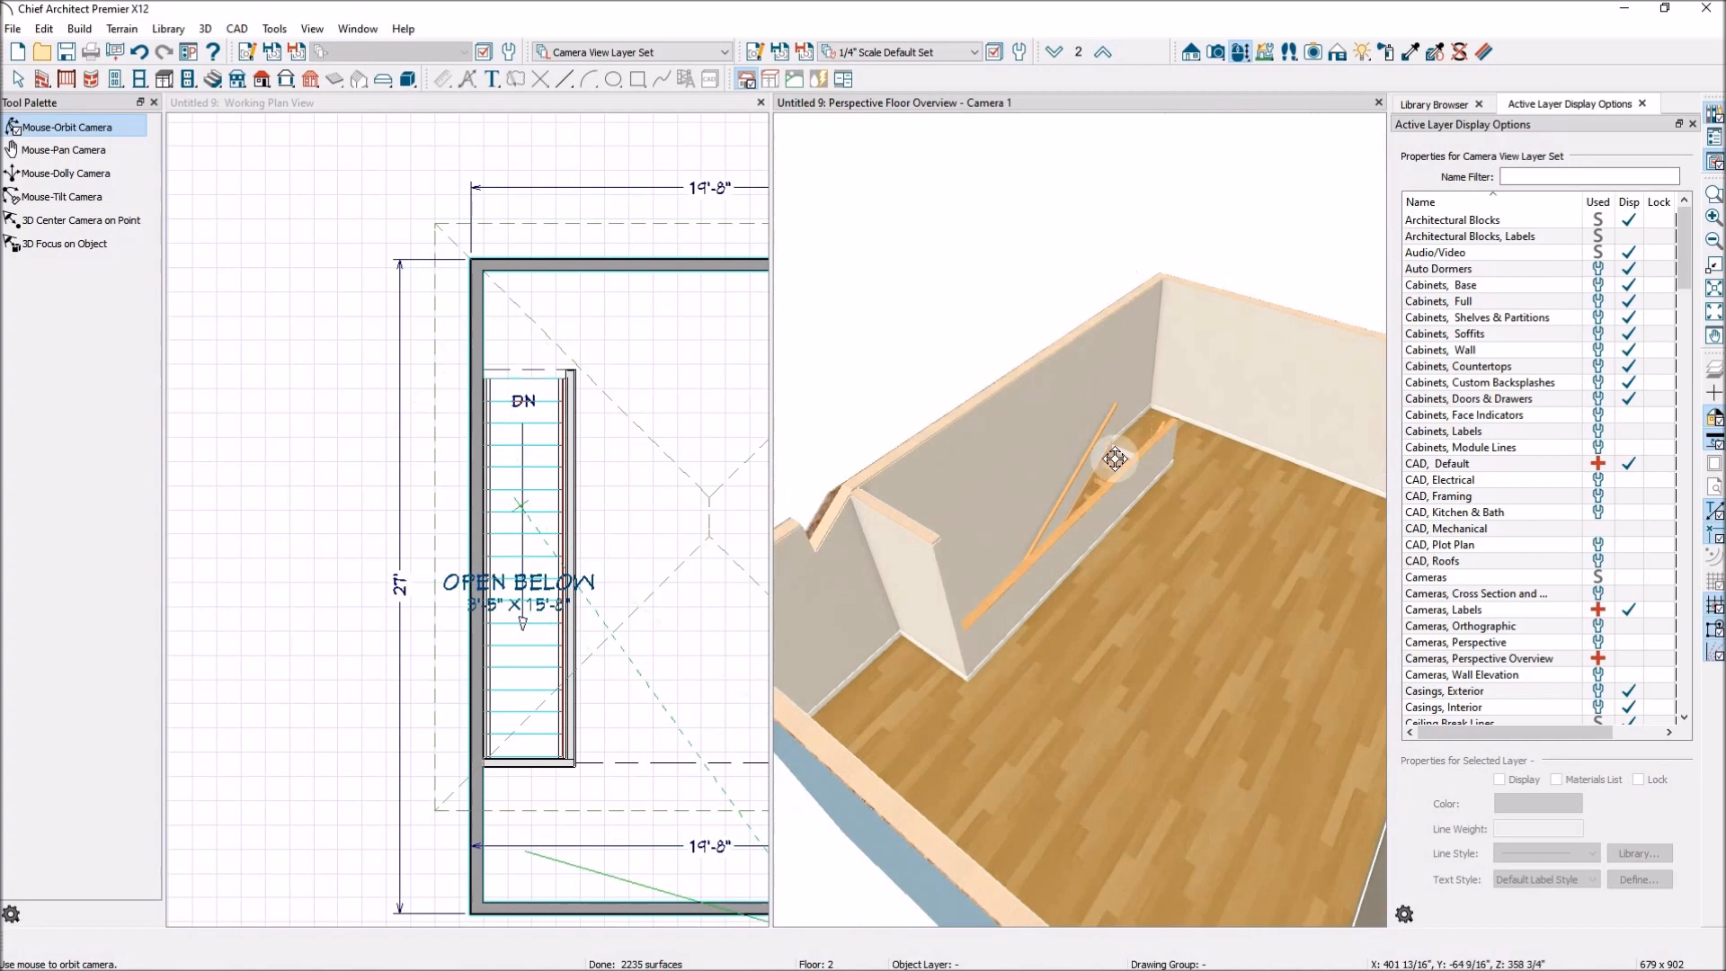
Show floor 1 in the working plan view and turn off the reference display of the other floor.
{"action": "key", "text": "space"}
{"action": "left_click", "coordinate": [278, 348]}
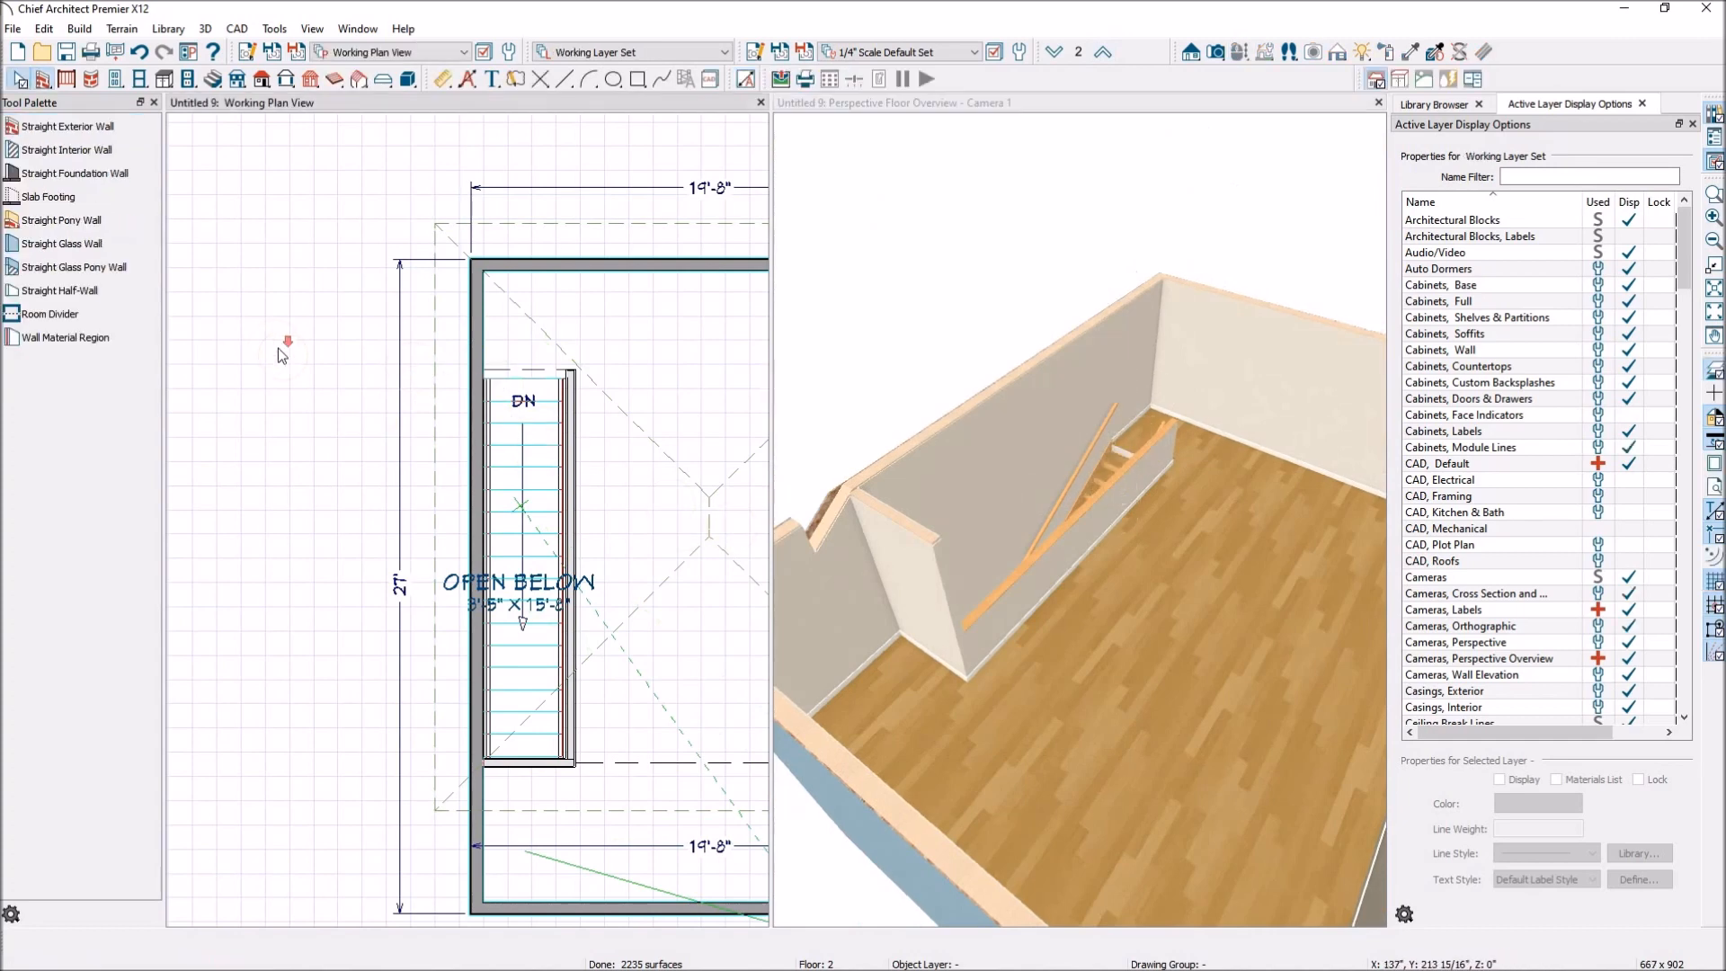
{"action": "scroll", "coordinate": [283, 350], "scroll_direction": "down", "scroll_amount": 2}
{"action": "scroll", "coordinate": [565, 424], "scroll_direction": "up", "scroll_amount": 1}
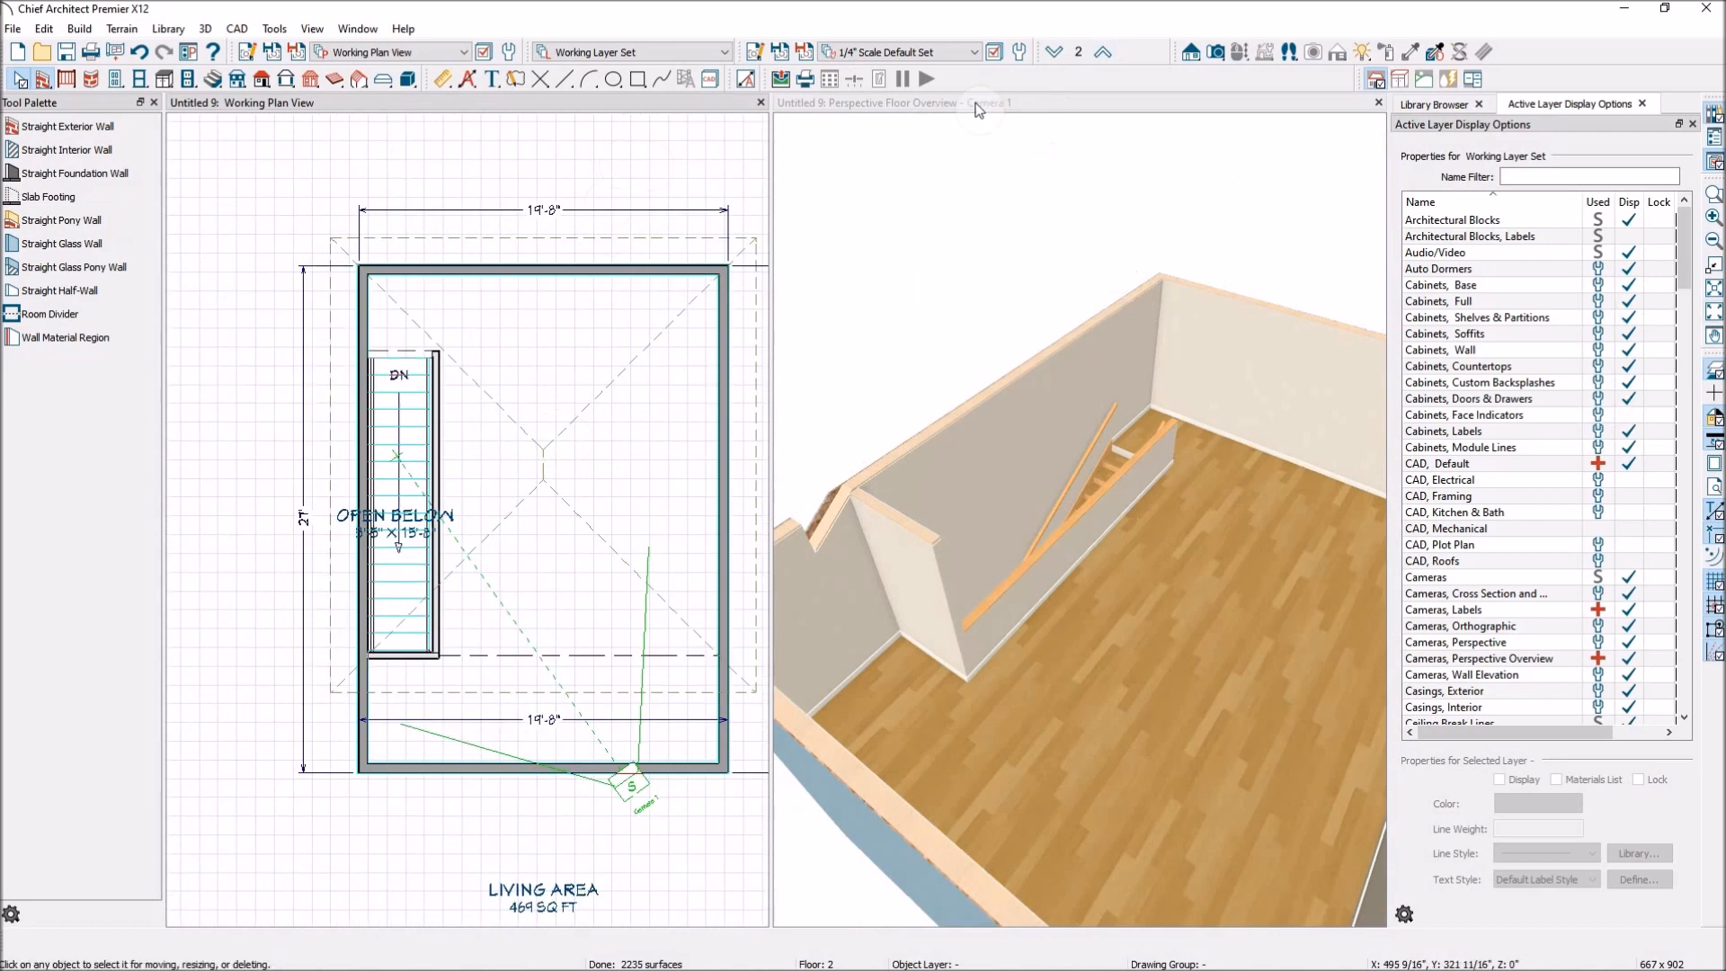
{"action": "left_click", "coordinate": [1054, 51]}
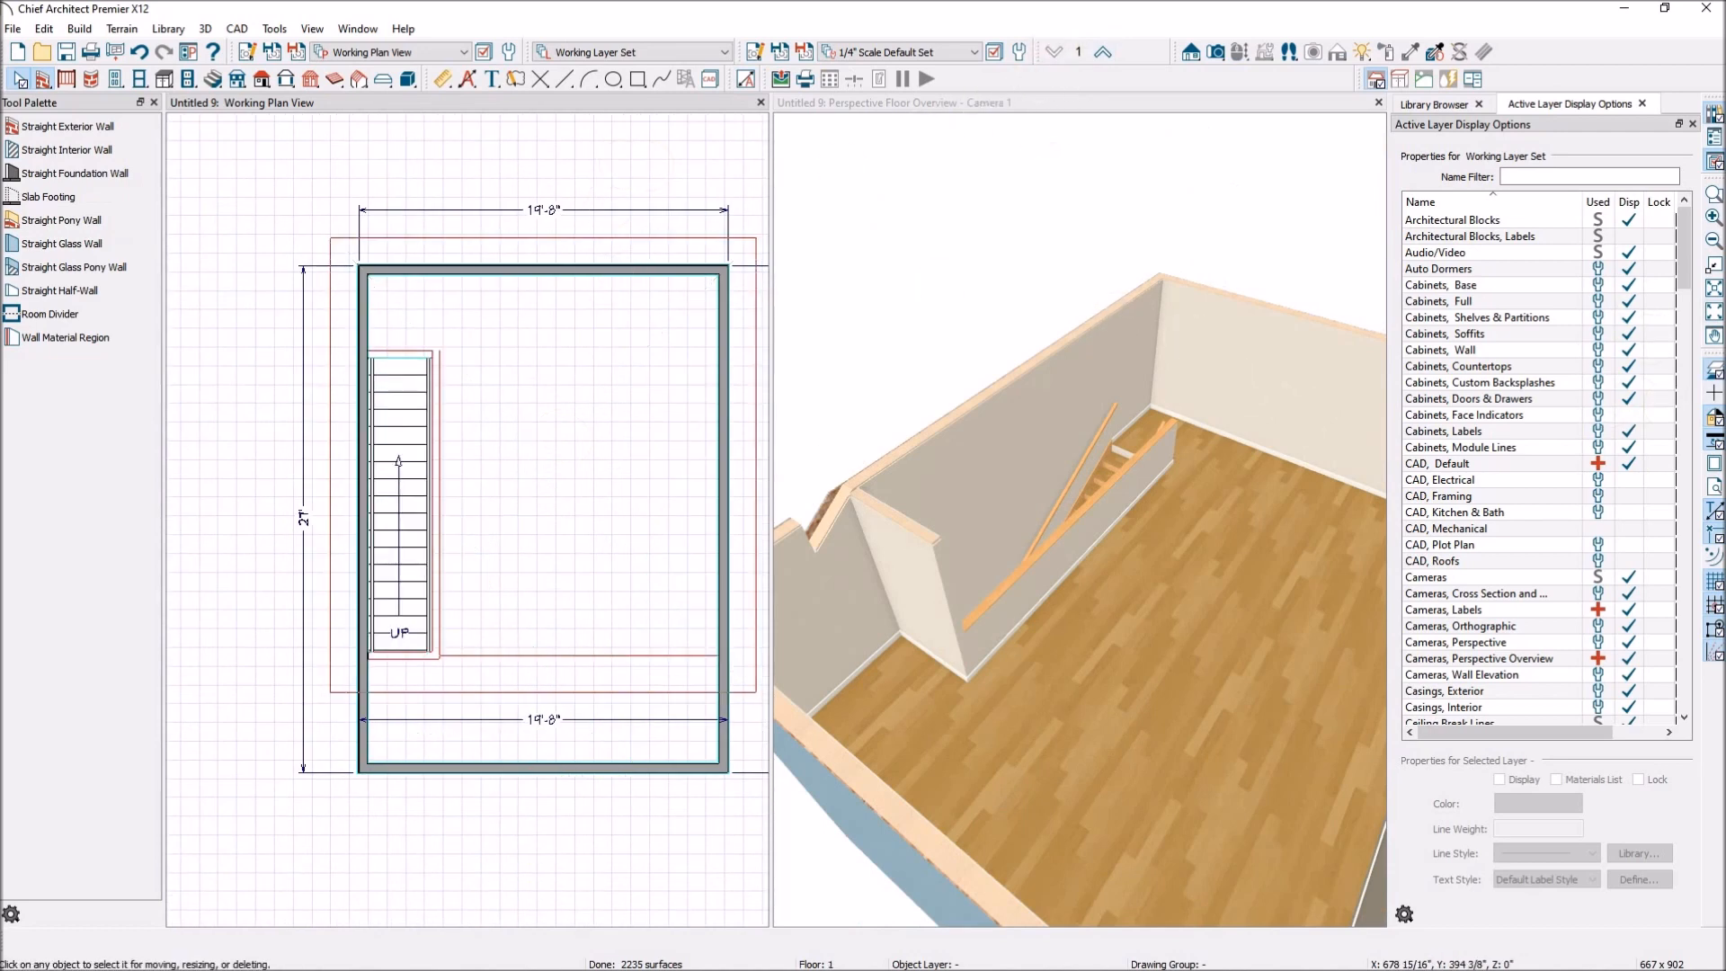
{"action": "left_click", "coordinate": [1714, 369]}
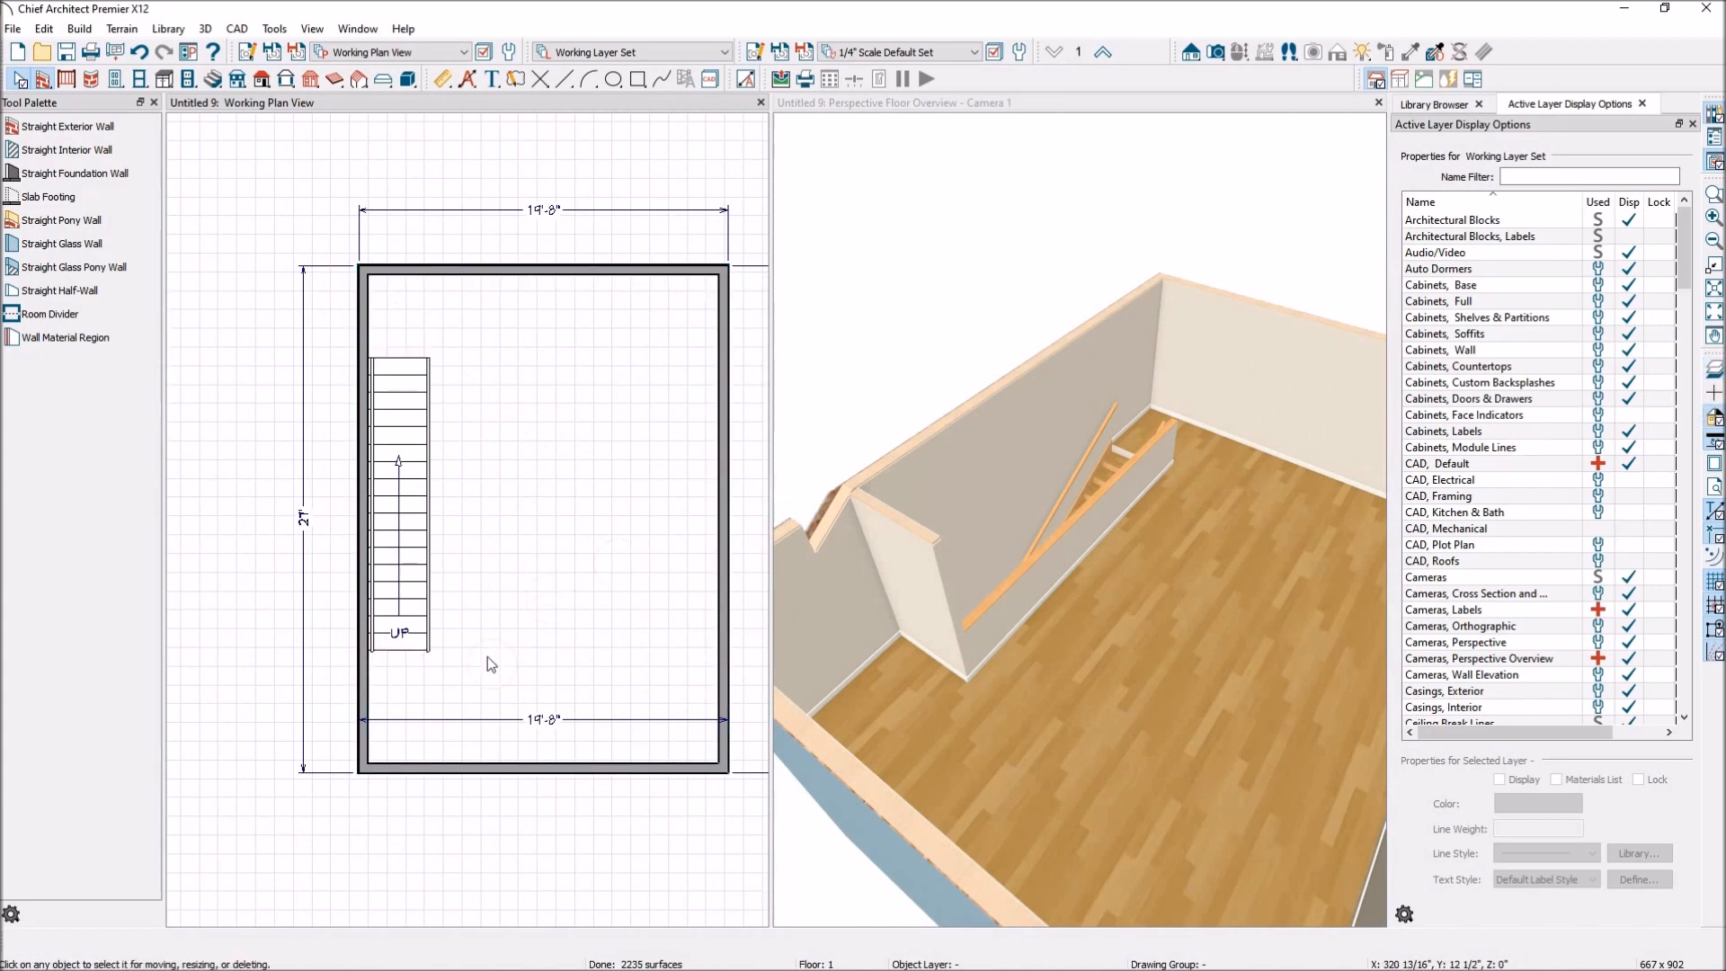
Add a breakline to the straight staircase on floor 1, keeping the Triangle style and the default breakline values.
{"action": "scroll", "coordinate": [440, 693], "scroll_direction": "up", "scroll_amount": 4}
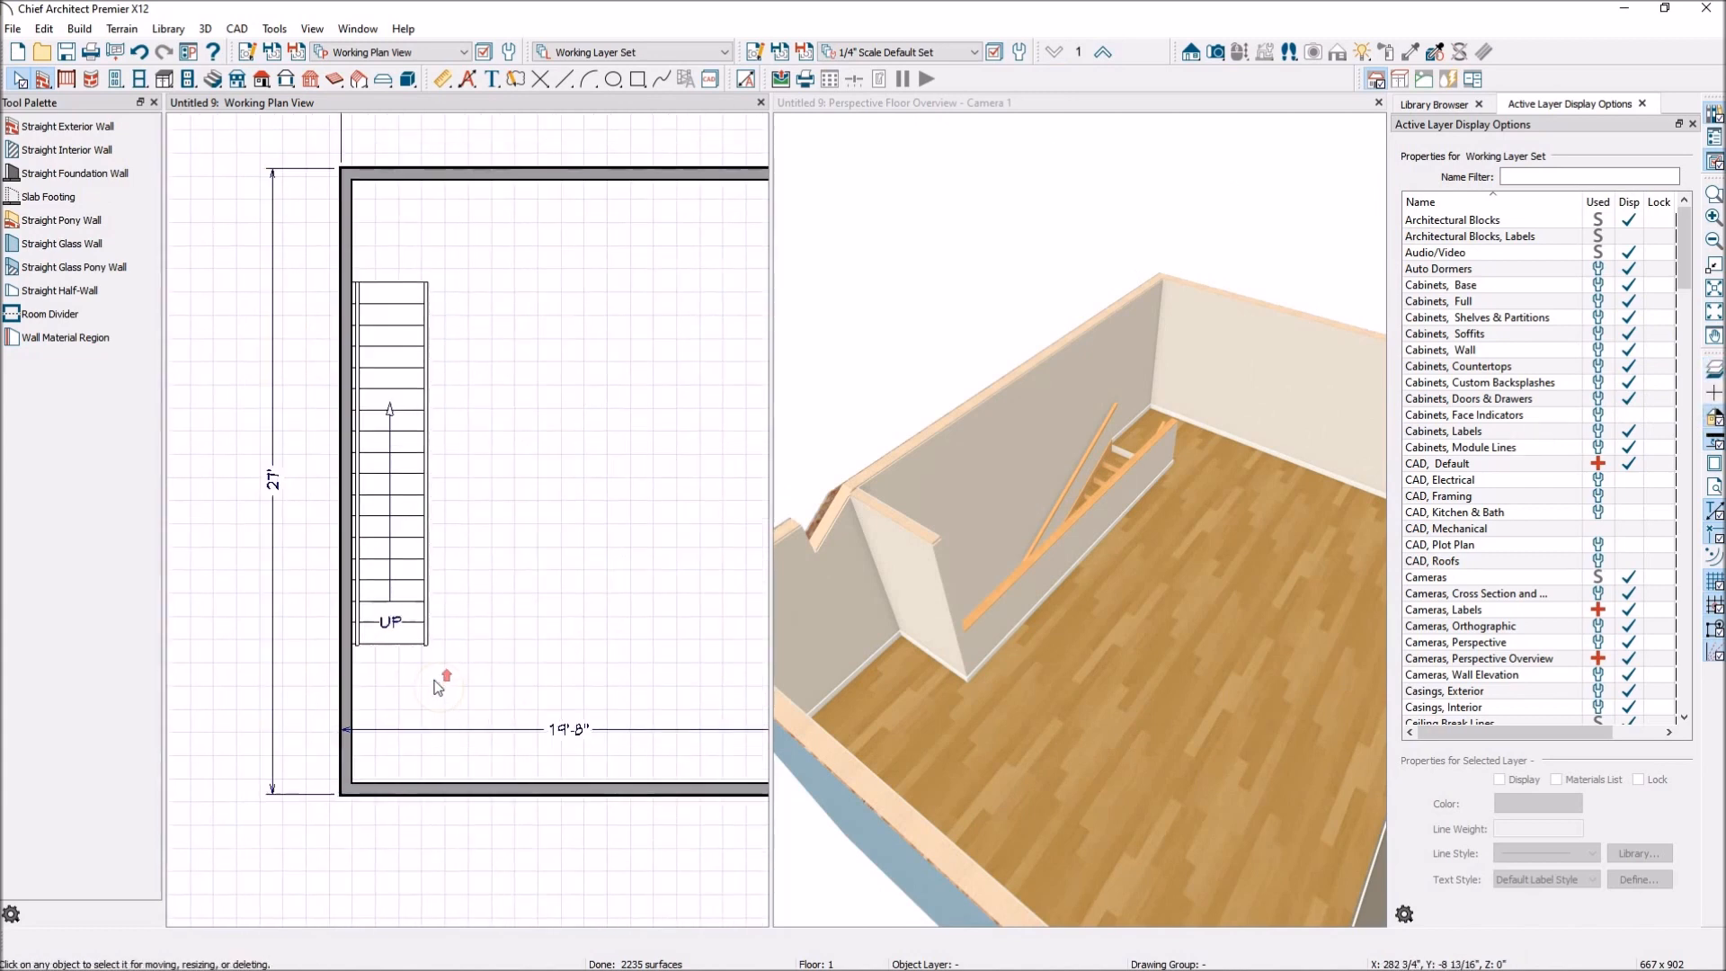
{"action": "left_click", "coordinate": [416, 555]}
{"action": "double_click", "coordinate": [416, 555]}
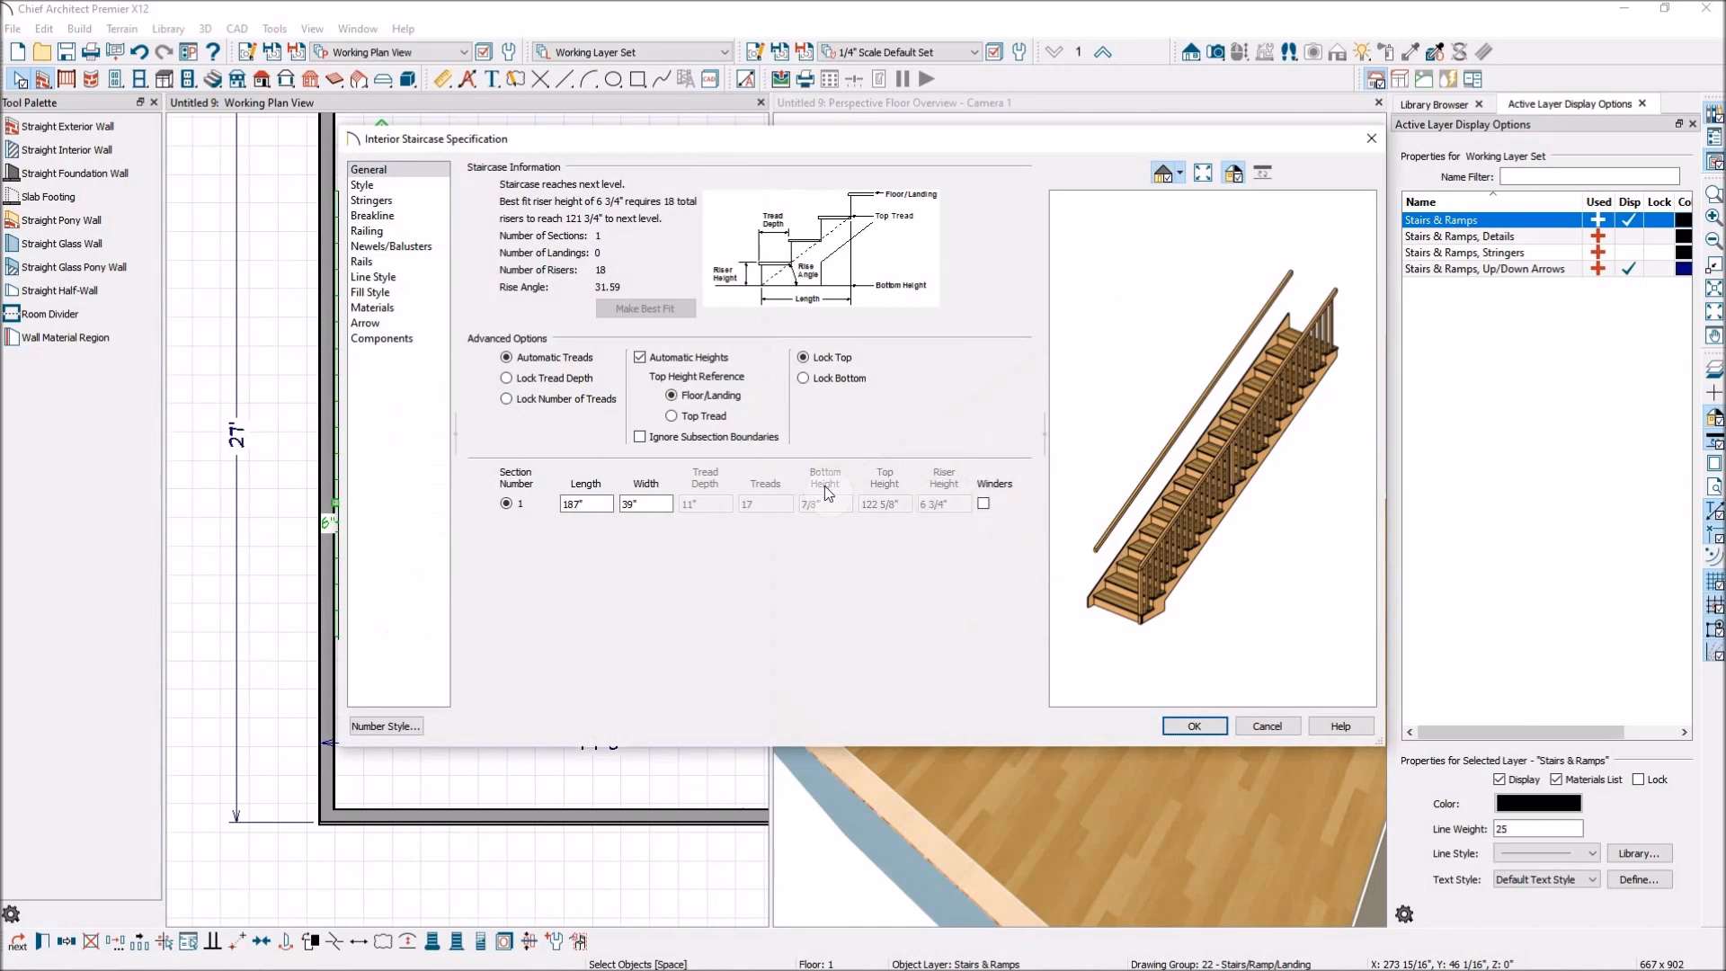
{"action": "left_click", "coordinate": [400, 216]}
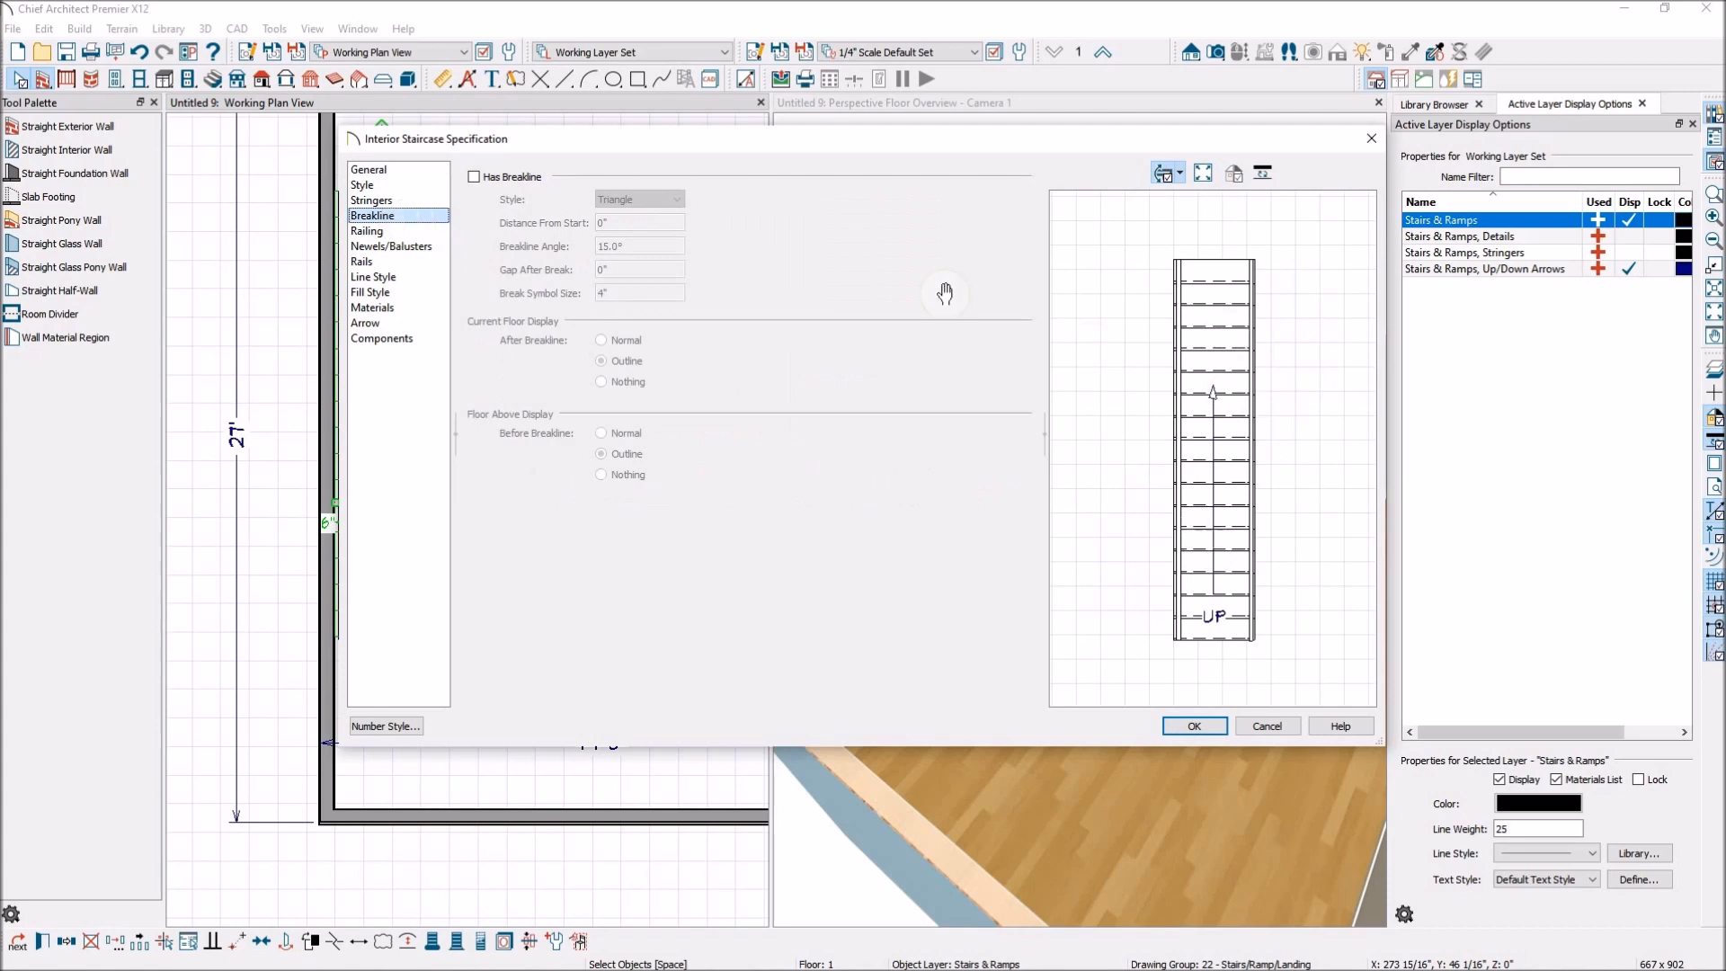
{"action": "left_click", "coordinate": [475, 177]}
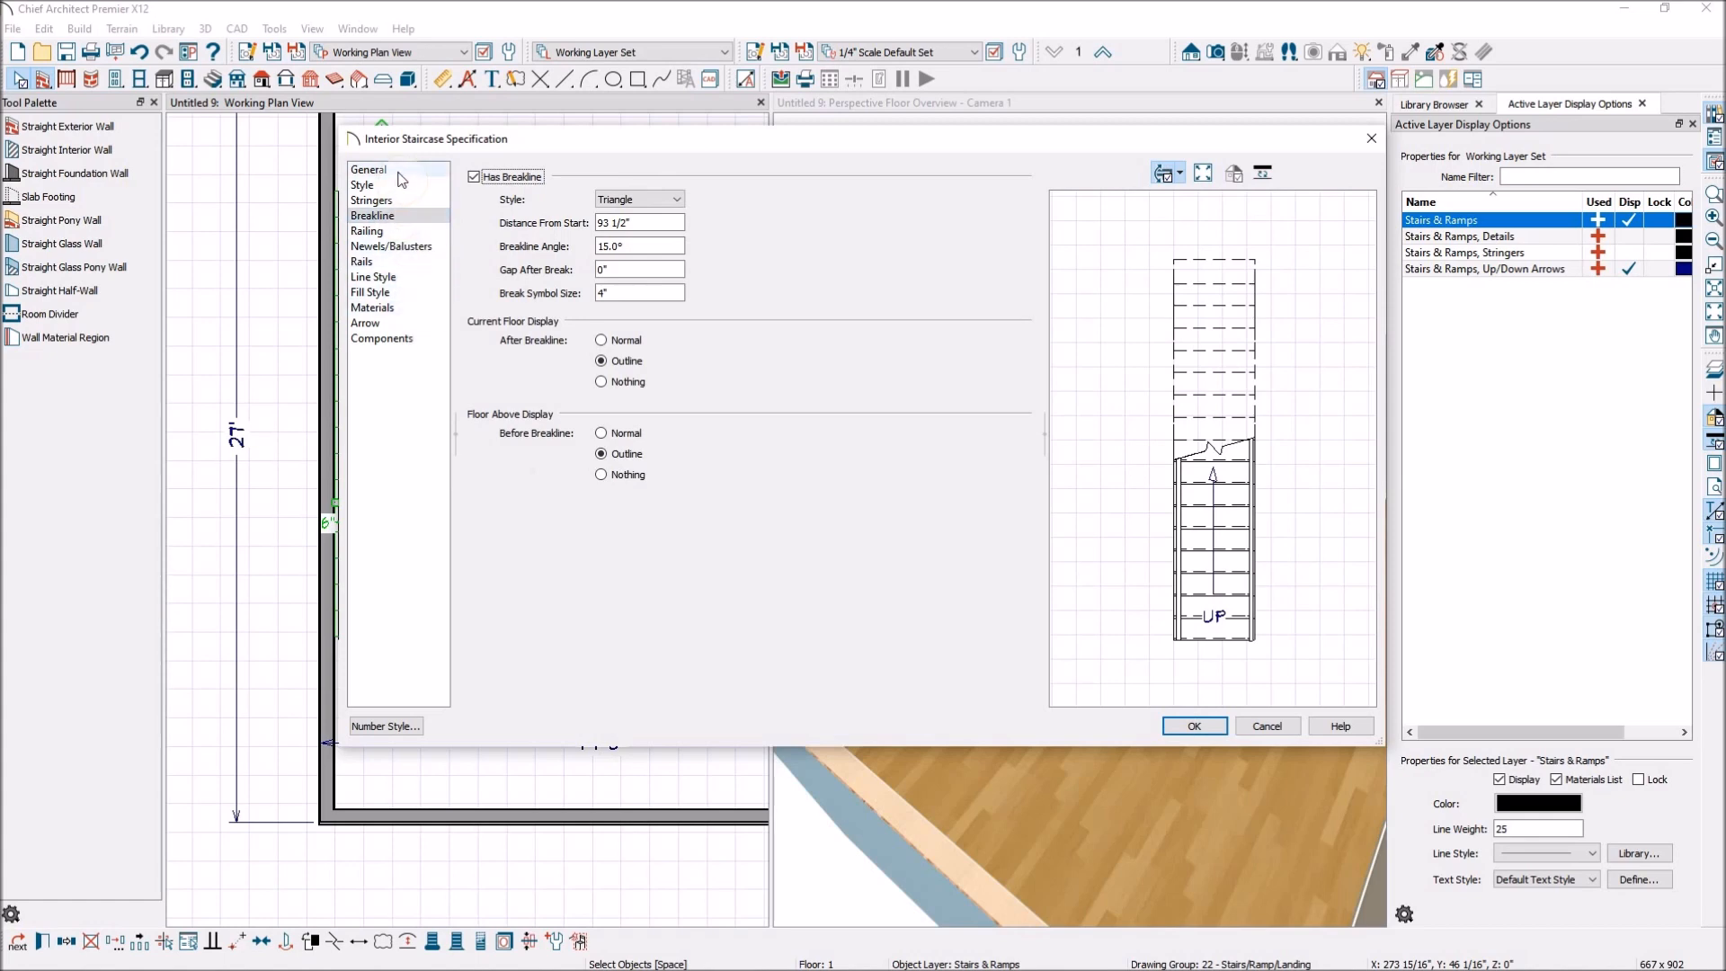
{"action": "left_click", "coordinate": [1194, 725]}
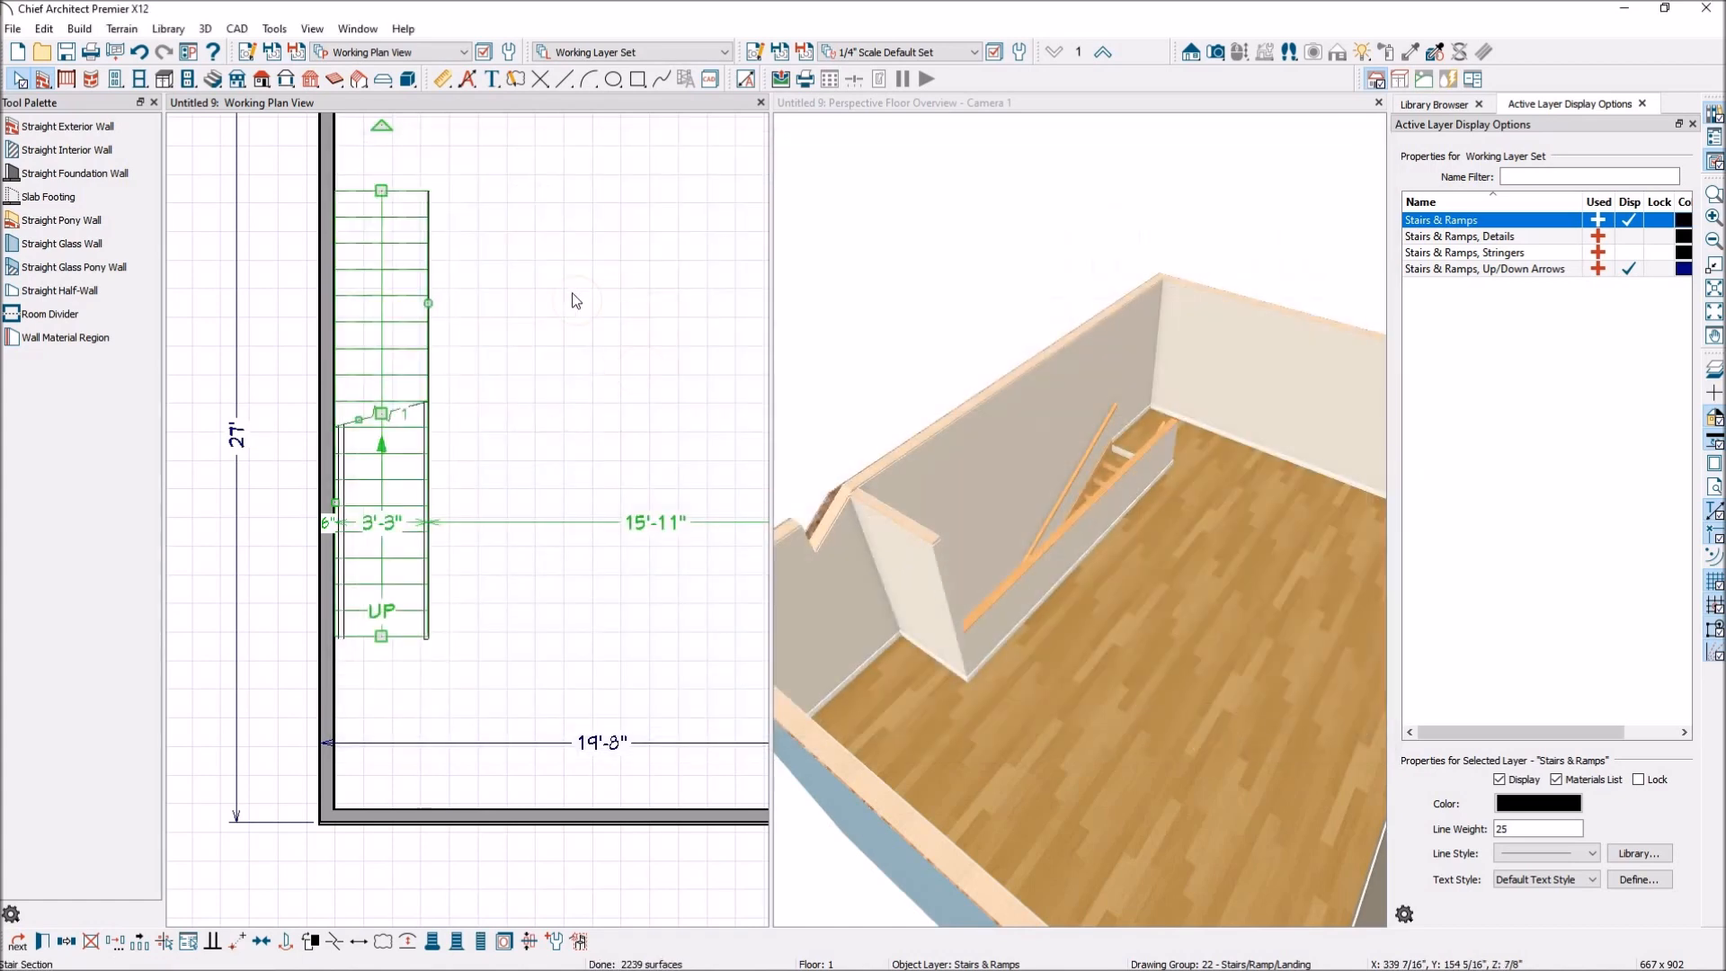
{"action": "scroll", "coordinate": [493, 358], "scroll_direction": "down", "scroll_amount": 2}
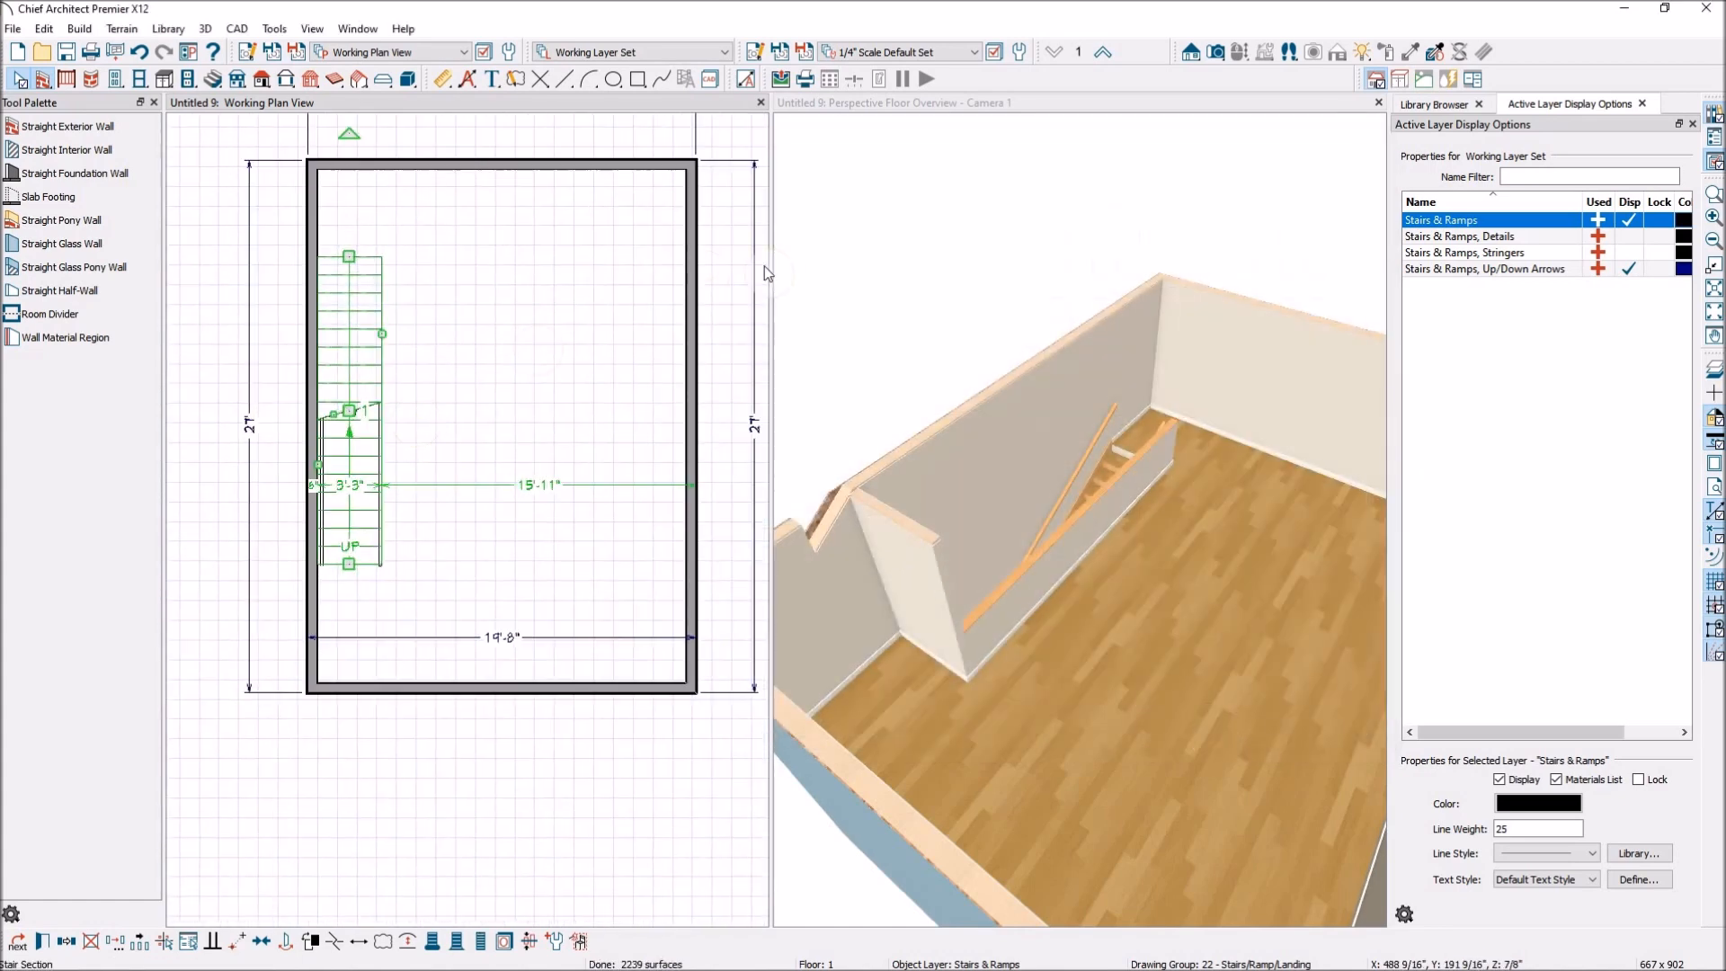
{"action": "left_click", "coordinate": [209, 244]}
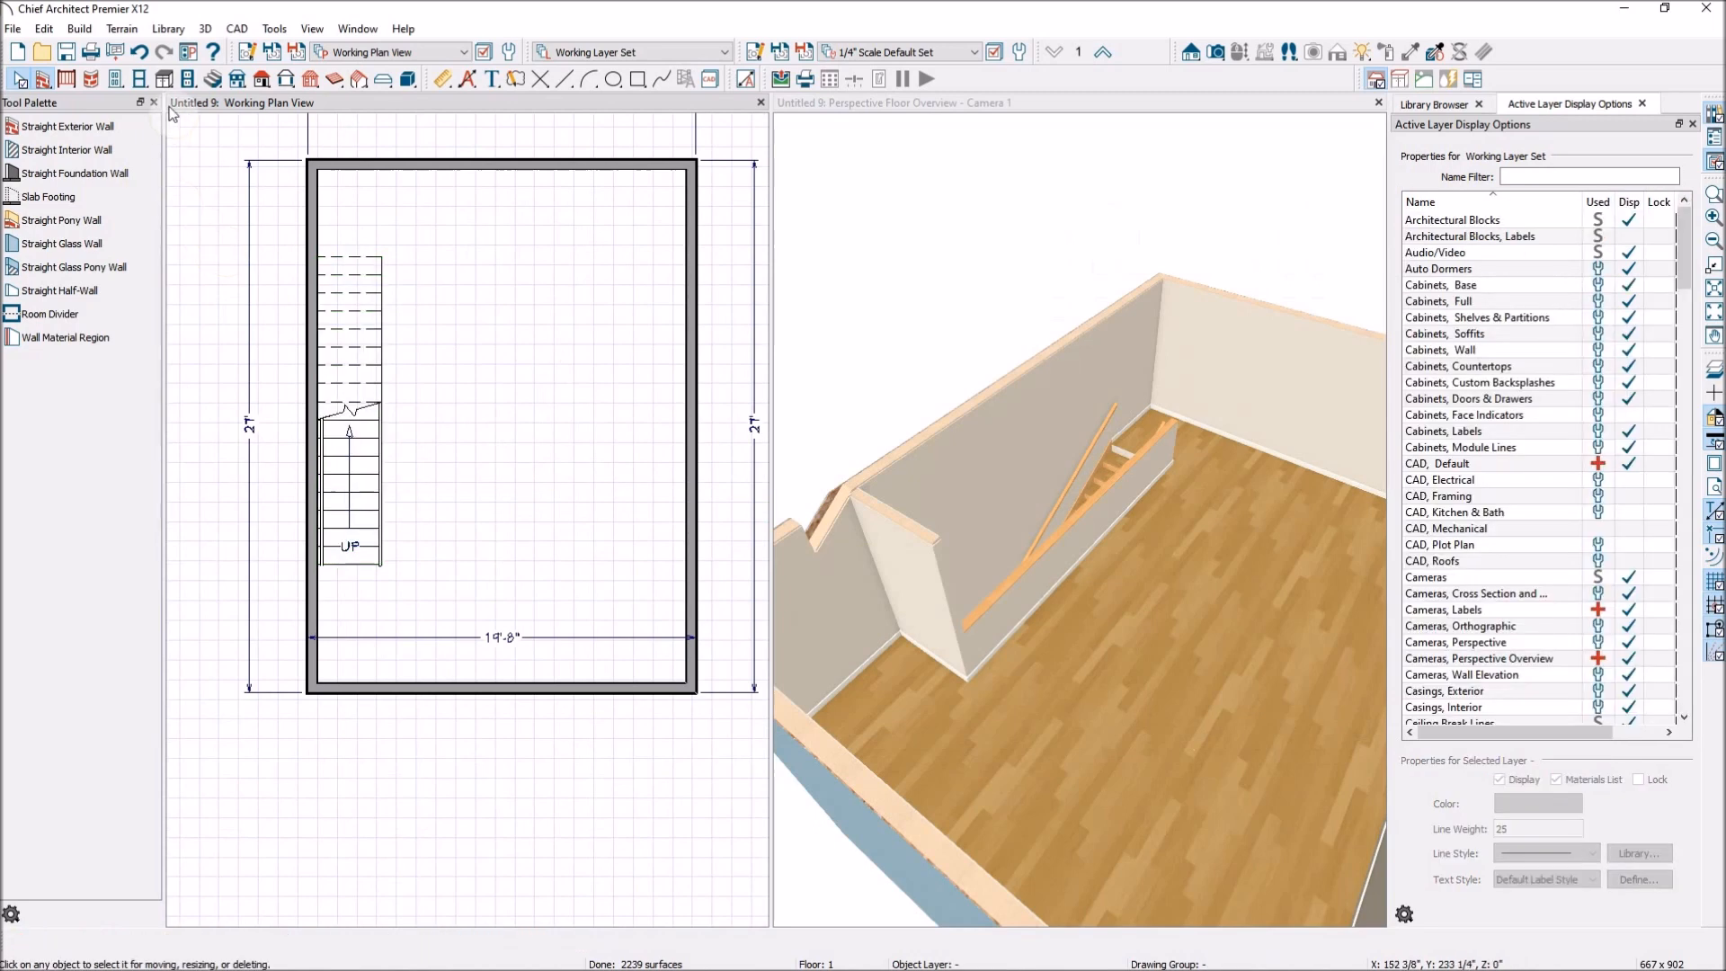
Place a left-curving staircase in the upper right area of the floor 1 plan and slightly extend its curve.
{"action": "left_click", "coordinate": [214, 79]}
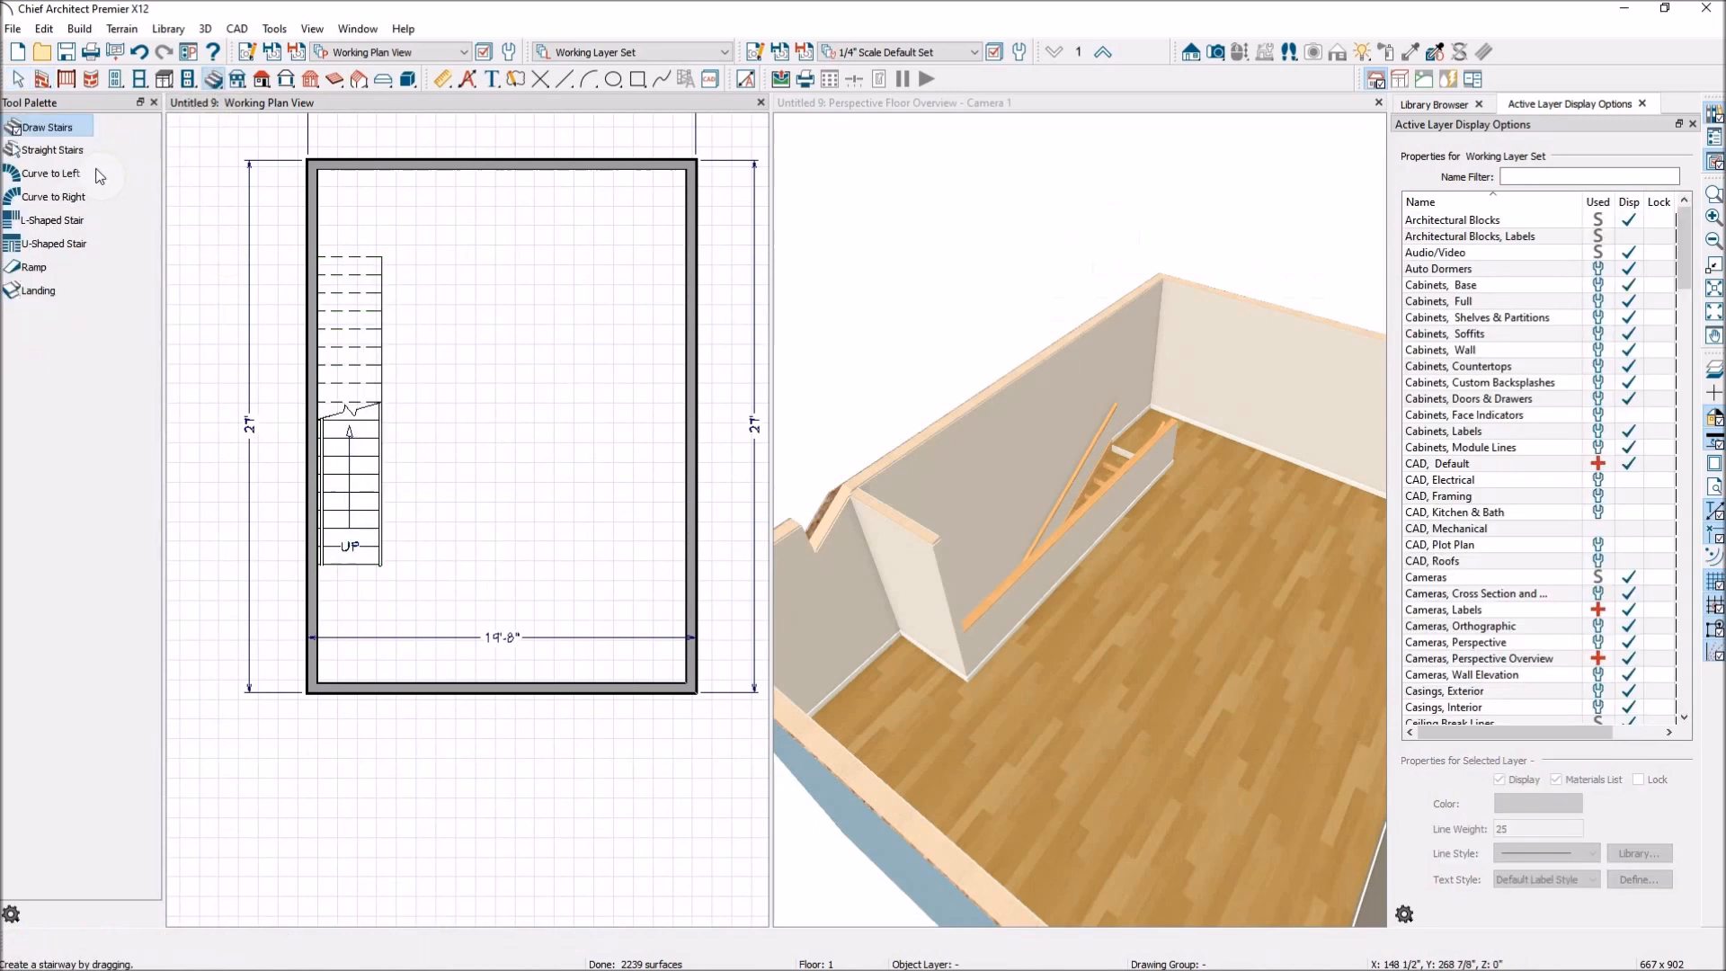
{"action": "left_click", "coordinate": [71, 176]}
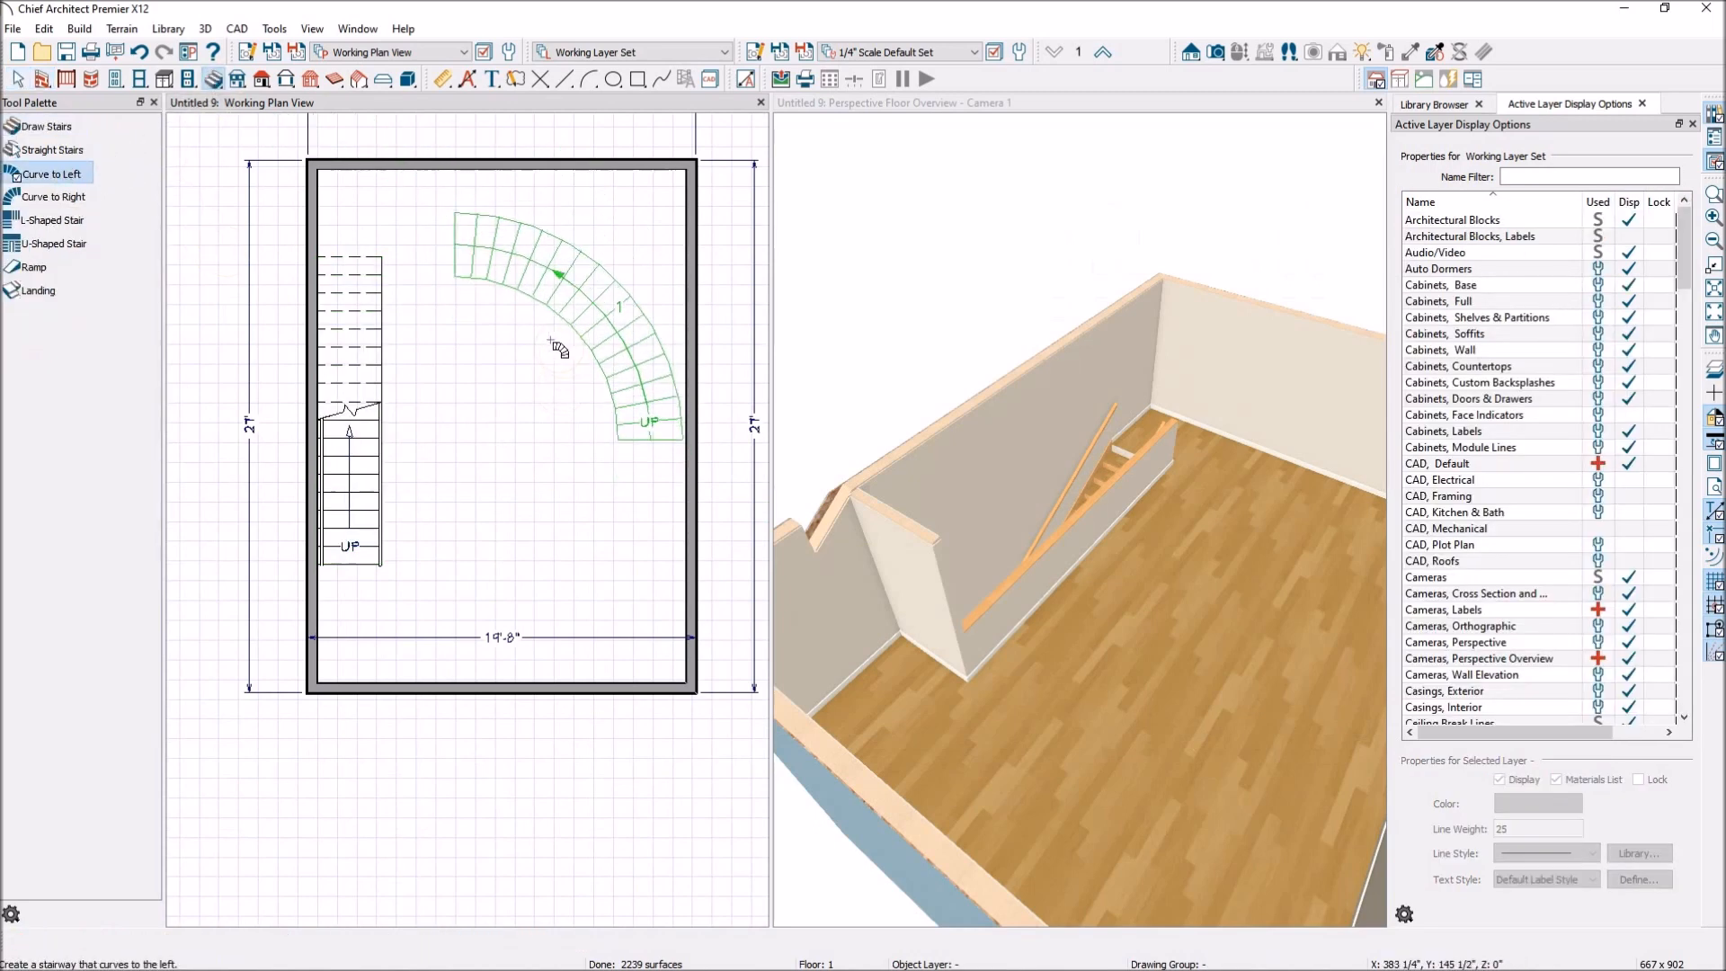
{"action": "left_click", "coordinate": [549, 339]}
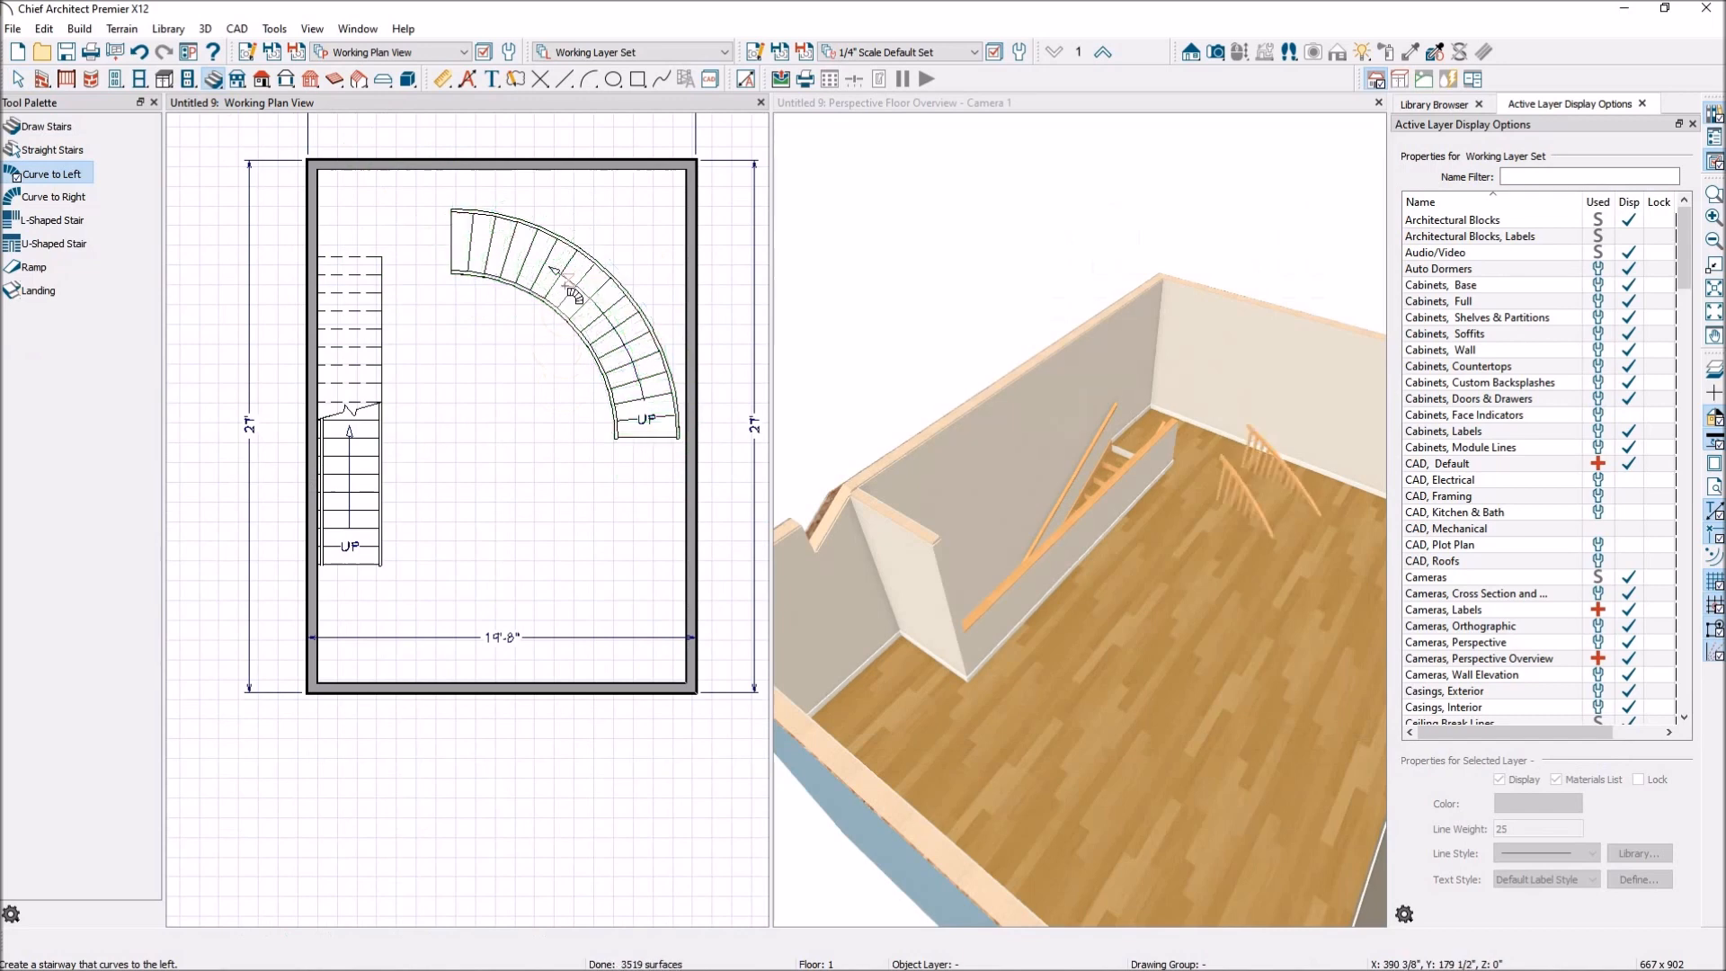
{"action": "left_click", "coordinate": [1168, 110]}
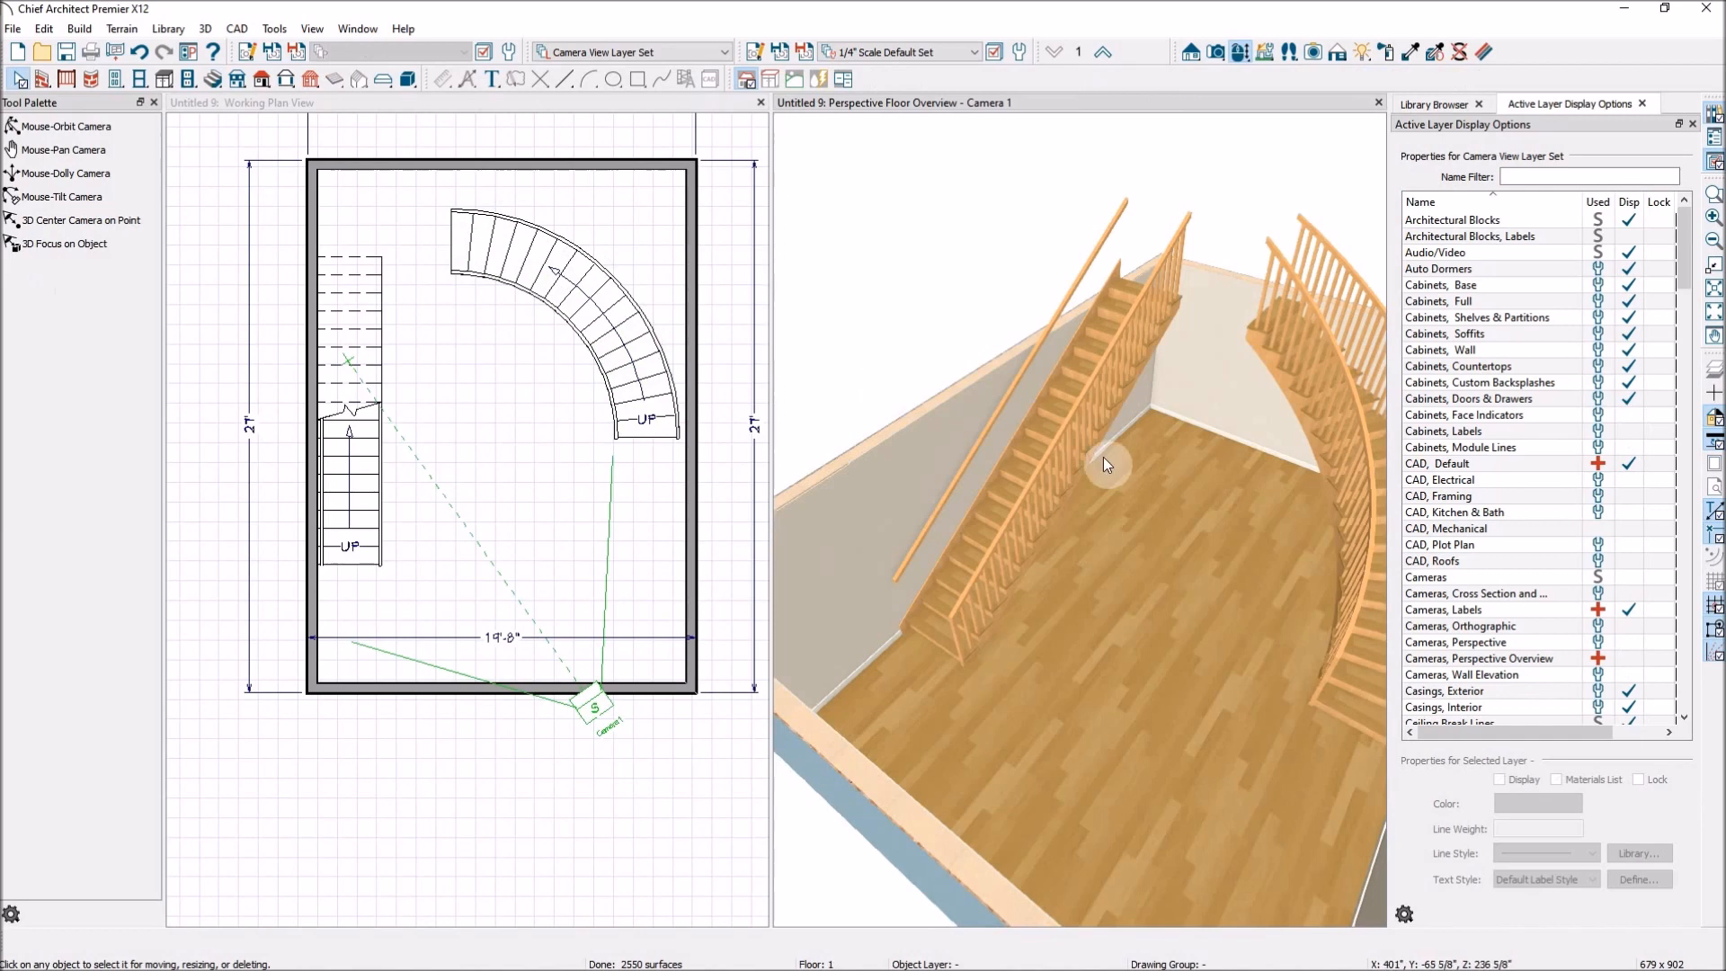
{"action": "scroll", "coordinate": [1101, 454], "scroll_direction": "down", "scroll_amount": 5}
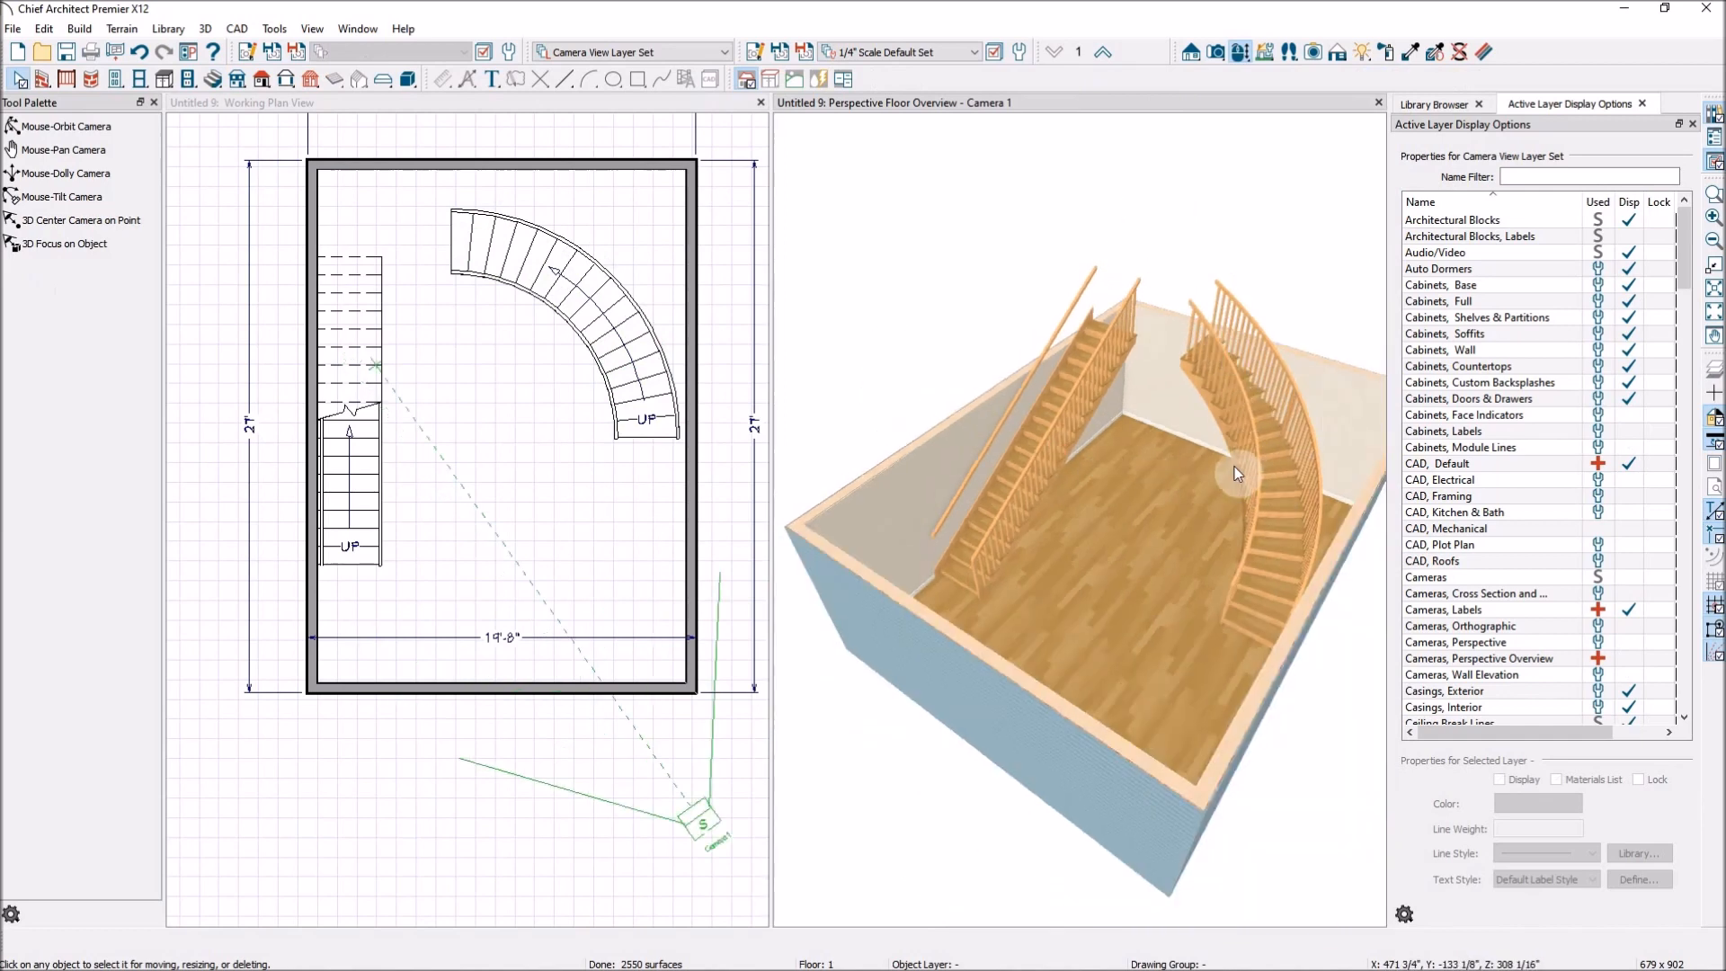
{"action": "left_click", "coordinate": [660, 396]}
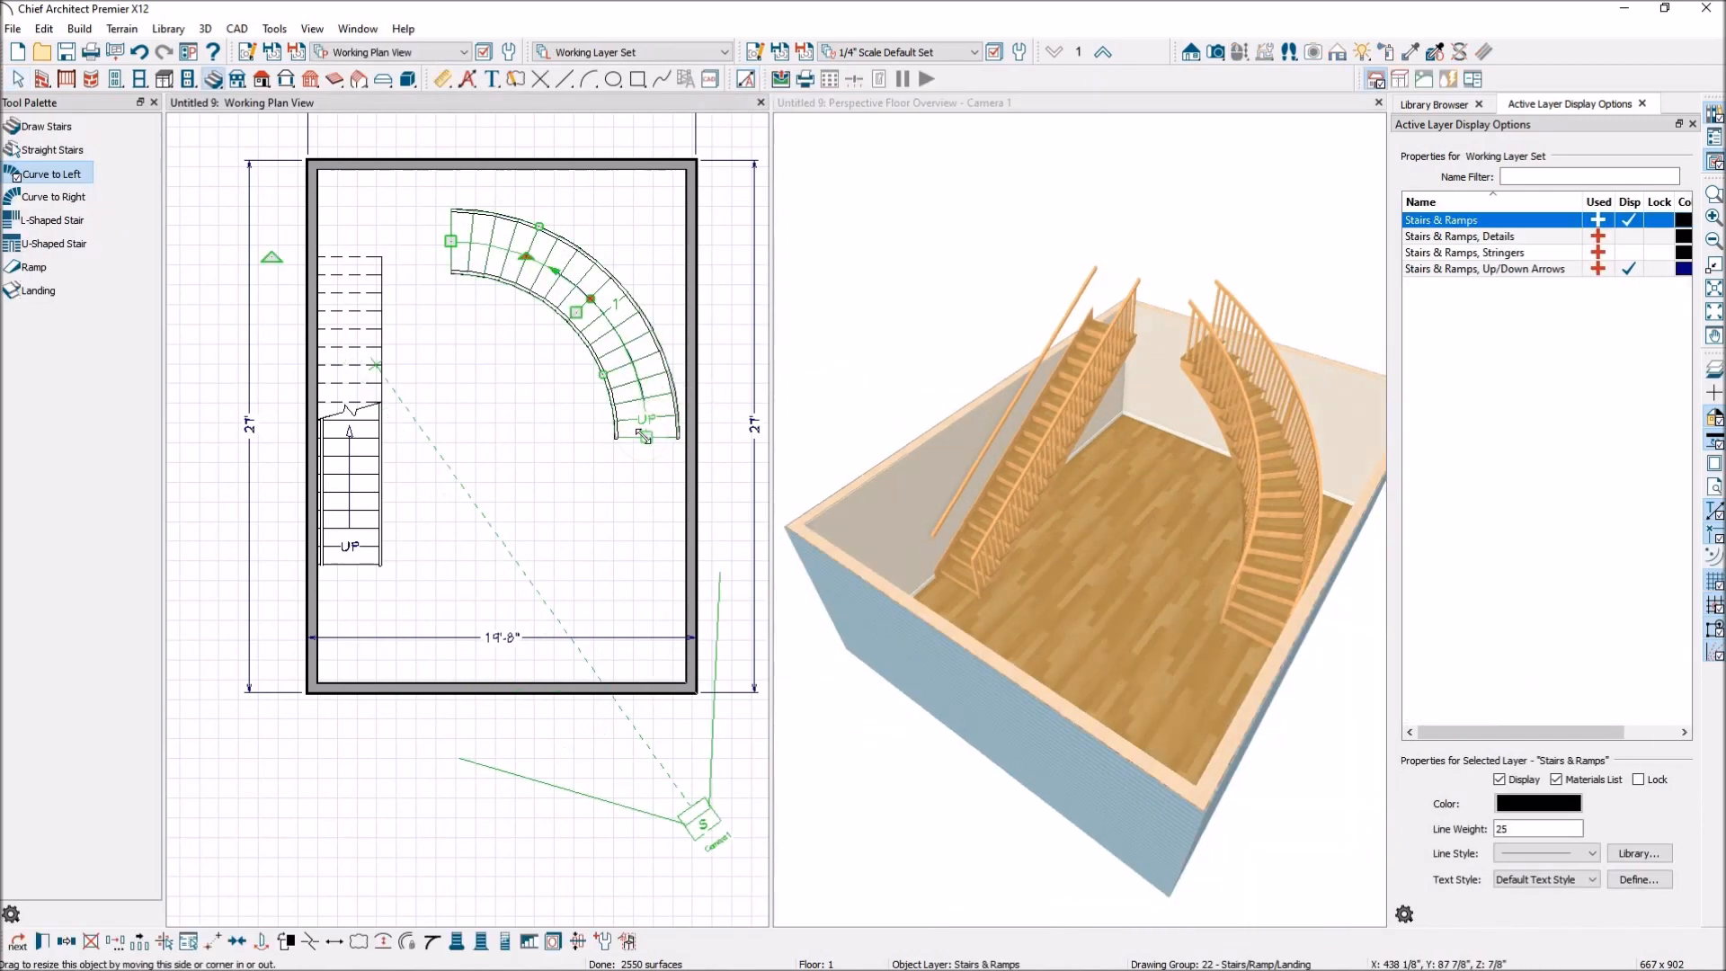
{"action": "left_click_drag", "start_coordinate": [526, 257], "coordinate": [534, 242]}
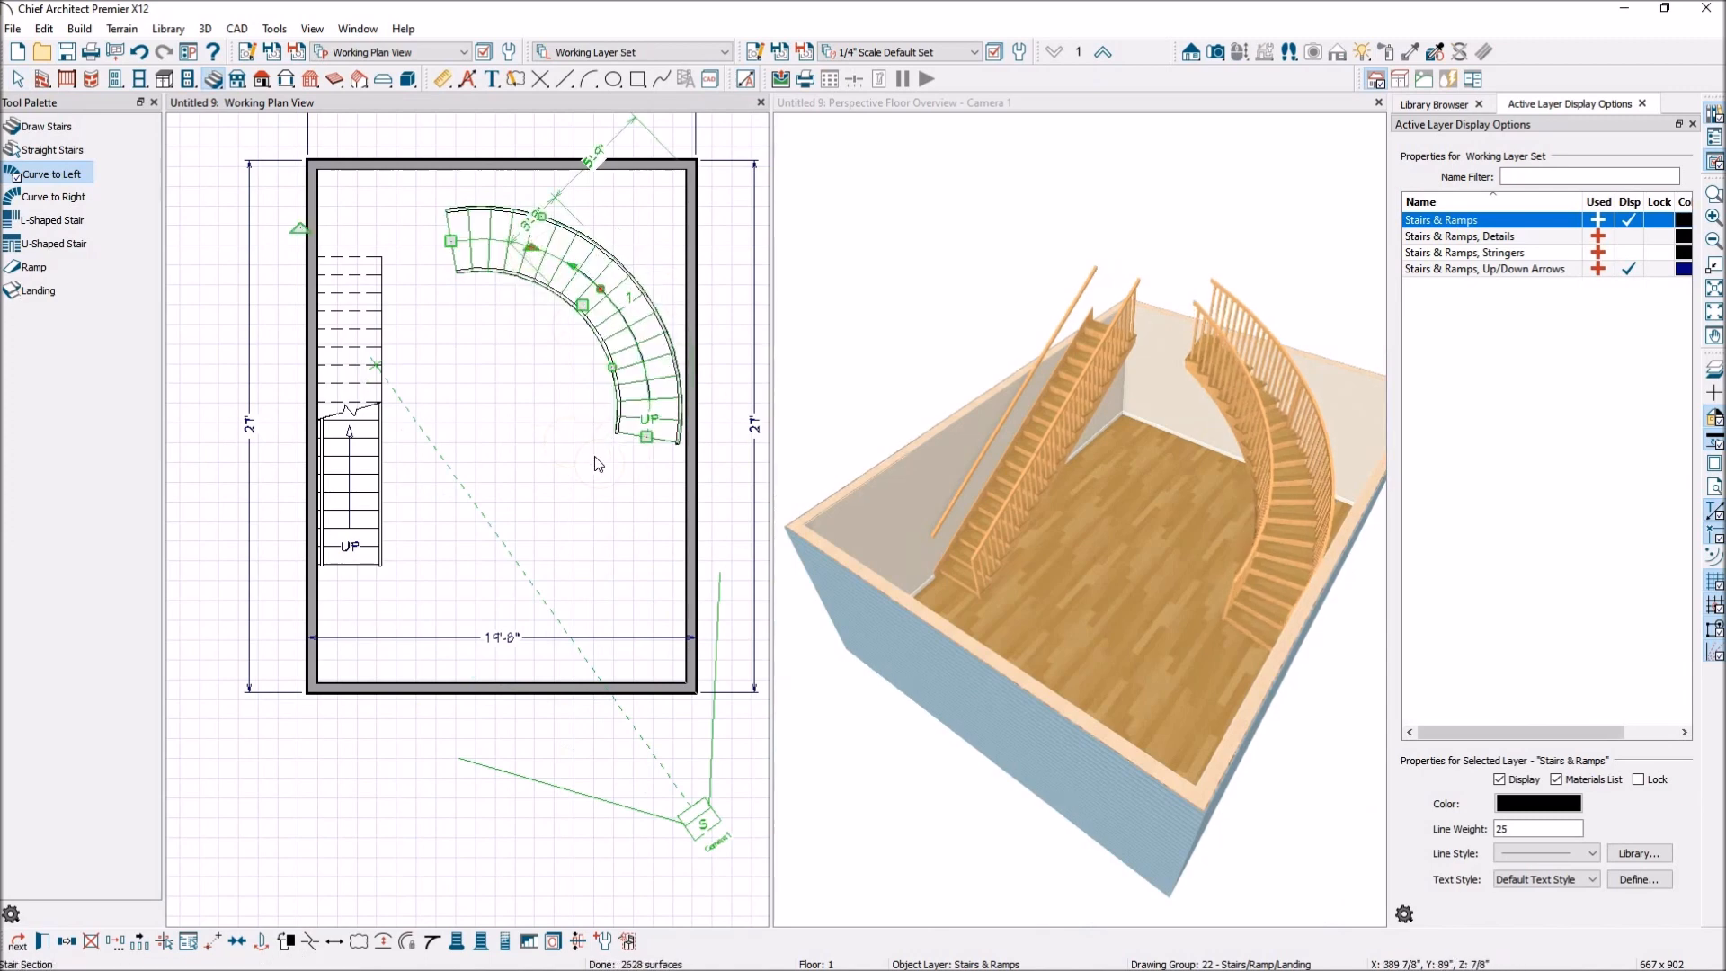
Place a counterclockwise L-shaped staircase with winders in the lower right corner of the plan and examine it in the floor overview.
{"action": "left_click", "coordinate": [78, 230]}
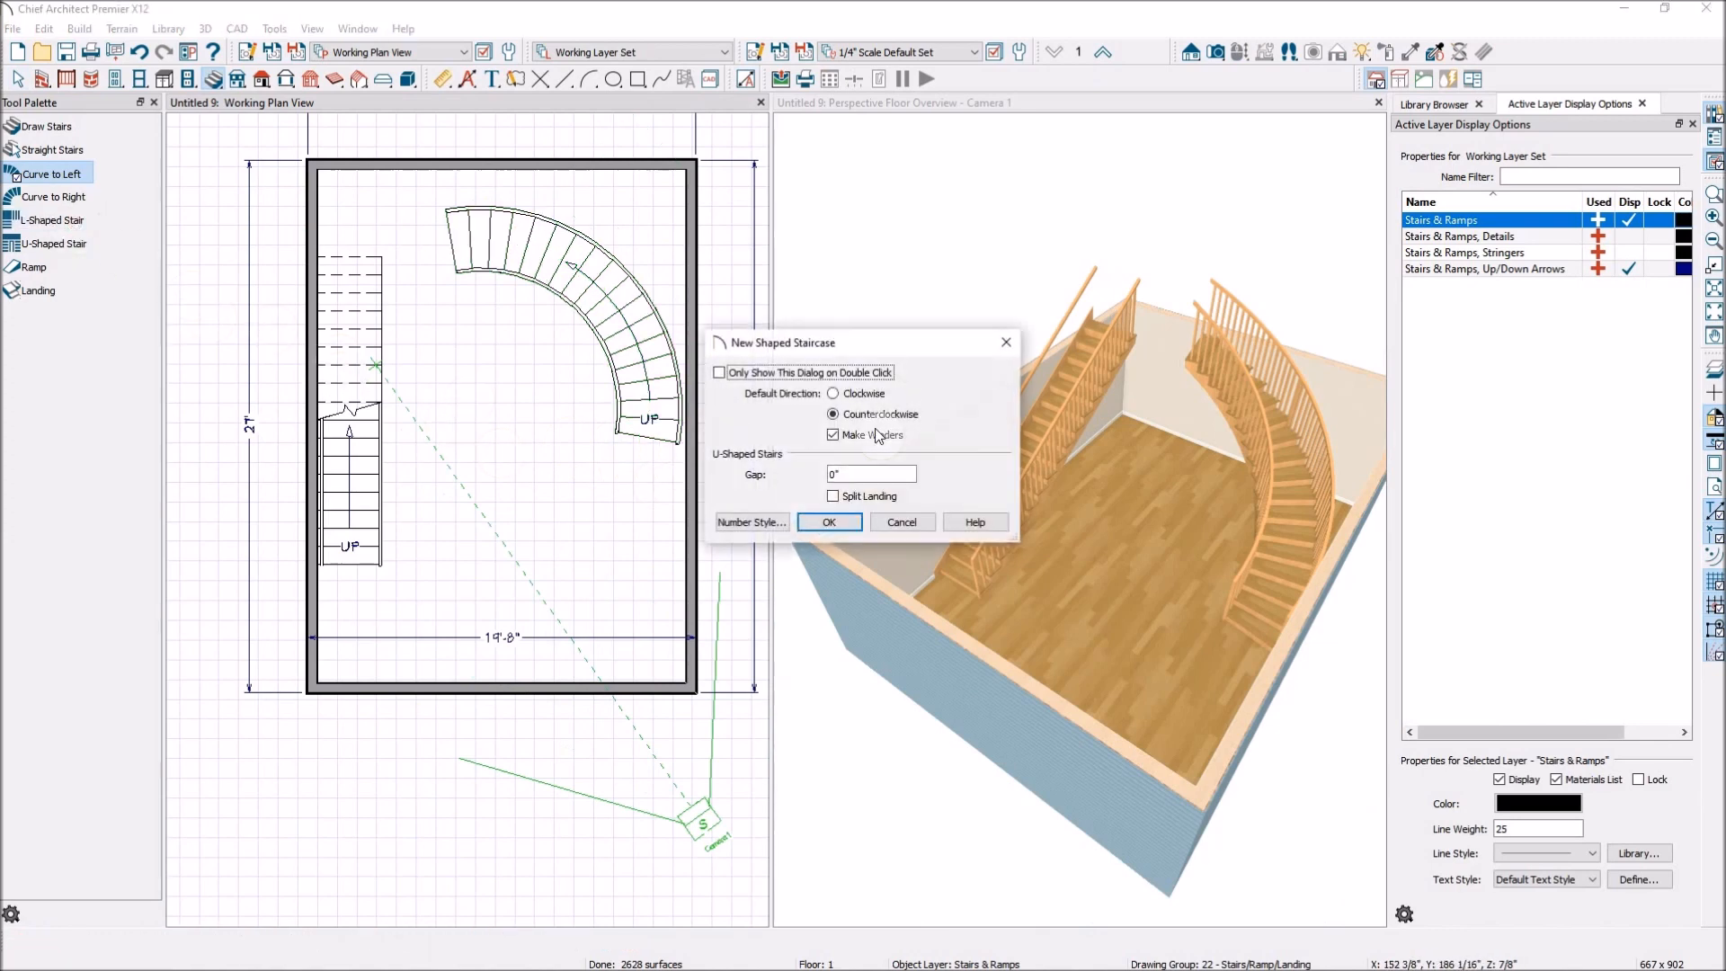
{"action": "left_click", "coordinate": [829, 522]}
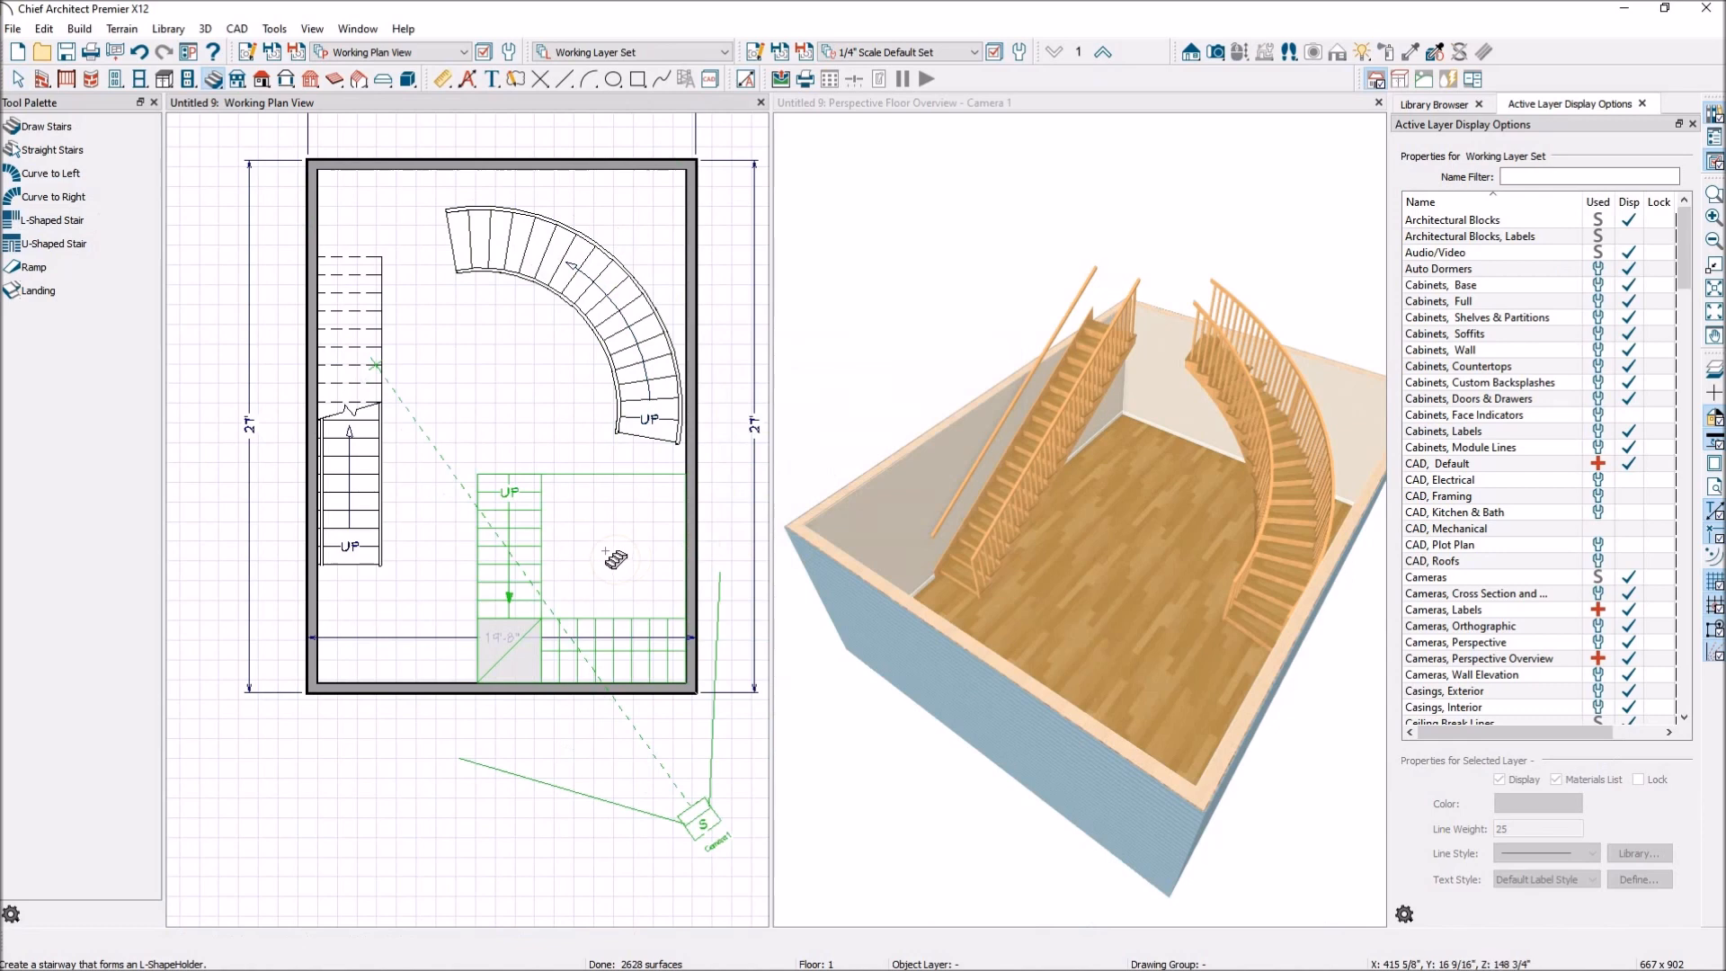
{"action": "left_click", "coordinate": [589, 568]}
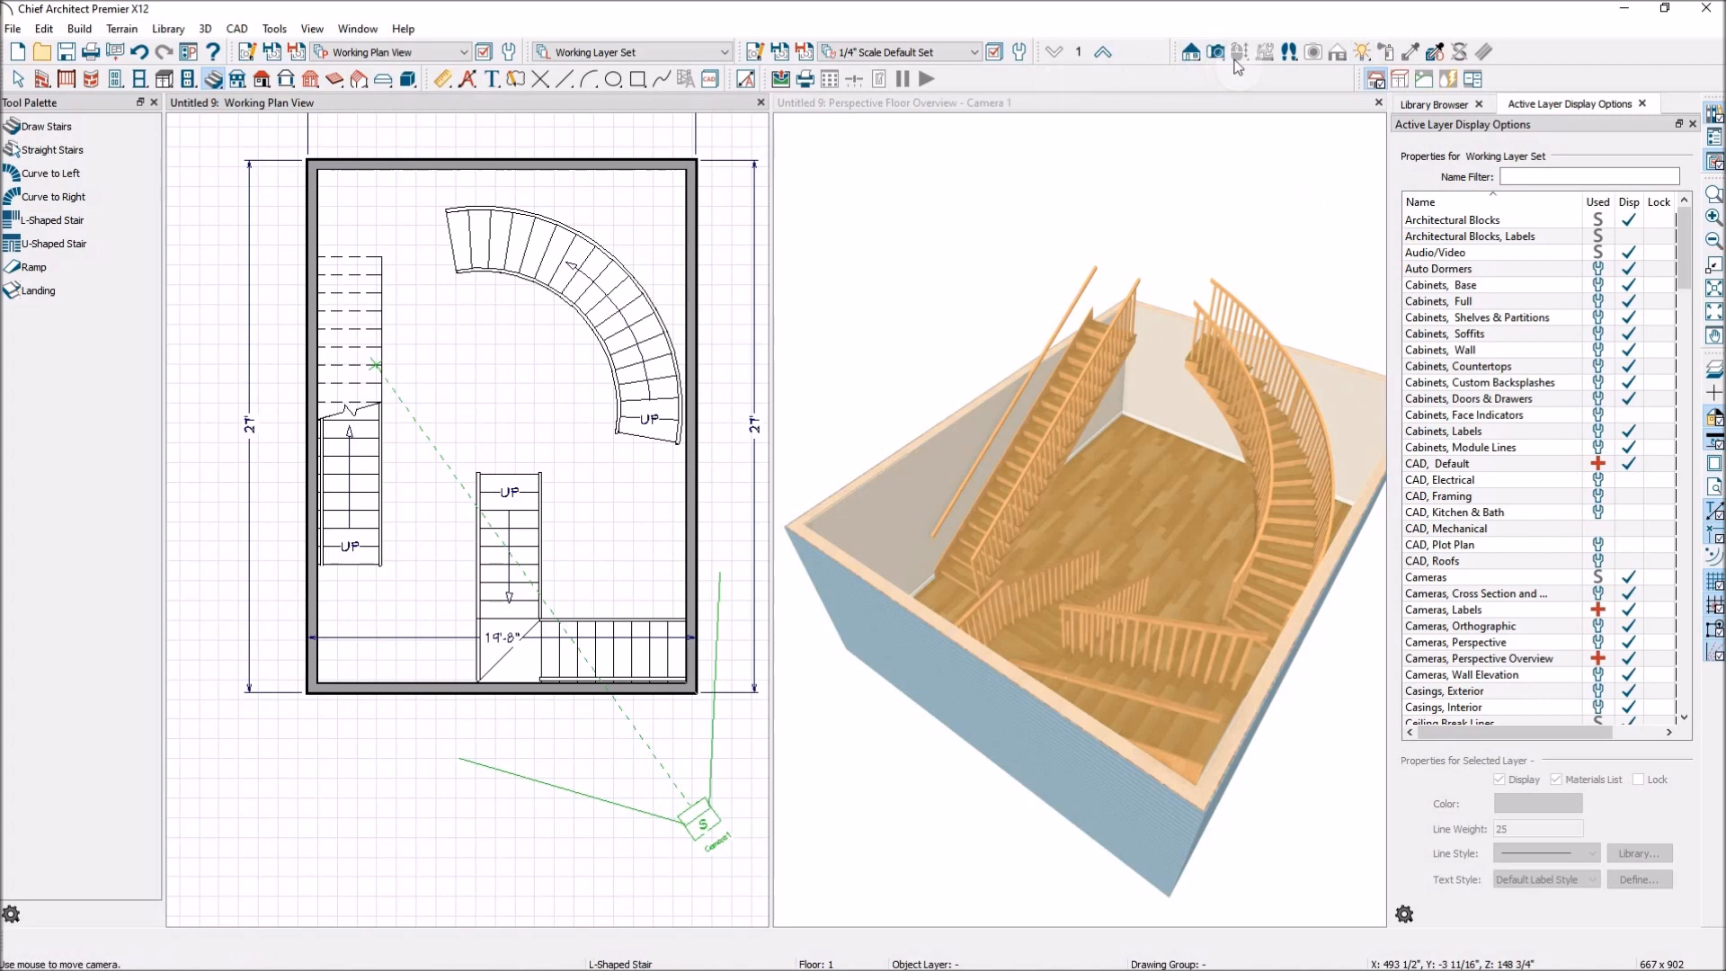
{"action": "left_click", "coordinate": [1230, 116]}
{"action": "left_click_drag", "start_coordinate": [1240, 126], "coordinate": [1024, 611]}
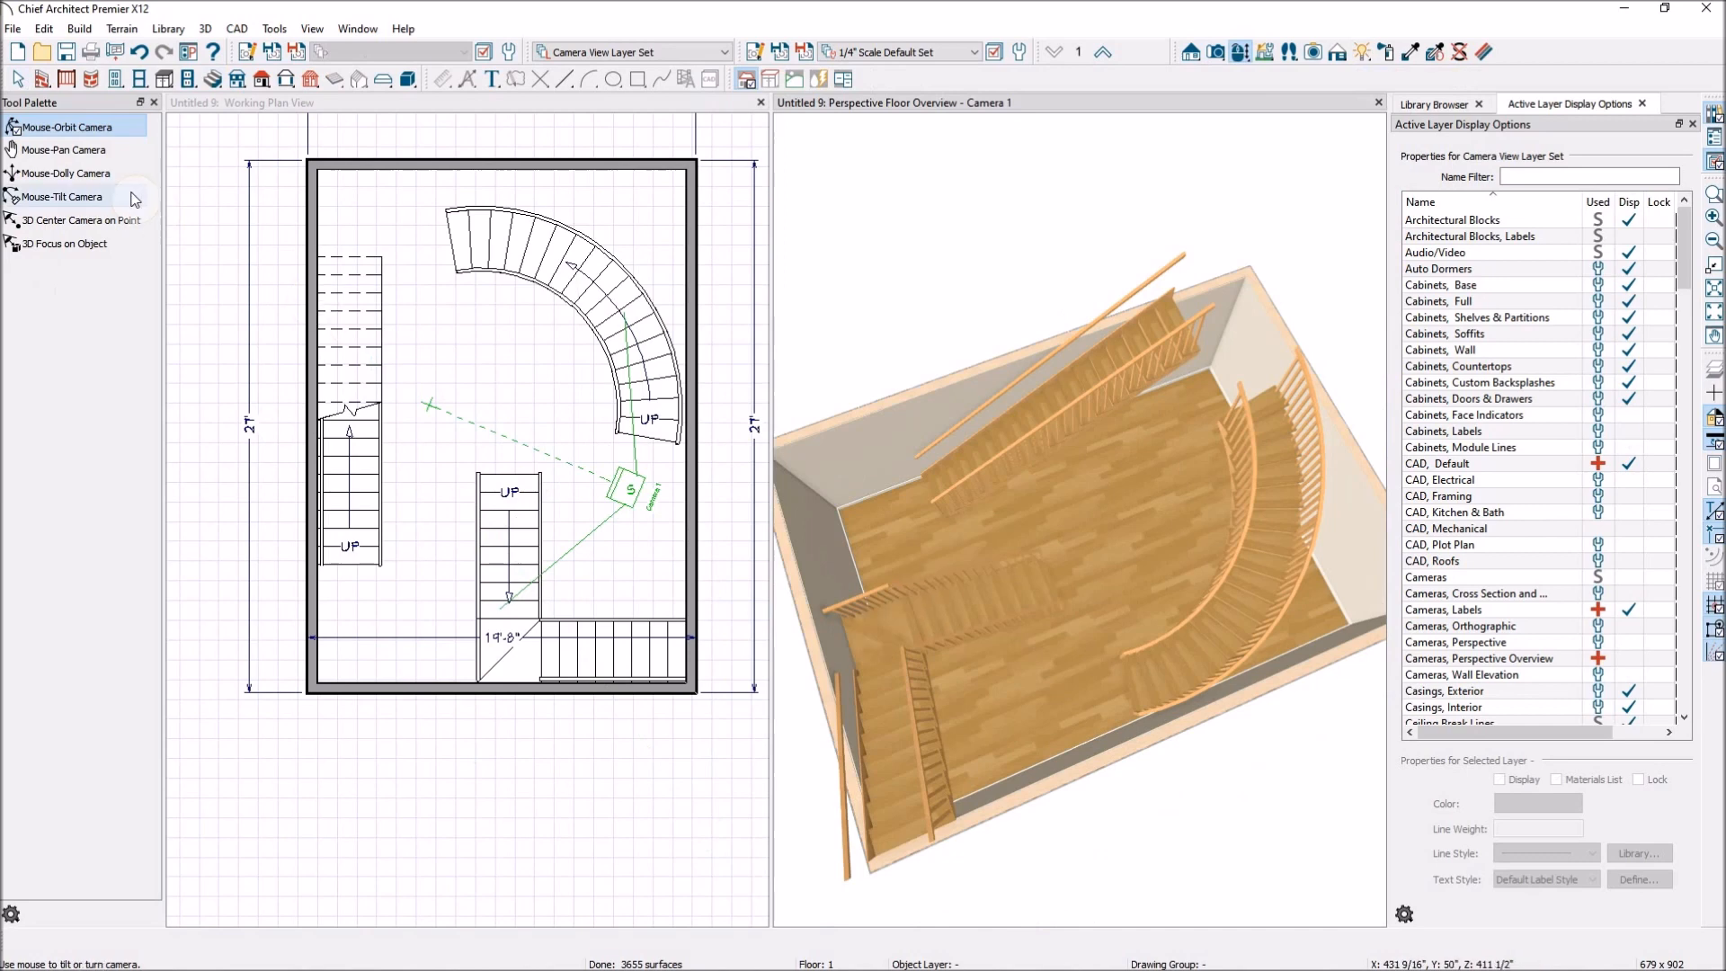
Place a counterclockwise U-shaped staircase with a 0" gap between the straight and curved staircases.
{"action": "left_click", "coordinate": [614, 126]}
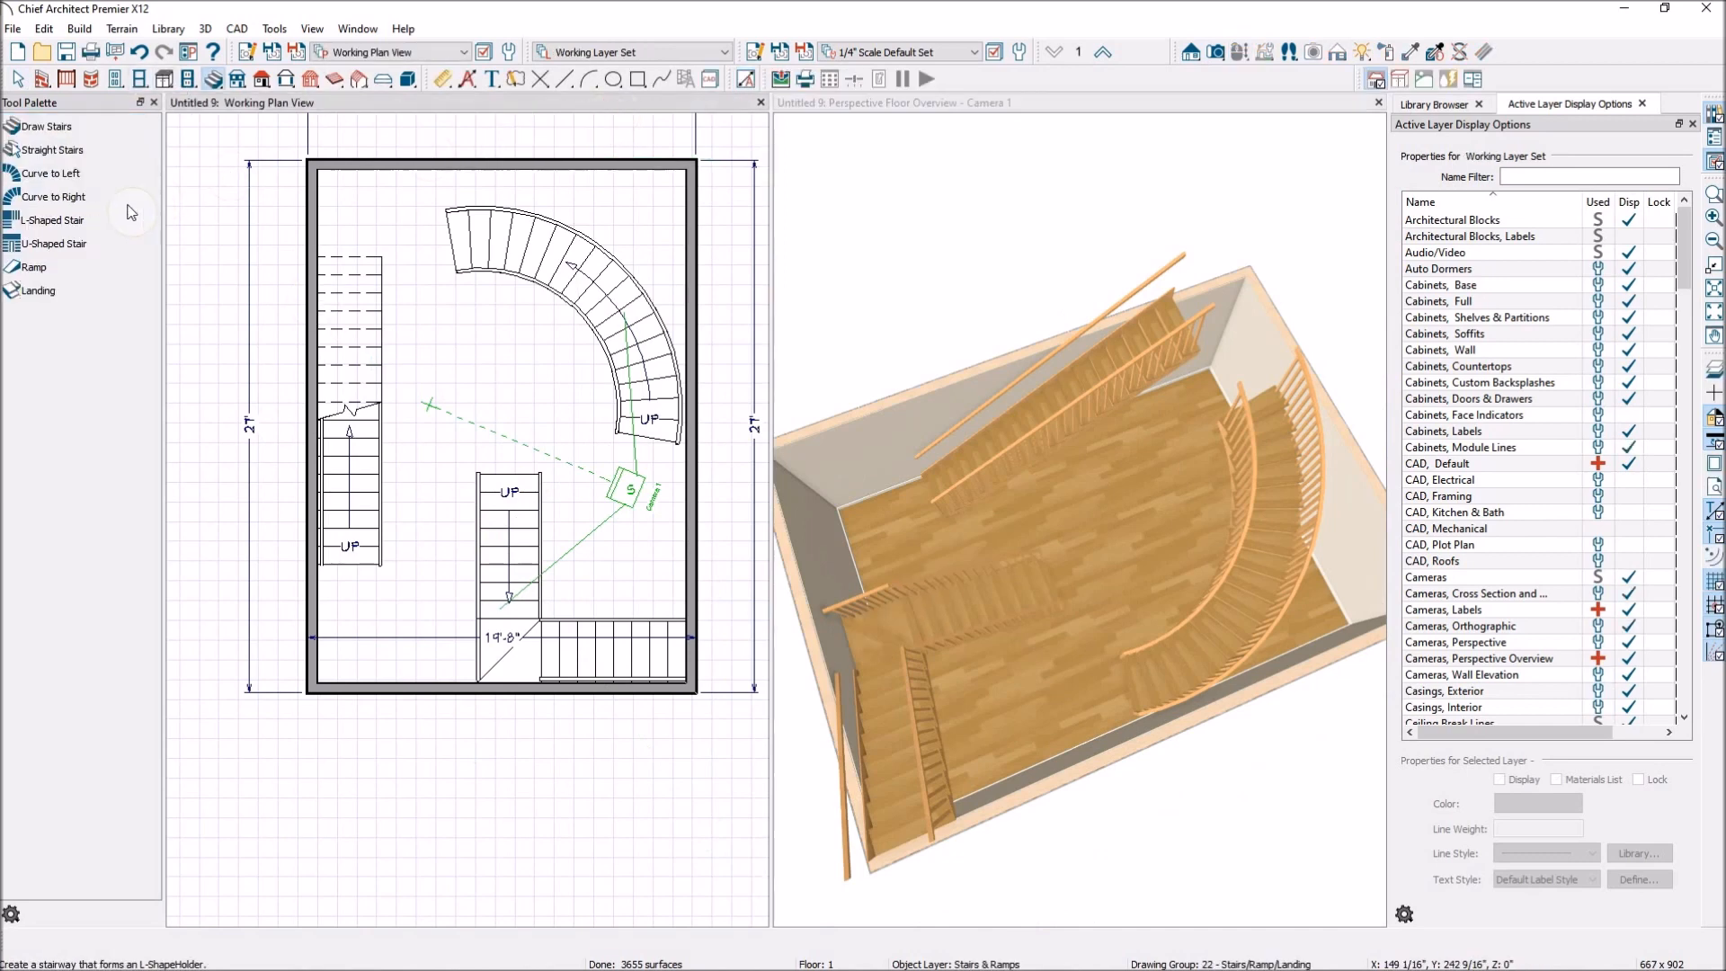
{"action": "double_click", "coordinate": [54, 243]}
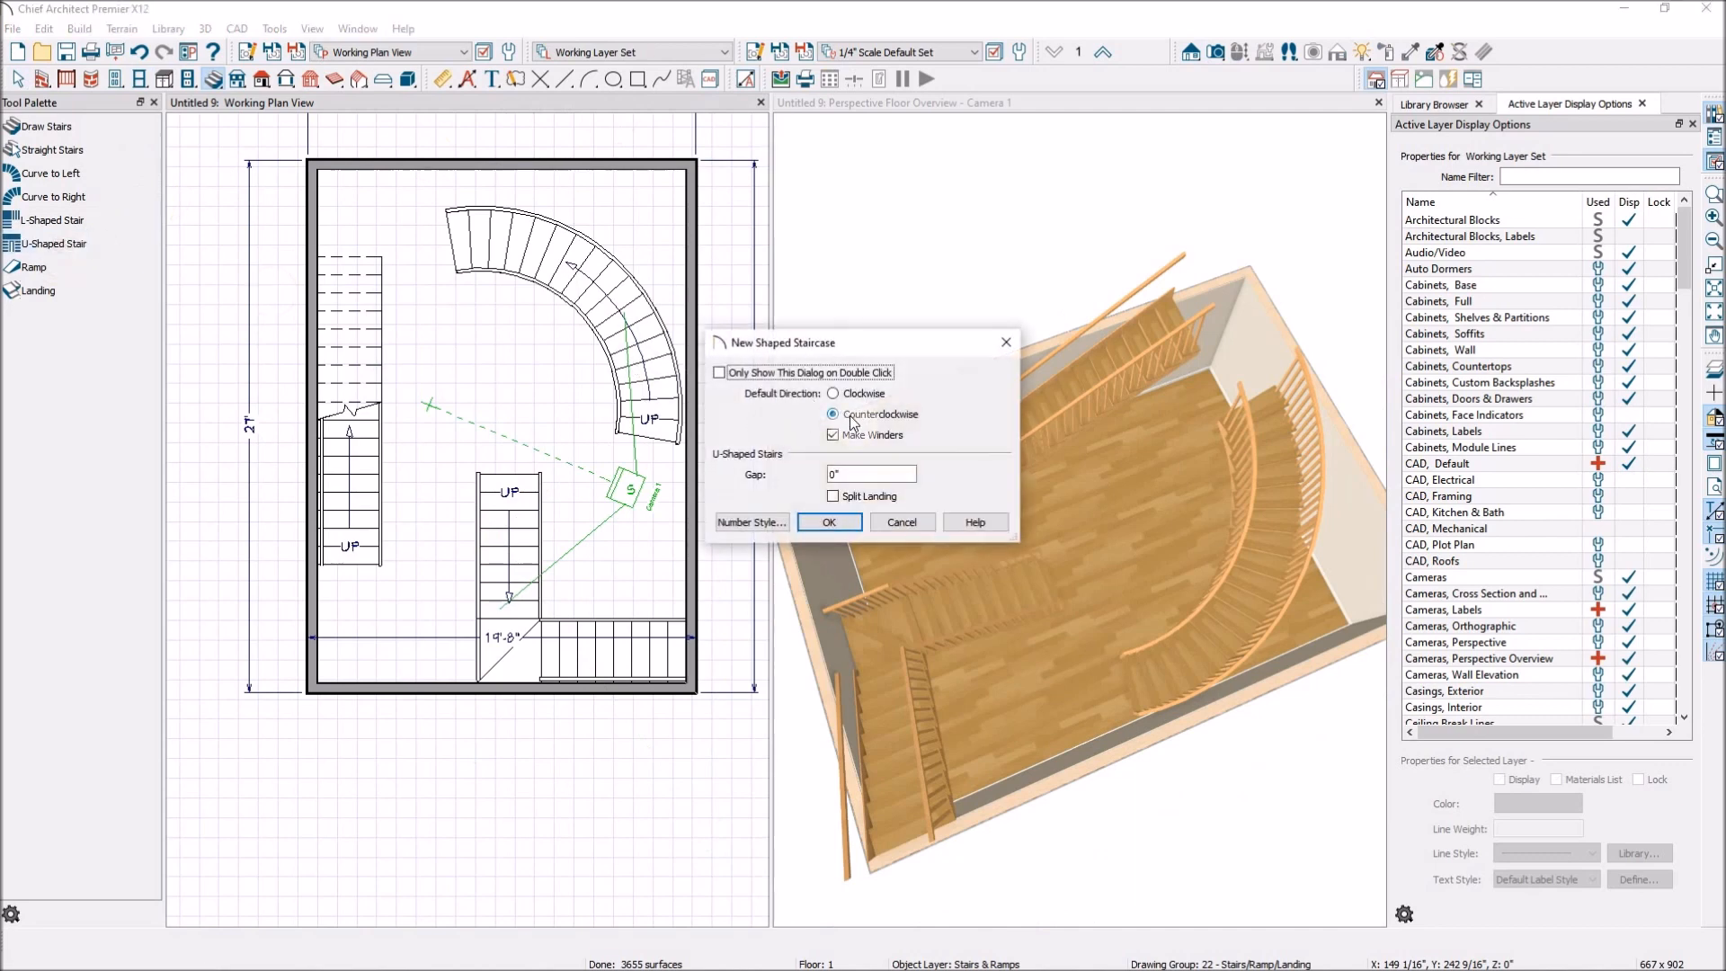
{"action": "left_click", "coordinate": [839, 520]}
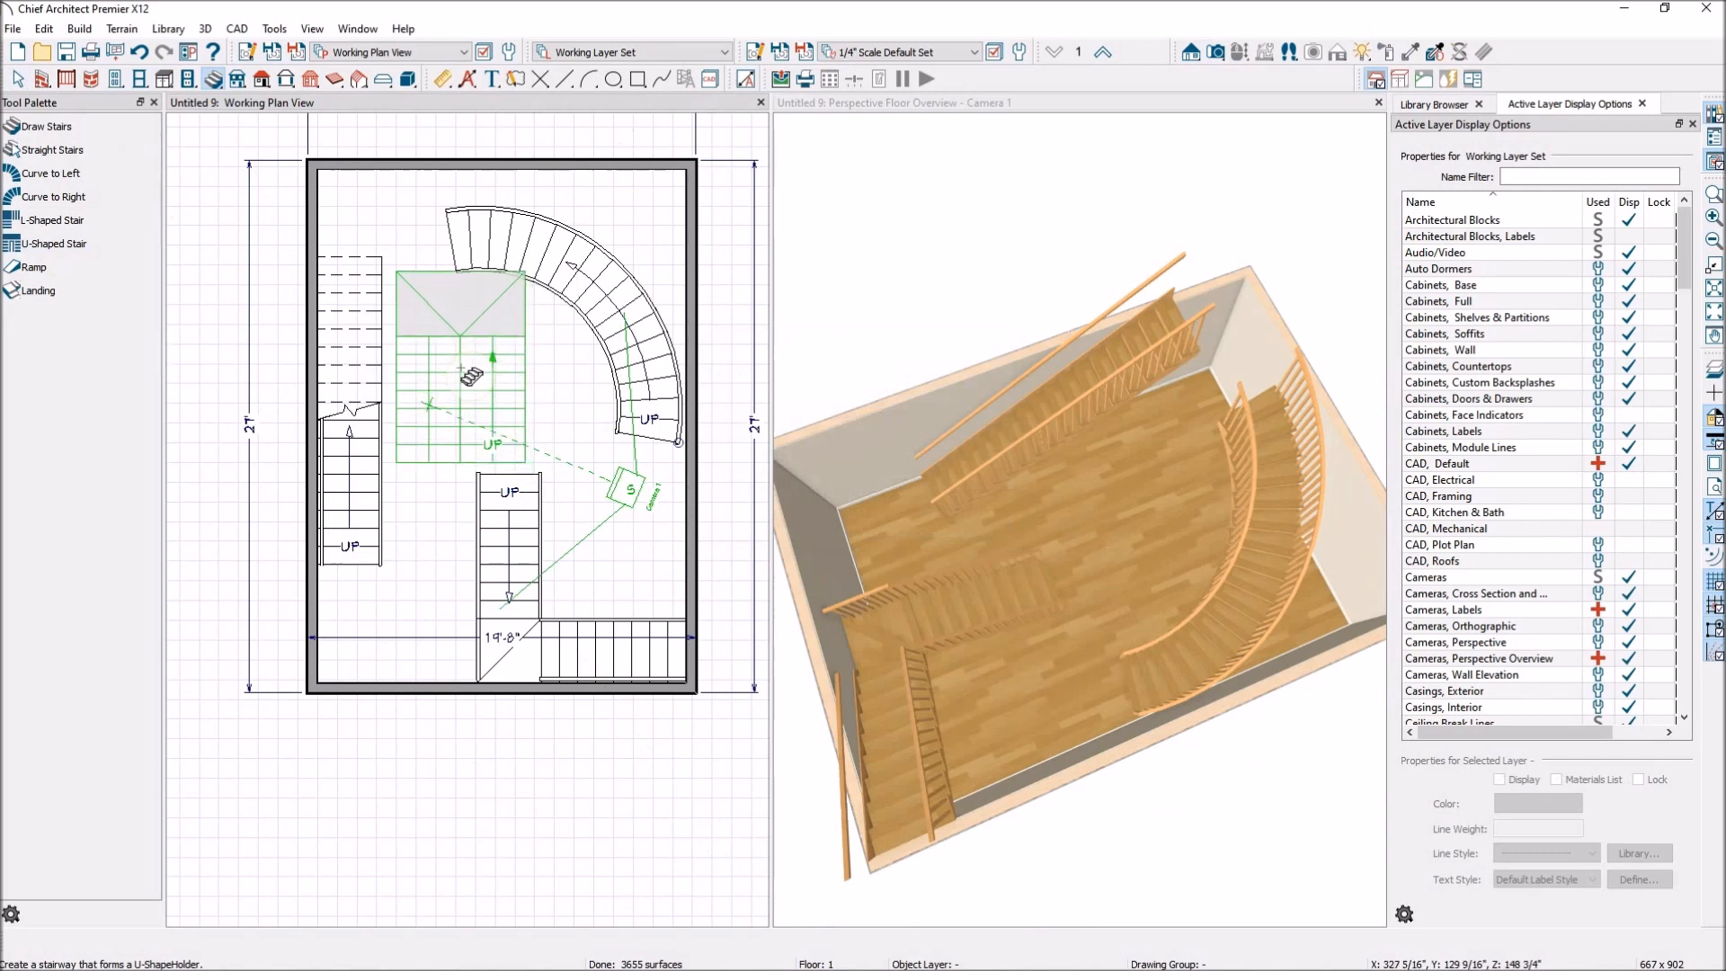
{"action": "left_click", "coordinate": [468, 378]}
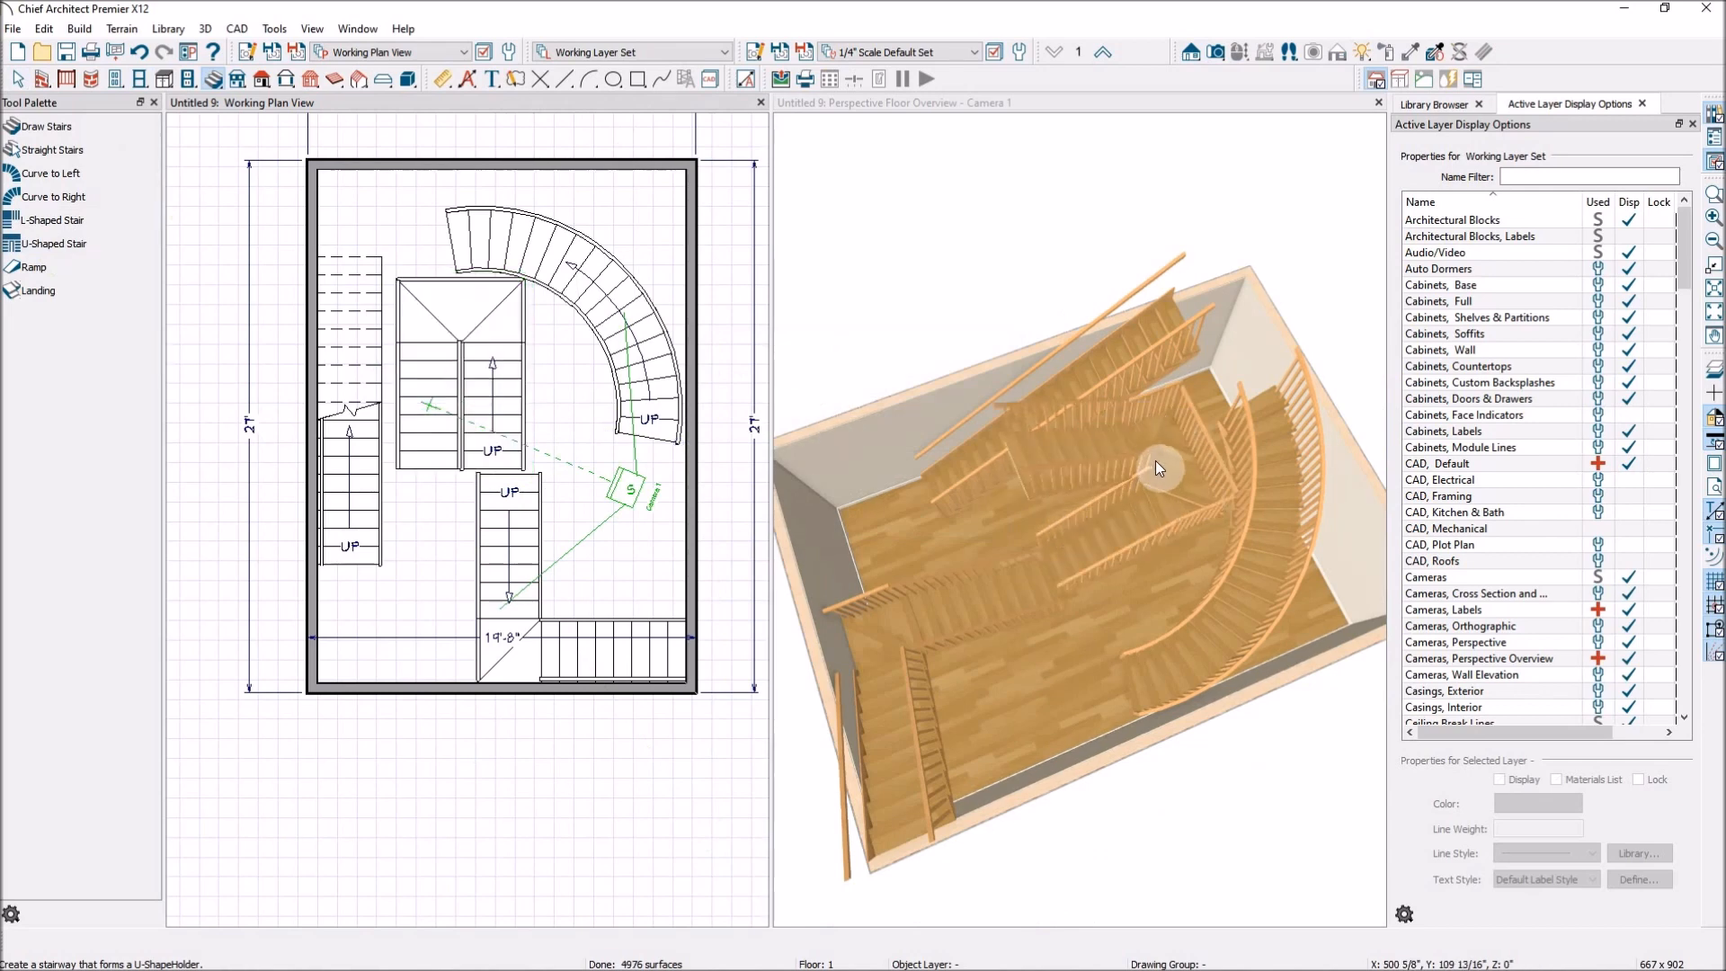
Try the Winders option for the two sections of the U-shaped staircase in its specification.
{"action": "key", "text": "Escape"}
{"action": "left_click", "coordinate": [489, 332]}
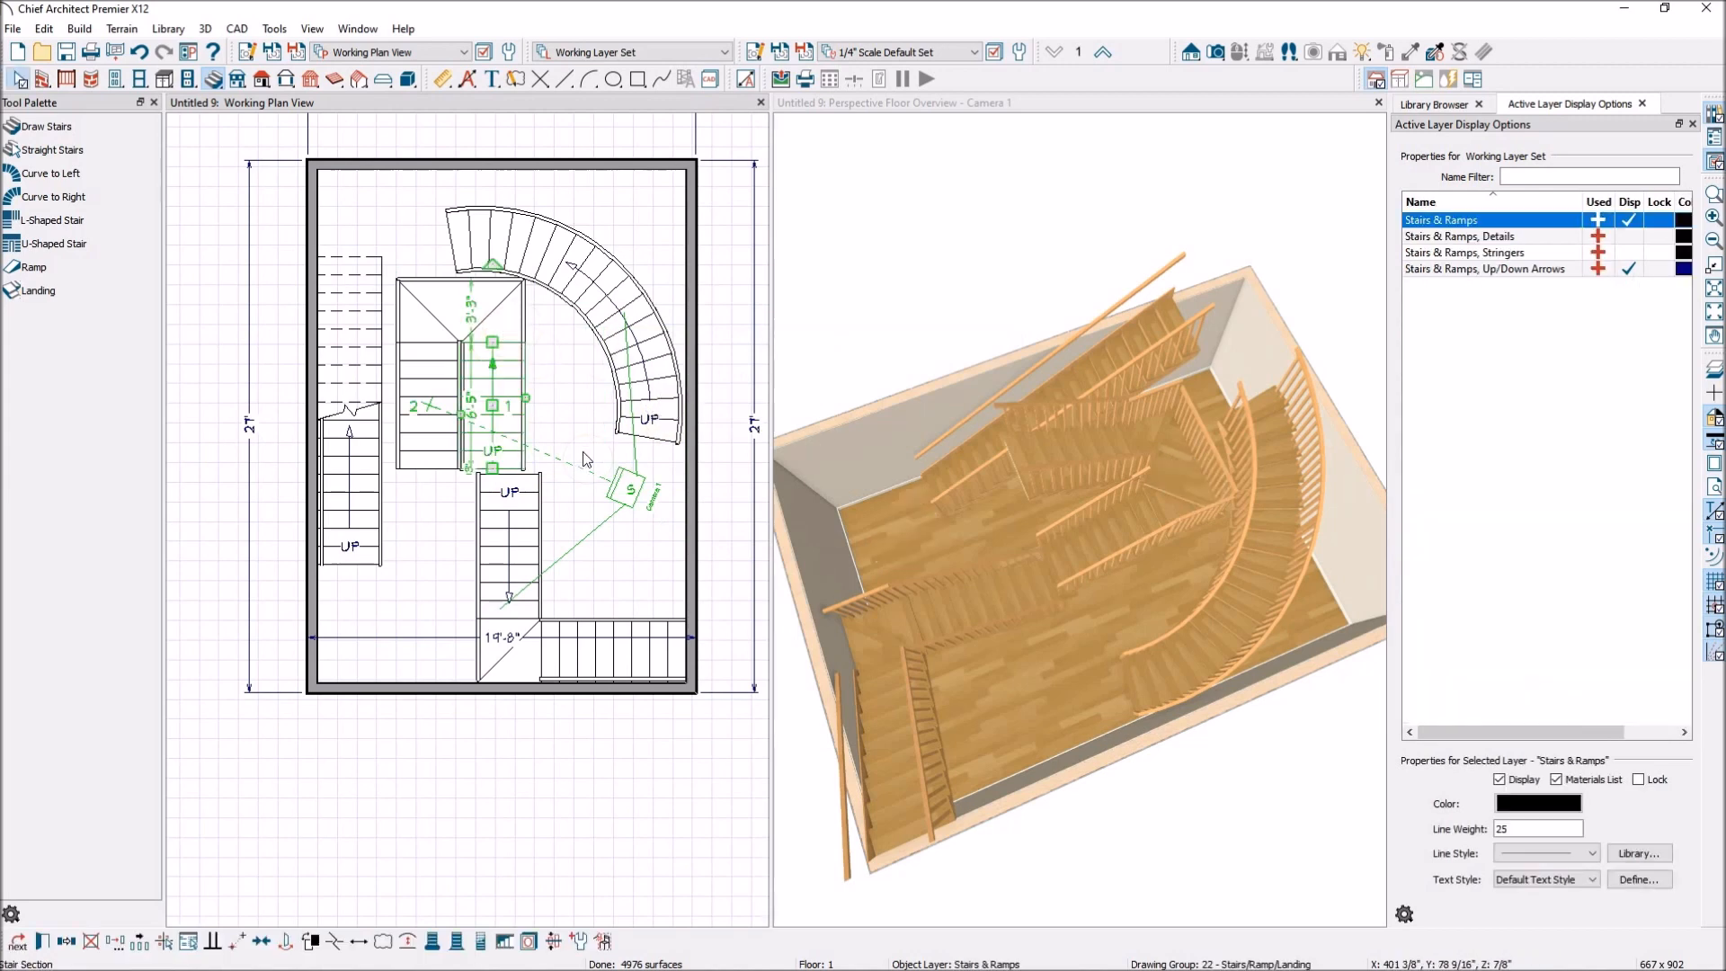
{"action": "left_click", "coordinate": [518, 380]}
{"action": "double_click", "coordinate": [518, 380]}
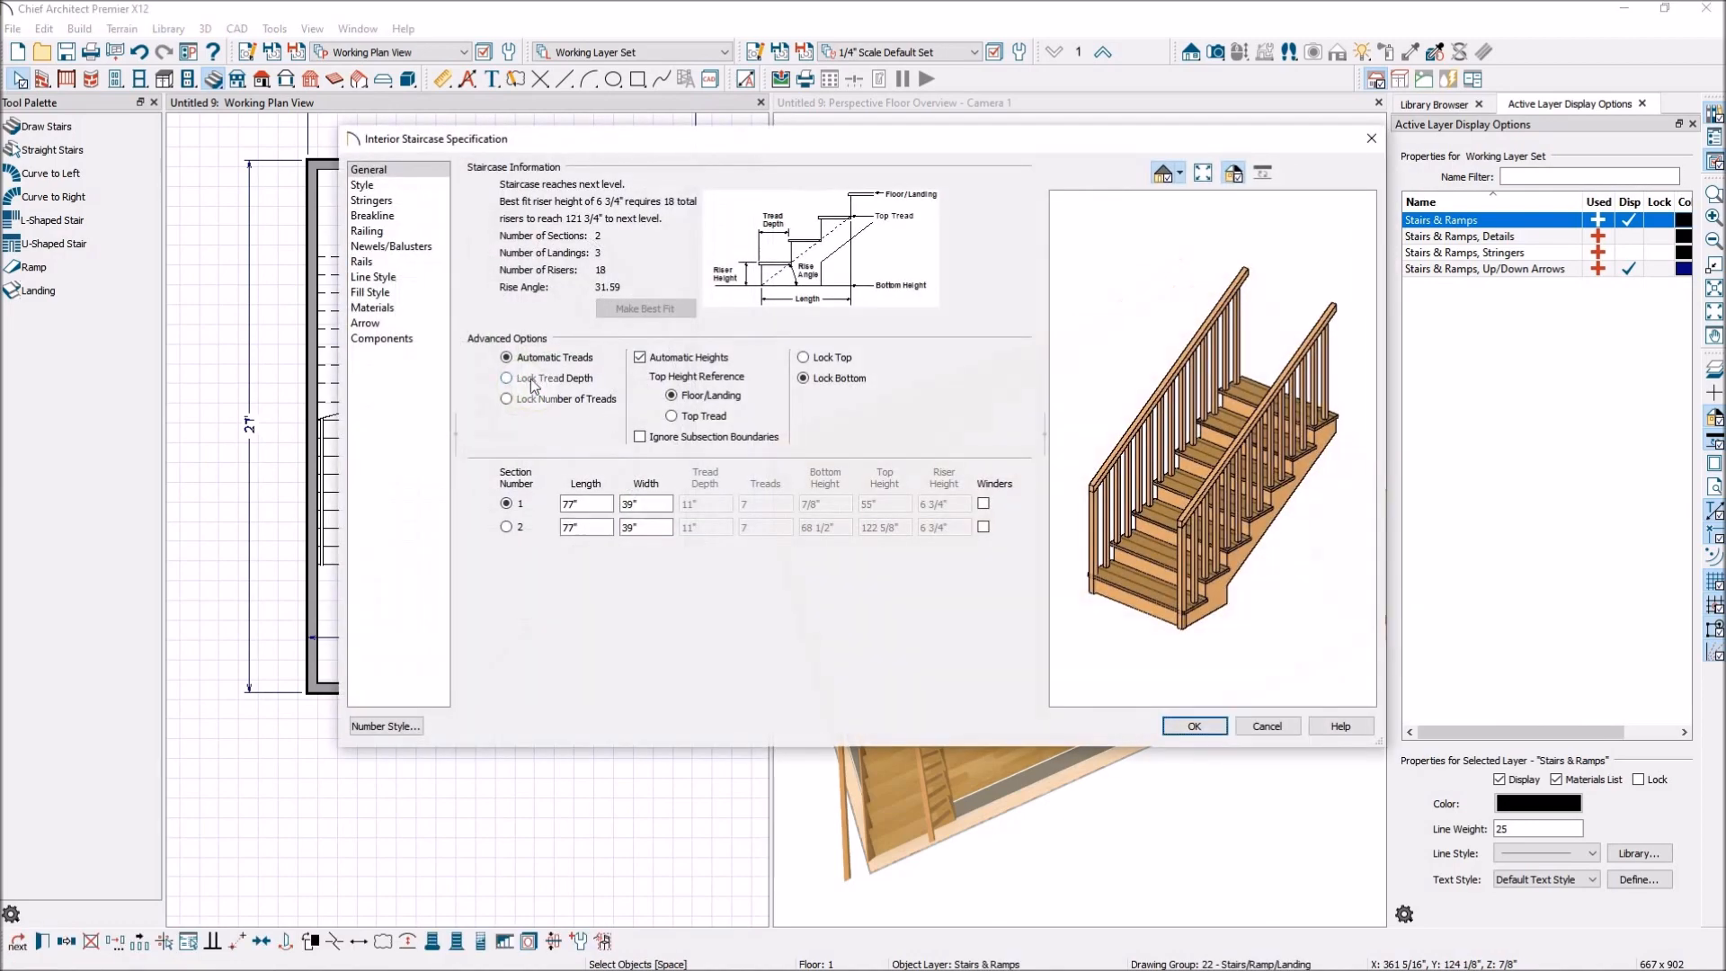
{"action": "left_click", "coordinate": [983, 505]}
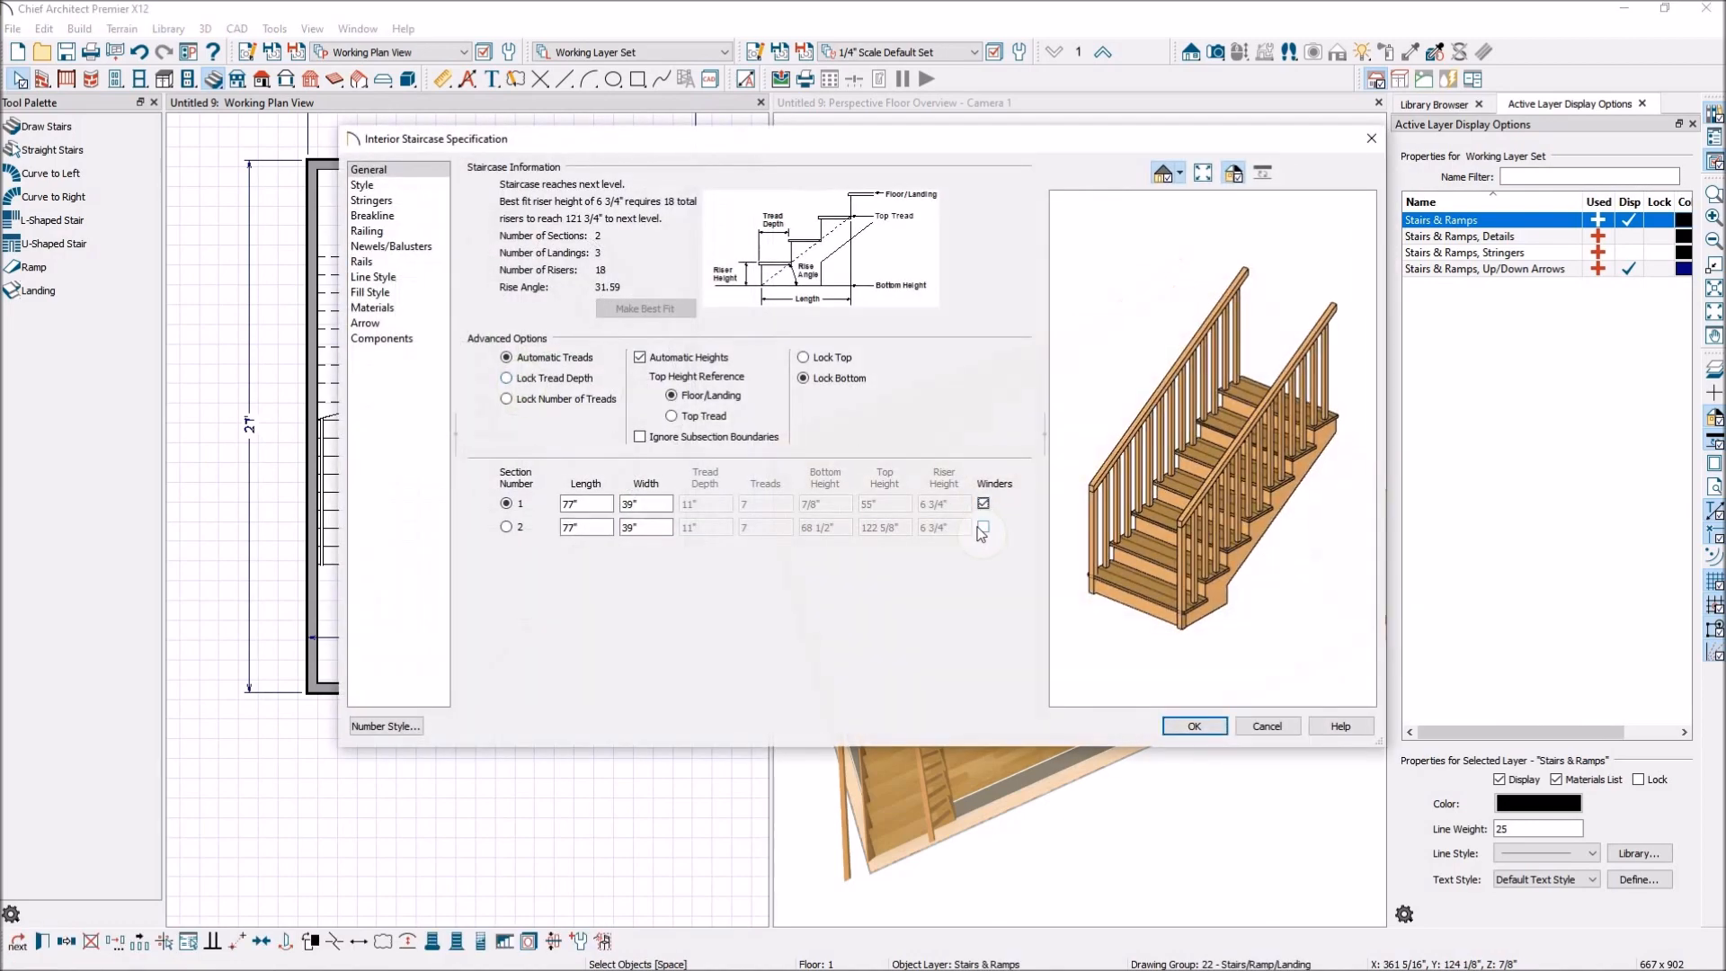
{"action": "left_click", "coordinate": [982, 528]}
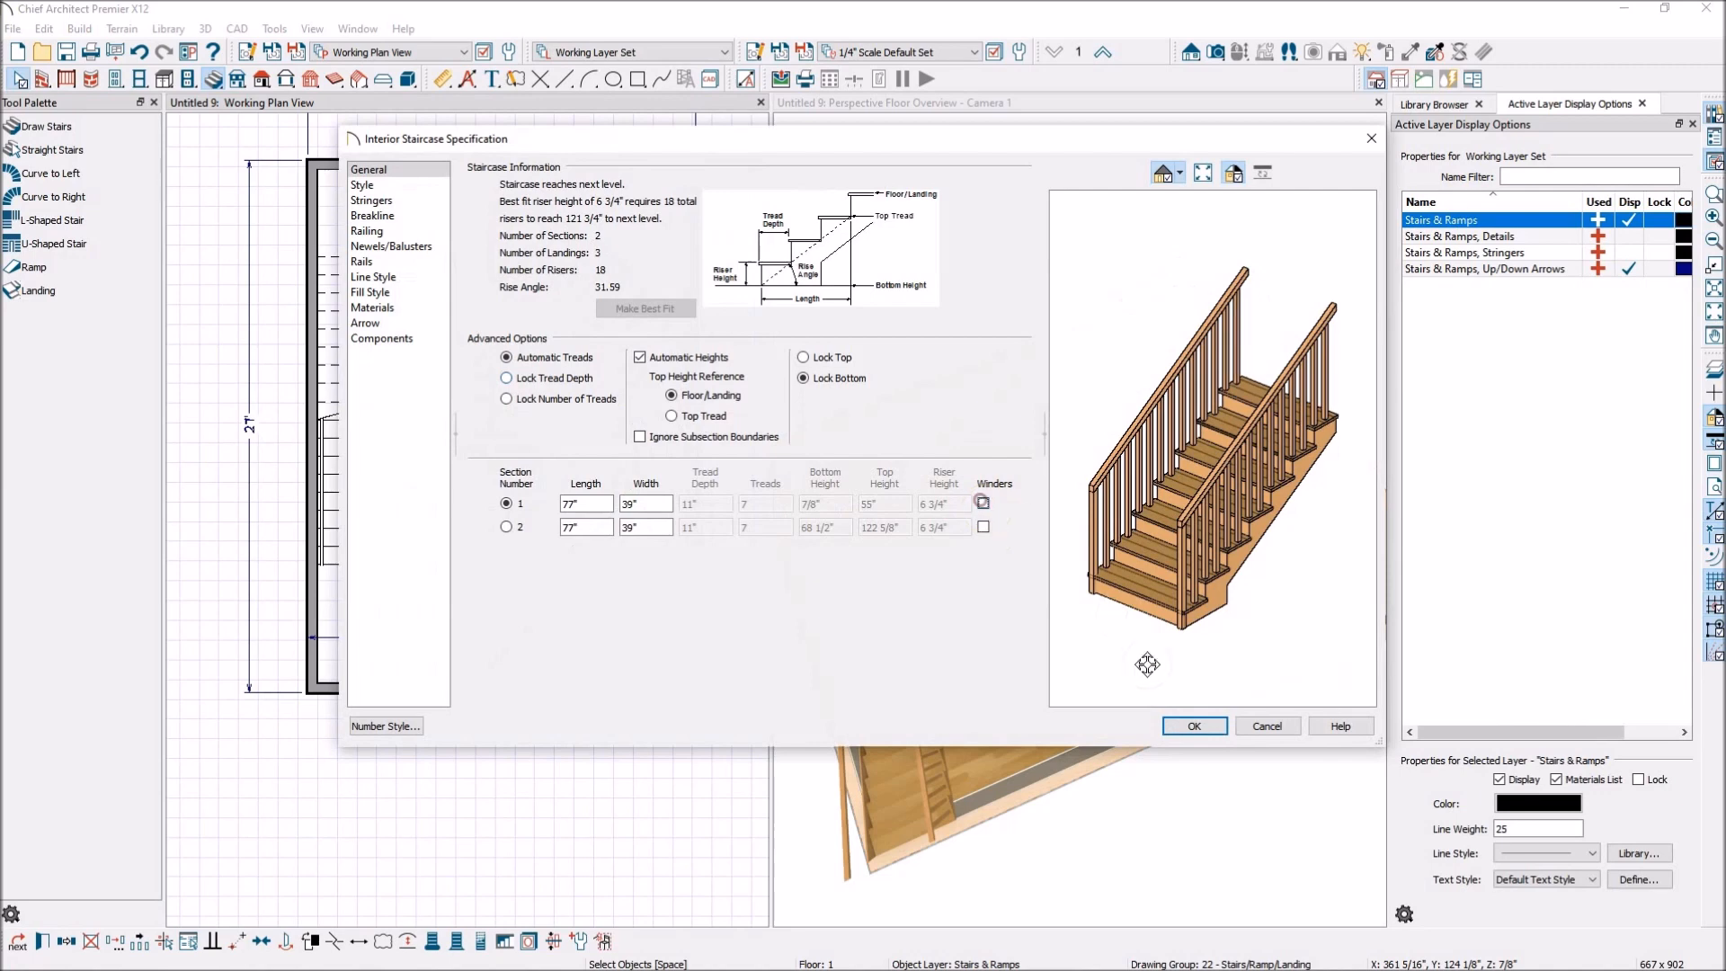
{"action": "left_click", "coordinate": [1185, 725]}
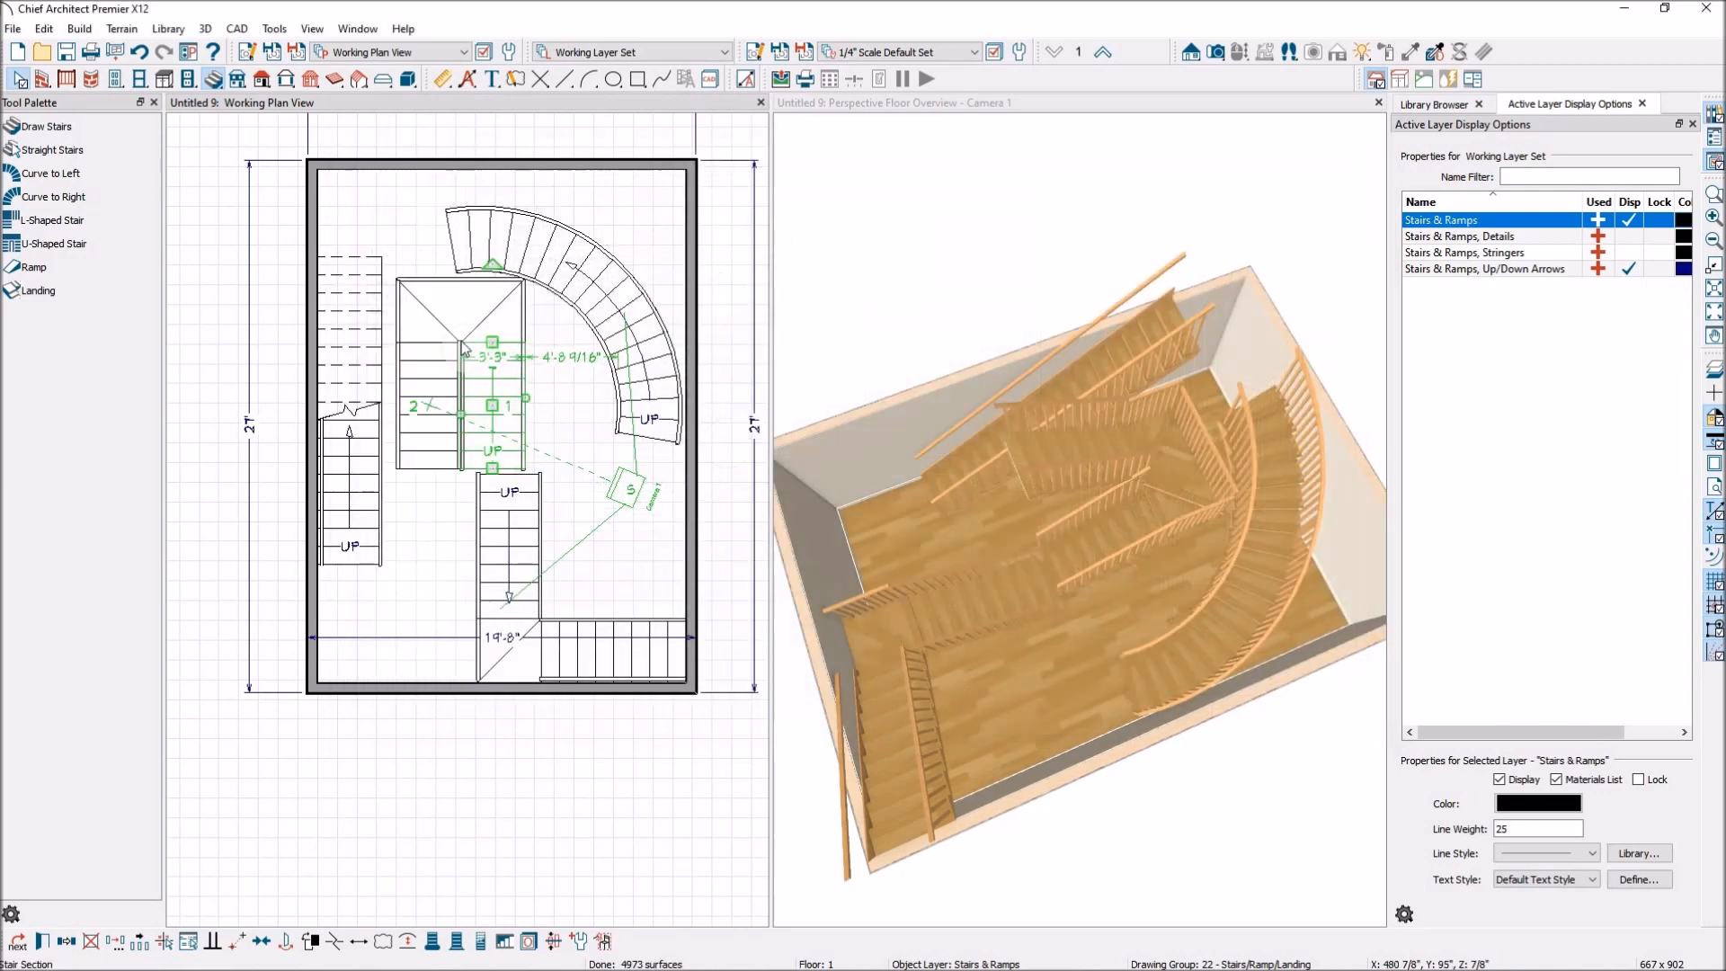
{"action": "left_click", "coordinate": [50, 273]}
{"action": "left_click", "coordinate": [32, 294]}
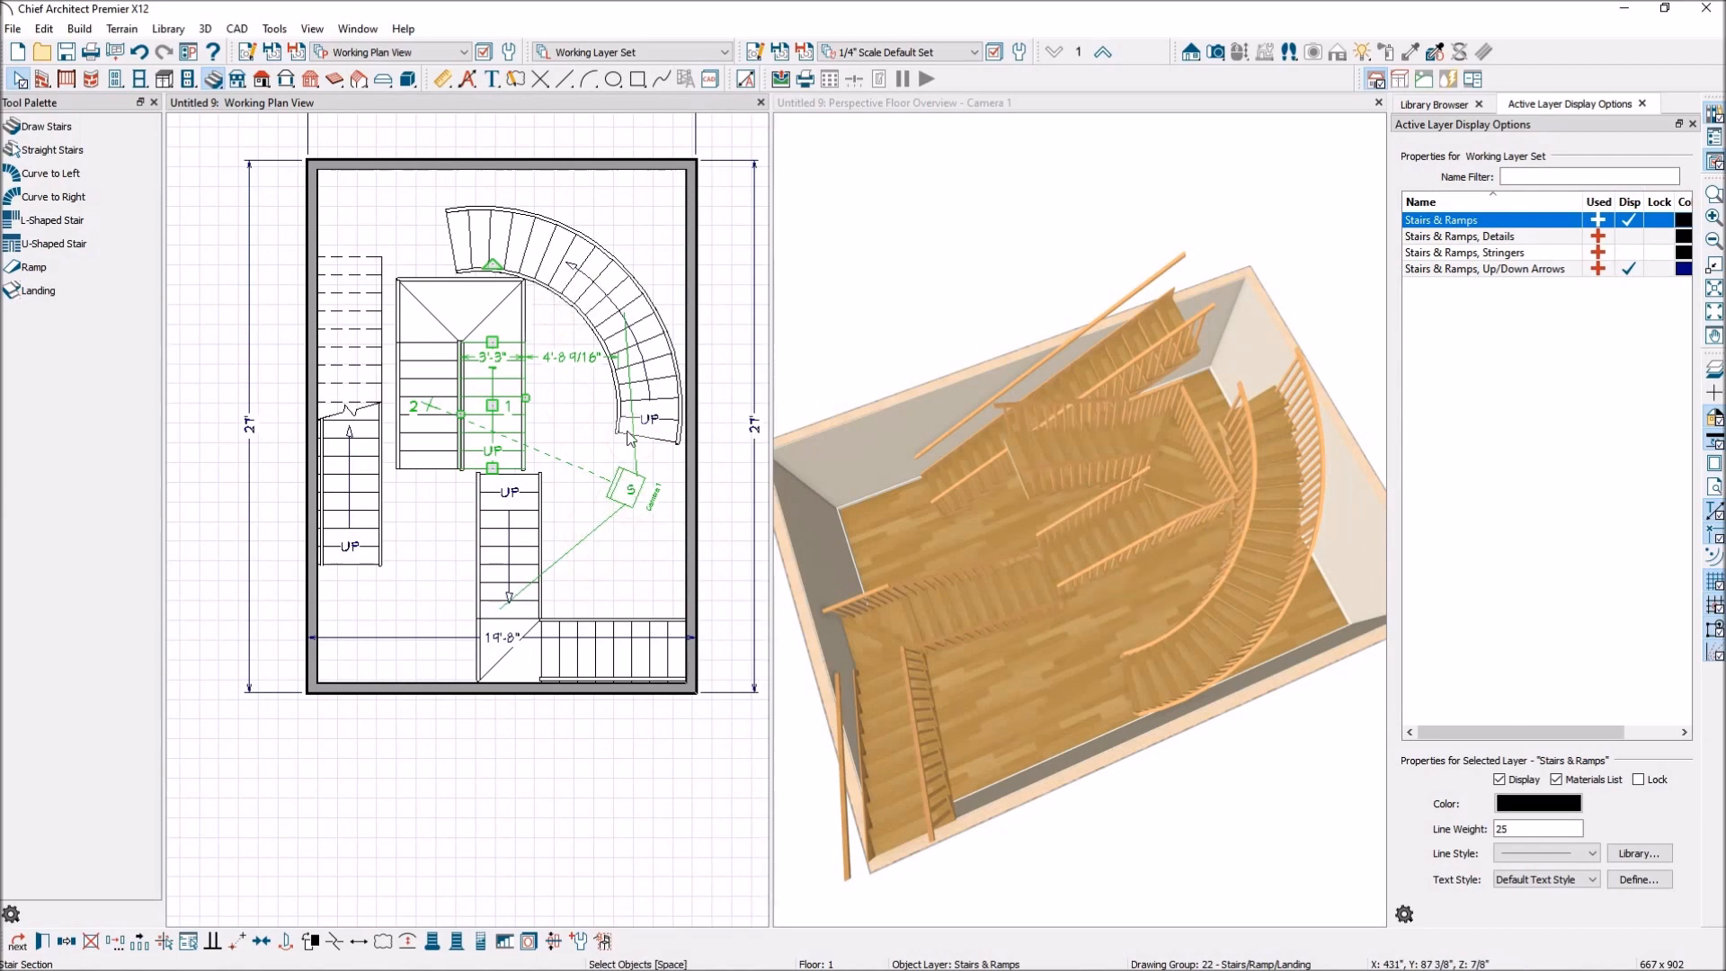
Flare the inner bottom corner of the curved staircase outward and curve its treads into a rounded starting step.
{"action": "scroll", "coordinate": [607, 450], "scroll_direction": "up", "scroll_amount": 5}
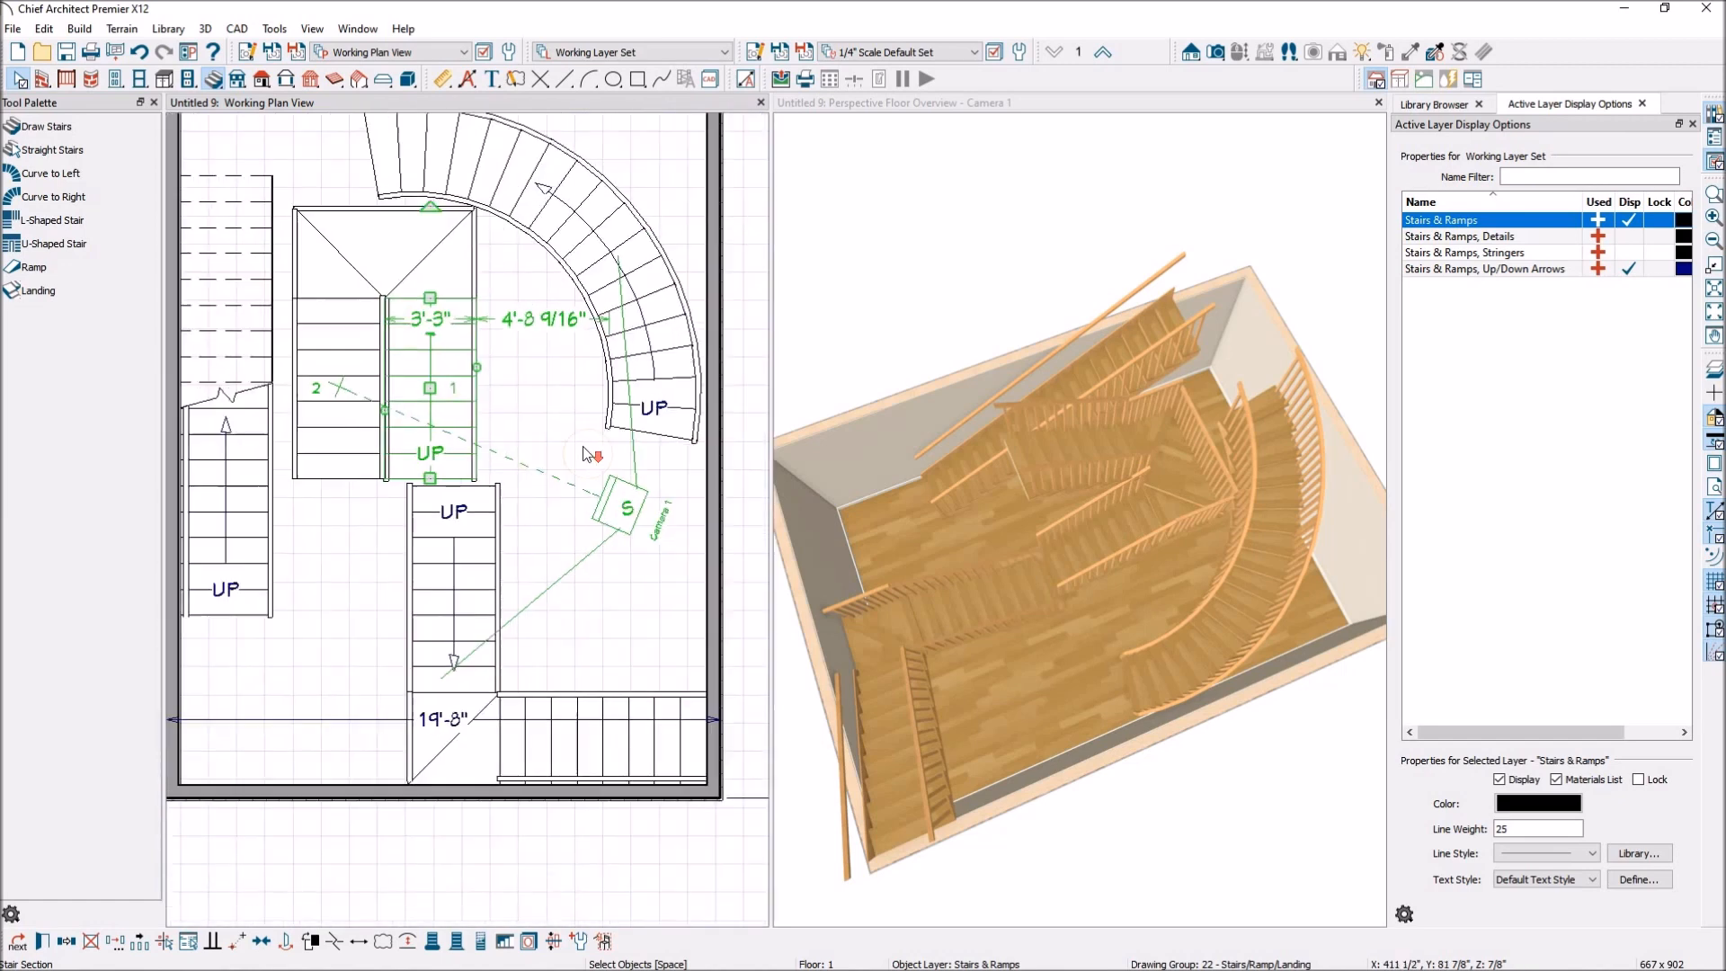
{"action": "left_click", "coordinate": [710, 427]}
{"action": "left_click", "coordinate": [690, 406]}
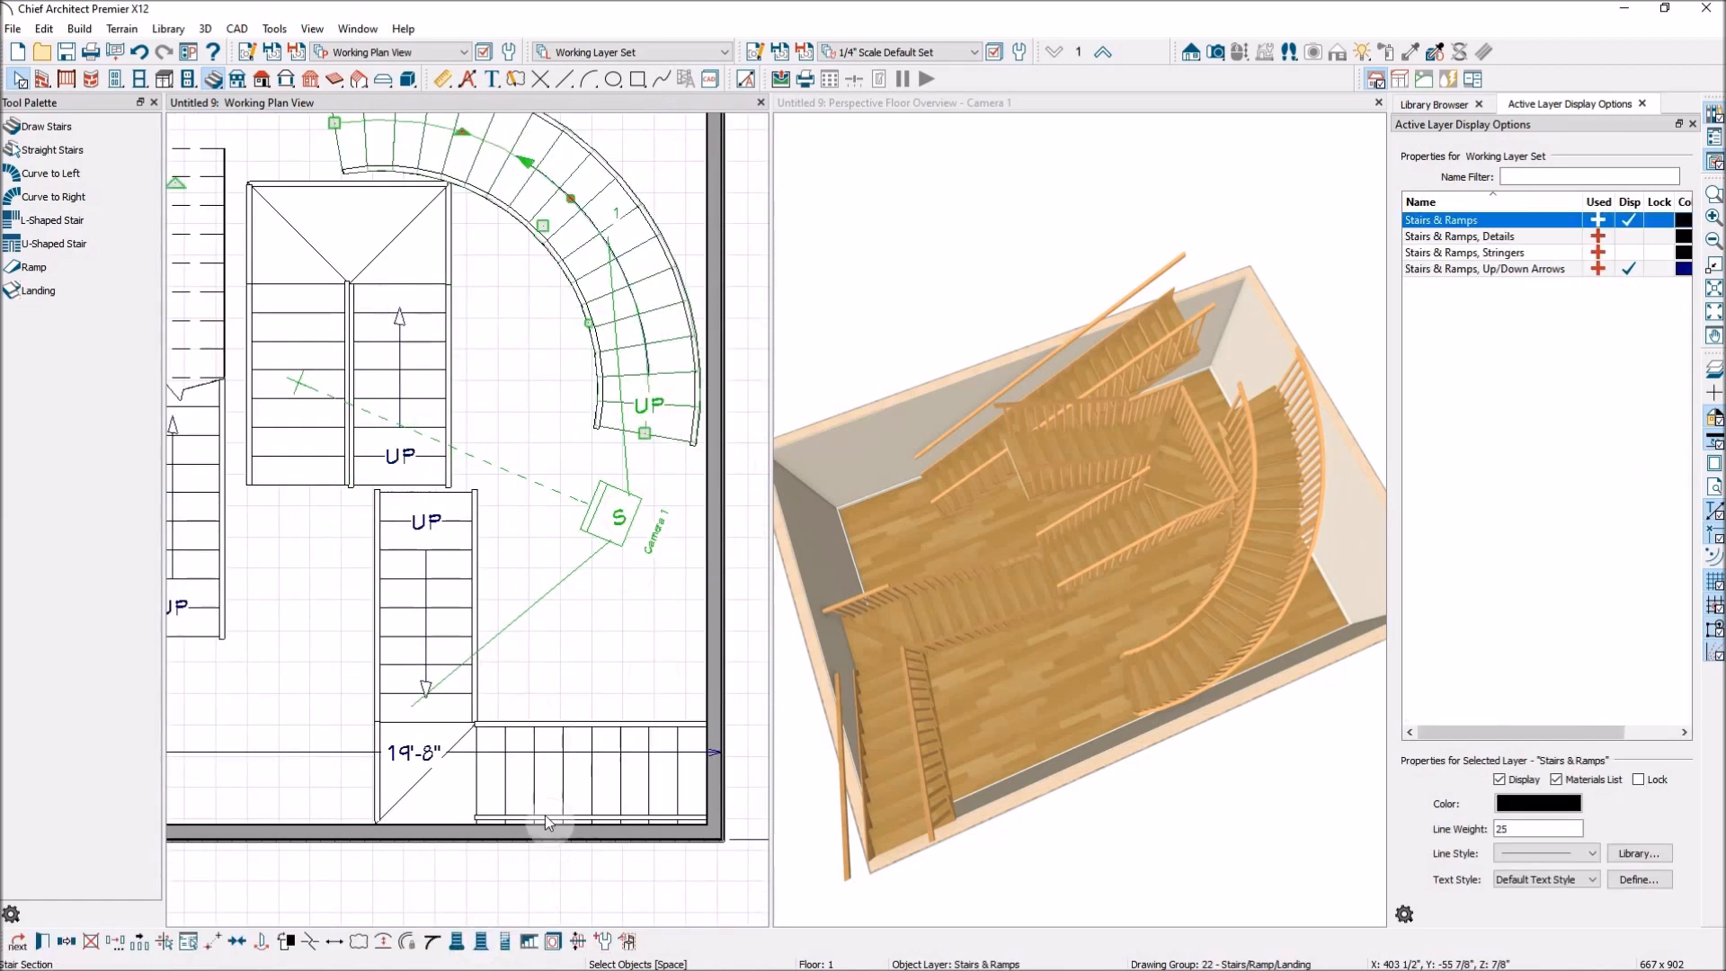
{"action": "left_click", "coordinate": [457, 941]}
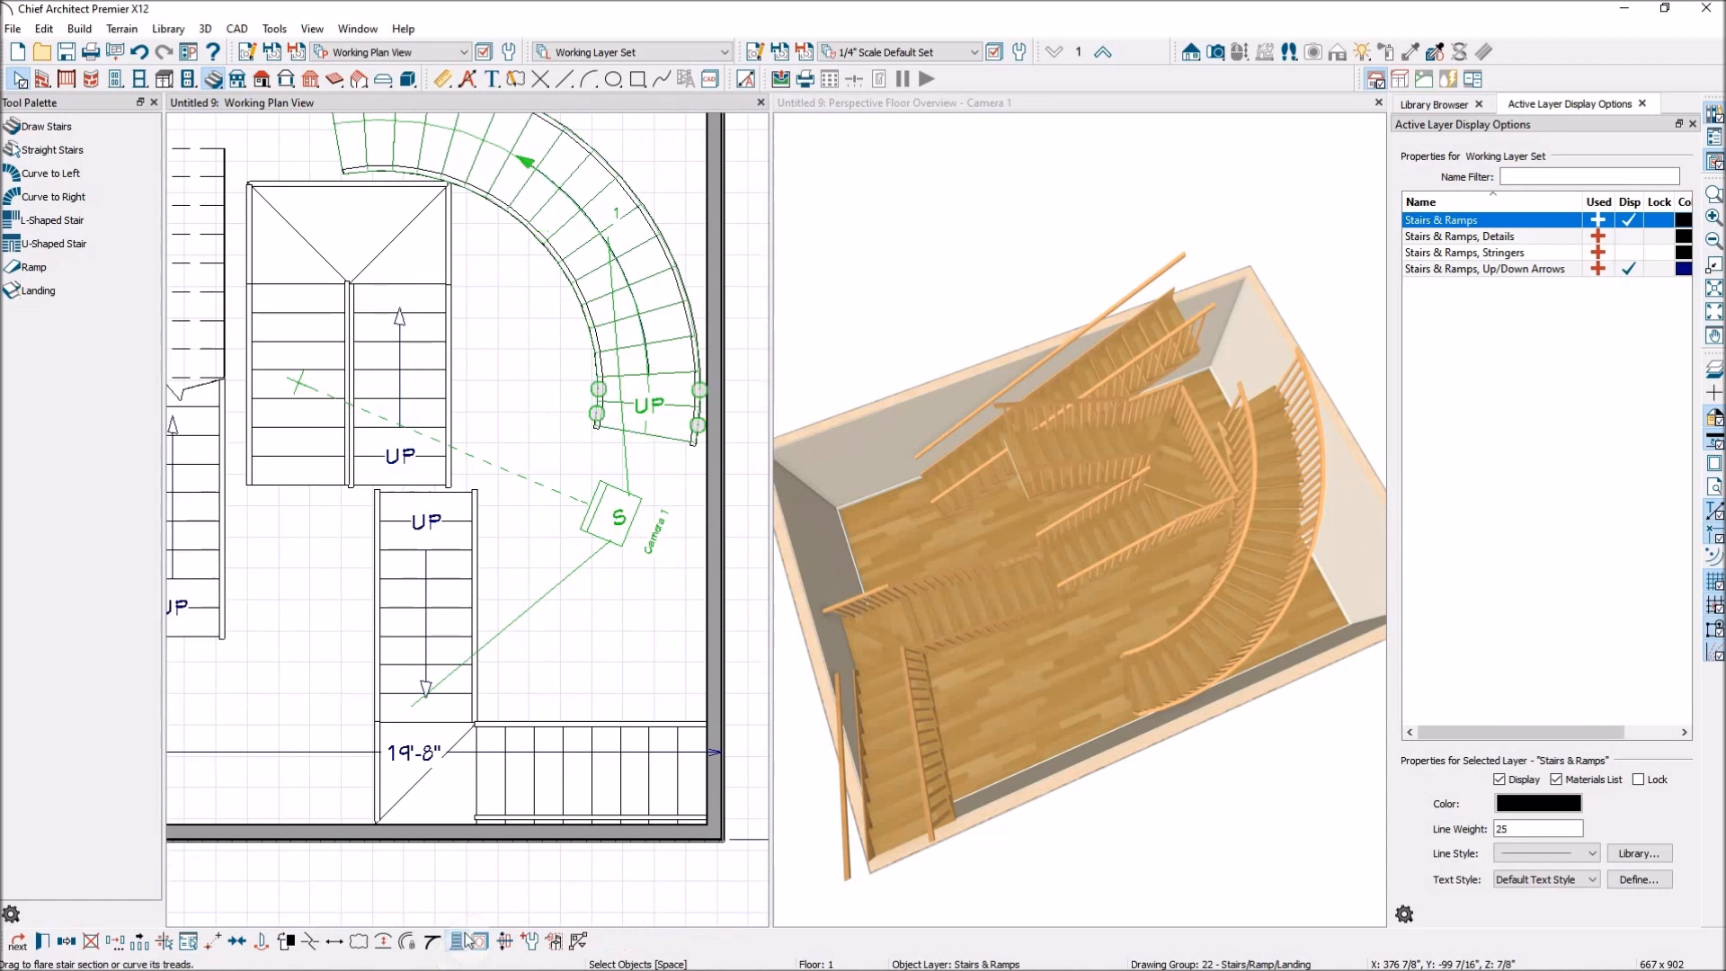
{"action": "scroll", "coordinate": [653, 424], "scroll_direction": "up", "scroll_amount": 2}
{"action": "left_click_drag", "start_coordinate": [551, 410], "coordinate": [496, 422]}
{"action": "left_click", "coordinate": [641, 447]}
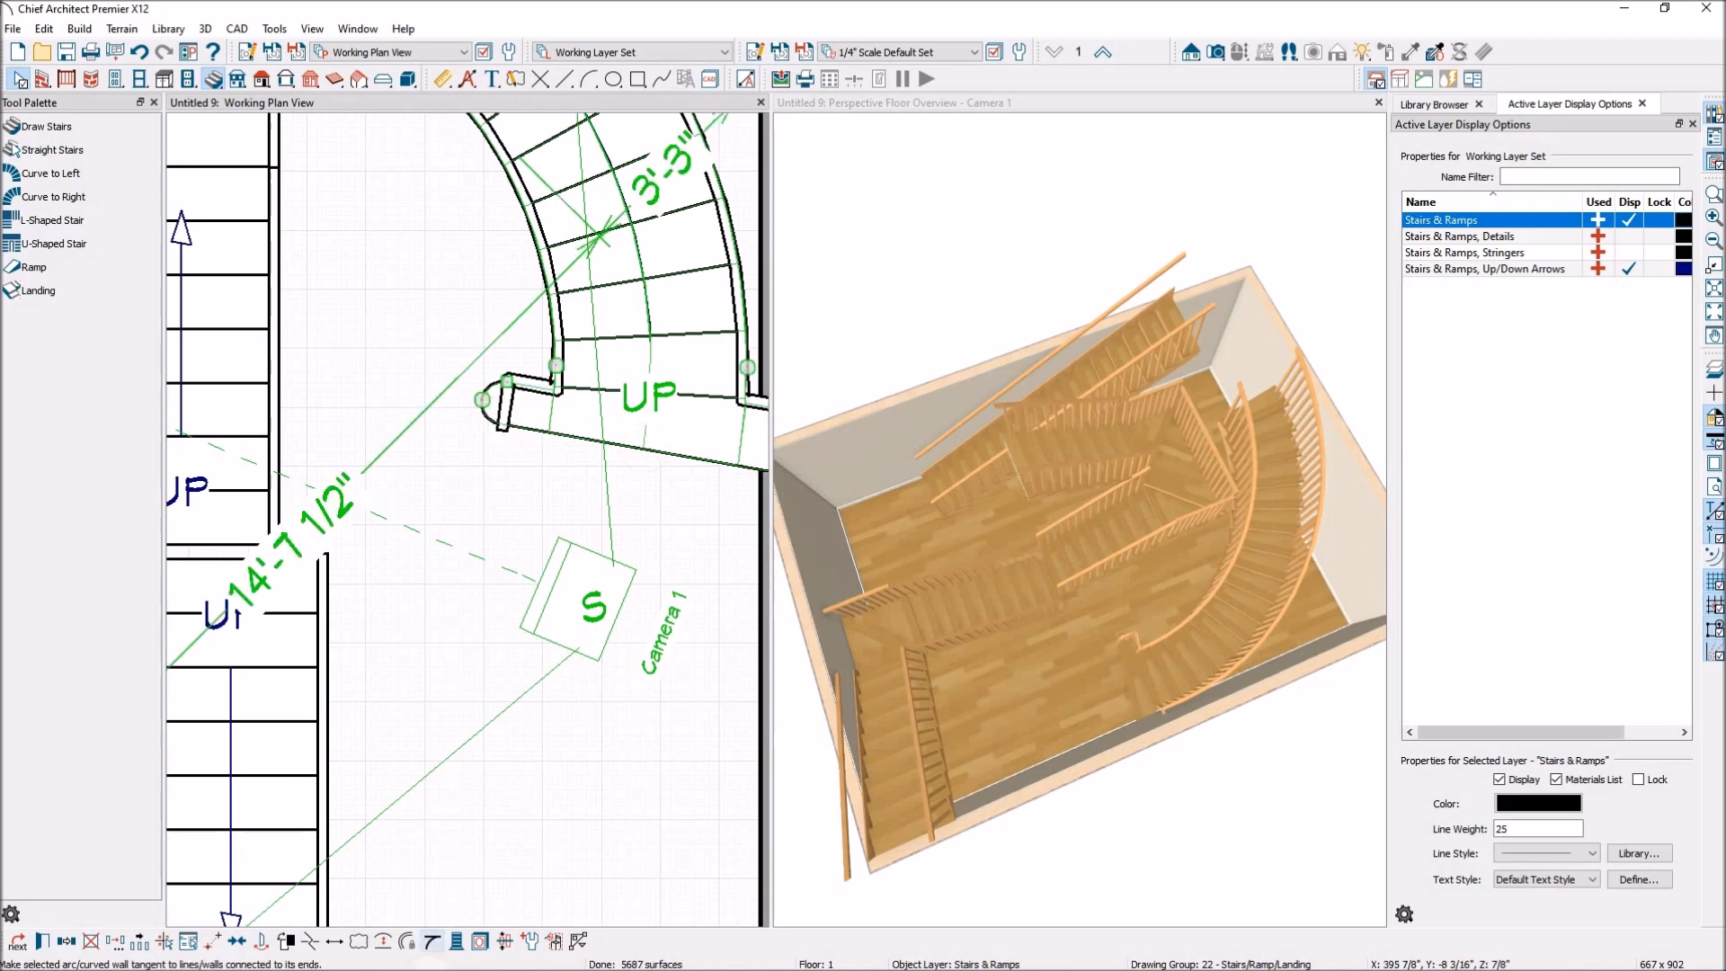
{"action": "left_click_drag", "start_coordinate": [644, 454], "coordinate": [624, 506]}
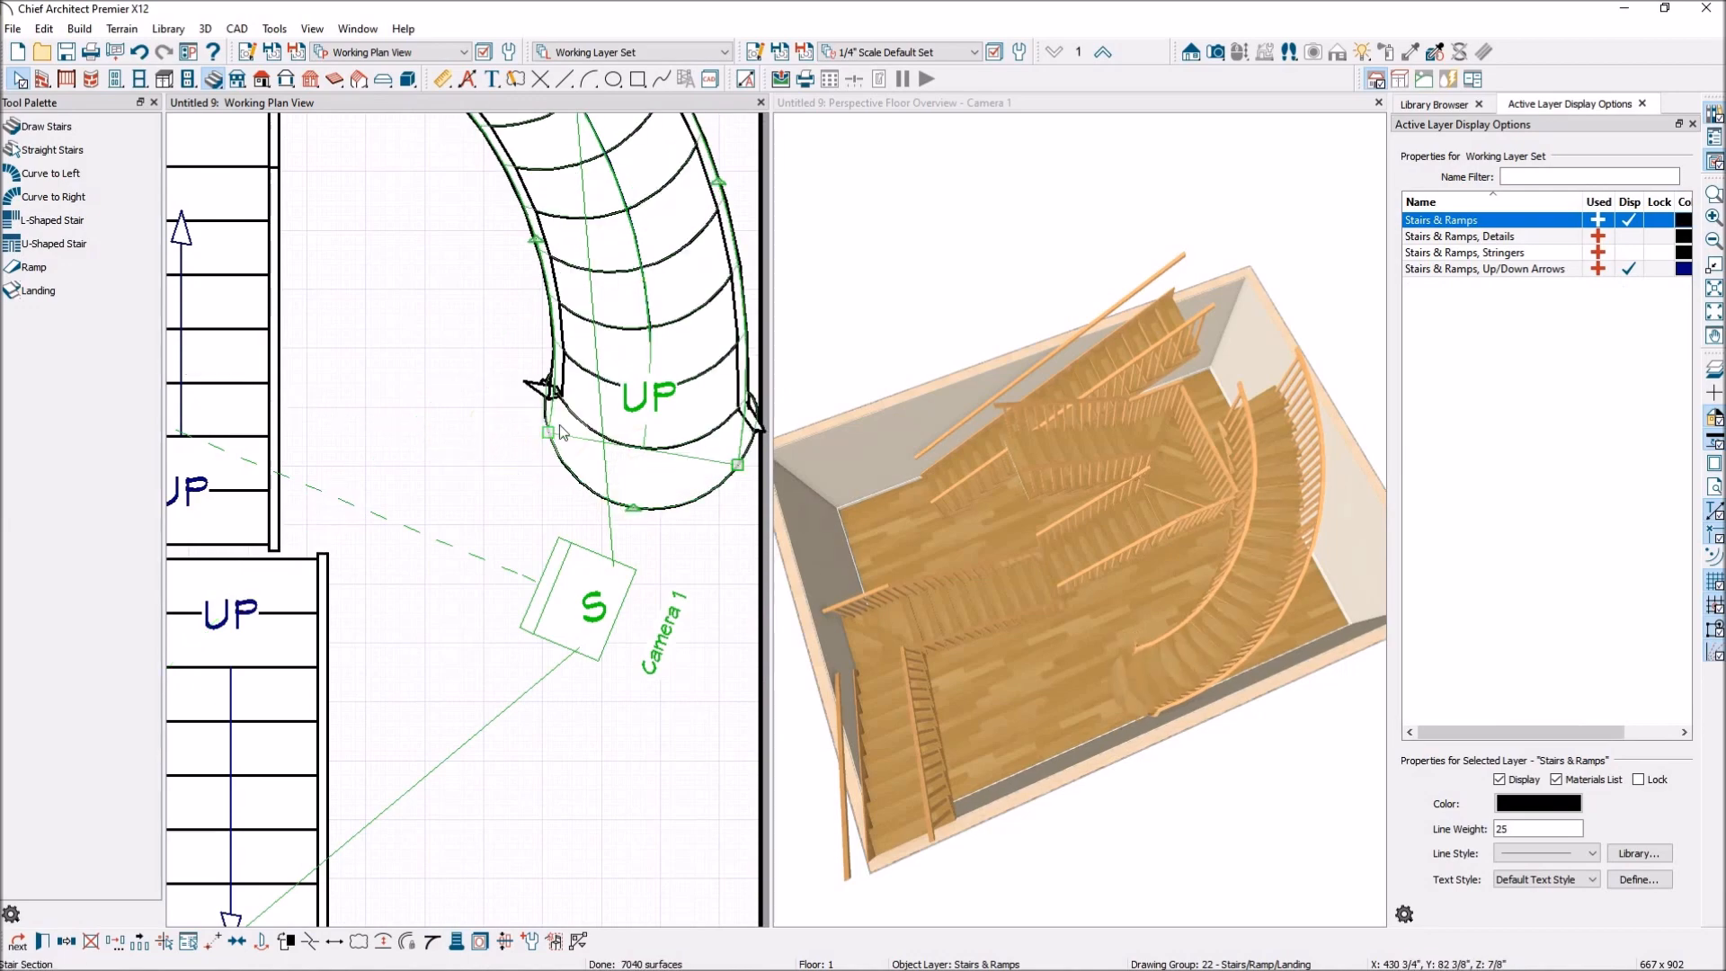
{"action": "left_click", "coordinate": [544, 388]}
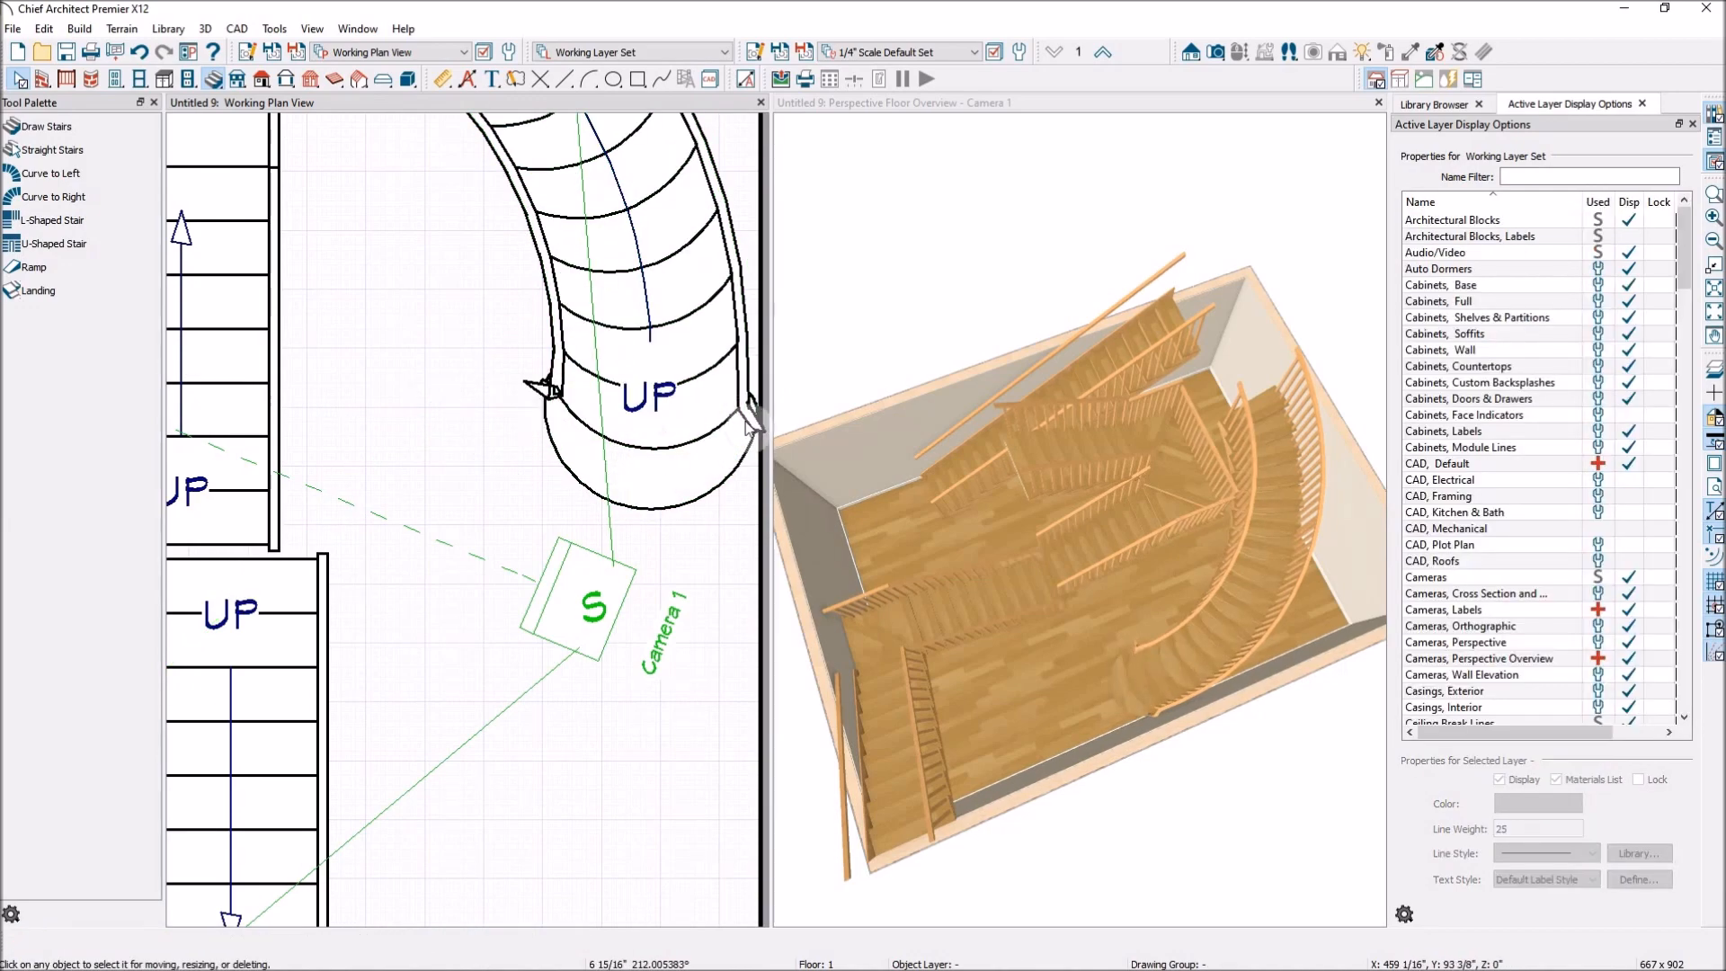
Delete the curved staircase from the floor 1 plan.
{"action": "scroll", "coordinate": [748, 422], "scroll_direction": "down", "scroll_amount": 4}
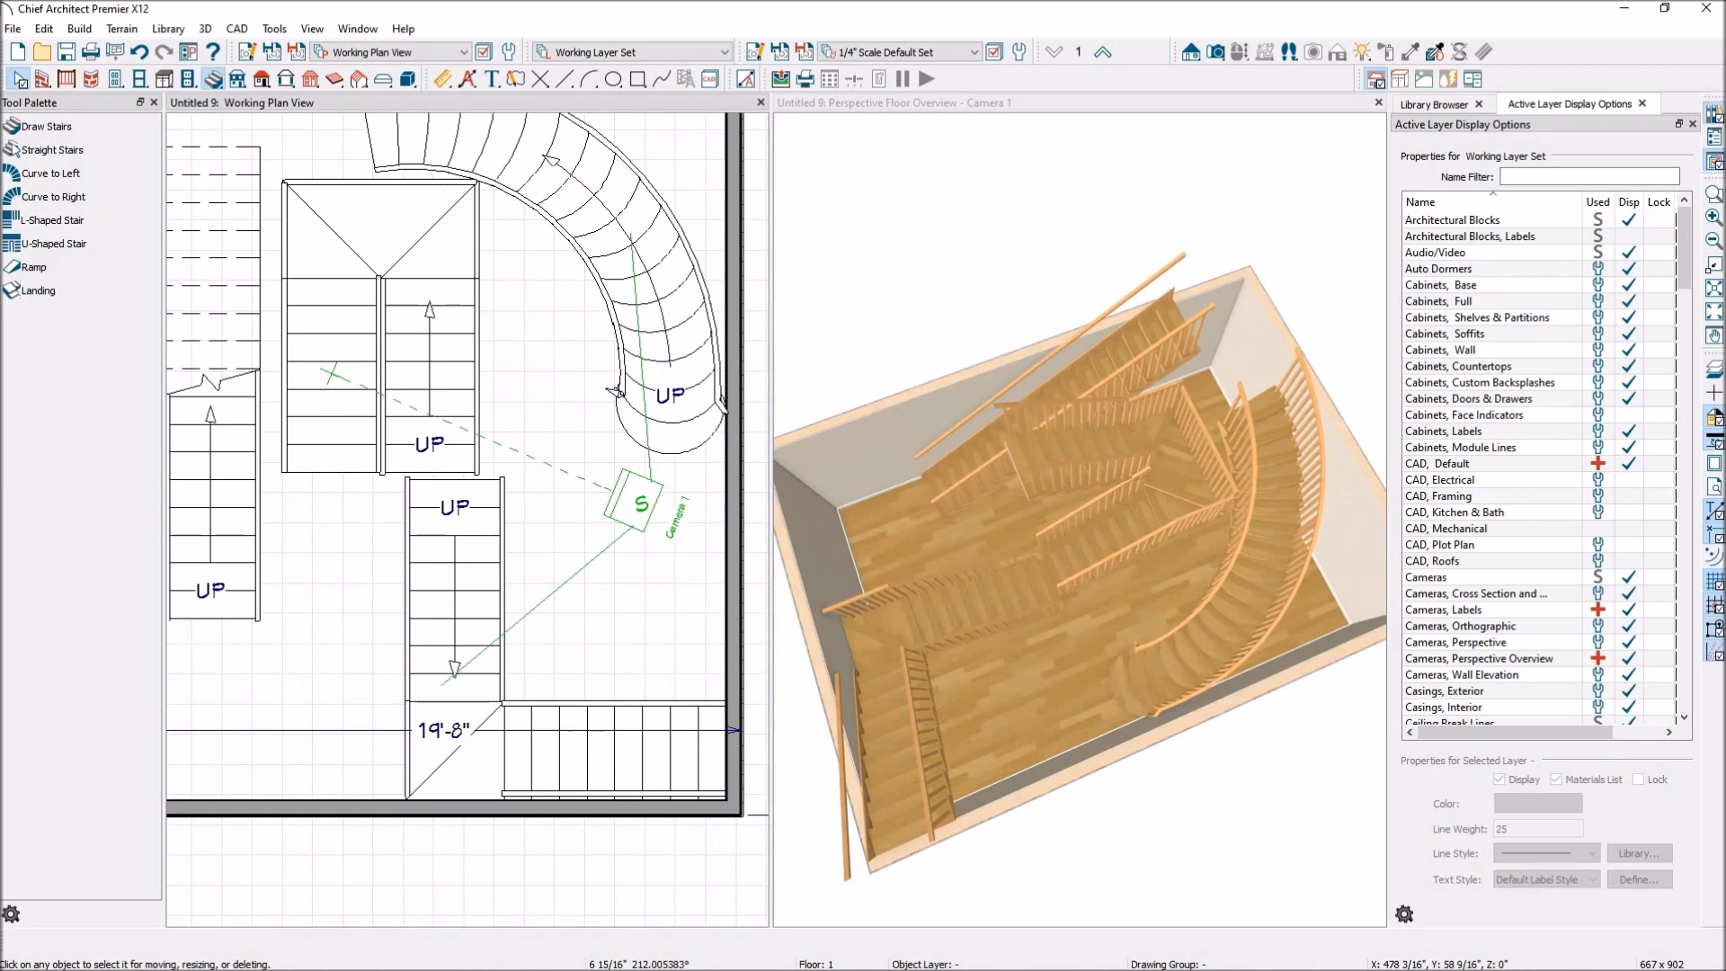
{"action": "scroll", "coordinate": [989, 297], "scroll_direction": "down", "scroll_amount": 3}
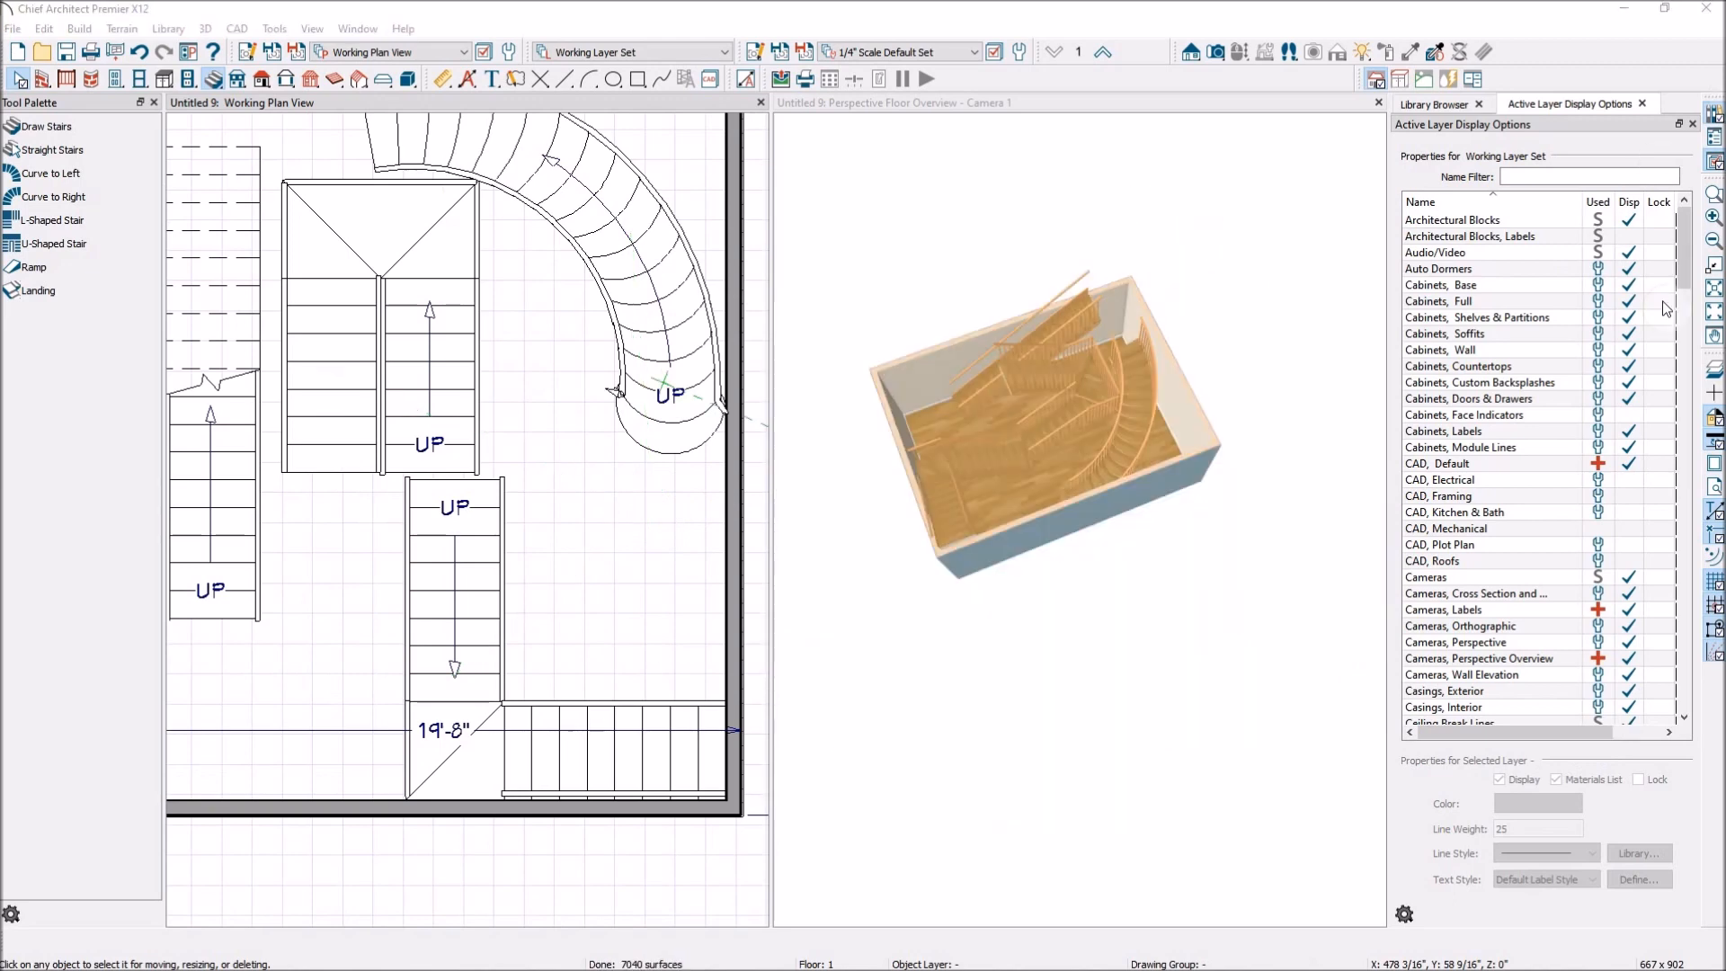
{"action": "scroll", "coordinate": [729, 534], "scroll_direction": "down", "scroll_amount": 2}
{"action": "scroll", "coordinate": [536, 391], "scroll_direction": "up", "scroll_amount": 1}
{"action": "scroll", "coordinate": [537, 391], "scroll_direction": "up", "scroll_amount": 1}
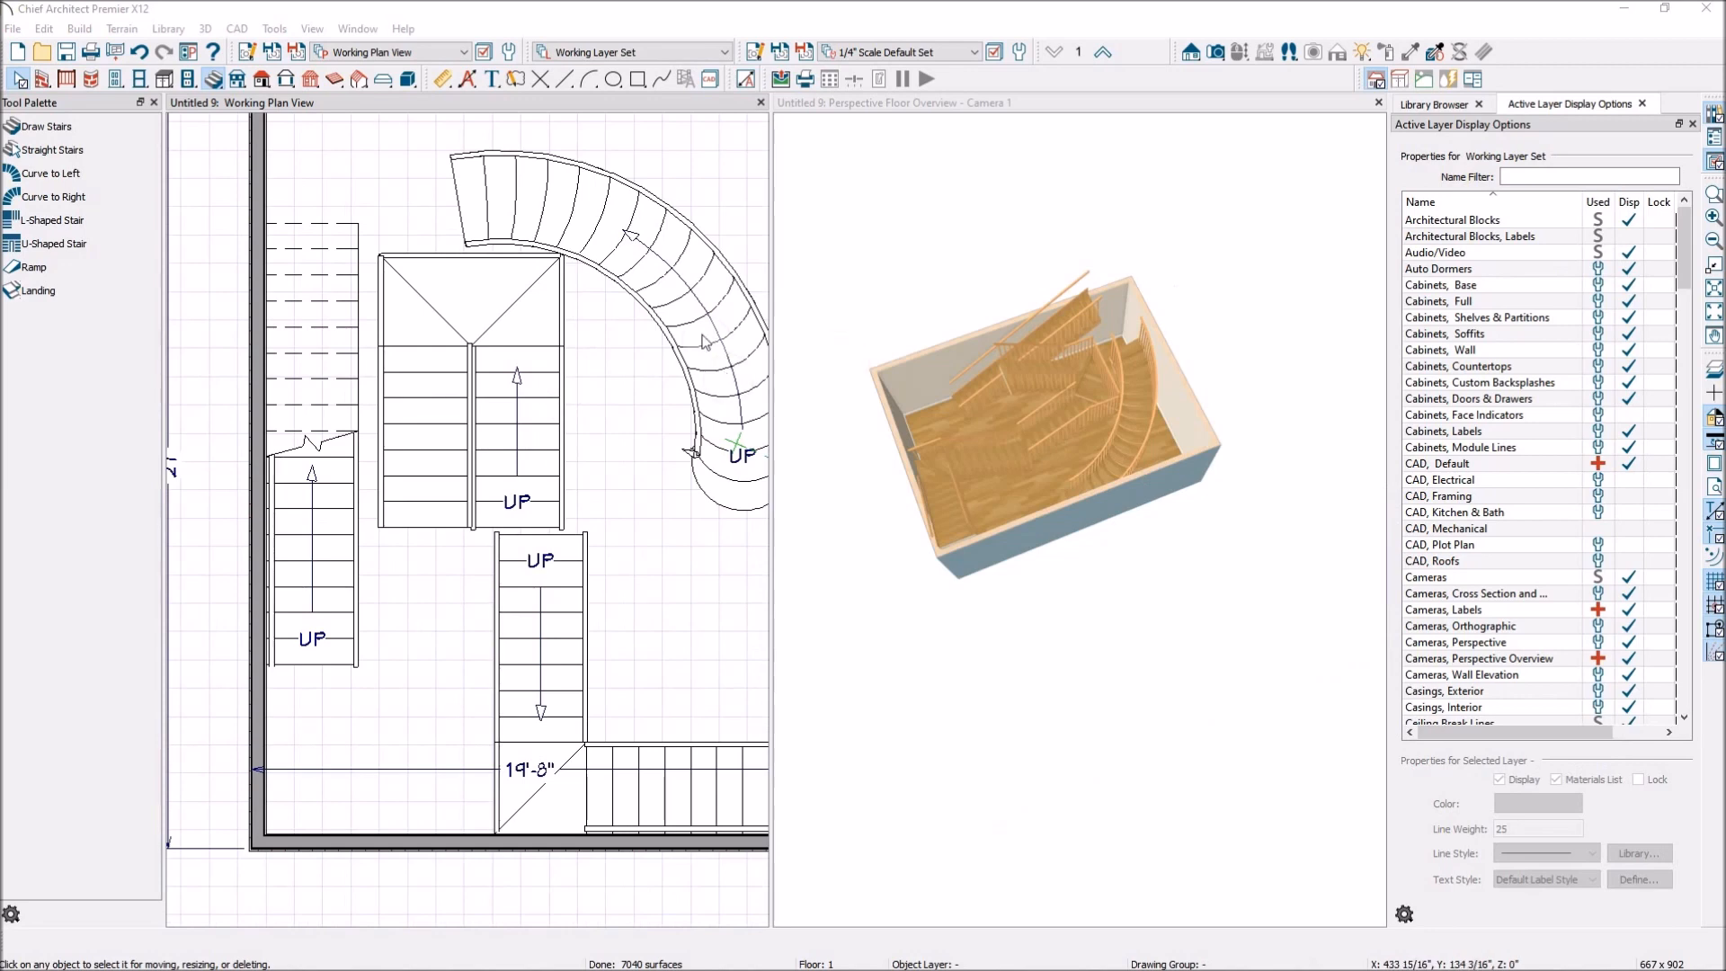
{"action": "left_click", "coordinate": [700, 345]}
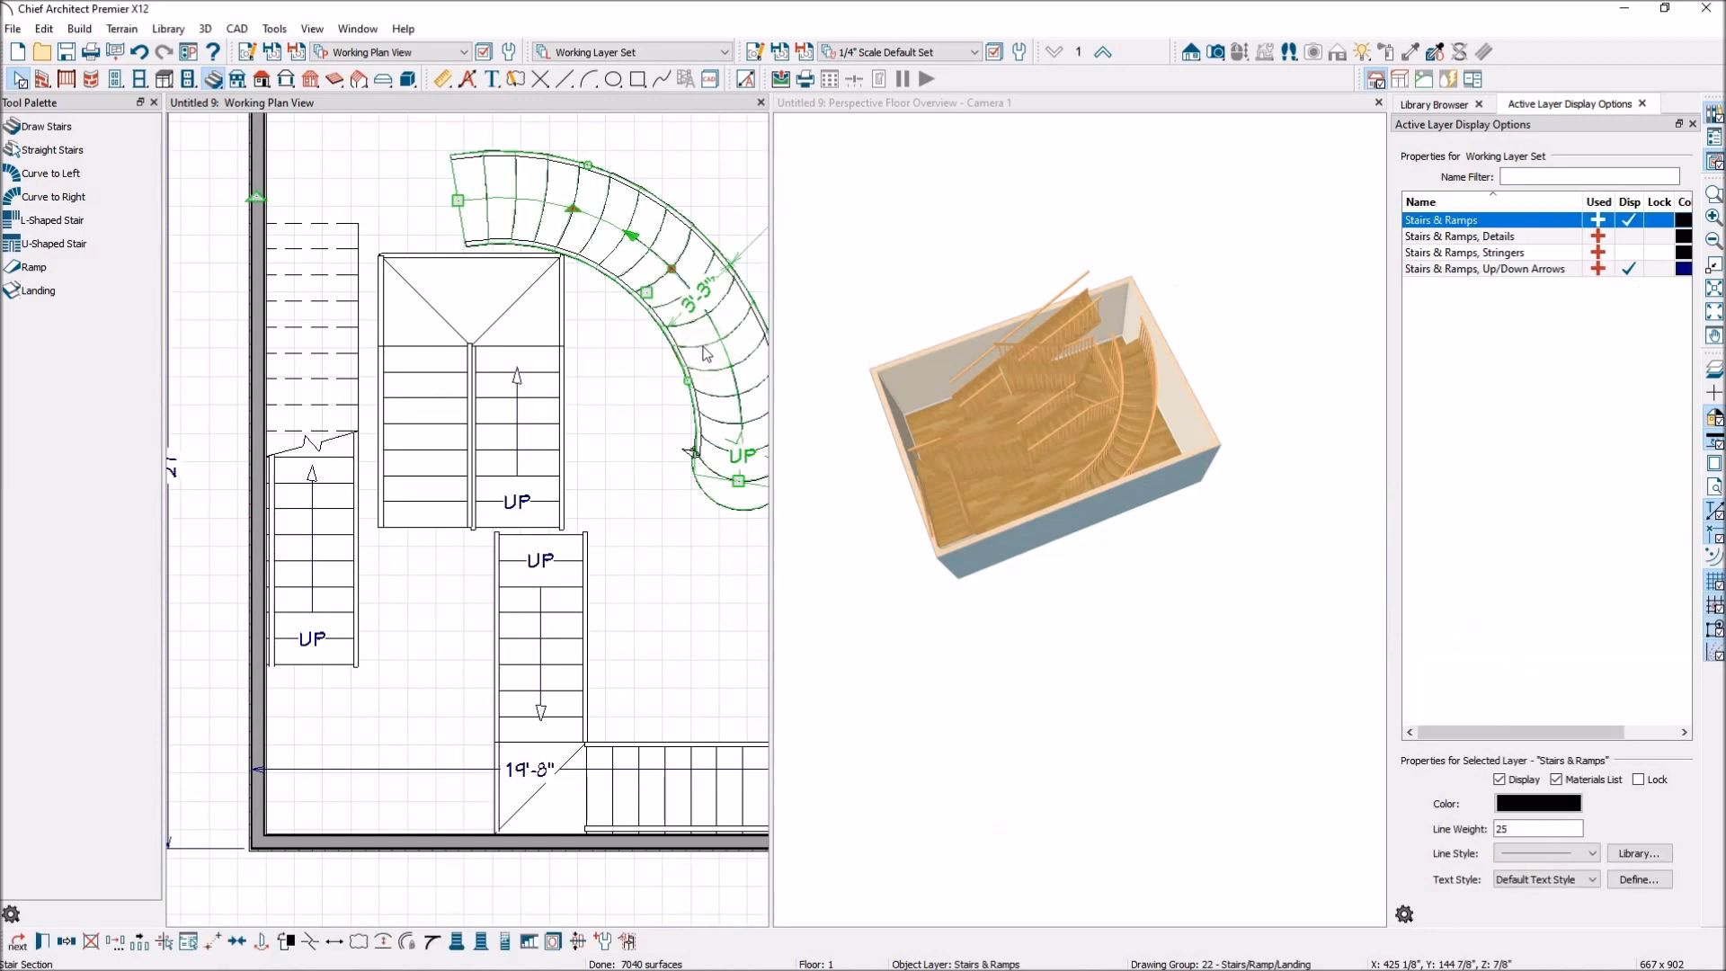
{"action": "key", "text": "Delete"}
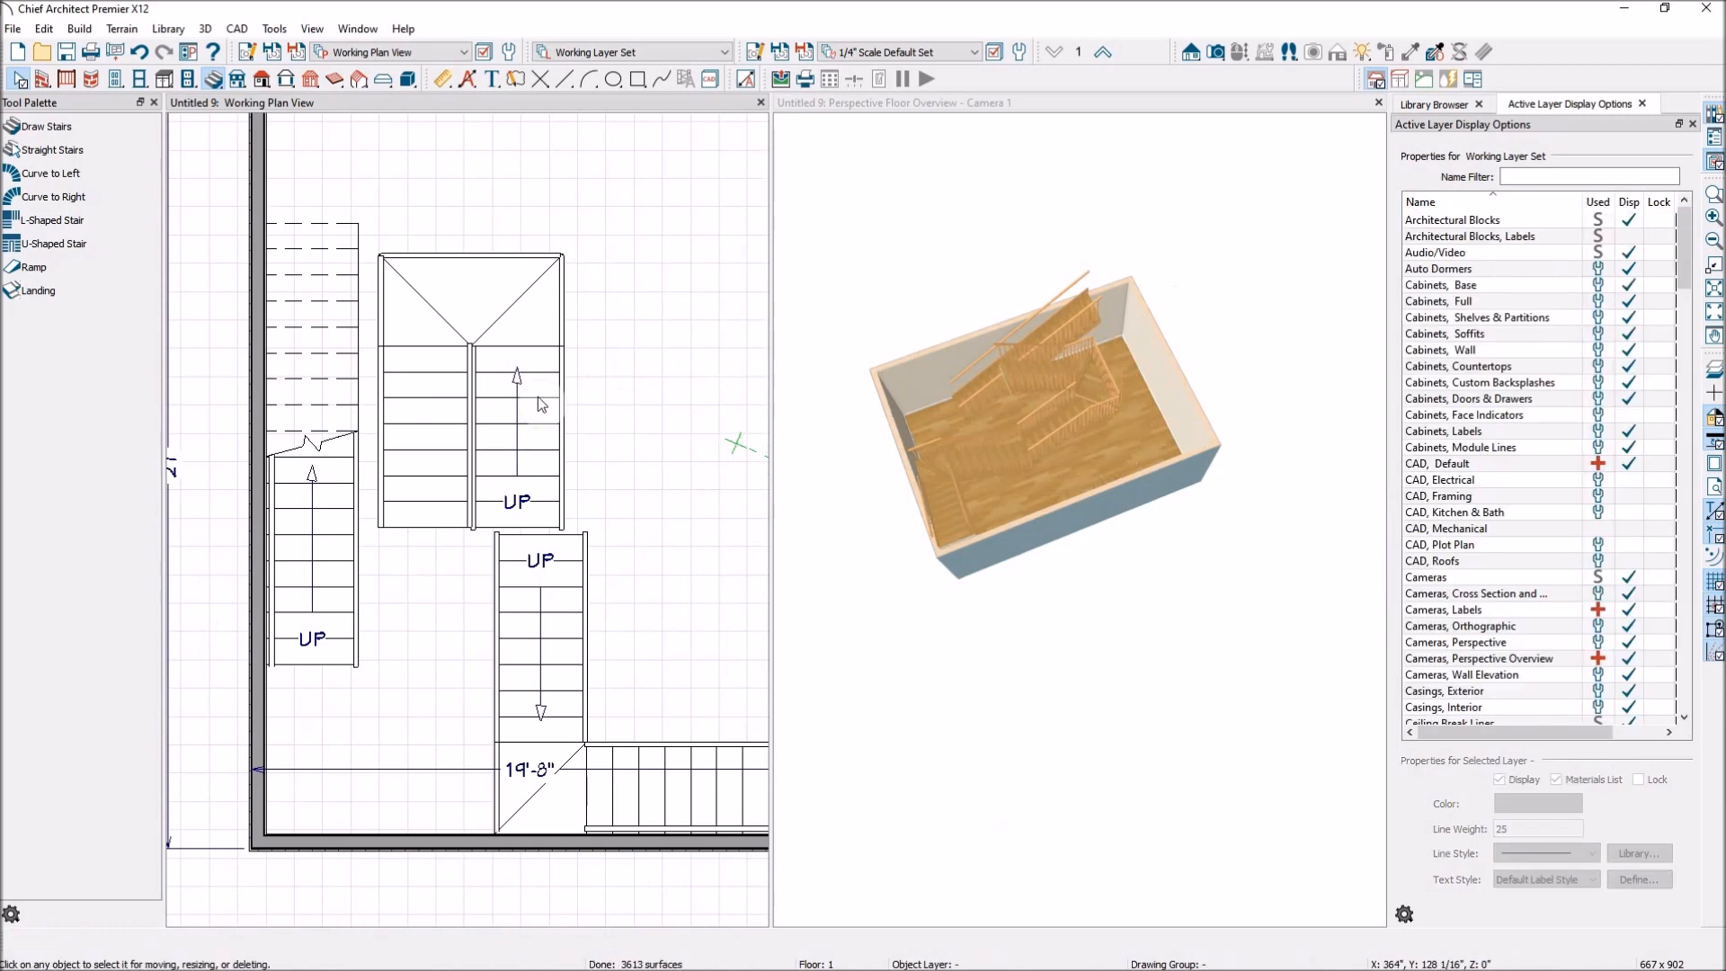
Delete both runs and the landing of the U-shaped staircase, along with the upper run of the L-shaped staircase.
{"action": "left_click", "coordinate": [557, 346]}
{"action": "key", "text": "Delete"}
{"action": "left_click", "coordinate": [557, 564]}
{"action": "key", "text": "Delete"}
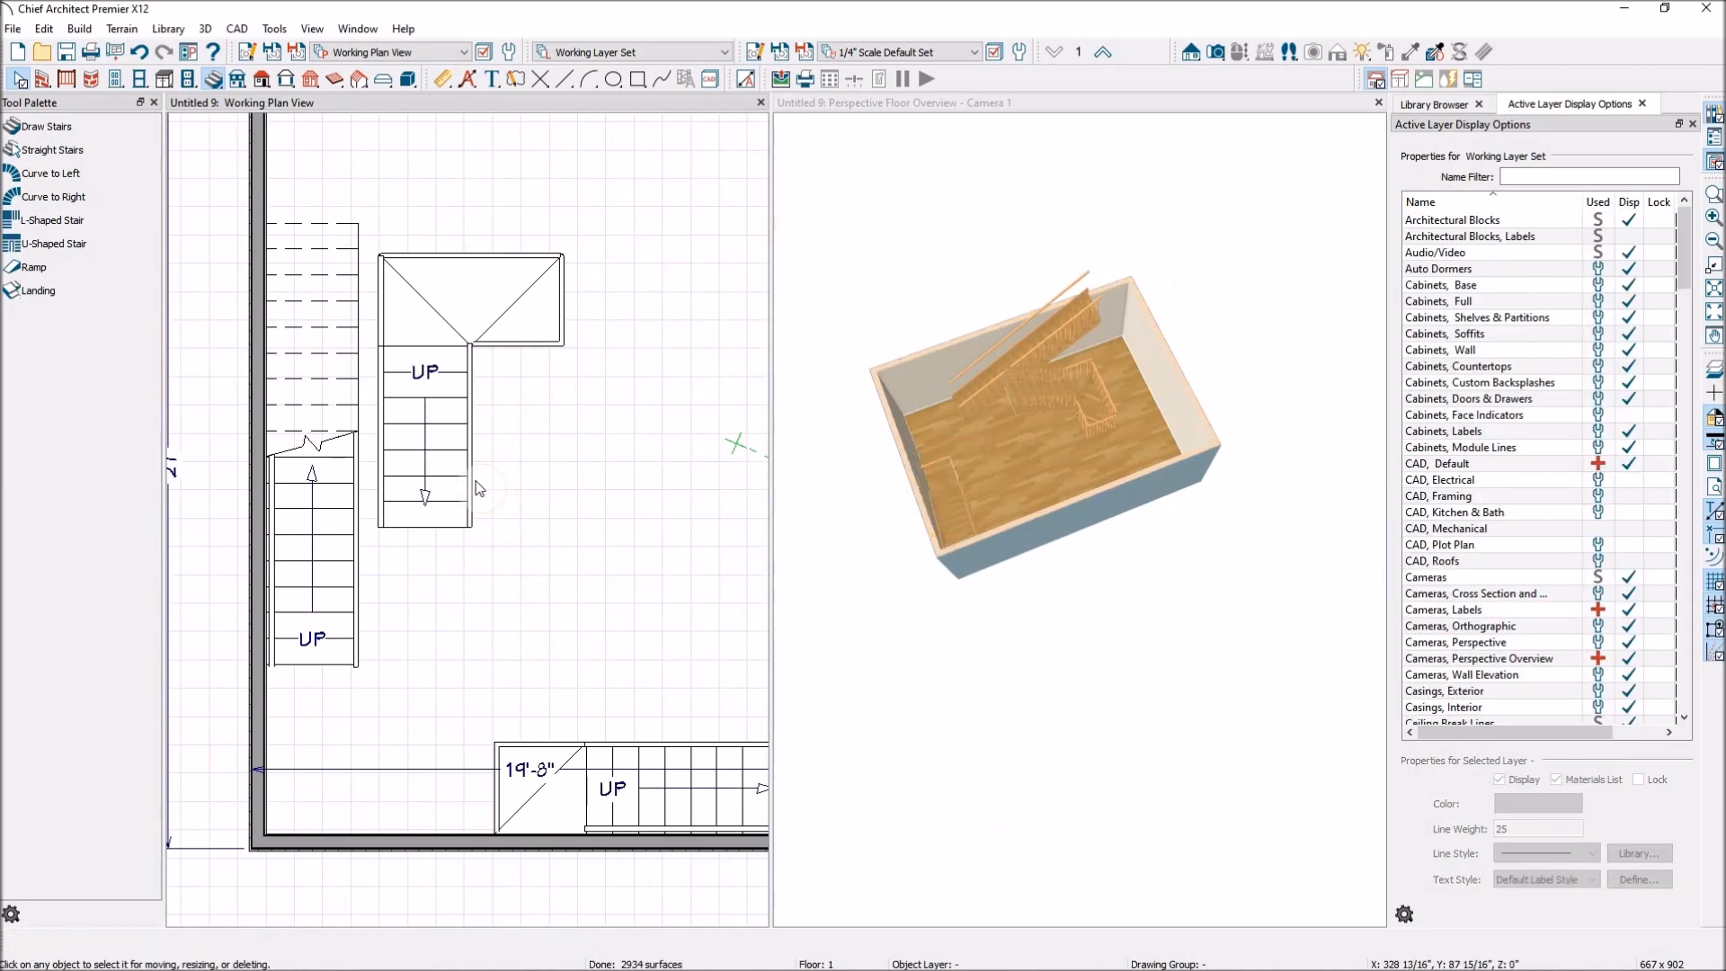
{"action": "left_click", "coordinate": [440, 481]}
{"action": "key", "text": "Delete"}
{"action": "left_click", "coordinate": [440, 315]}
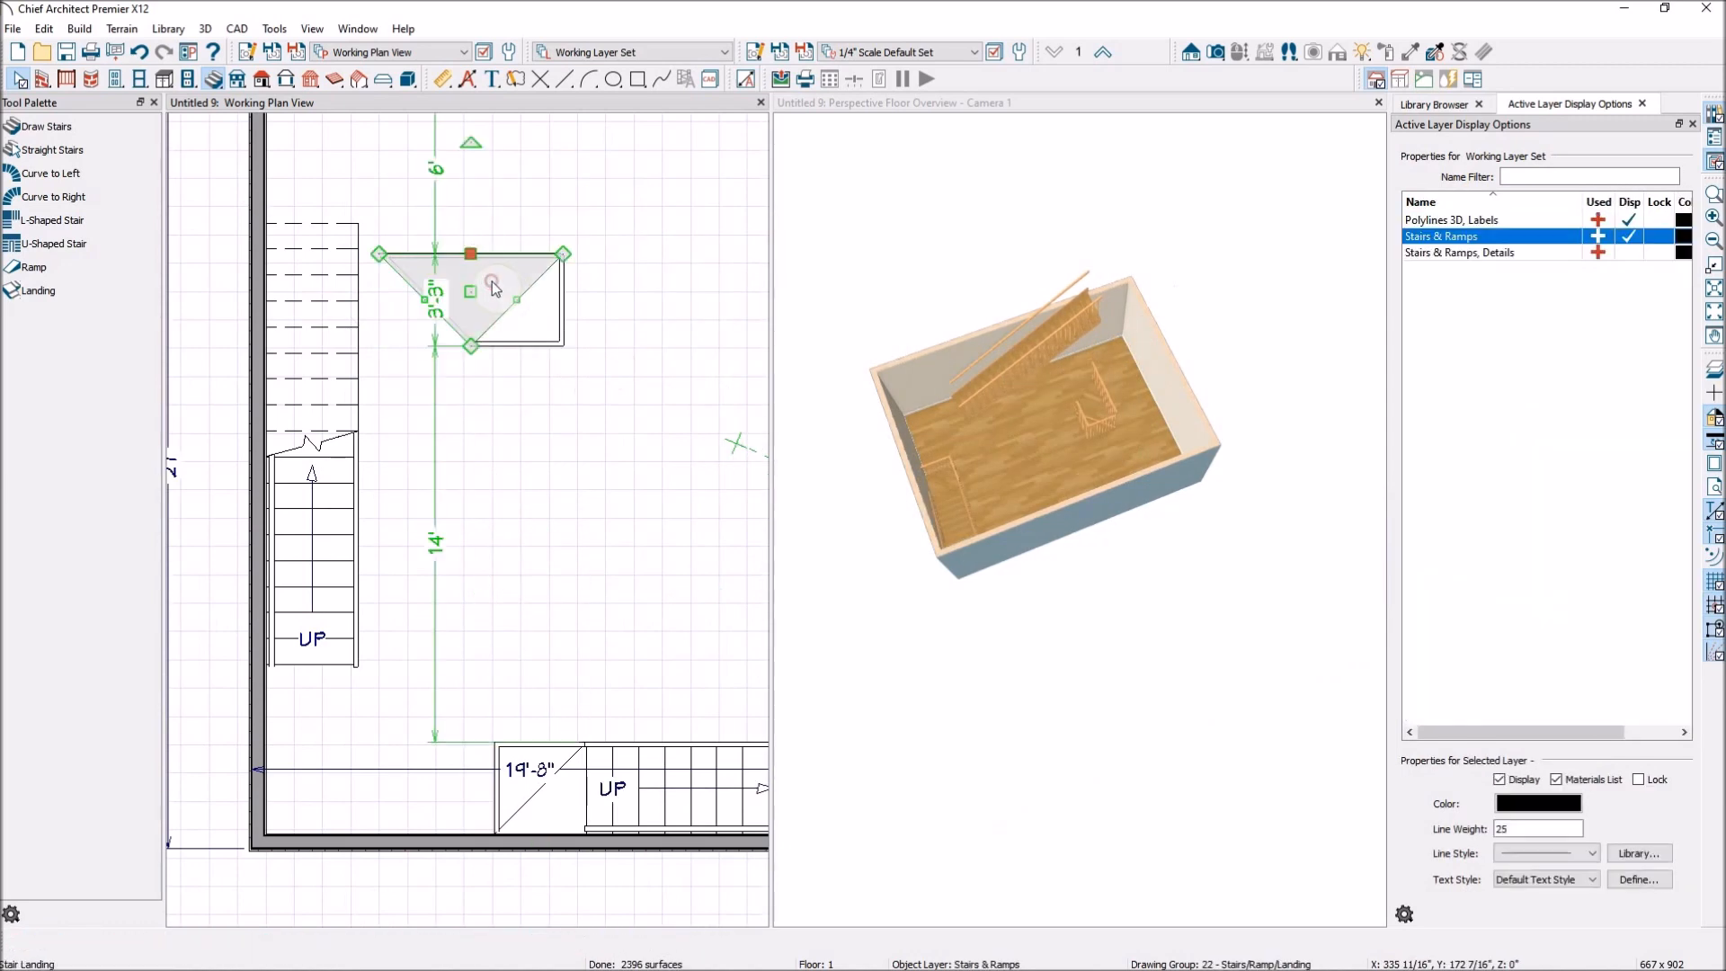
{"action": "key", "text": "Delete"}
Delete the remaining corner landing and lower run of the L-shaped staircase, leaving only the original straight stairs on floor 1.
{"action": "left_click", "coordinate": [550, 761]}
{"action": "key", "text": "Delete"}
{"action": "left_click", "coordinate": [624, 802]}
{"action": "key", "text": "Delete"}
{"action": "scroll", "coordinate": [495, 664], "scroll_direction": "down", "scroll_amount": 2}
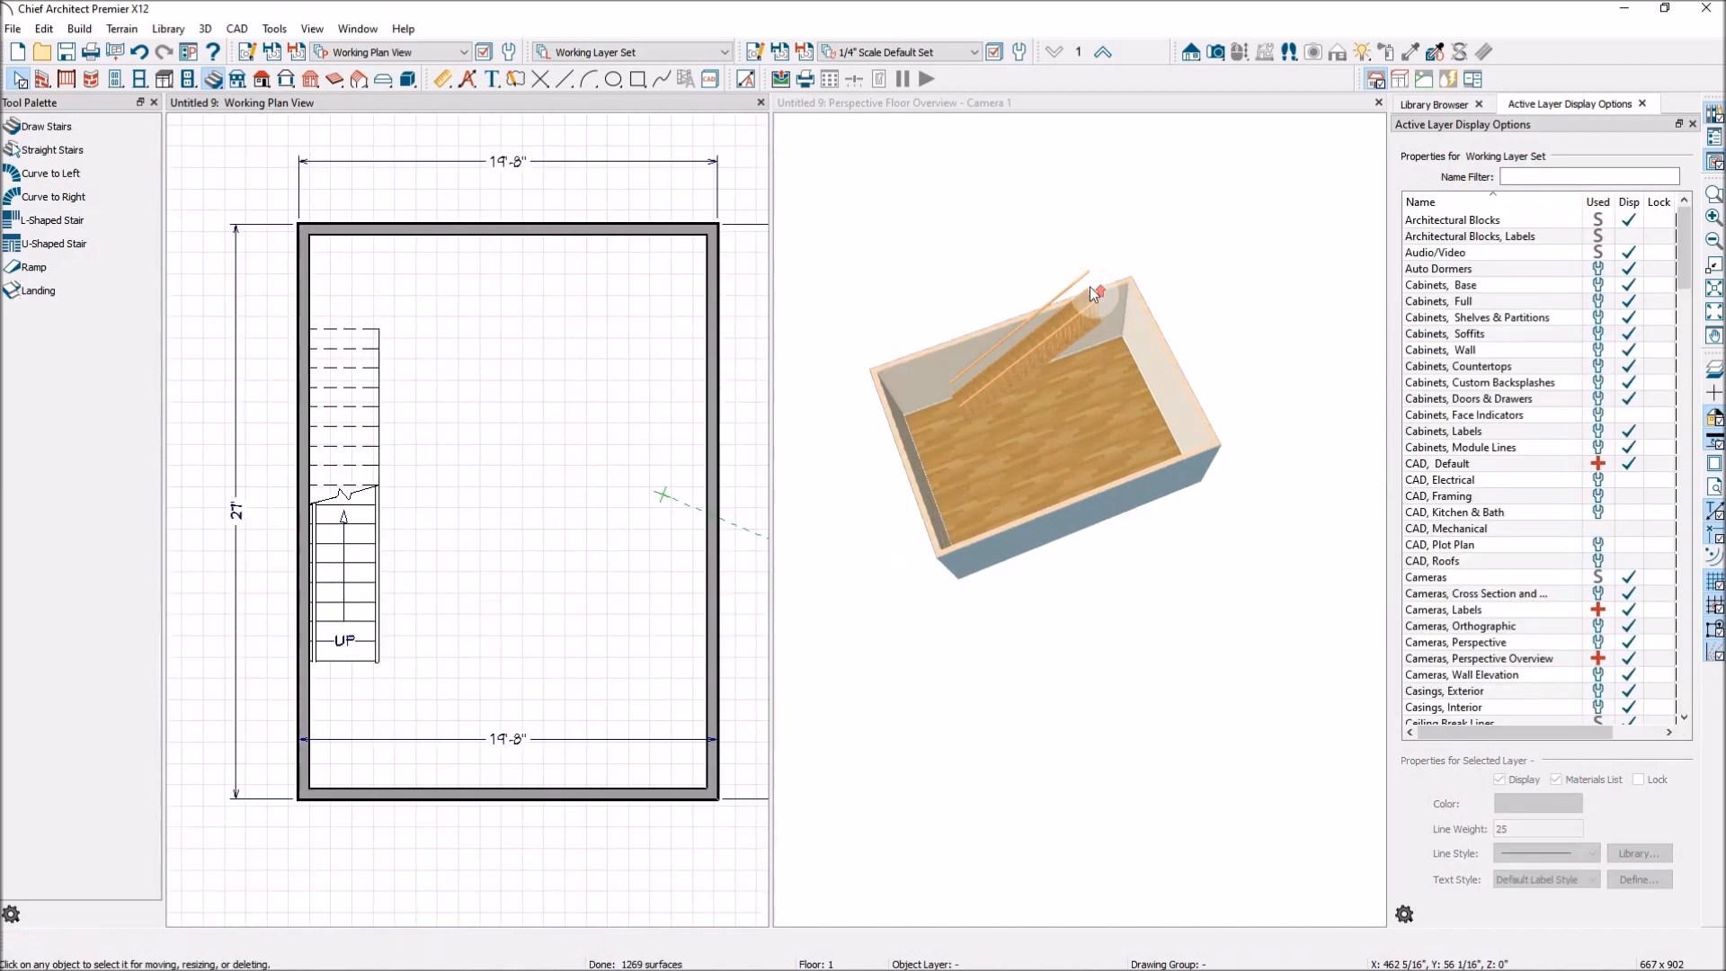
Switch the floor overview to floor 2 and examine the stairwell and its railing from the stair side.
{"action": "scroll", "coordinate": [1084, 295], "scroll_direction": "up", "scroll_amount": 3}
{"action": "scroll", "coordinate": [1079, 313], "scroll_direction": "down", "scroll_amount": 3}
{"action": "left_click", "coordinate": [1131, 113]}
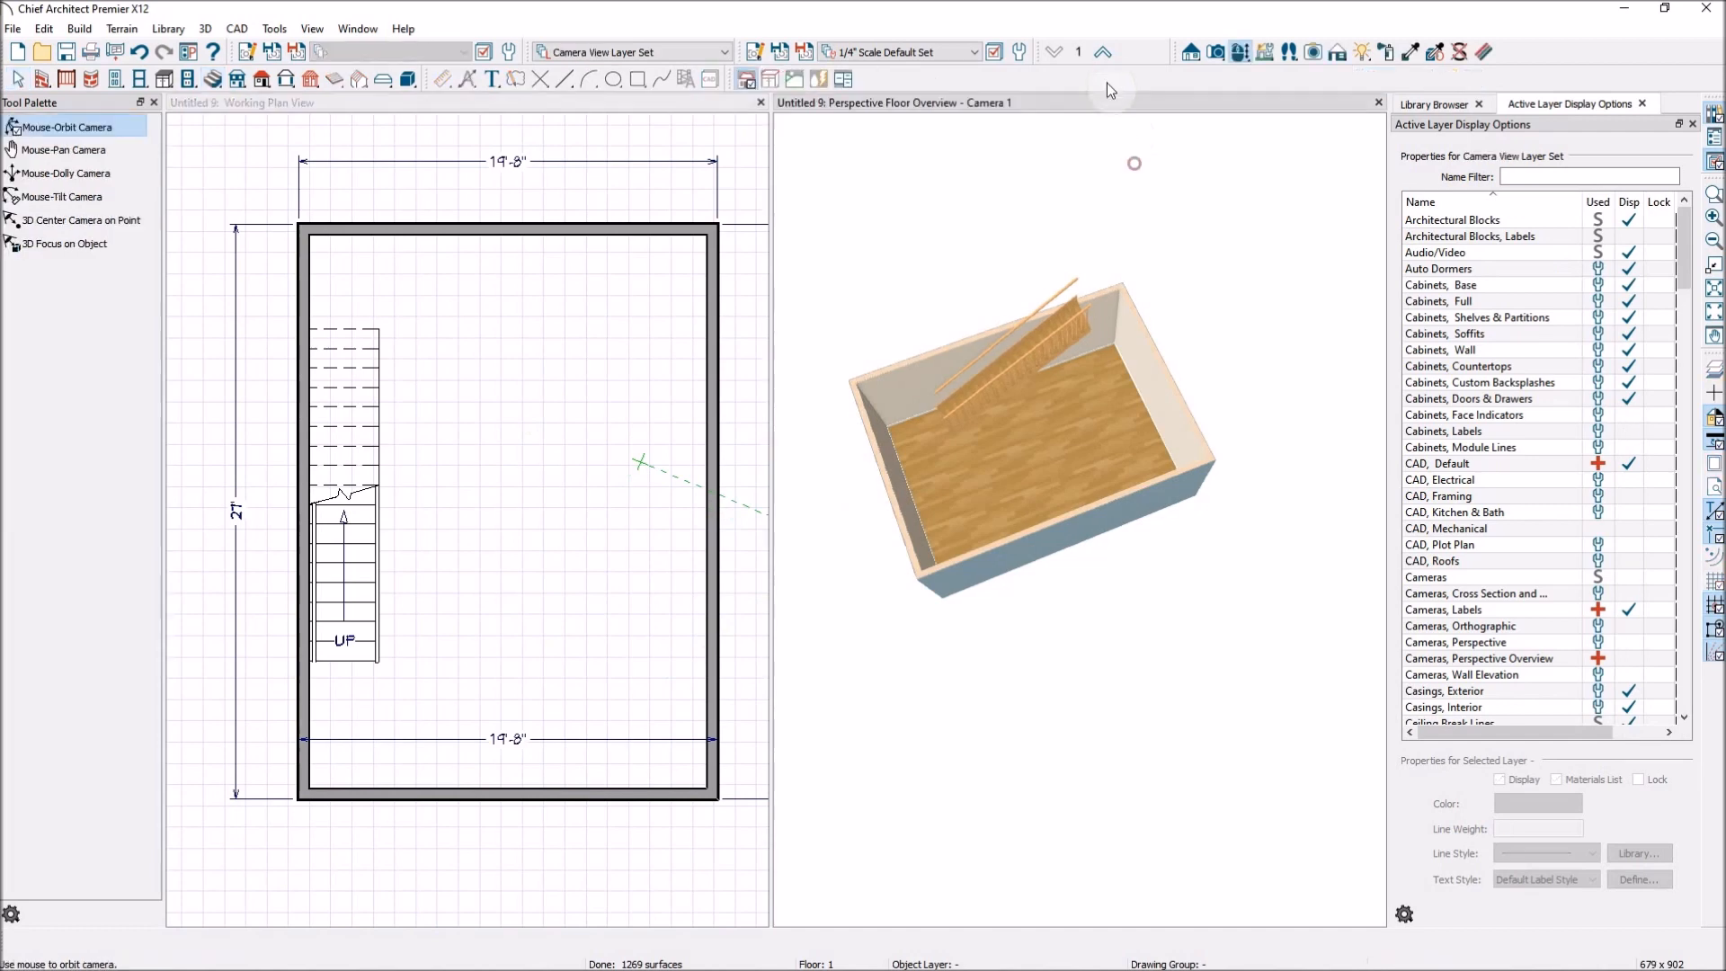
{"action": "left_click", "coordinate": [1102, 51]}
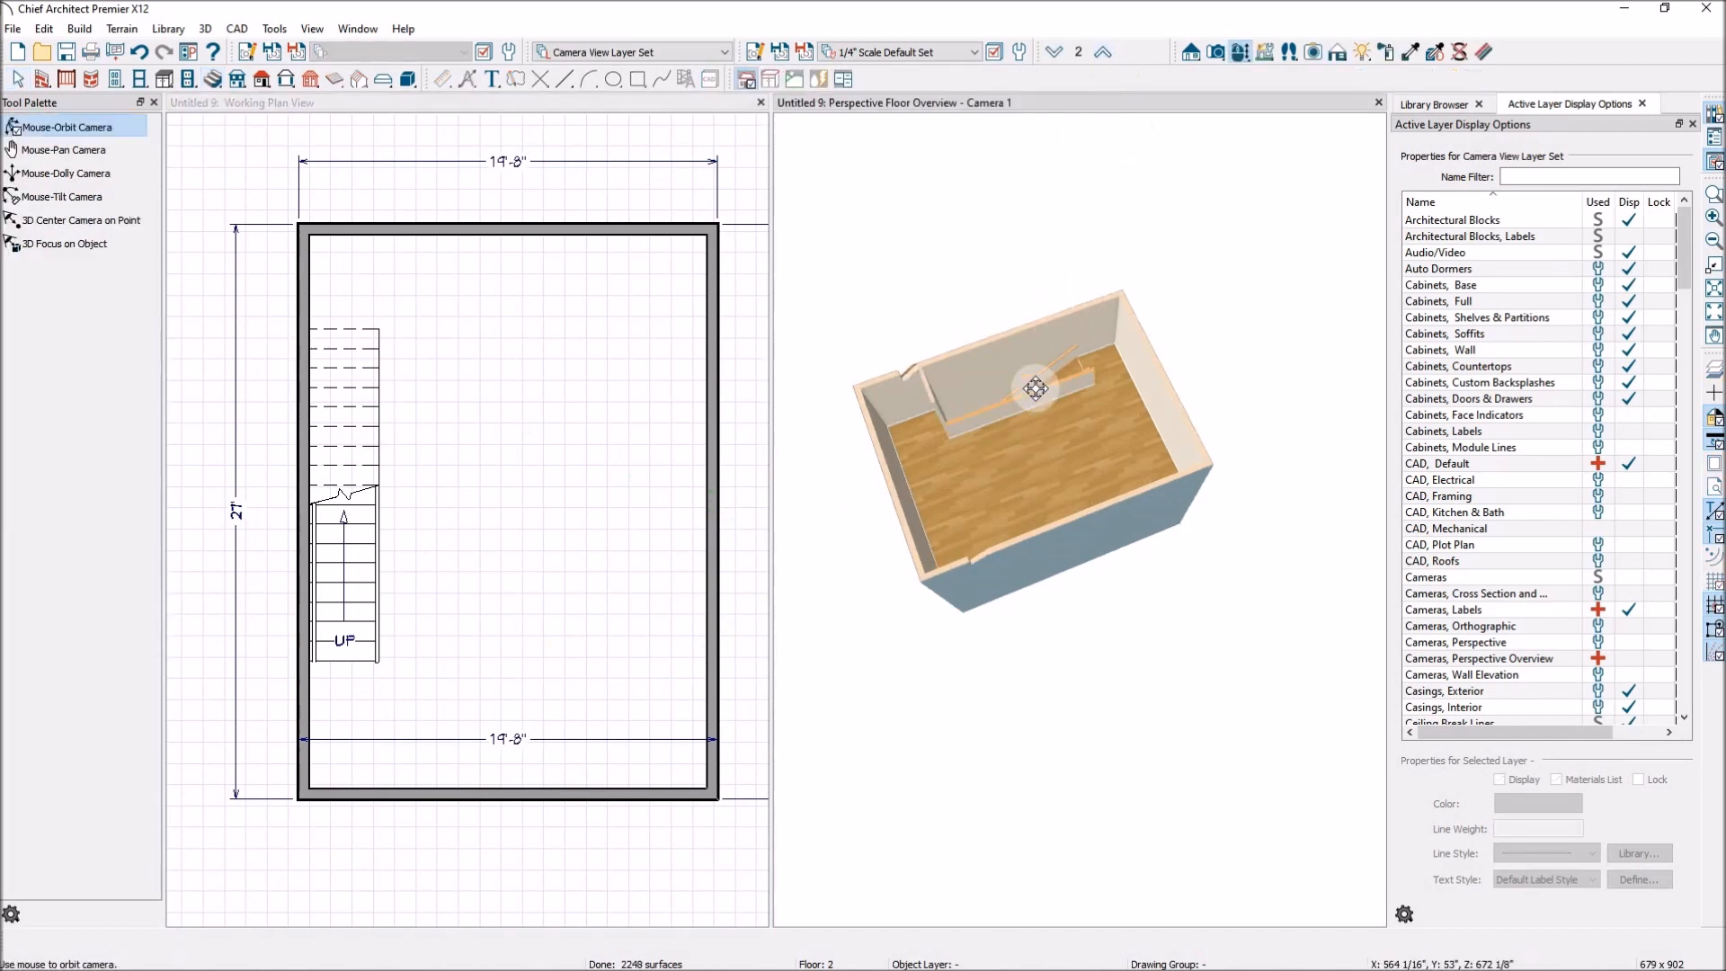
{"action": "scroll", "coordinate": [1042, 391], "scroll_direction": "up", "scroll_amount": 5}
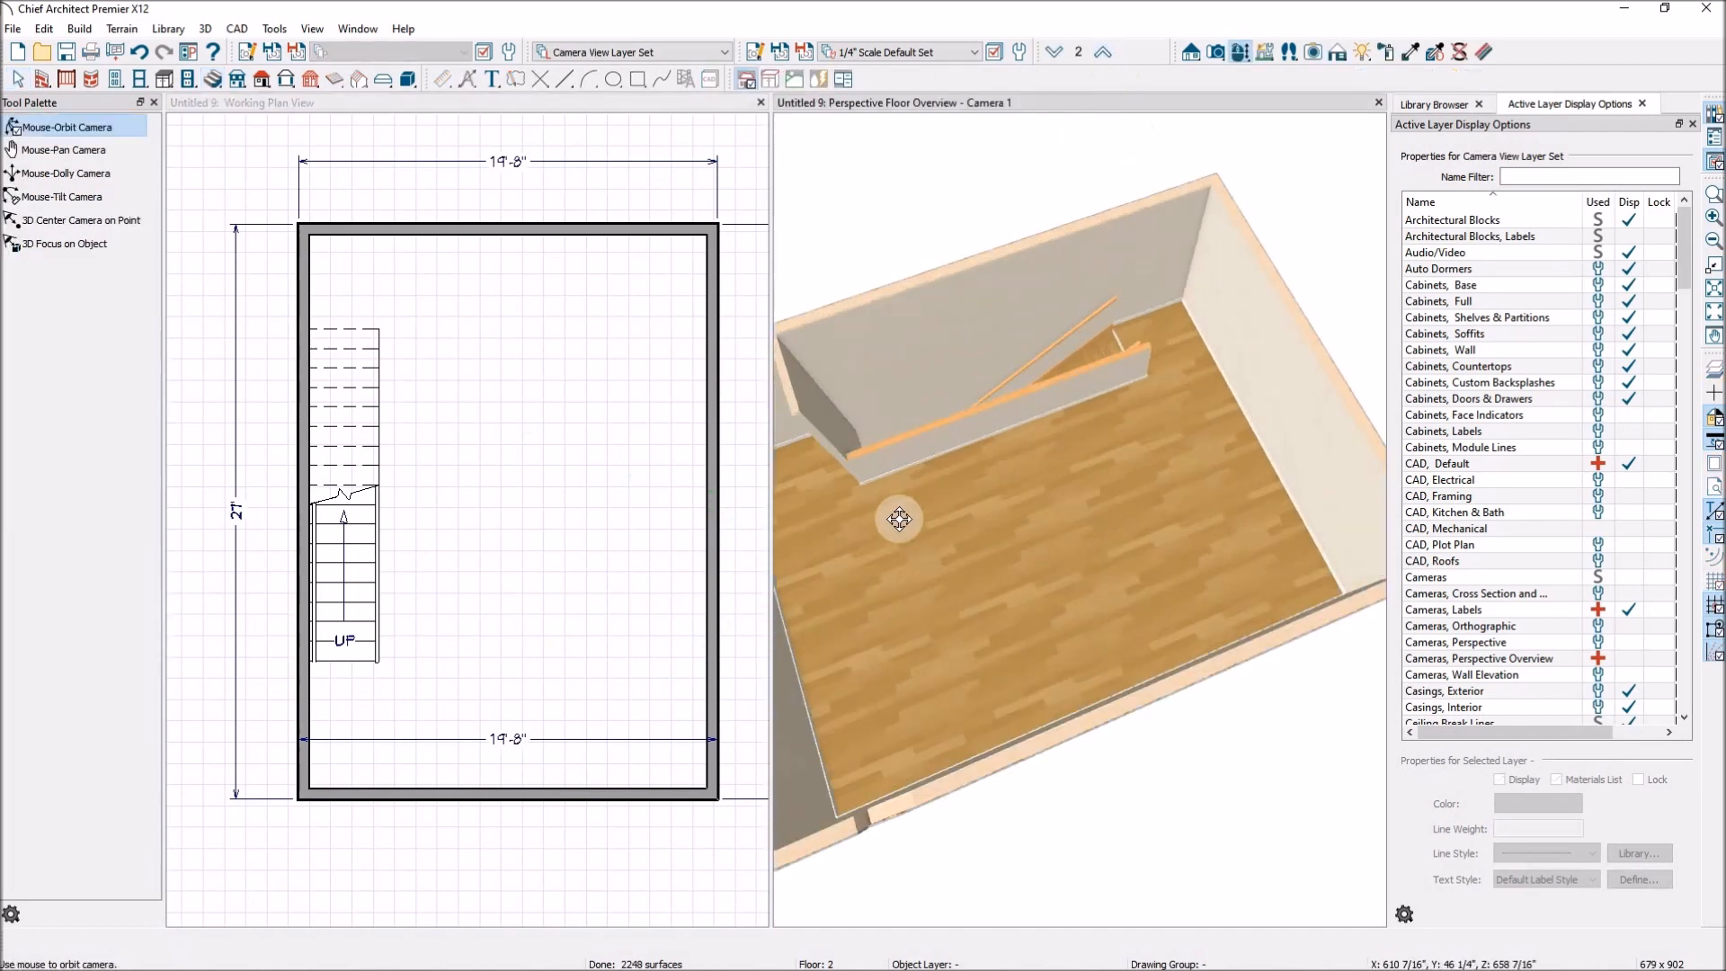
{"action": "left_click_drag", "start_coordinate": [858, 602], "coordinate": [1198, 543]}
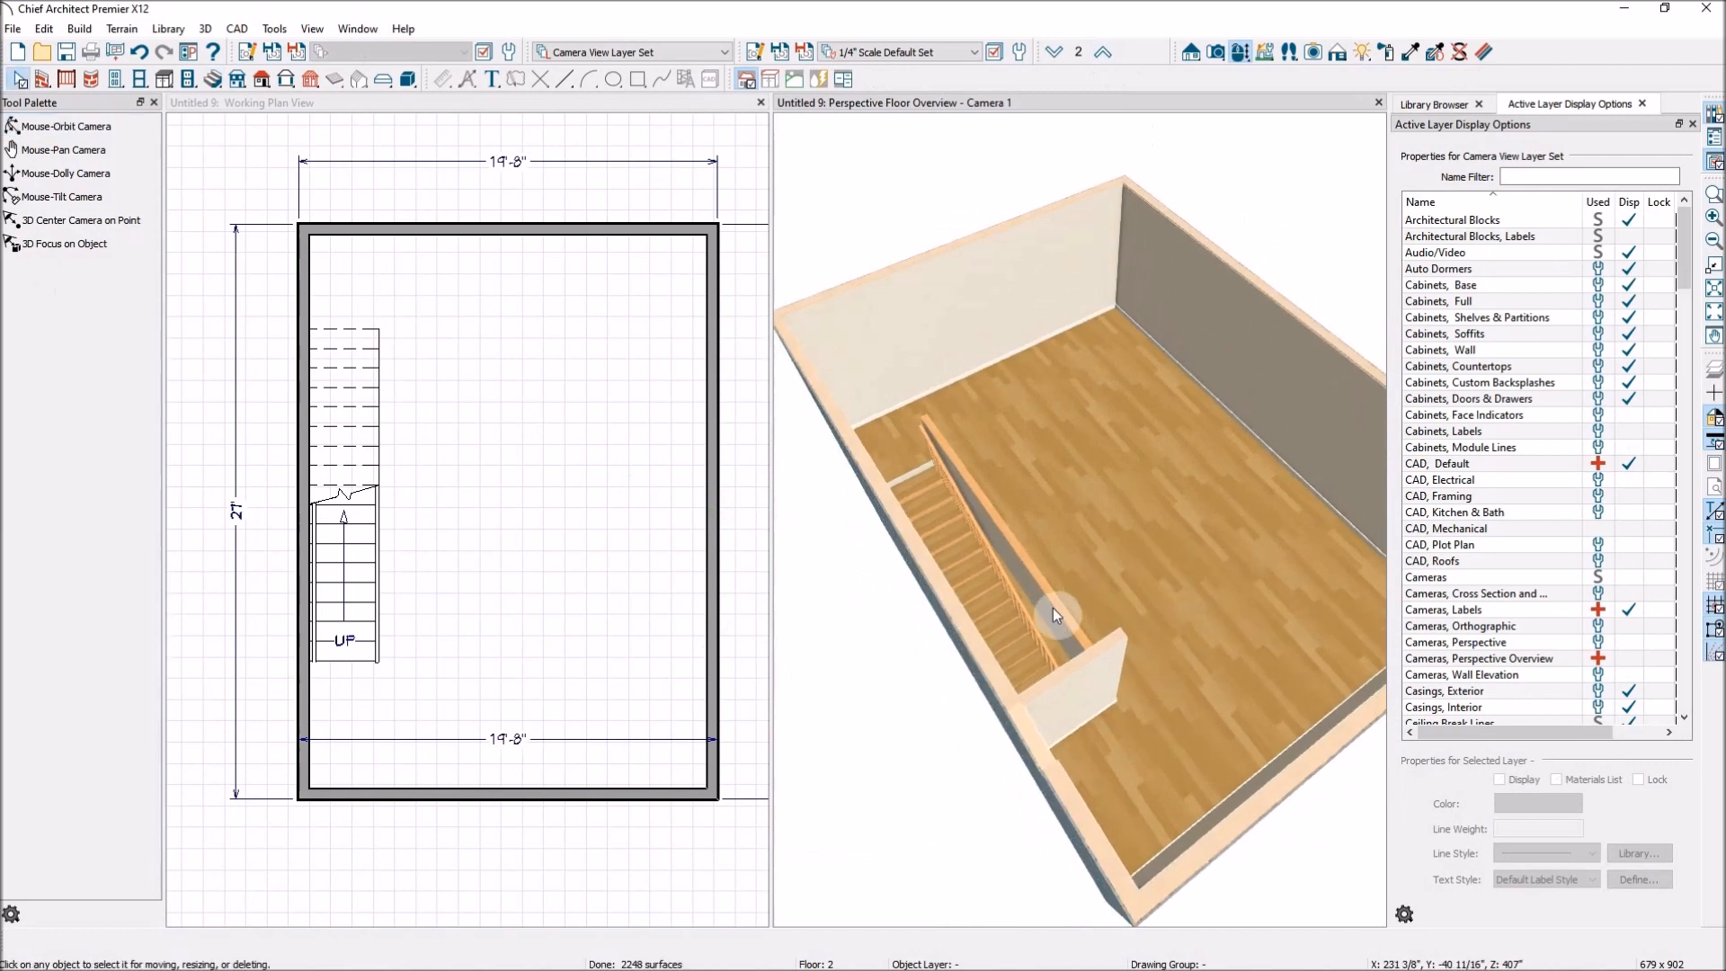
Show floor 2 in the plan and move the stairwell's long railing to about 13'-8 1/2" from the exterior wall beside the stairs.
{"action": "left_click", "coordinate": [483, 475]}
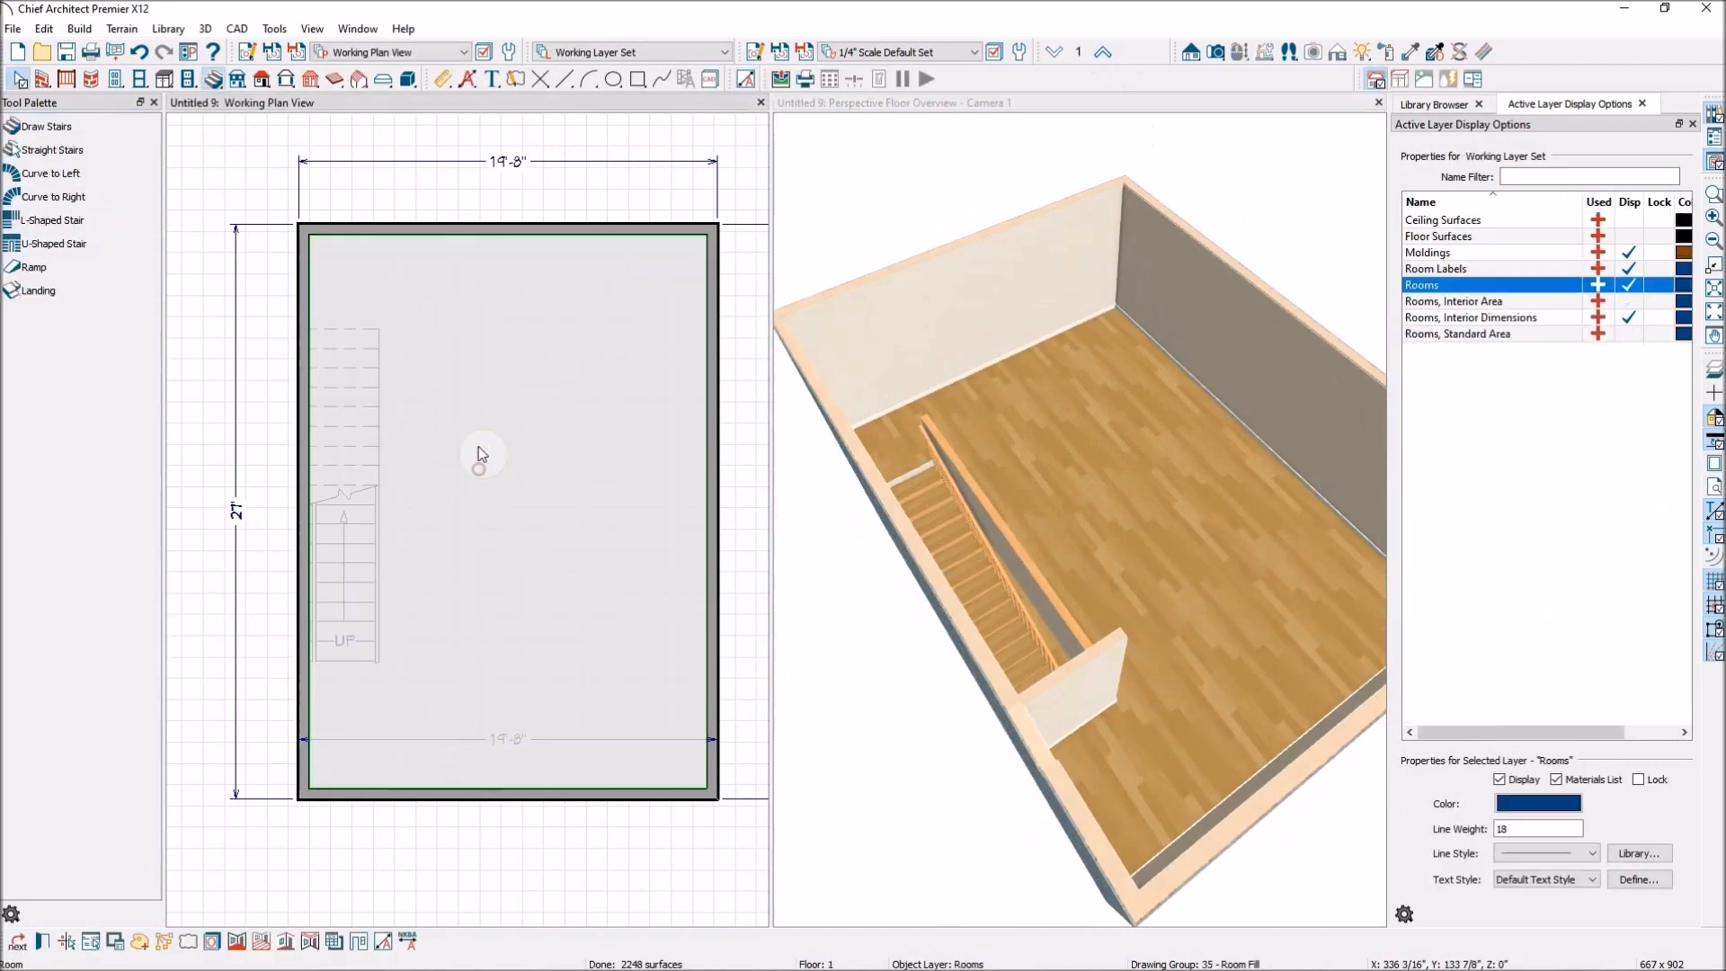
{"action": "left_click", "coordinate": [1112, 54]}
{"action": "left_click", "coordinate": [389, 476]}
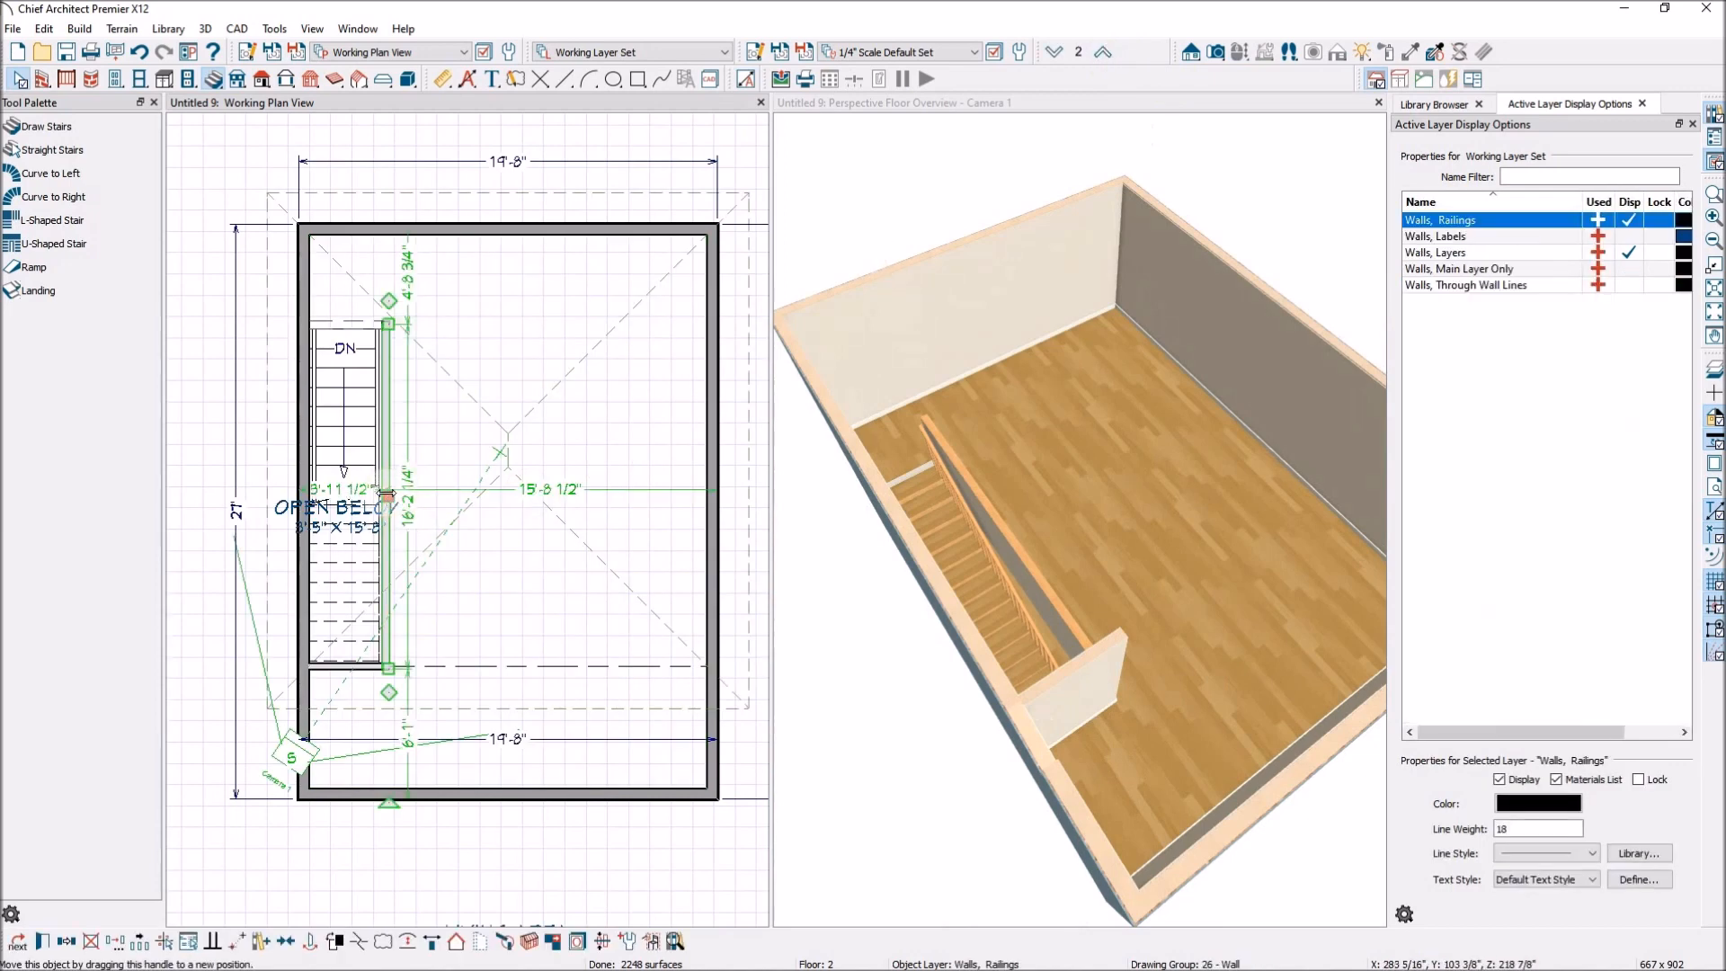
{"action": "left_click_drag", "start_coordinate": [387, 496], "coordinate": [598, 490]}
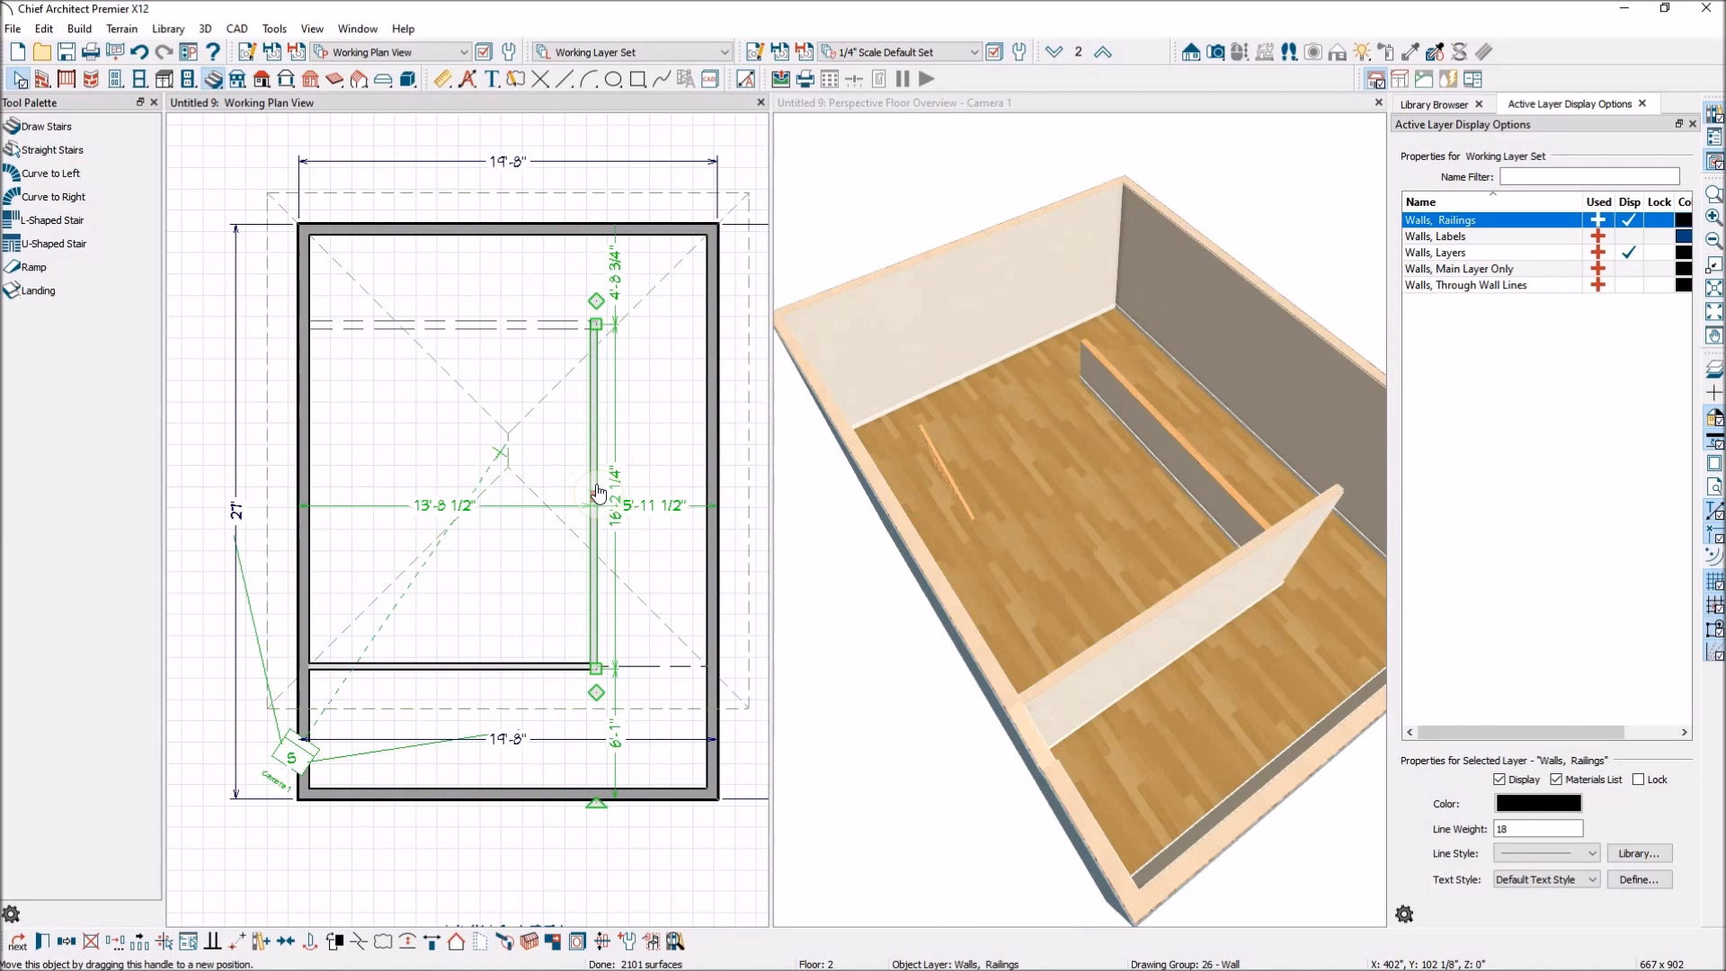
Add a railing about 10'-5 1/4" long along the opening's upper edge, leaving the head of the stairs open.
{"action": "left_click", "coordinate": [564, 451]}
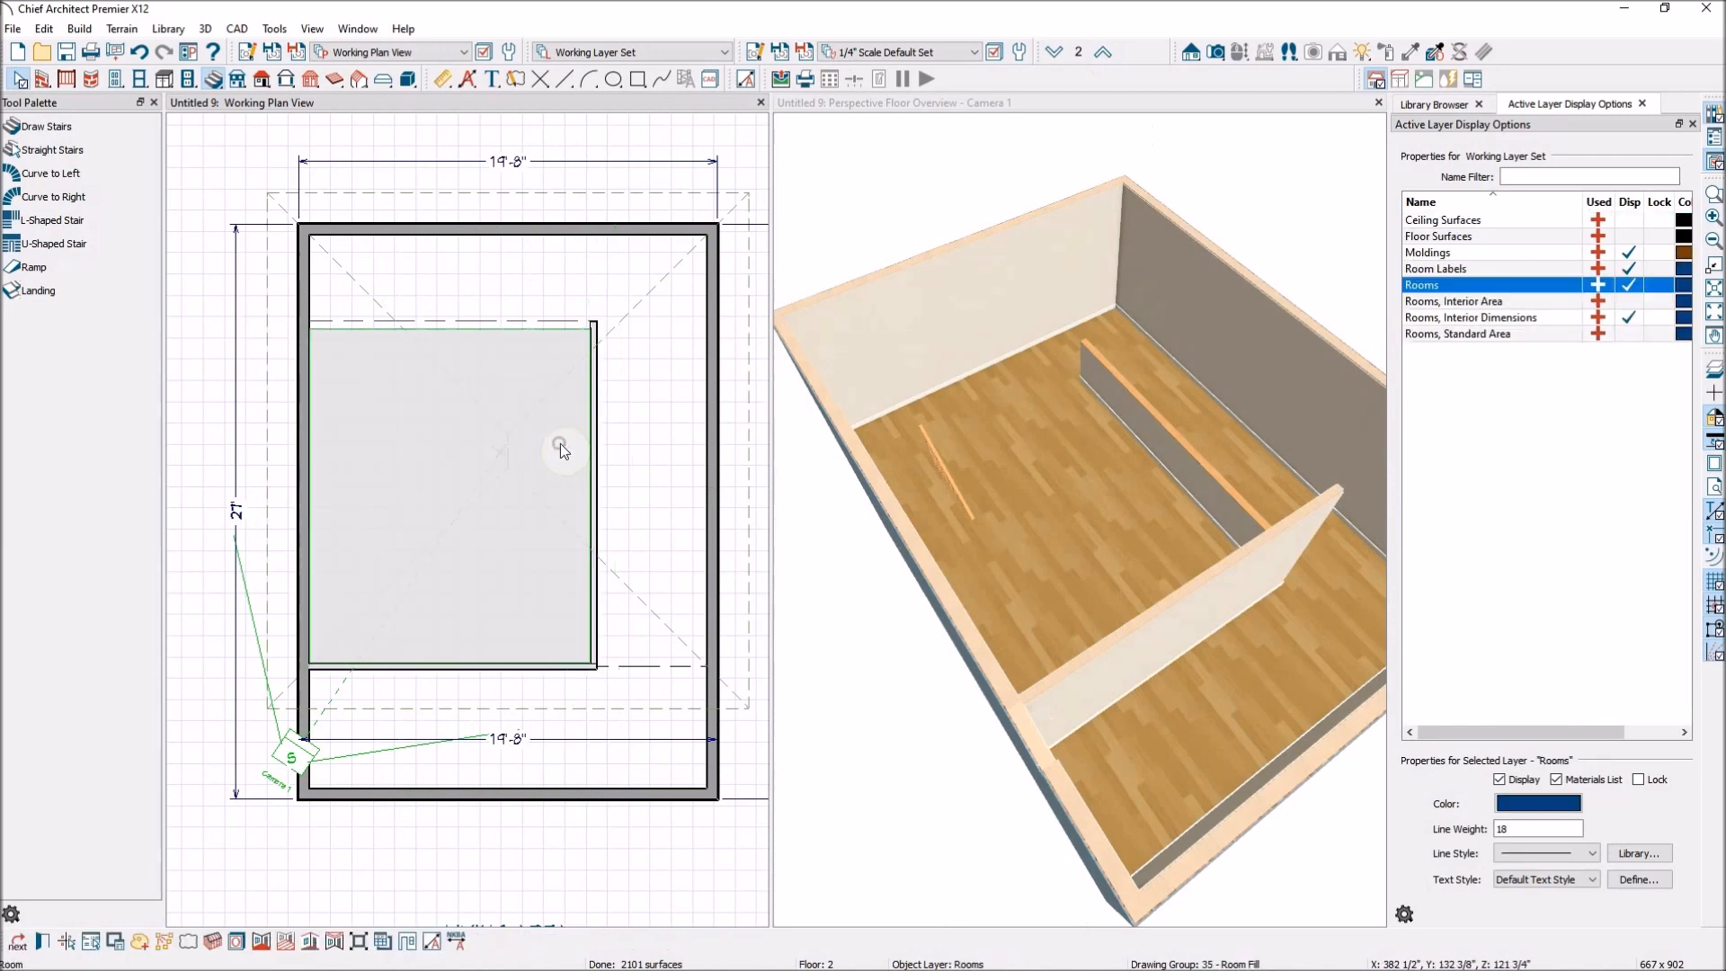
{"action": "left_click", "coordinate": [590, 326]}
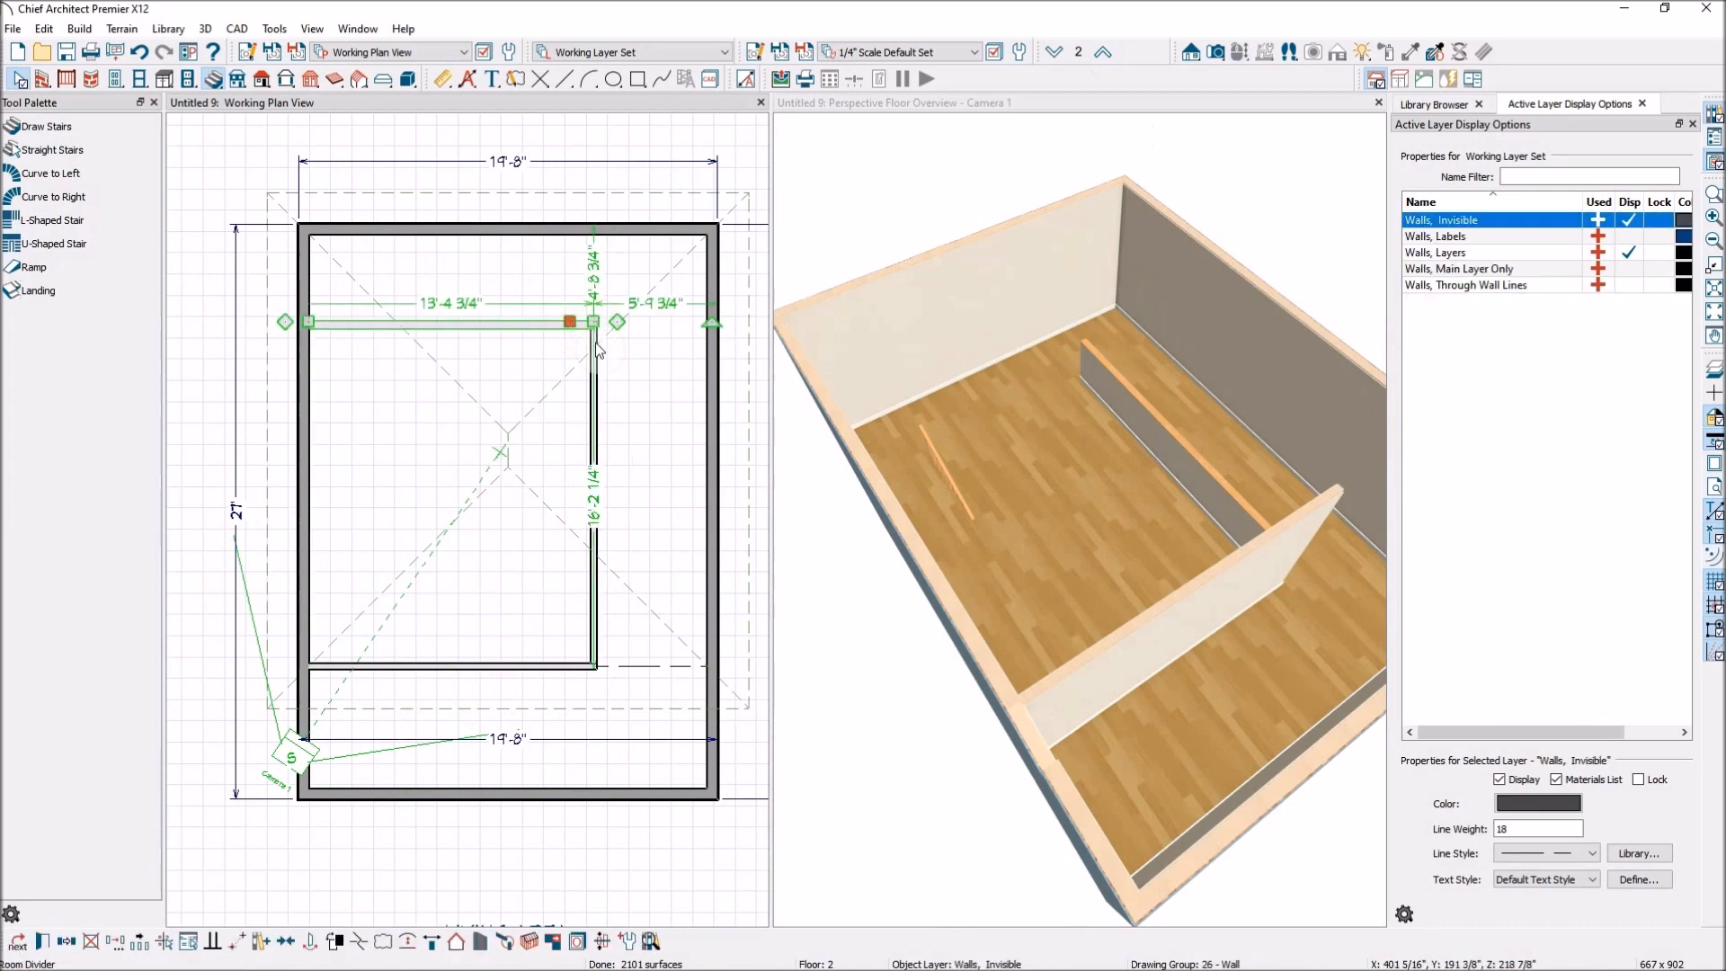
{"action": "left_click", "coordinate": [593, 337]}
{"action": "mouse_move", "coordinate": [596, 298]}
{"action": "left_mouse_down"}
{"action": "mouse_move", "coordinate": [575, 325]}
{"action": "mouse_move", "coordinate": [496, 324]}
{"action": "left_mouse_up"}
{"action": "left_click_drag", "start_coordinate": [424, 327], "coordinate": [373, 328]}
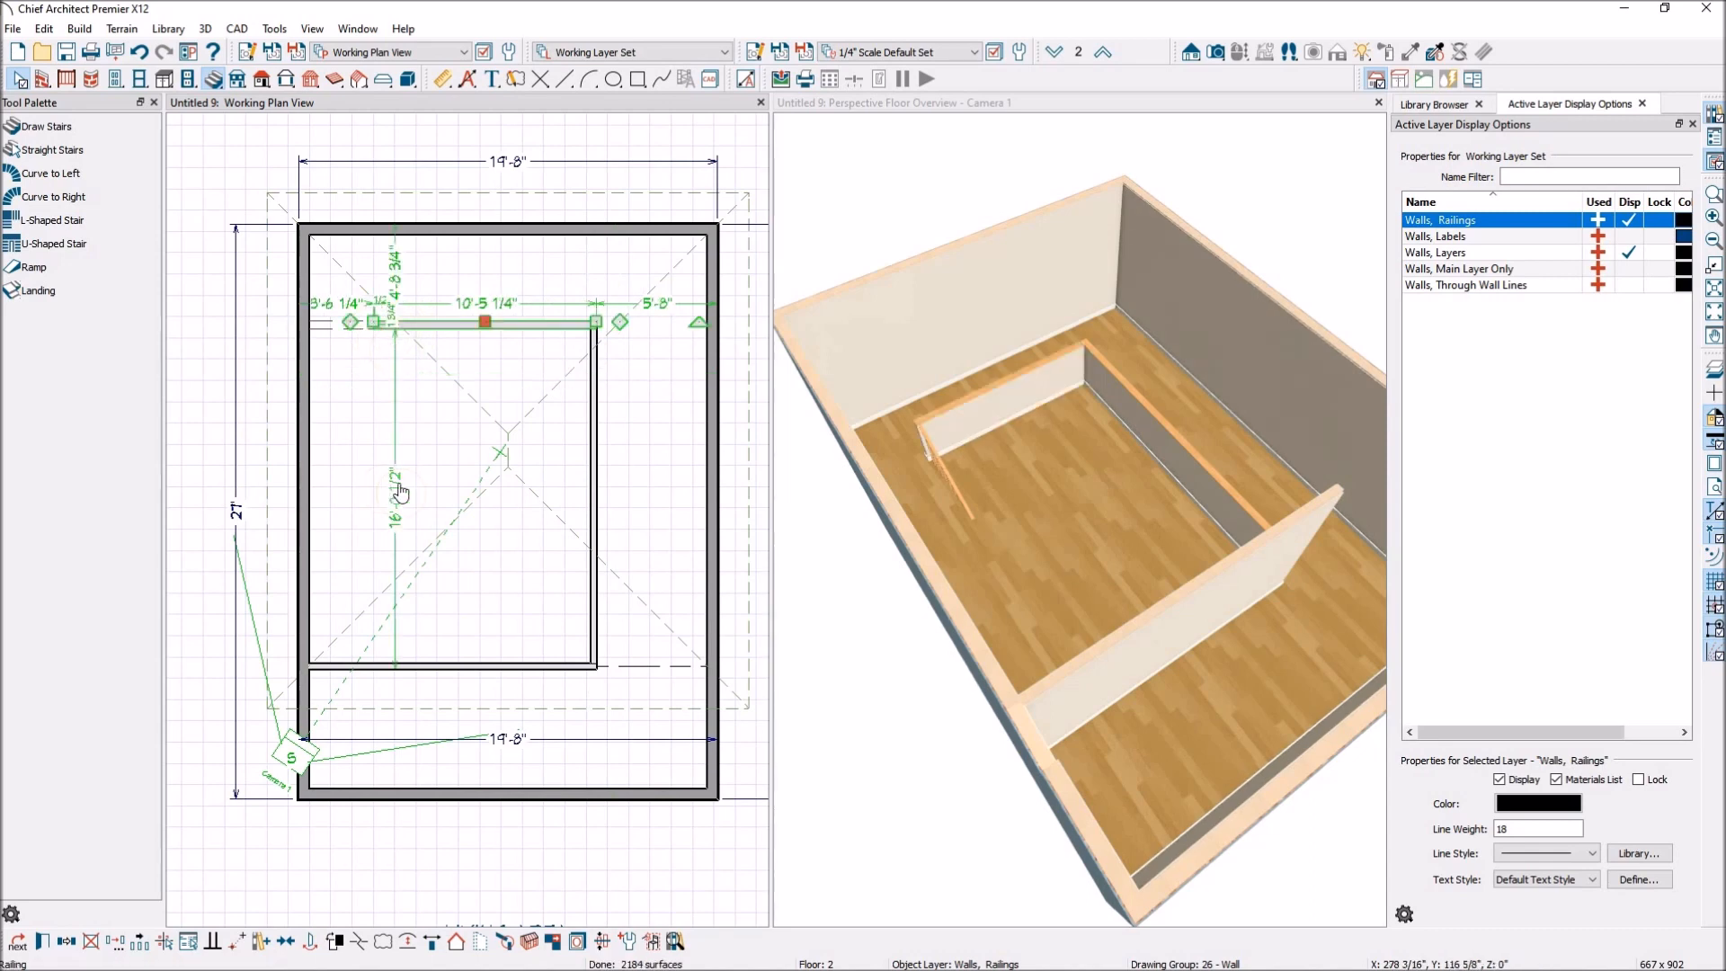
Set the room type of the enlarged area enclosed by the floor 2 railings to Open Below.
{"action": "left_click", "coordinate": [439, 443]}
{"action": "double_click", "coordinate": [440, 446]}
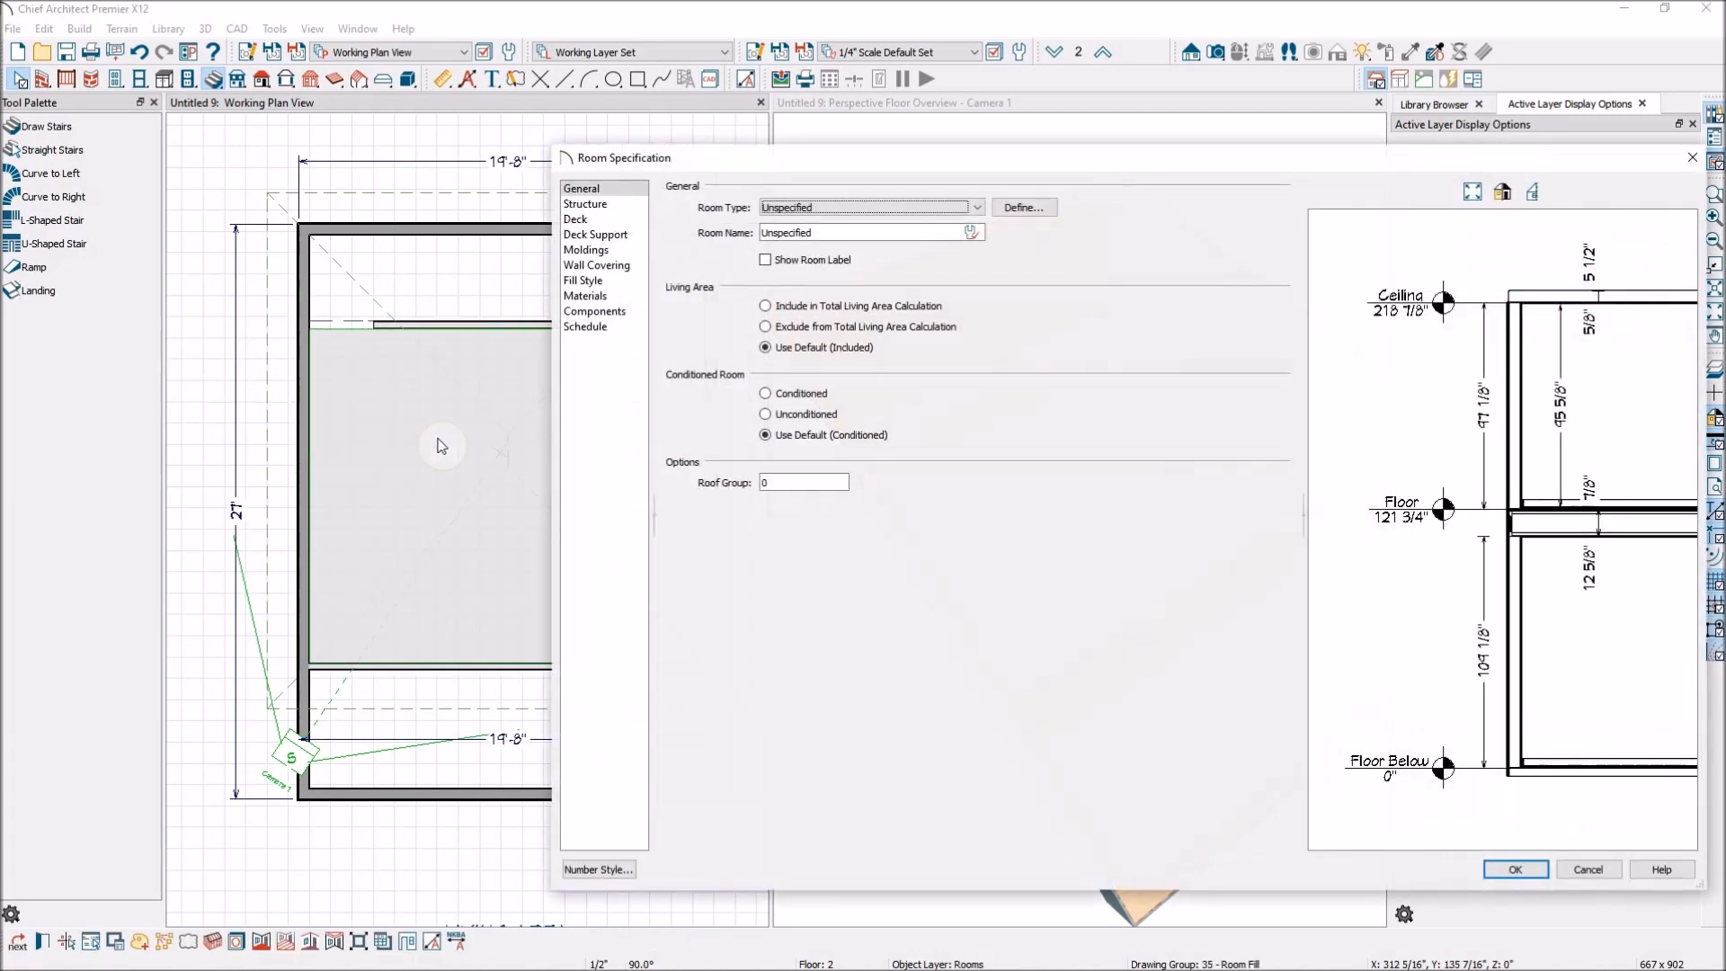
{"action": "left_click", "coordinate": [976, 207]}
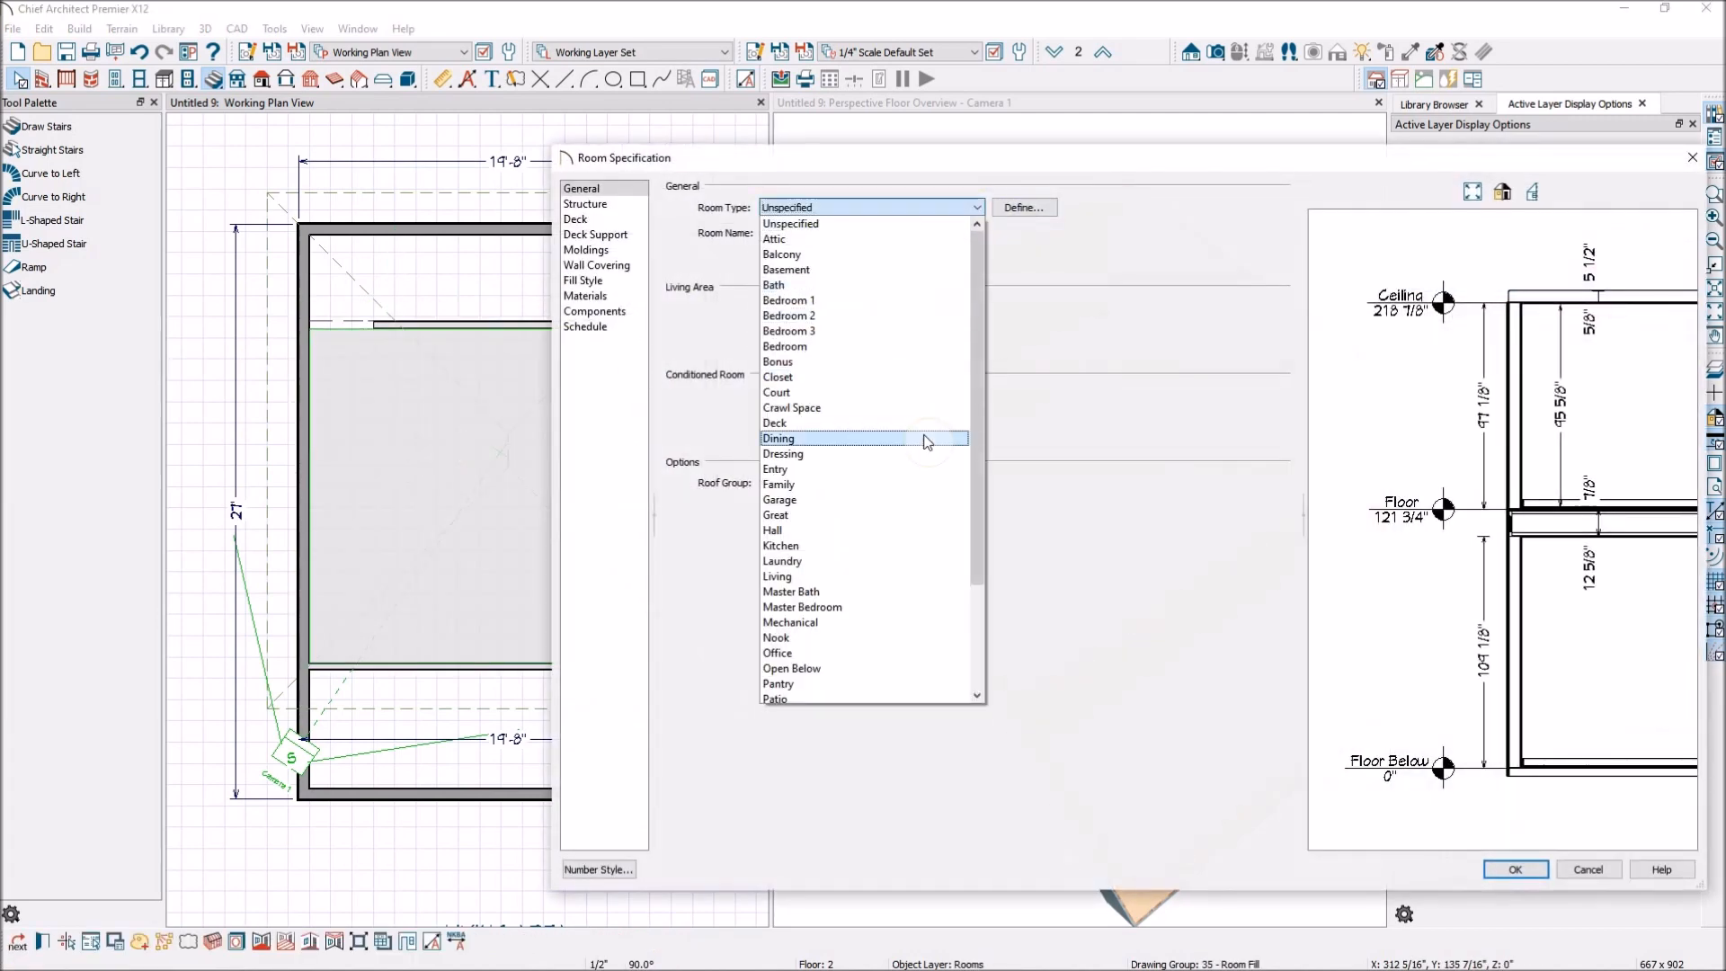
{"action": "left_click", "coordinate": [848, 669]}
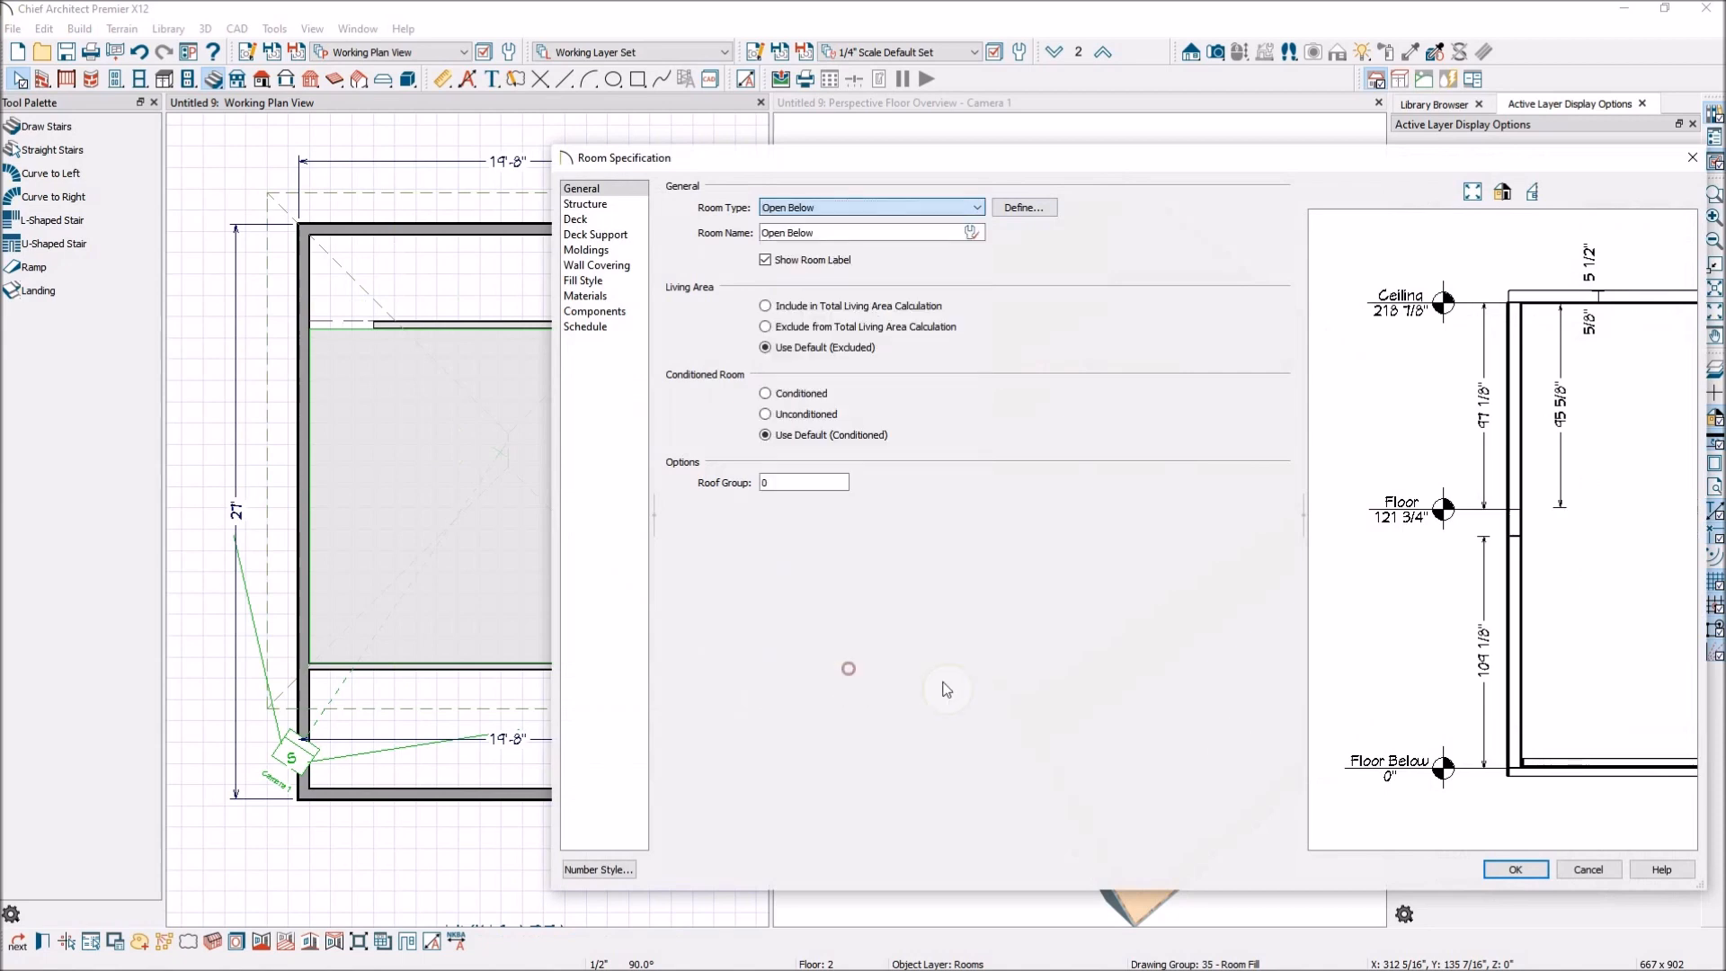
{"action": "left_click", "coordinate": [1515, 868]}
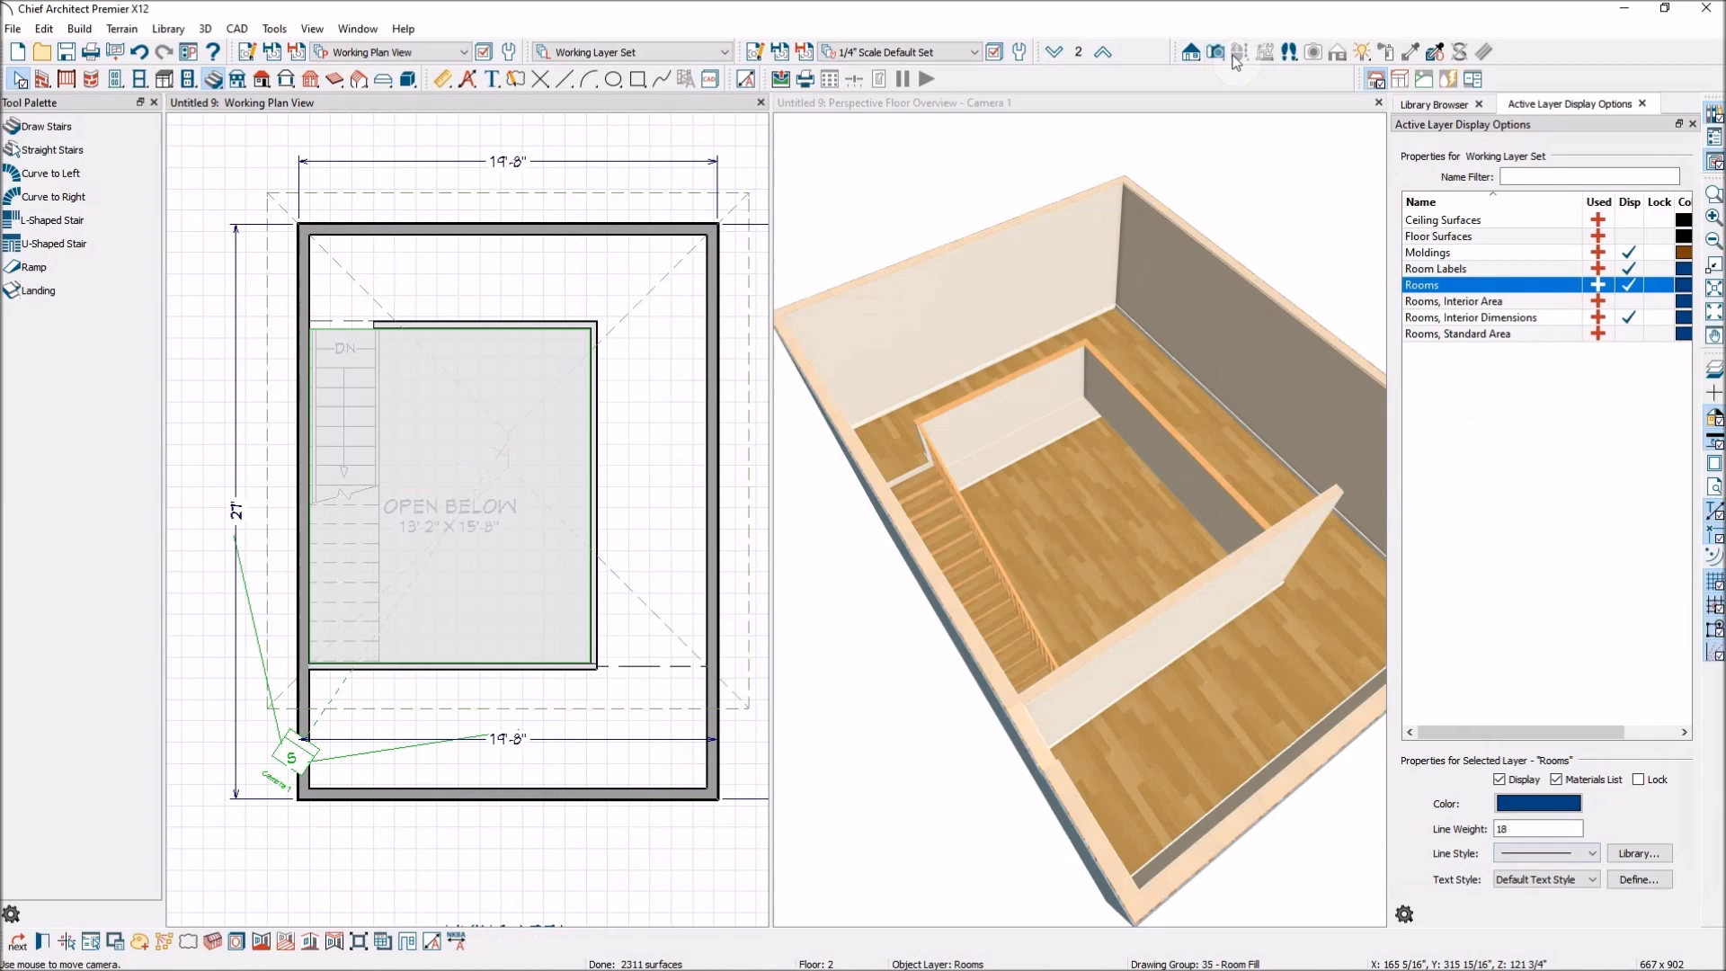
Examine the enlarged floor 2 opening, its railings and the stairs from several angles in the floor overview.
{"action": "left_click", "coordinate": [1236, 112]}
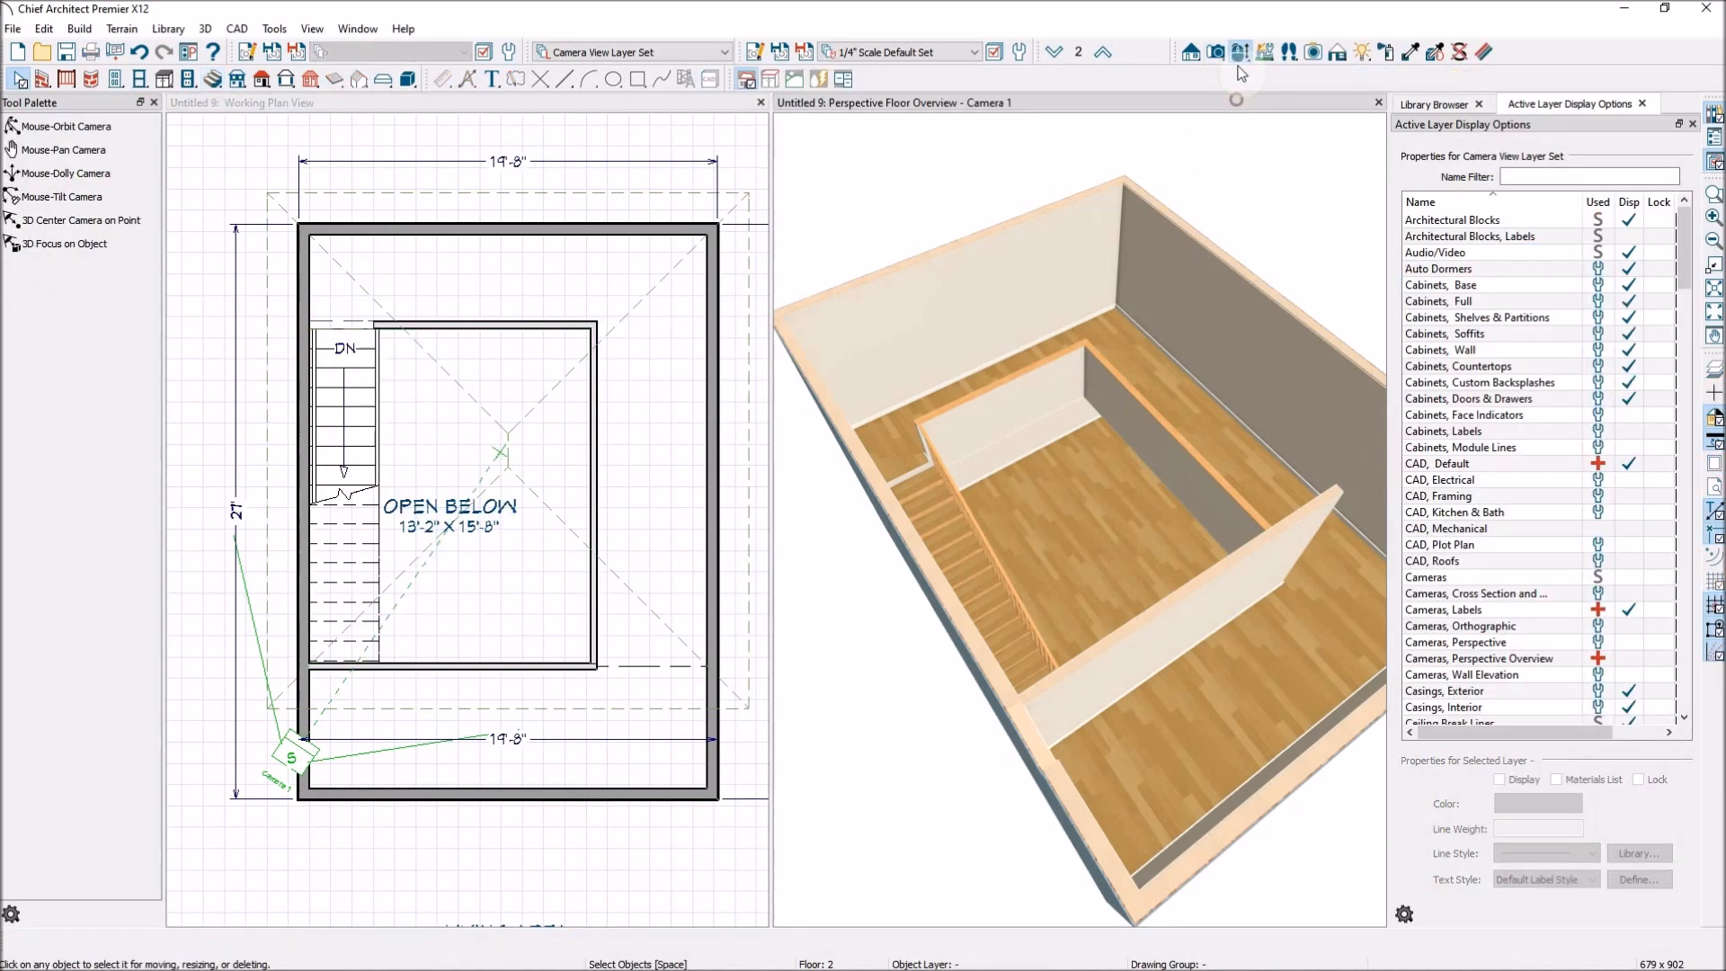
{"action": "left_click_drag", "start_coordinate": [1285, 225], "coordinate": [854, 462]}
{"action": "left_click_drag", "start_coordinate": [1042, 456], "coordinate": [986, 539]}
{"action": "left_click_drag", "start_coordinate": [1039, 451], "coordinate": [836, 473]}
{"action": "left_click_drag", "start_coordinate": [1111, 442], "coordinate": [1207, 533]}
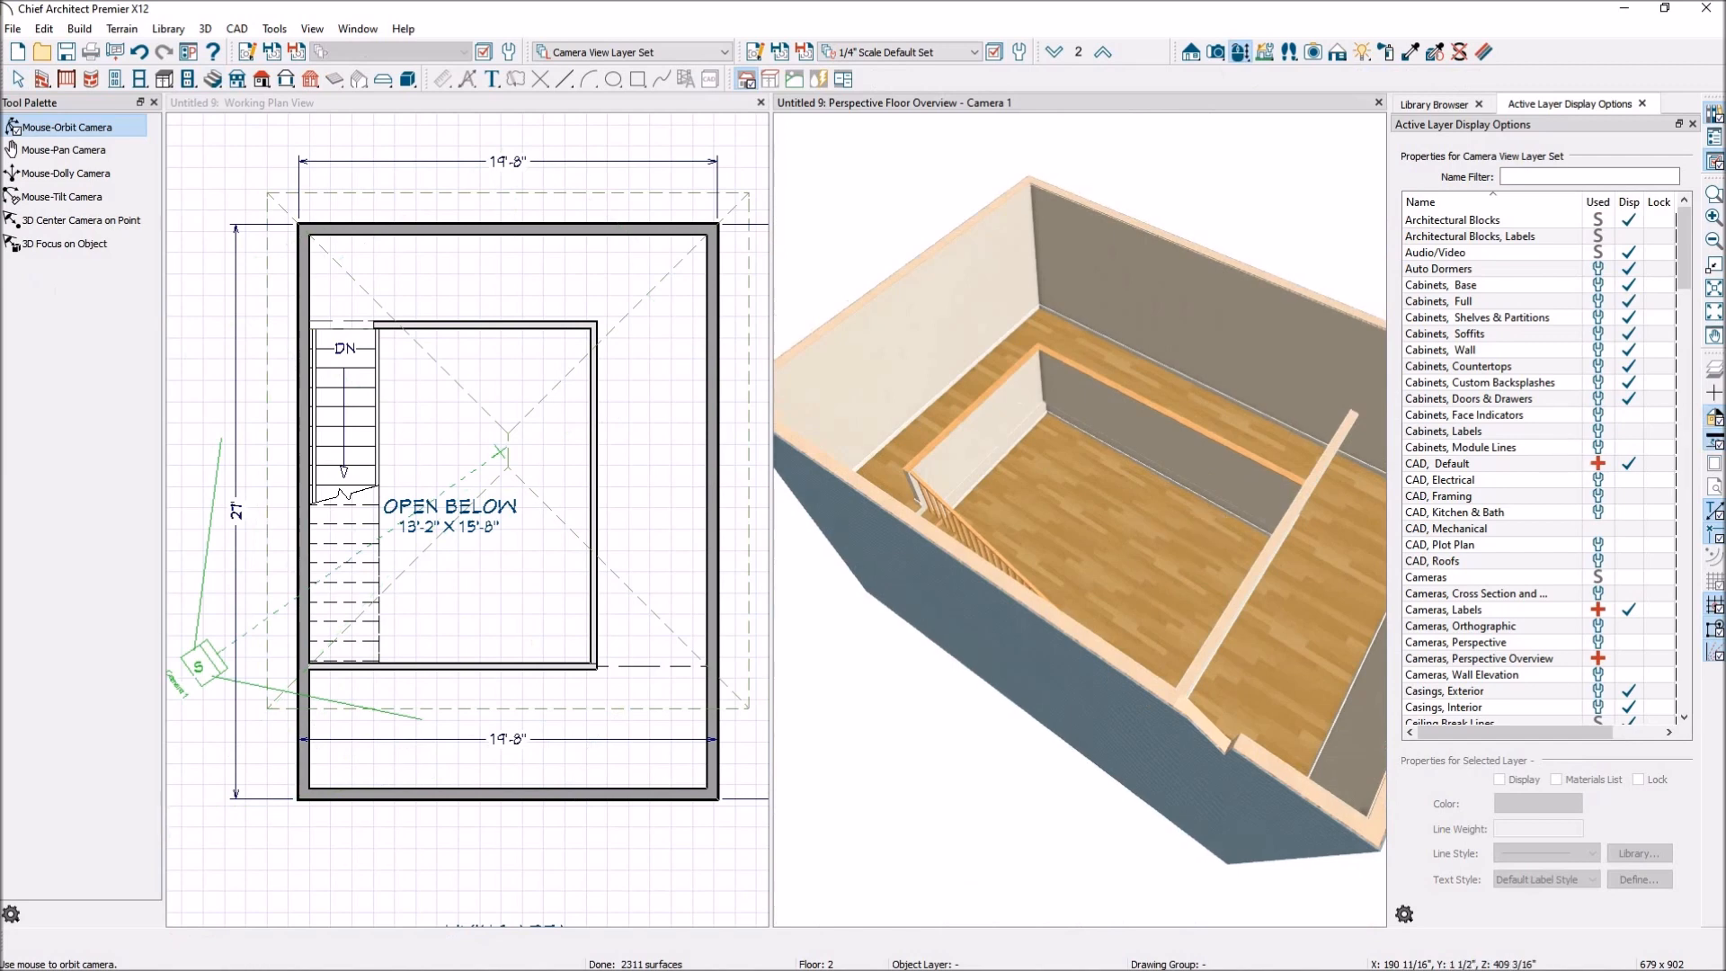